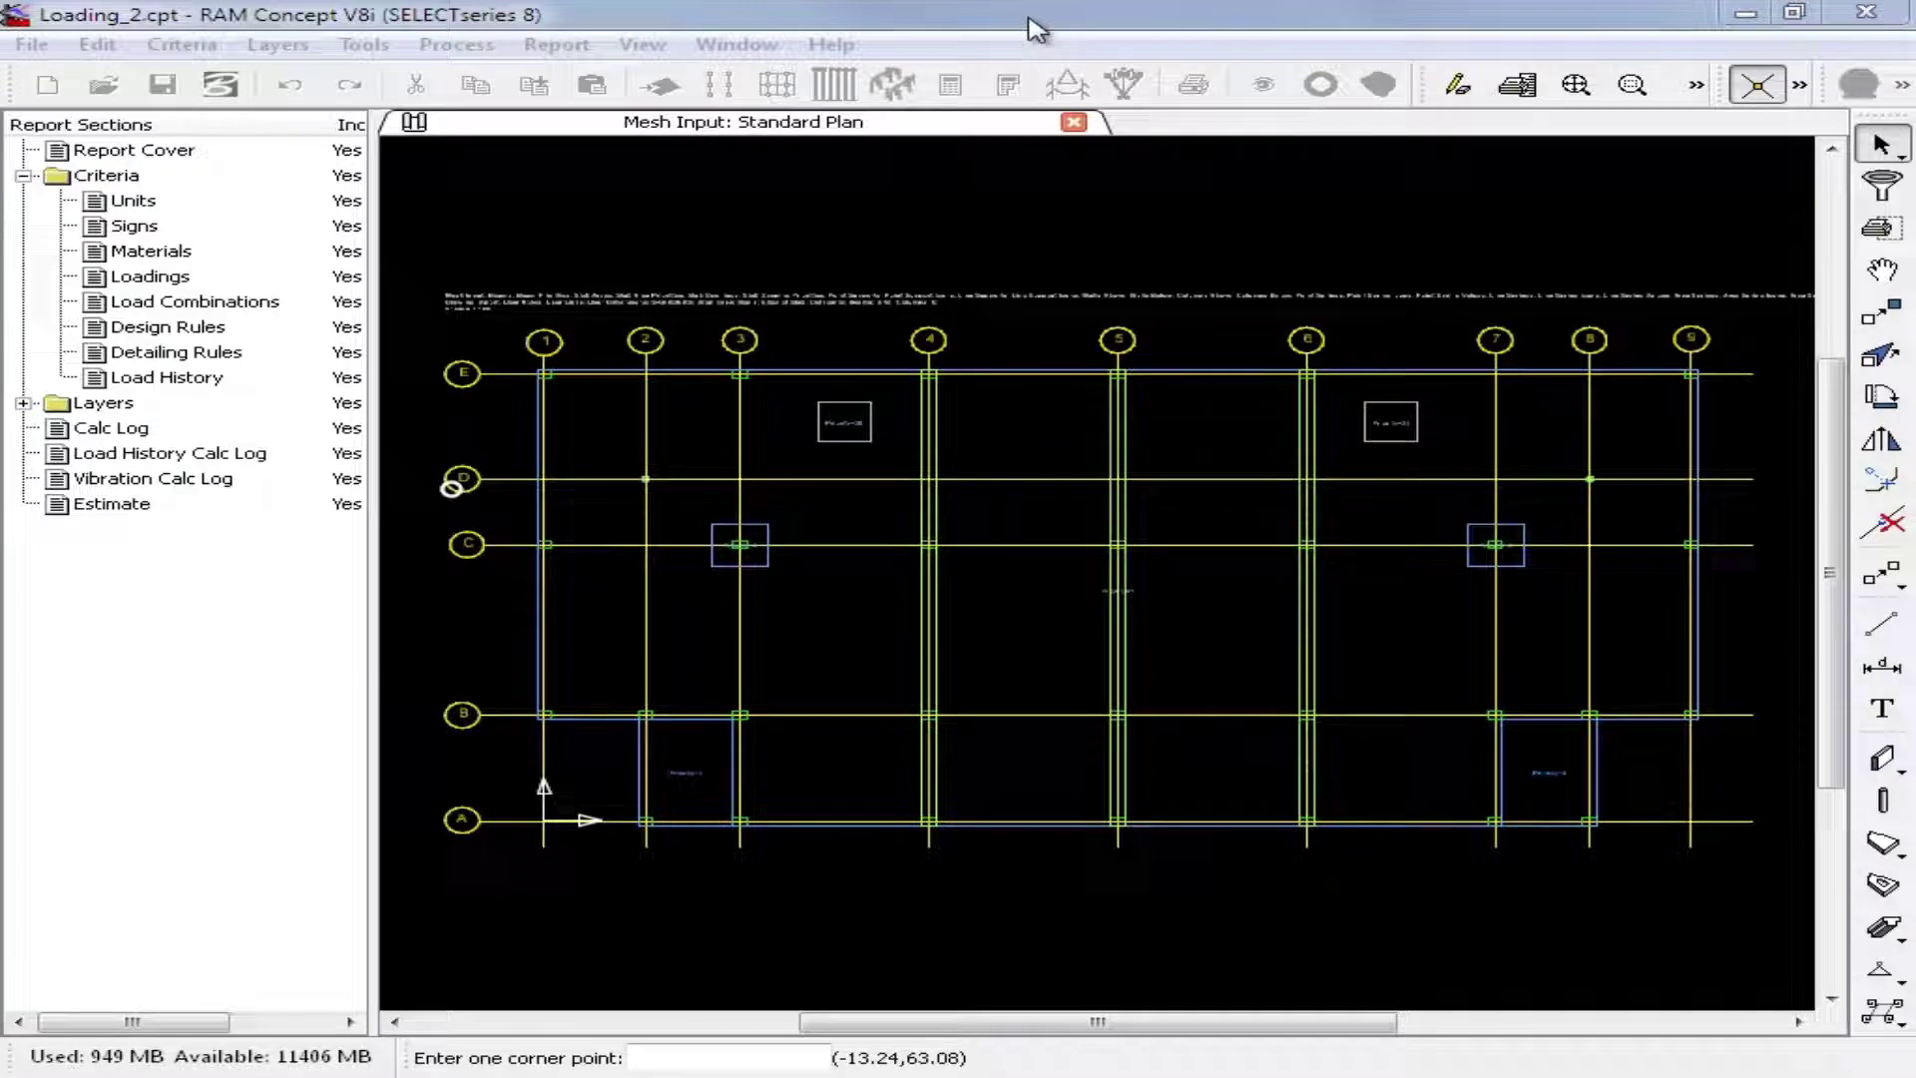
Open the Load Pattern 1 plan and set the Pattern Load tool's default pattern number to Pattern 1.
{"action": "left_click", "coordinate": [277, 45]}
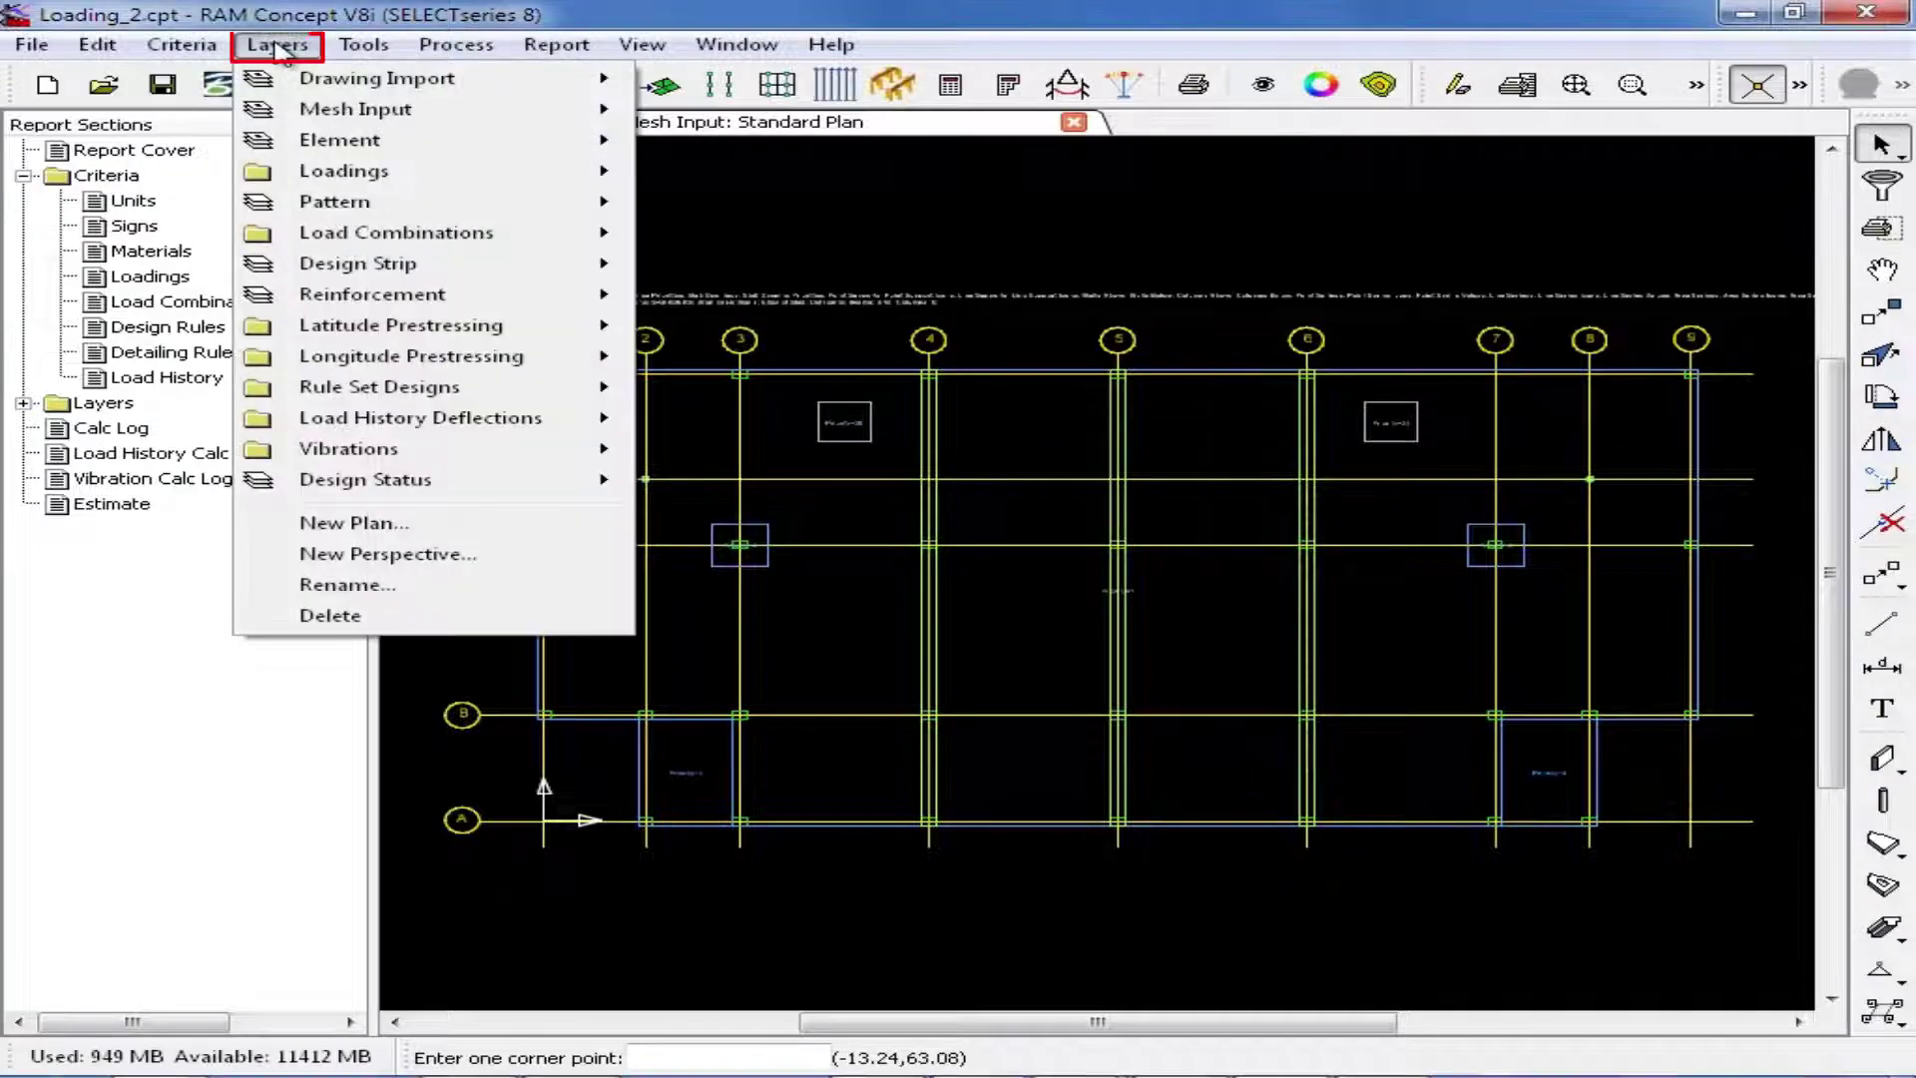
{"action": "mouse_move", "coordinate": [365, 205]}
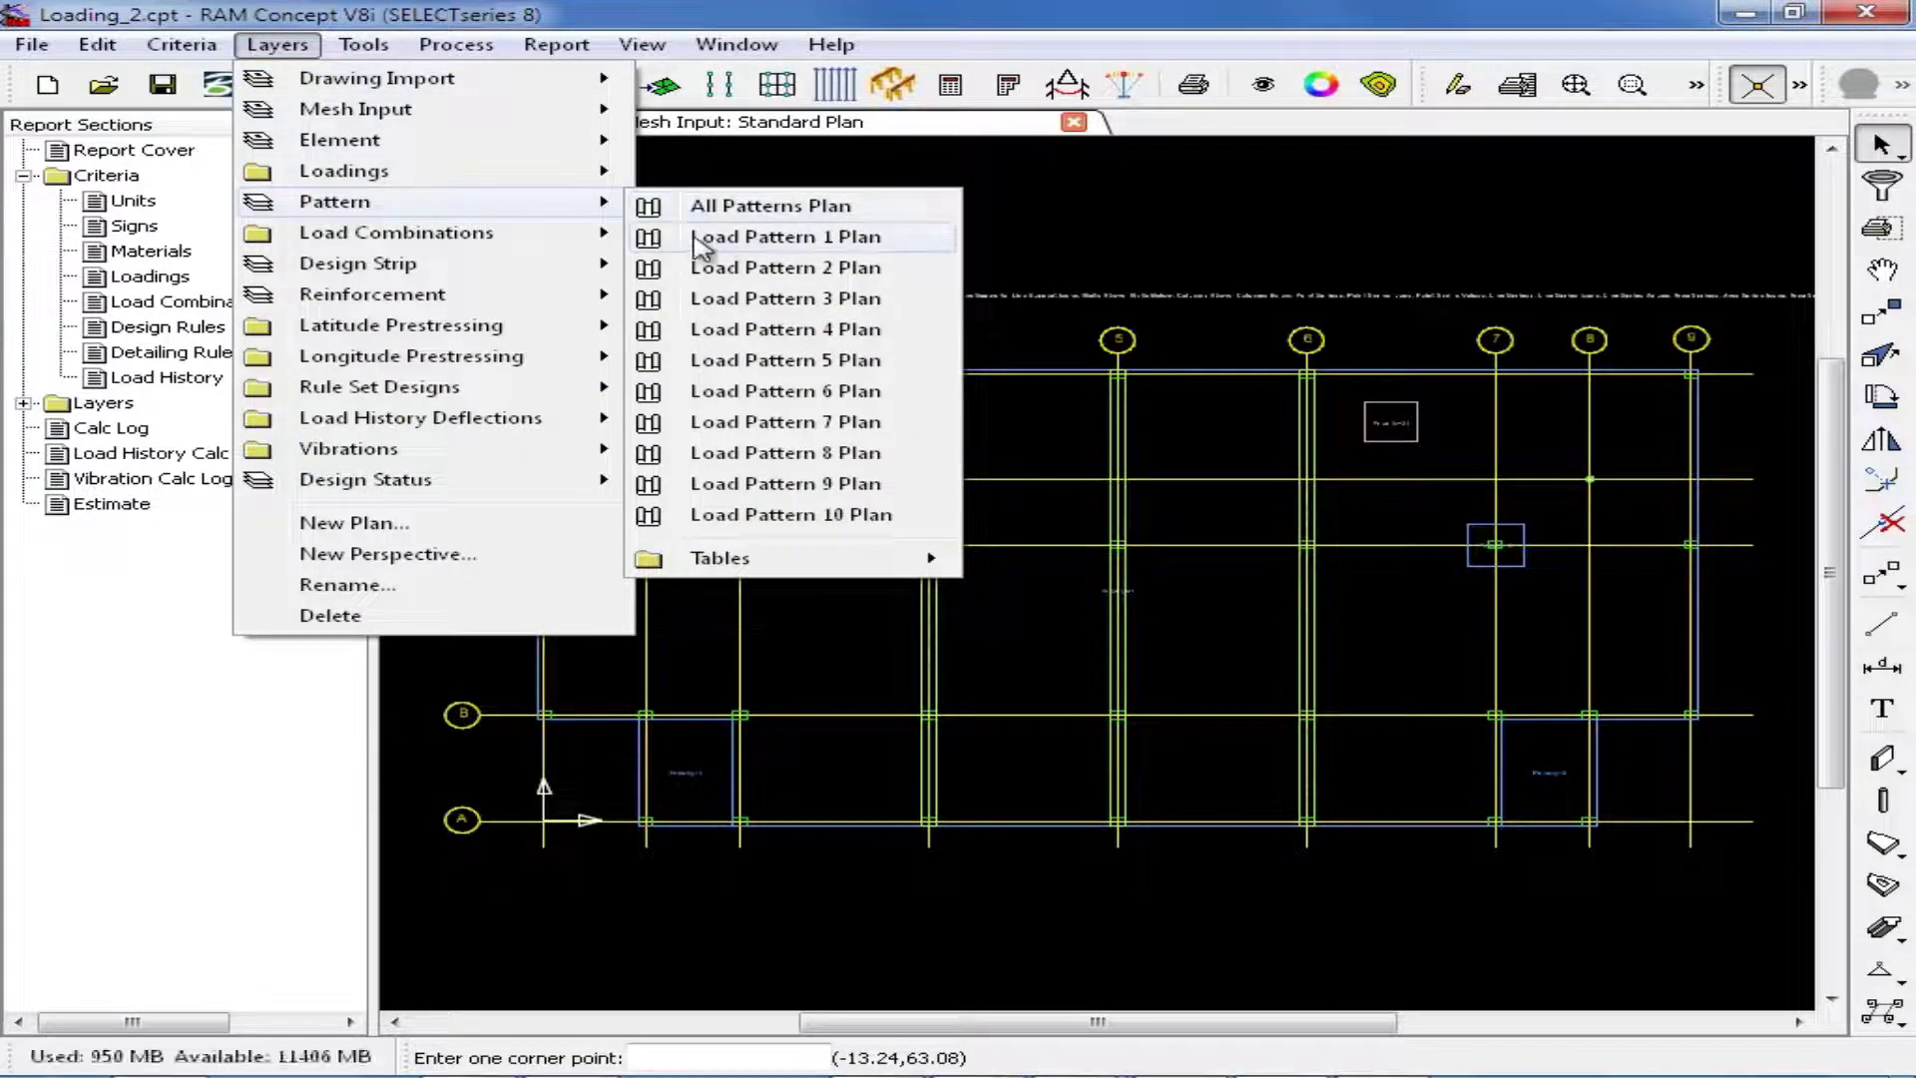
{"action": "left_click", "coordinate": [751, 237]}
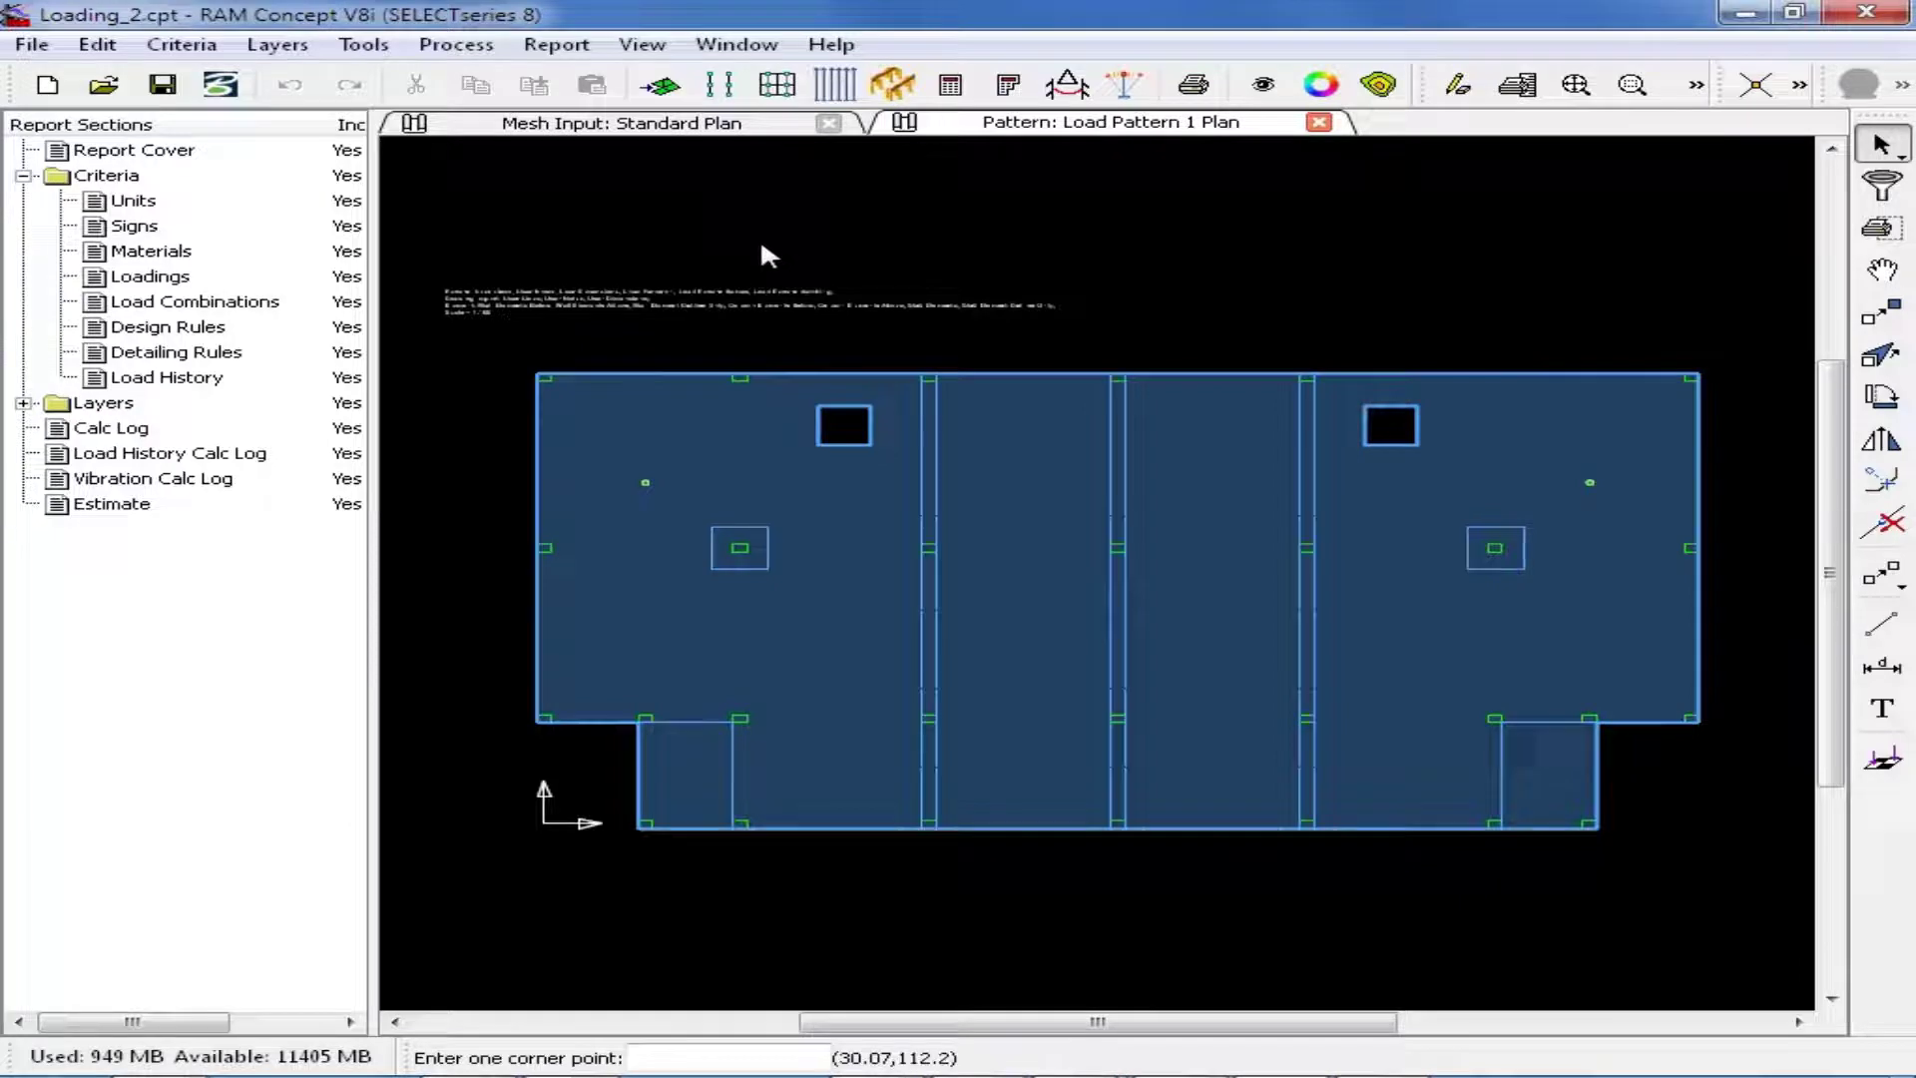
{"action": "left_click", "coordinate": [1878, 761]}
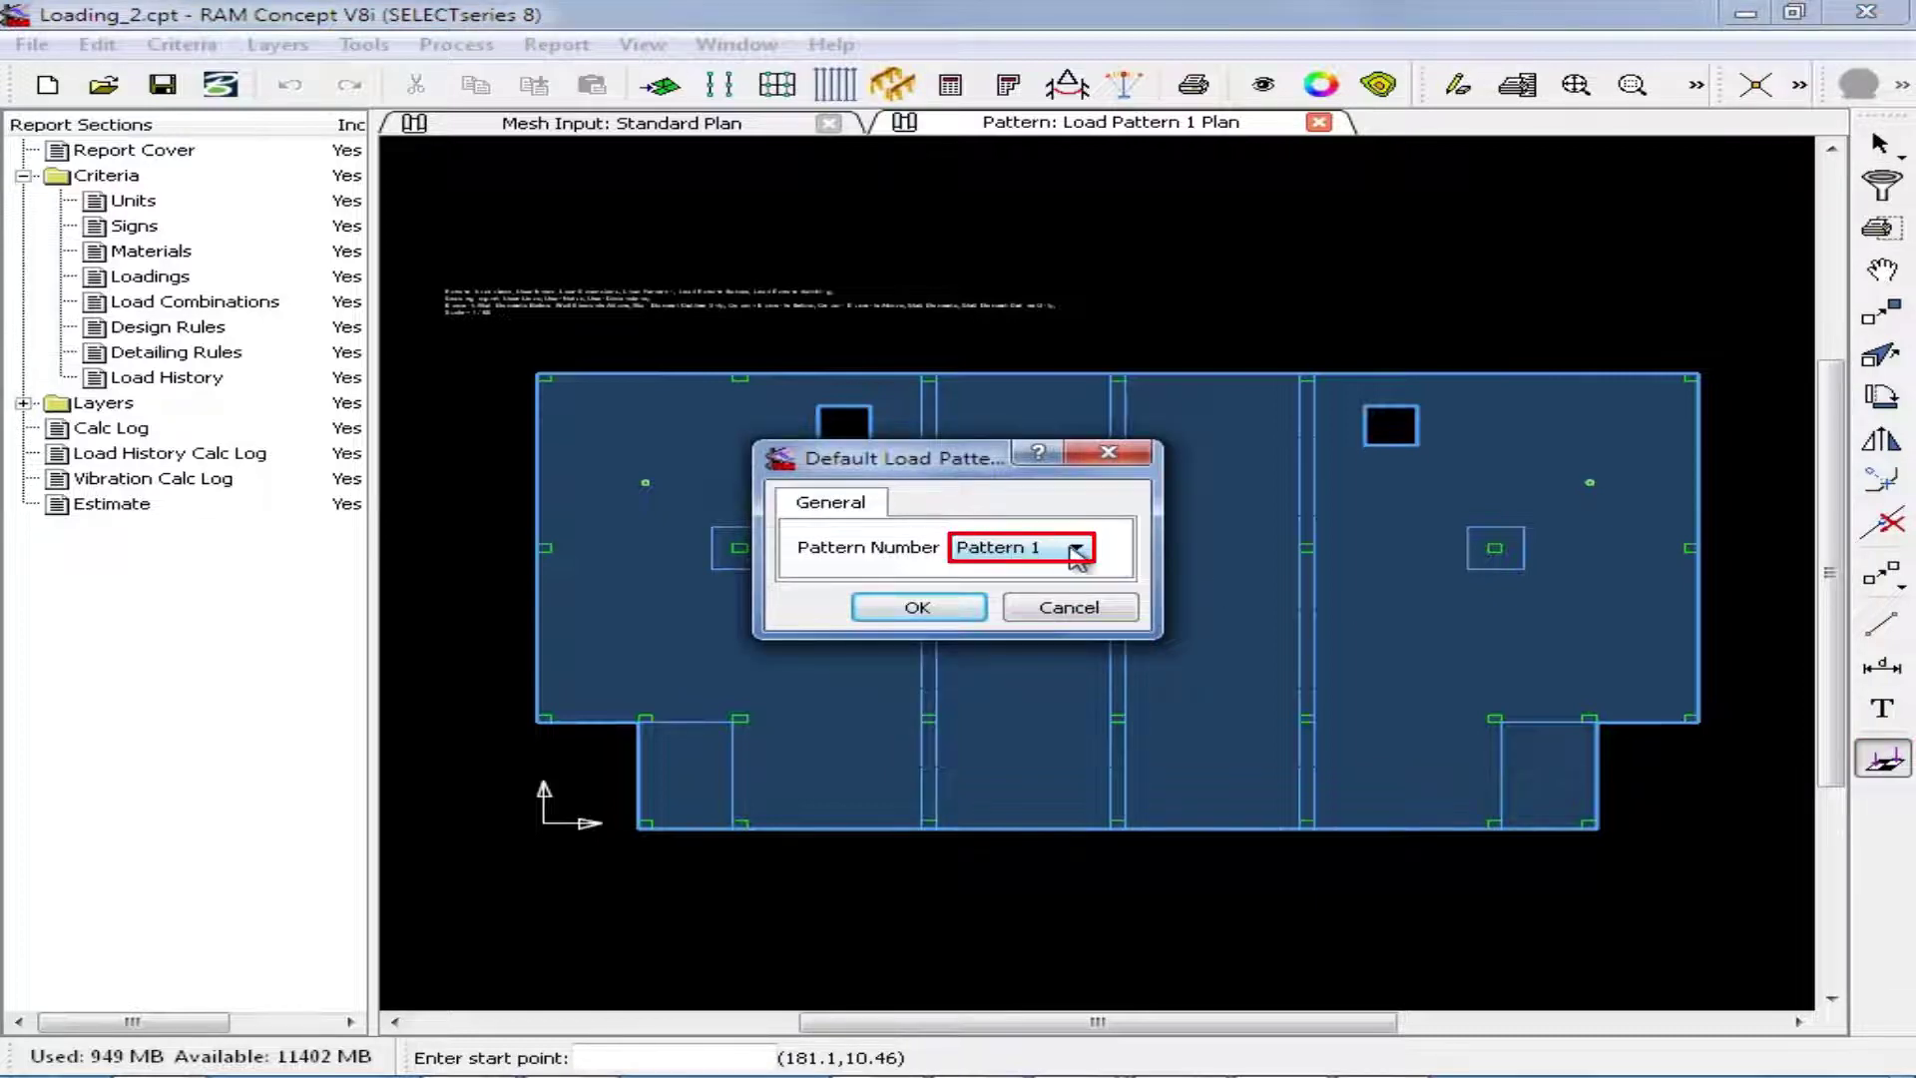
{"action": "left_click", "coordinate": [931, 604]}
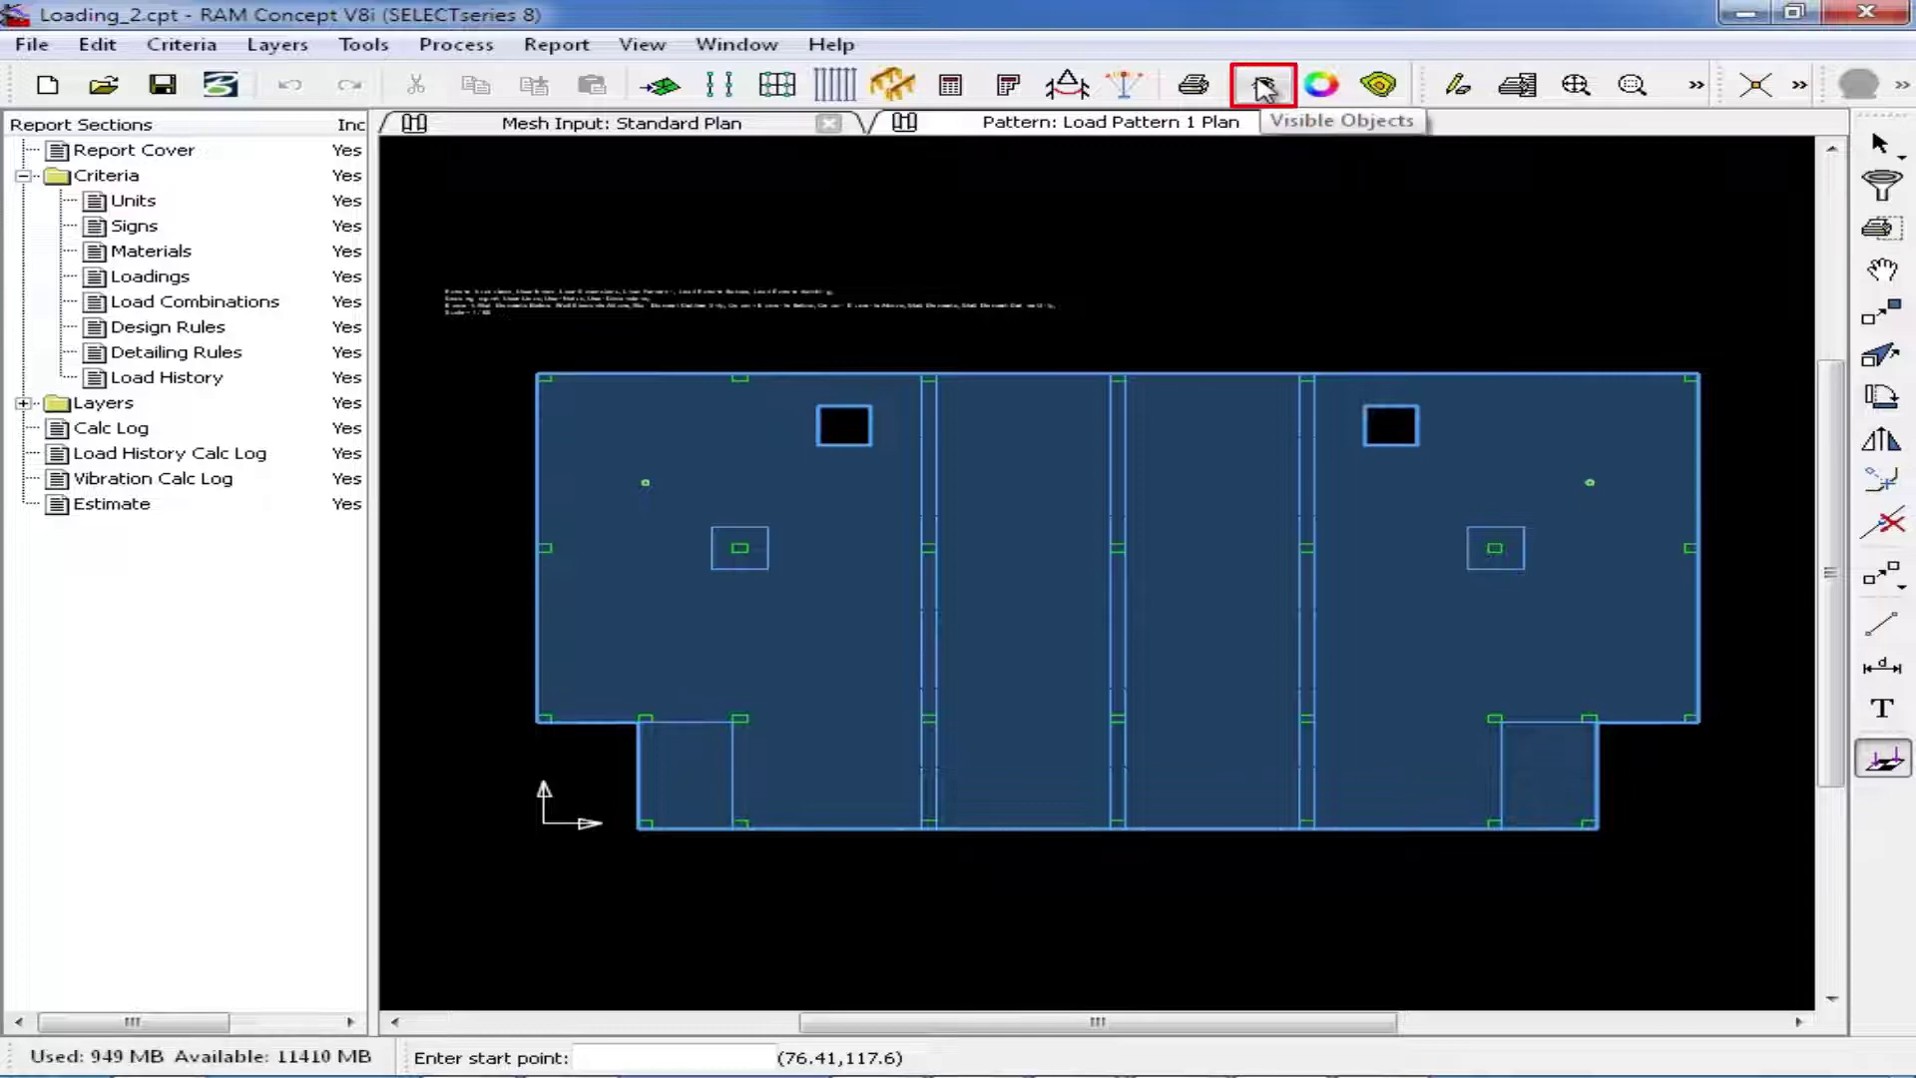
Make the imported CAD drawing's Grid layer visible on the Load Pattern 1 plan.
{"action": "left_click", "coordinate": [1263, 88]}
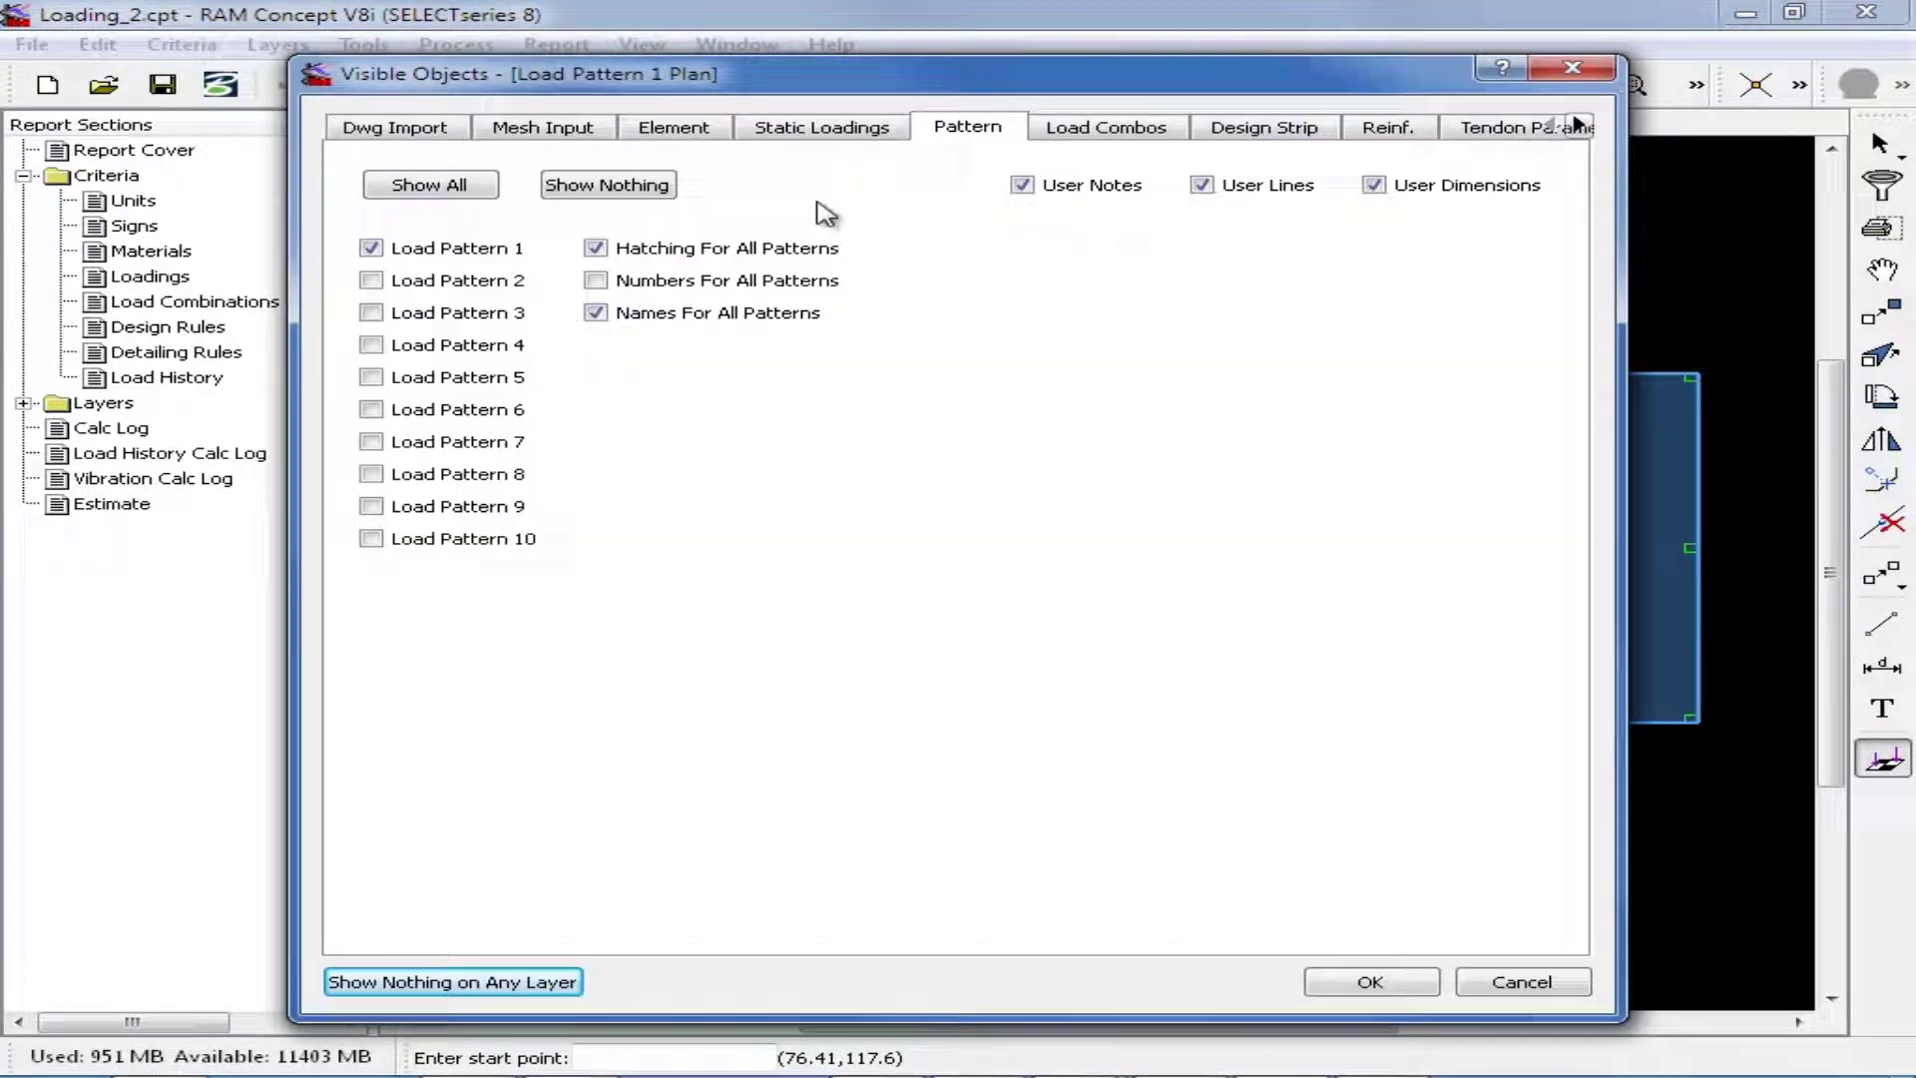
{"action": "left_click", "coordinate": [365, 132]}
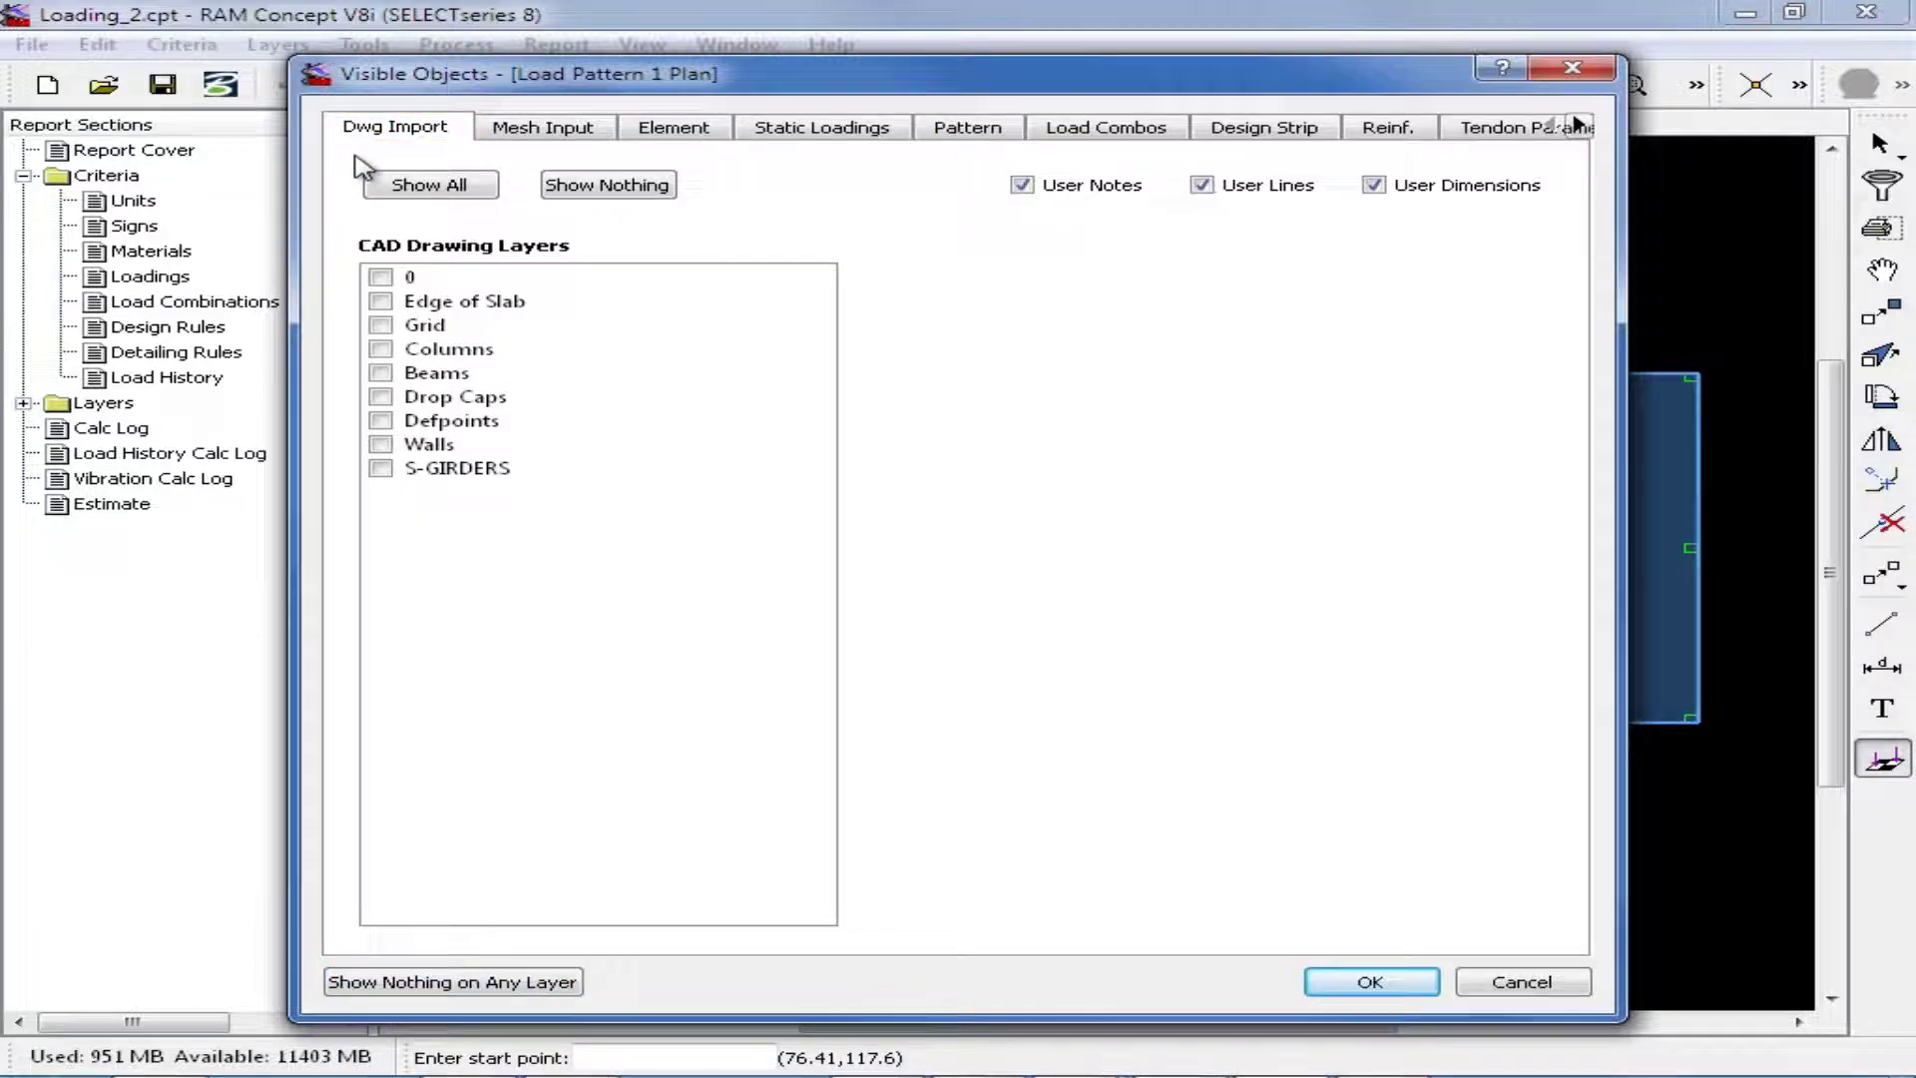
{"action": "left_click", "coordinate": [380, 326]}
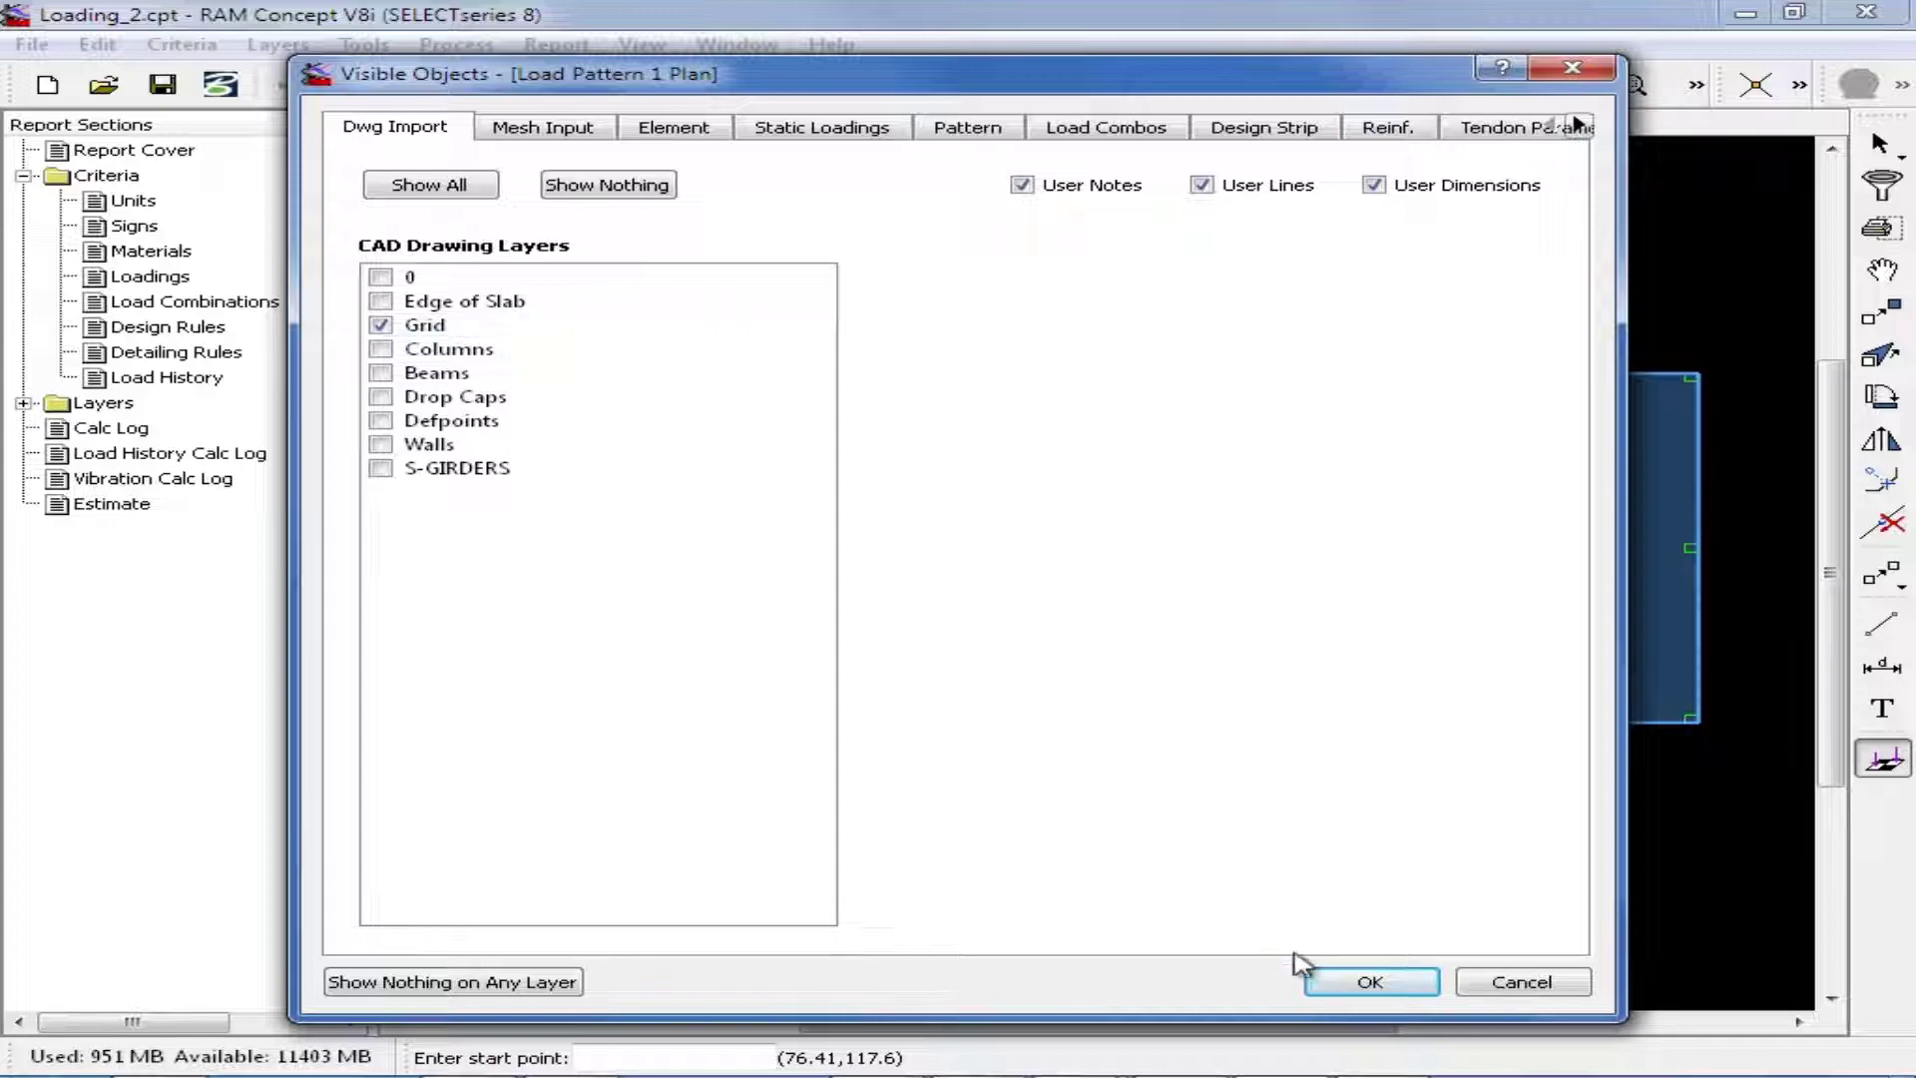
{"action": "left_click", "coordinate": [1350, 985]}
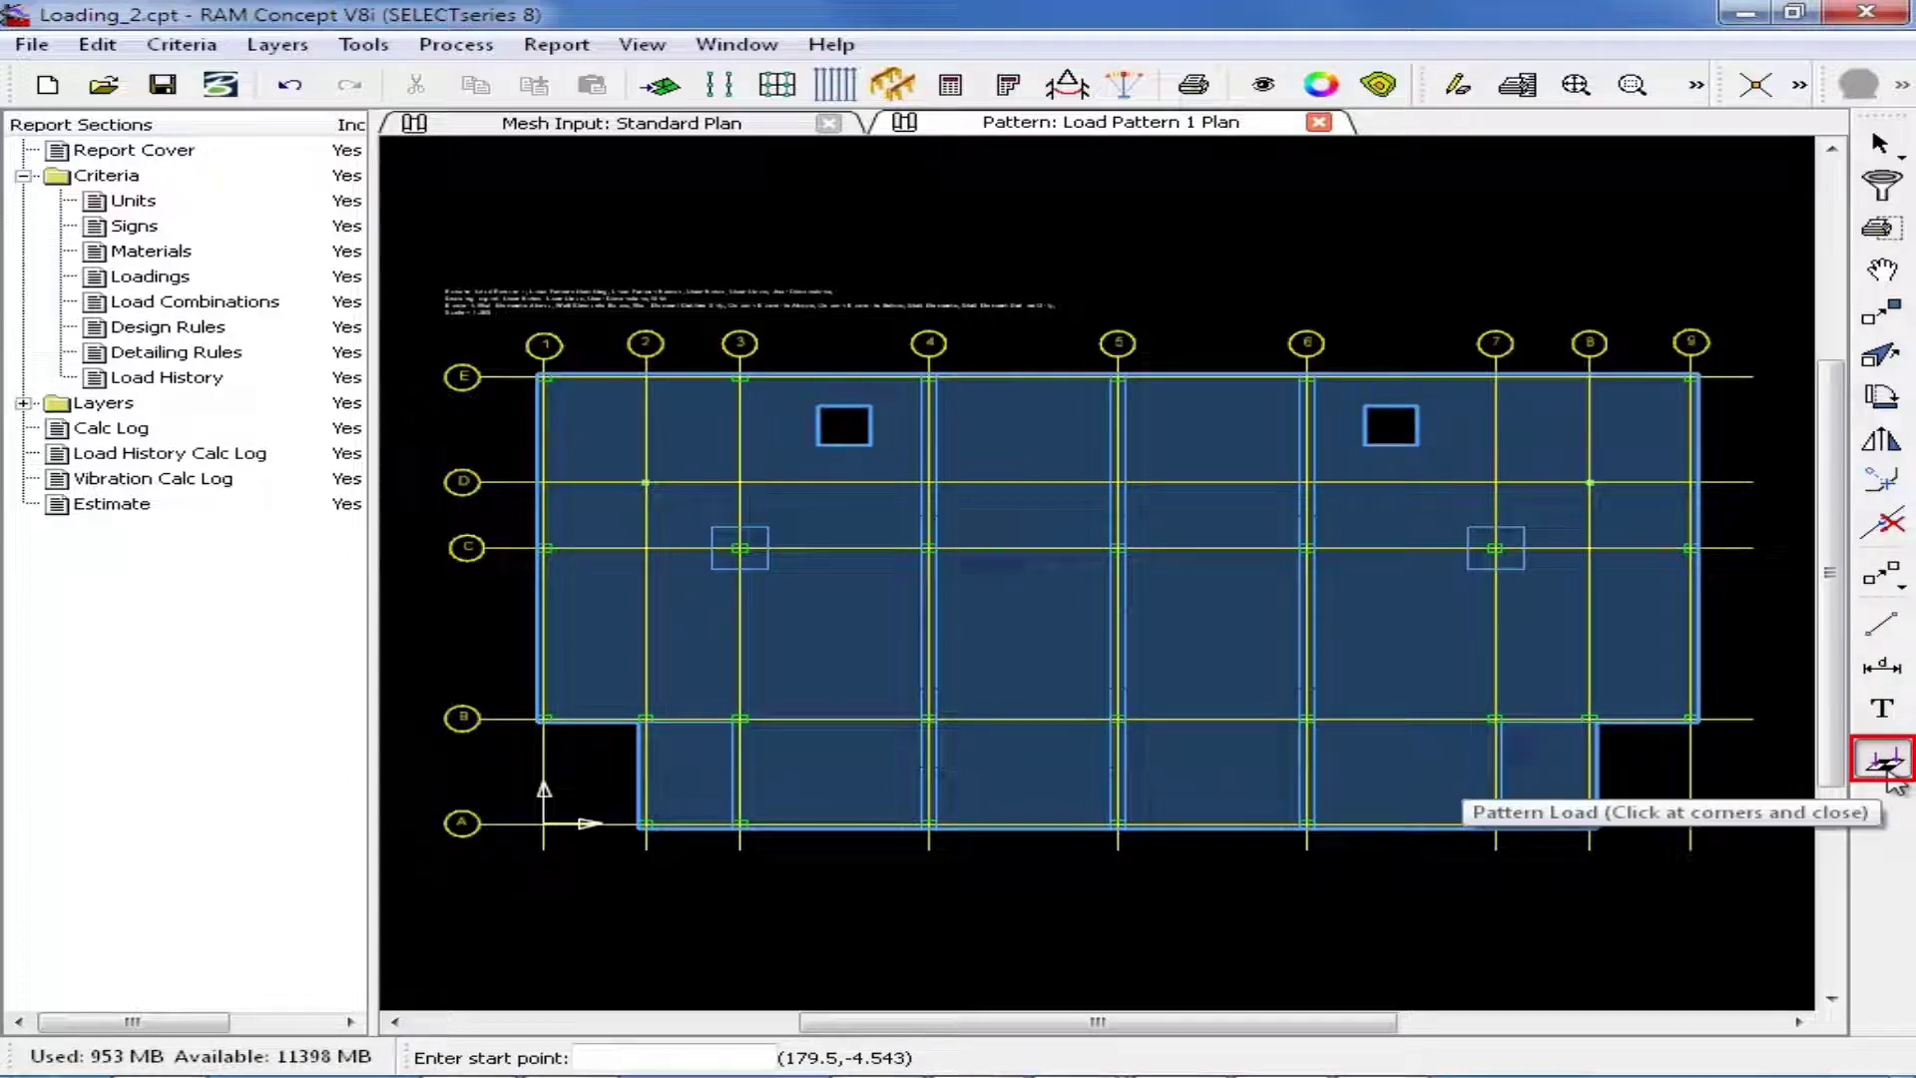
With intersection snapping on, draw a rectangular pattern load between gridlines 1 and 3, spanning gridlines A to E.
{"action": "left_click", "coordinate": [1887, 775]}
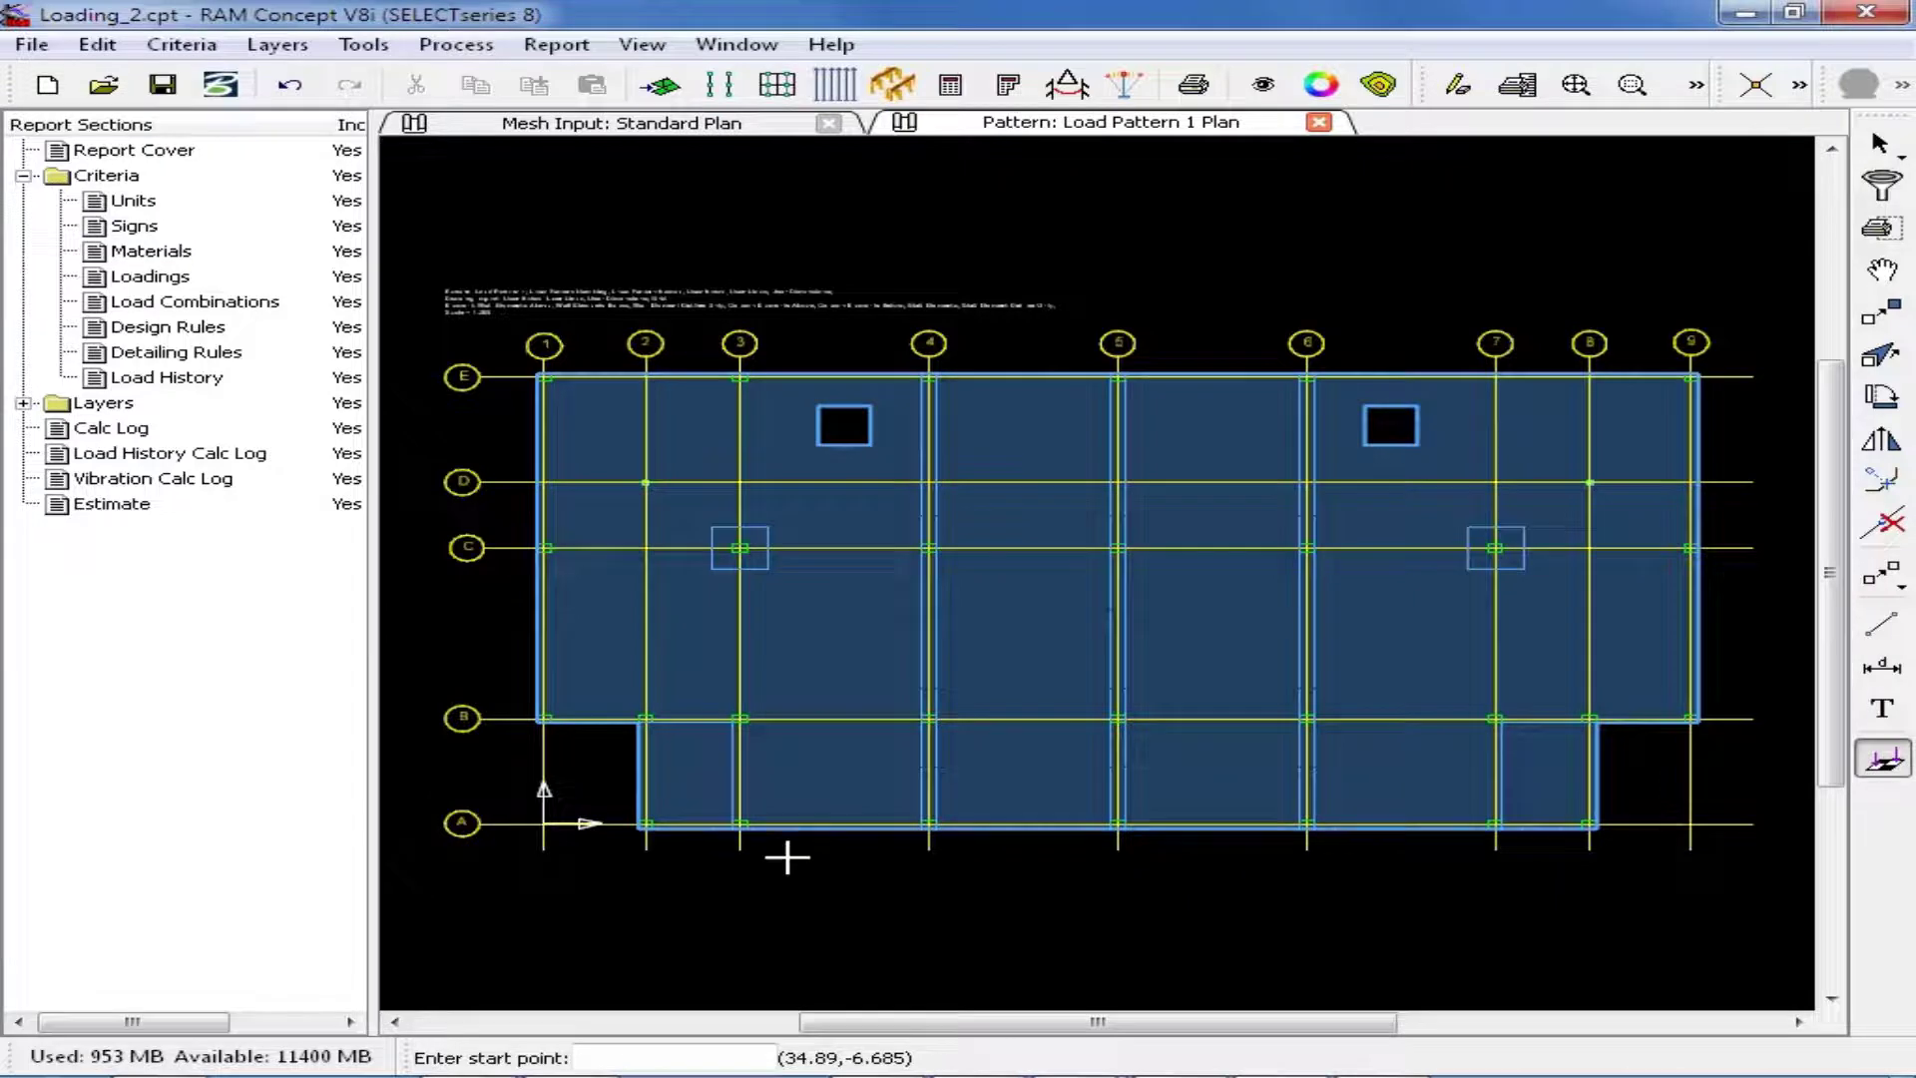
{"action": "left_click", "coordinate": [543, 378]}
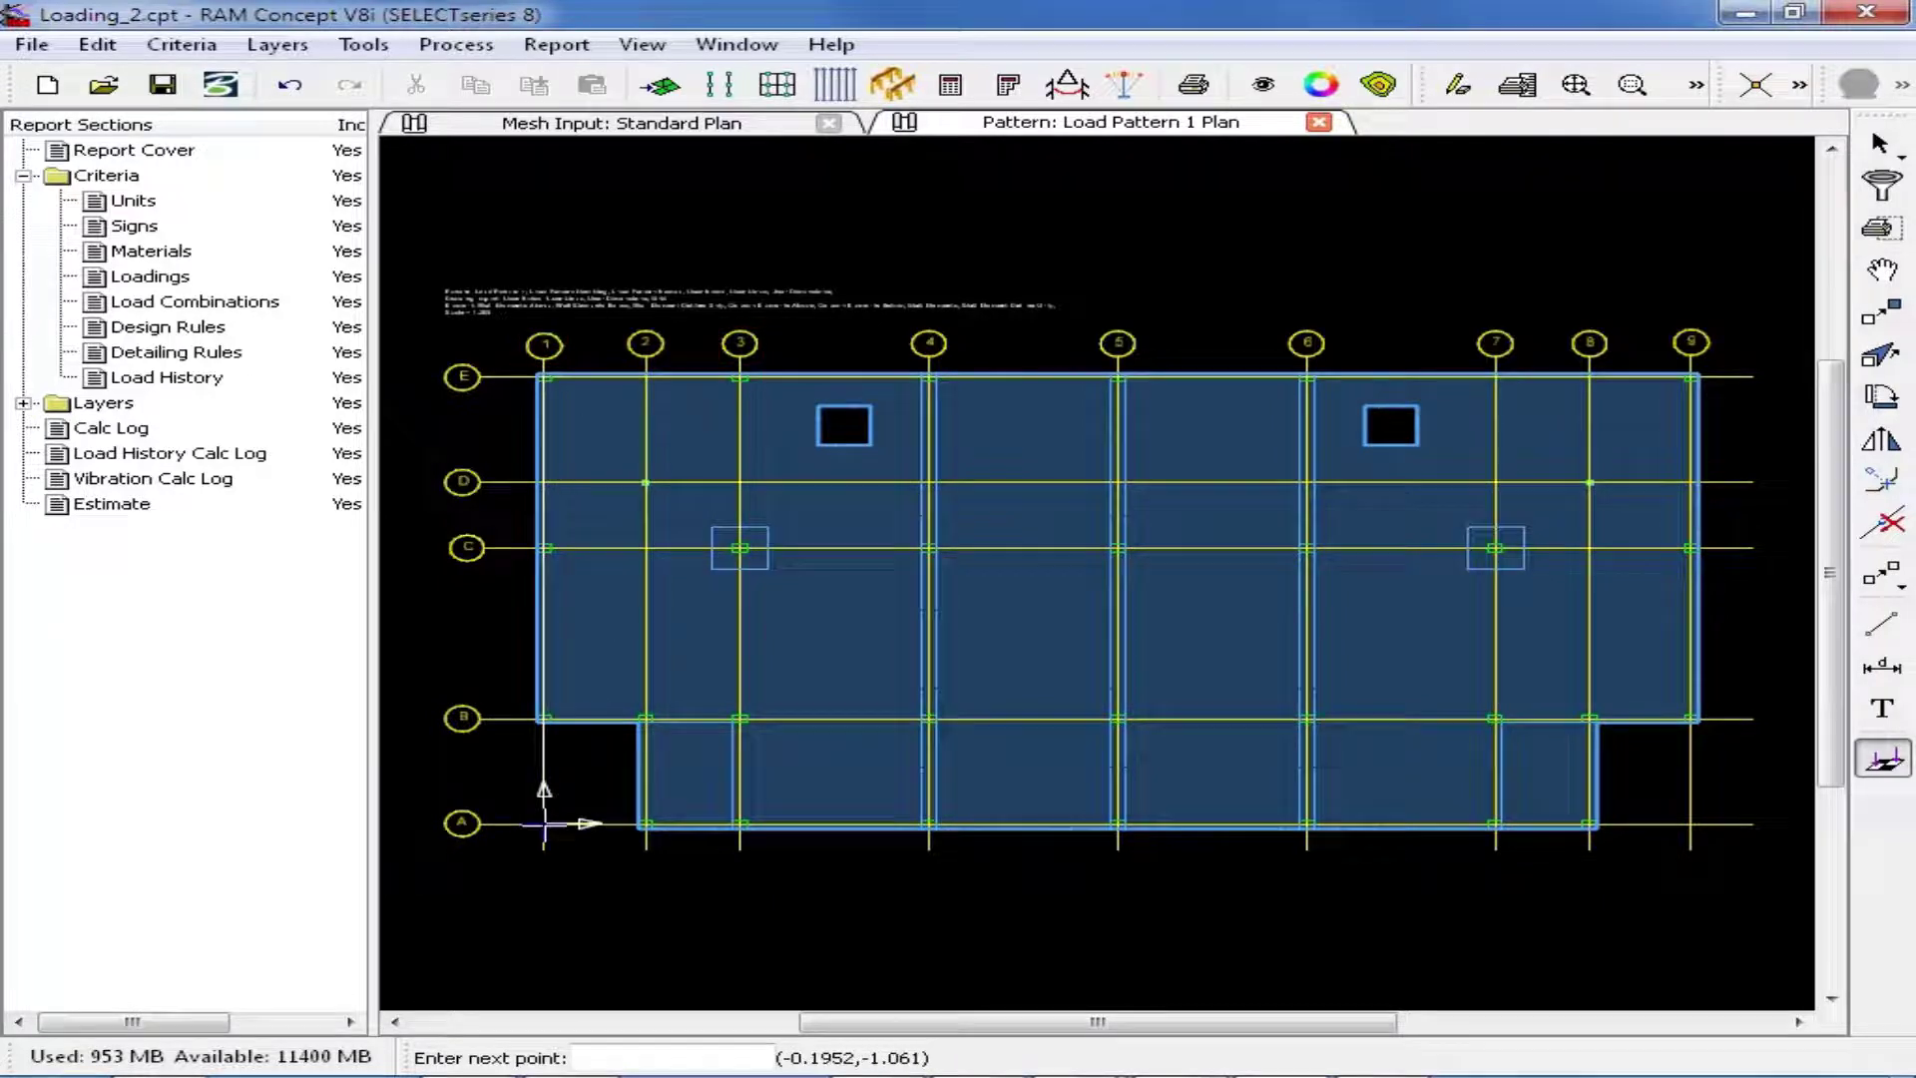
{"action": "left_click", "coordinate": [1754, 88]}
{"action": "left_click", "coordinate": [545, 823]}
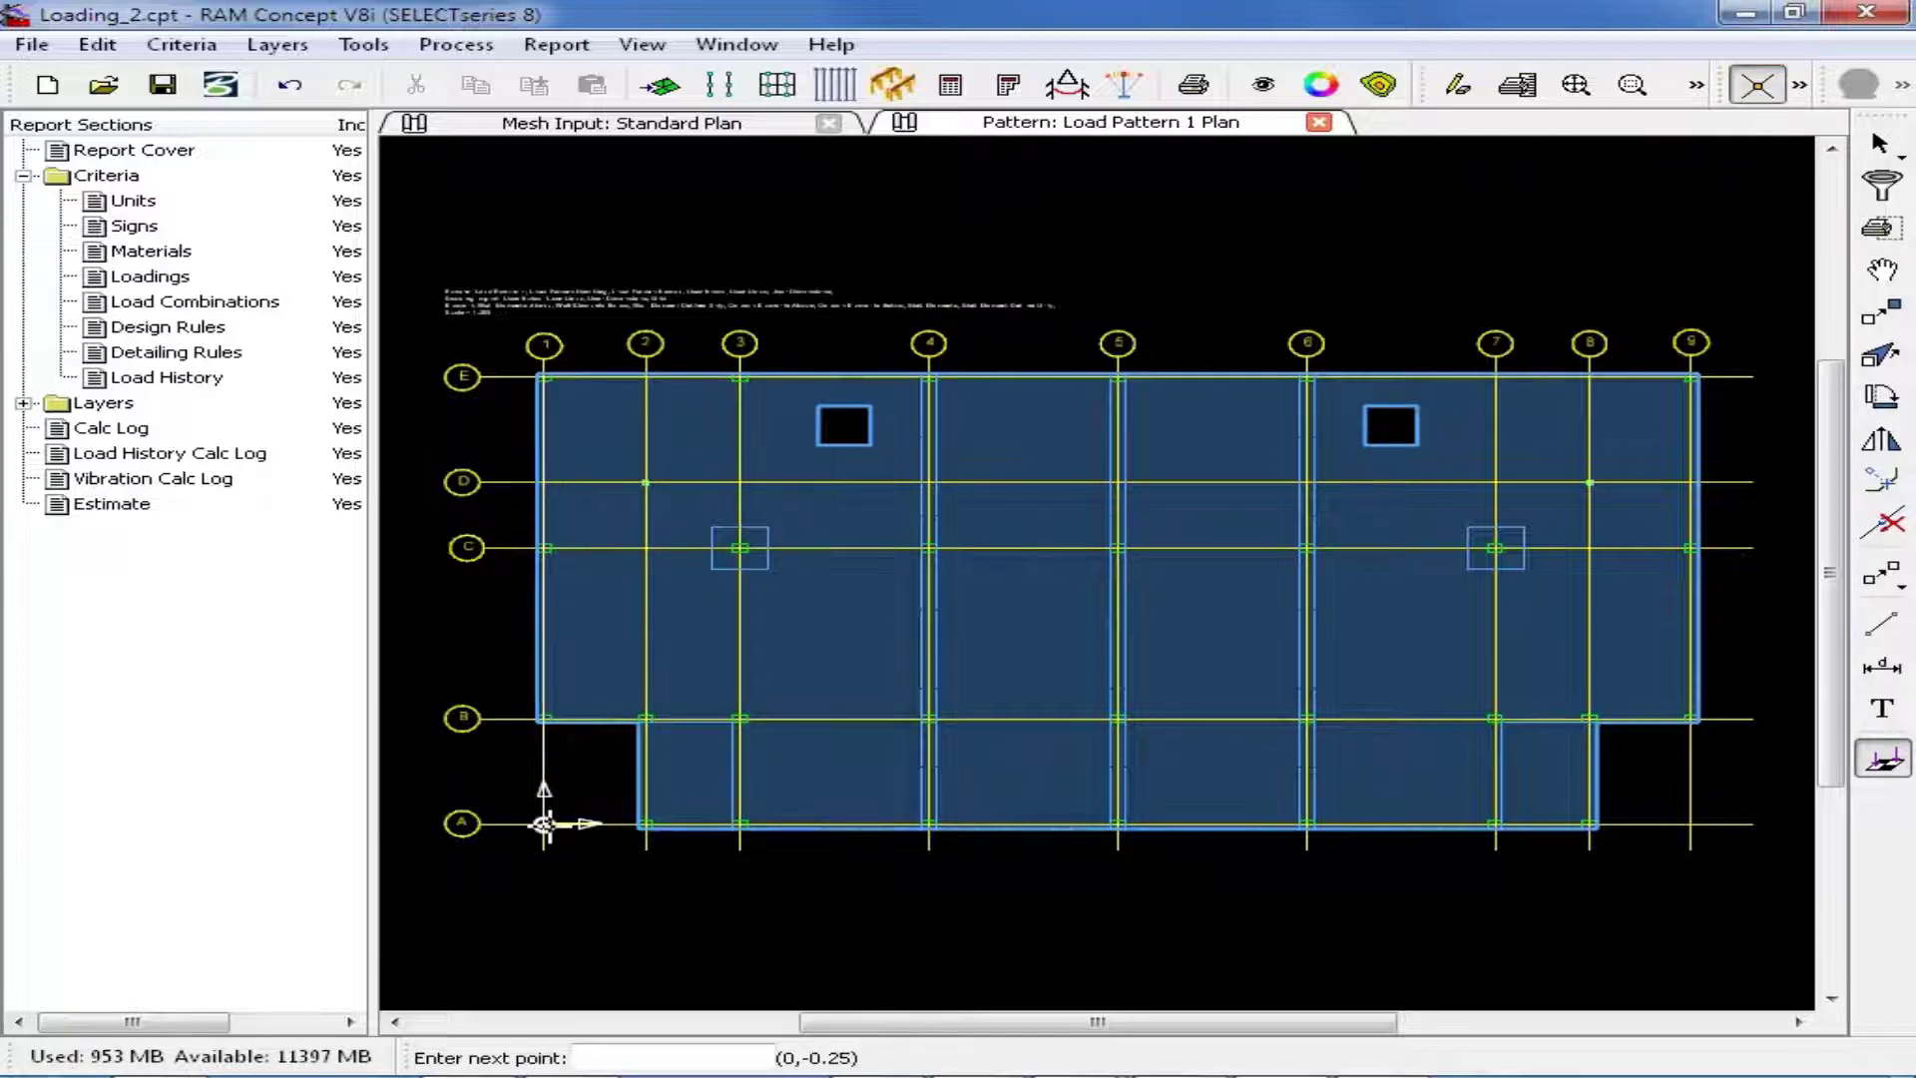
{"action": "left_click", "coordinate": [739, 825]}
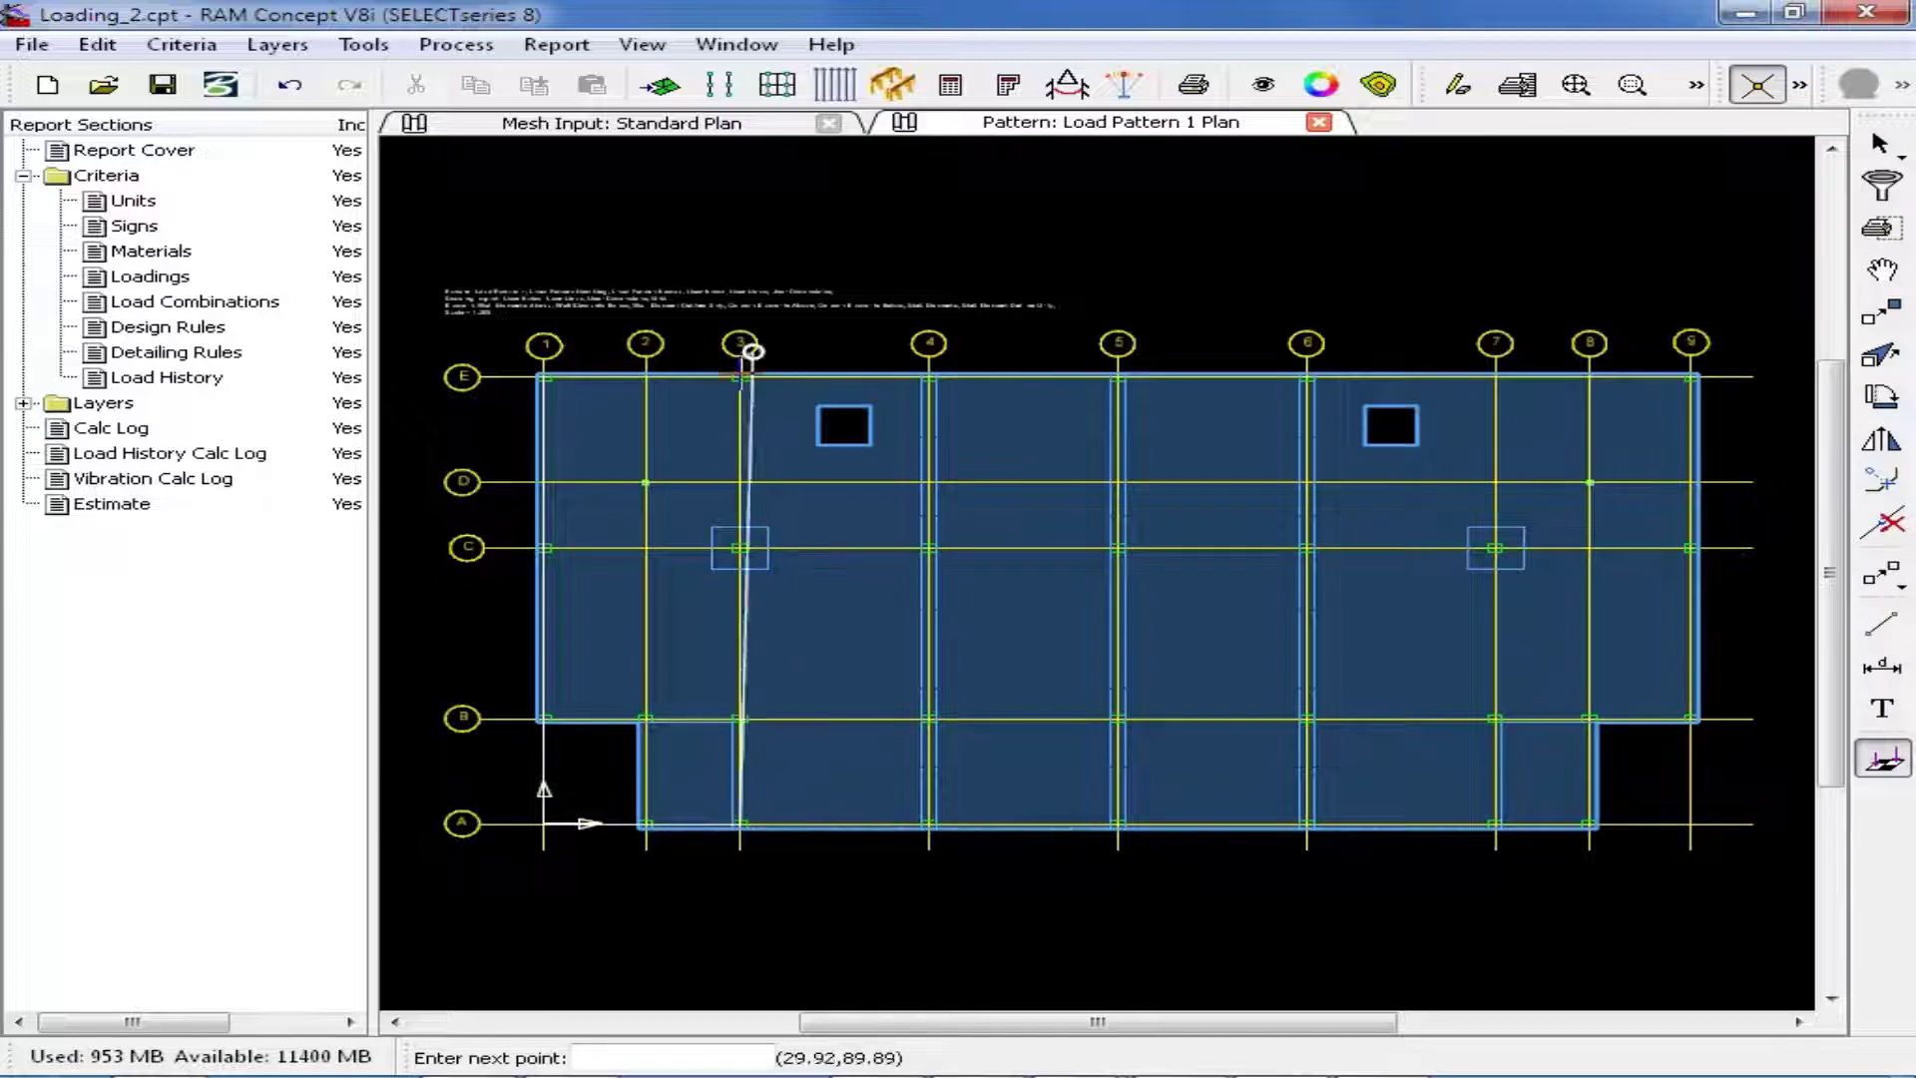
{"action": "left_click", "coordinate": [740, 377]}
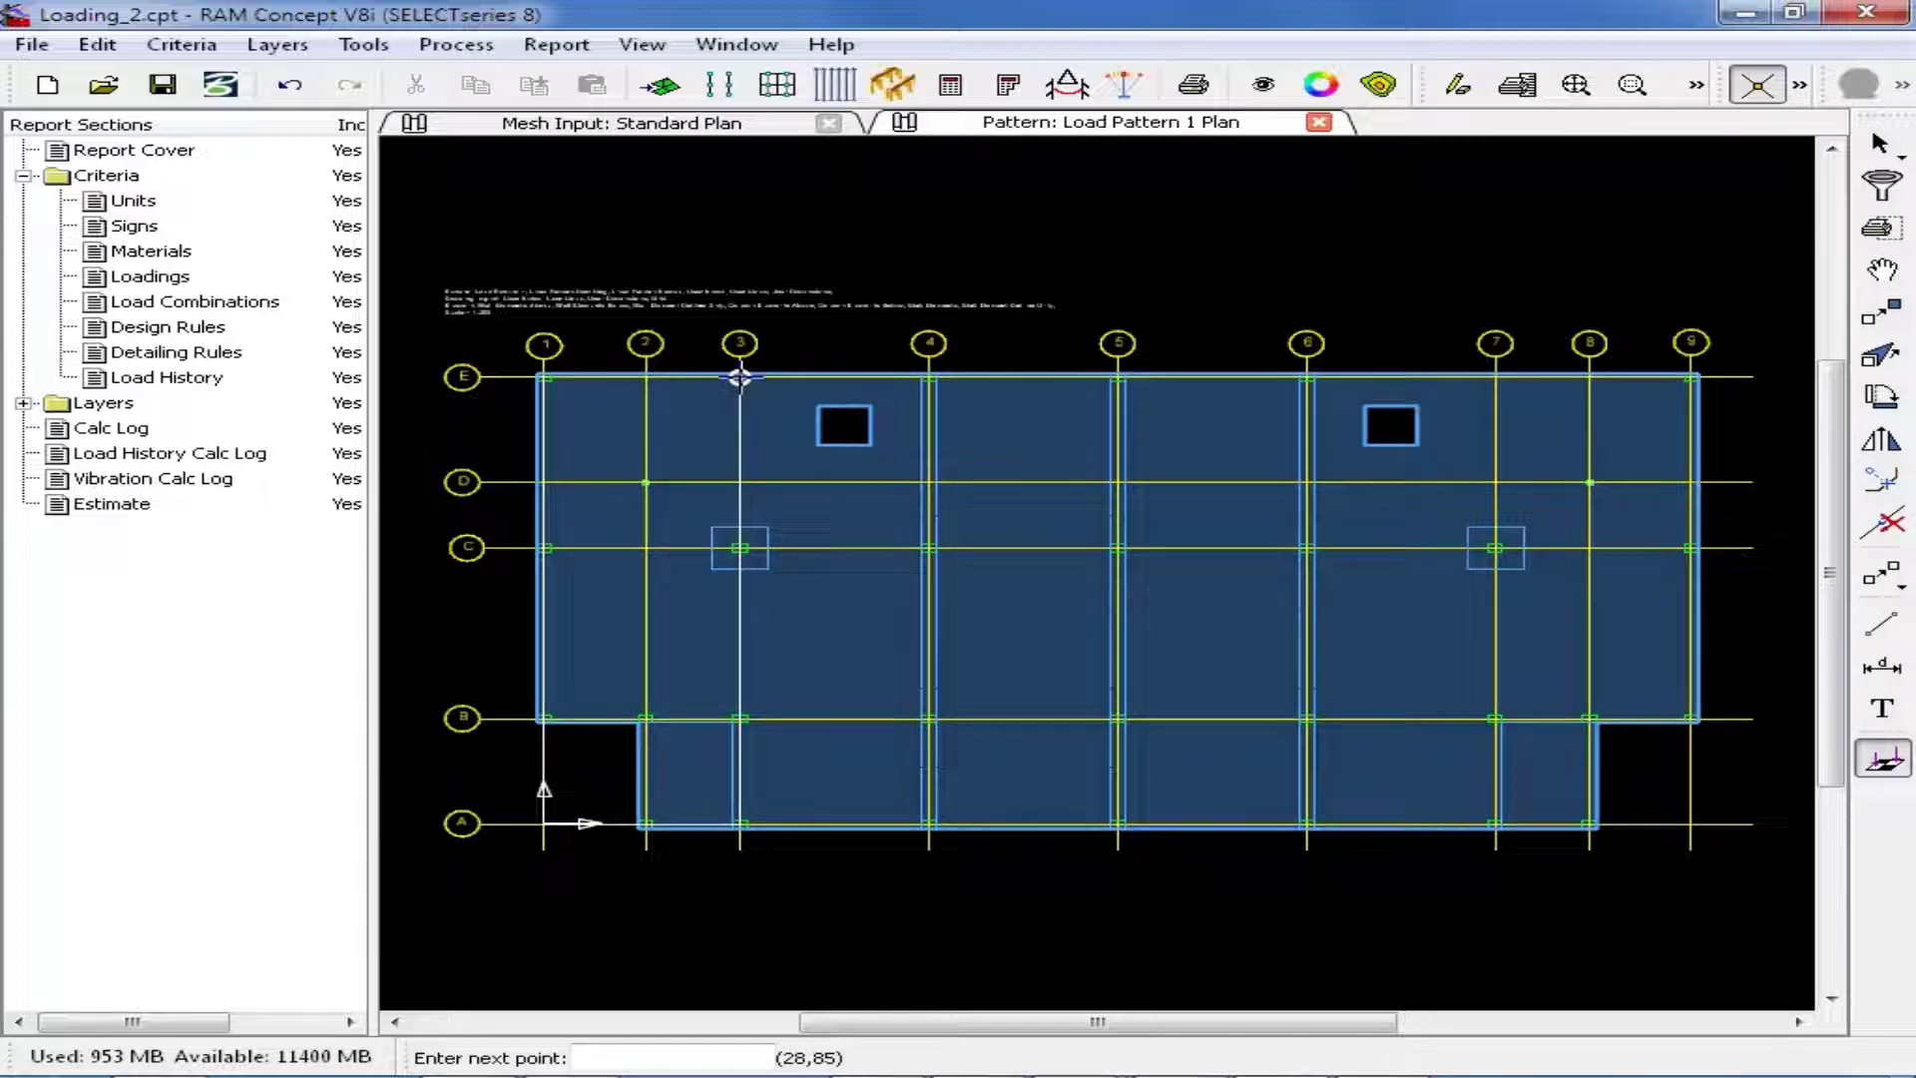
{"action": "double_click", "coordinate": [544, 377]}
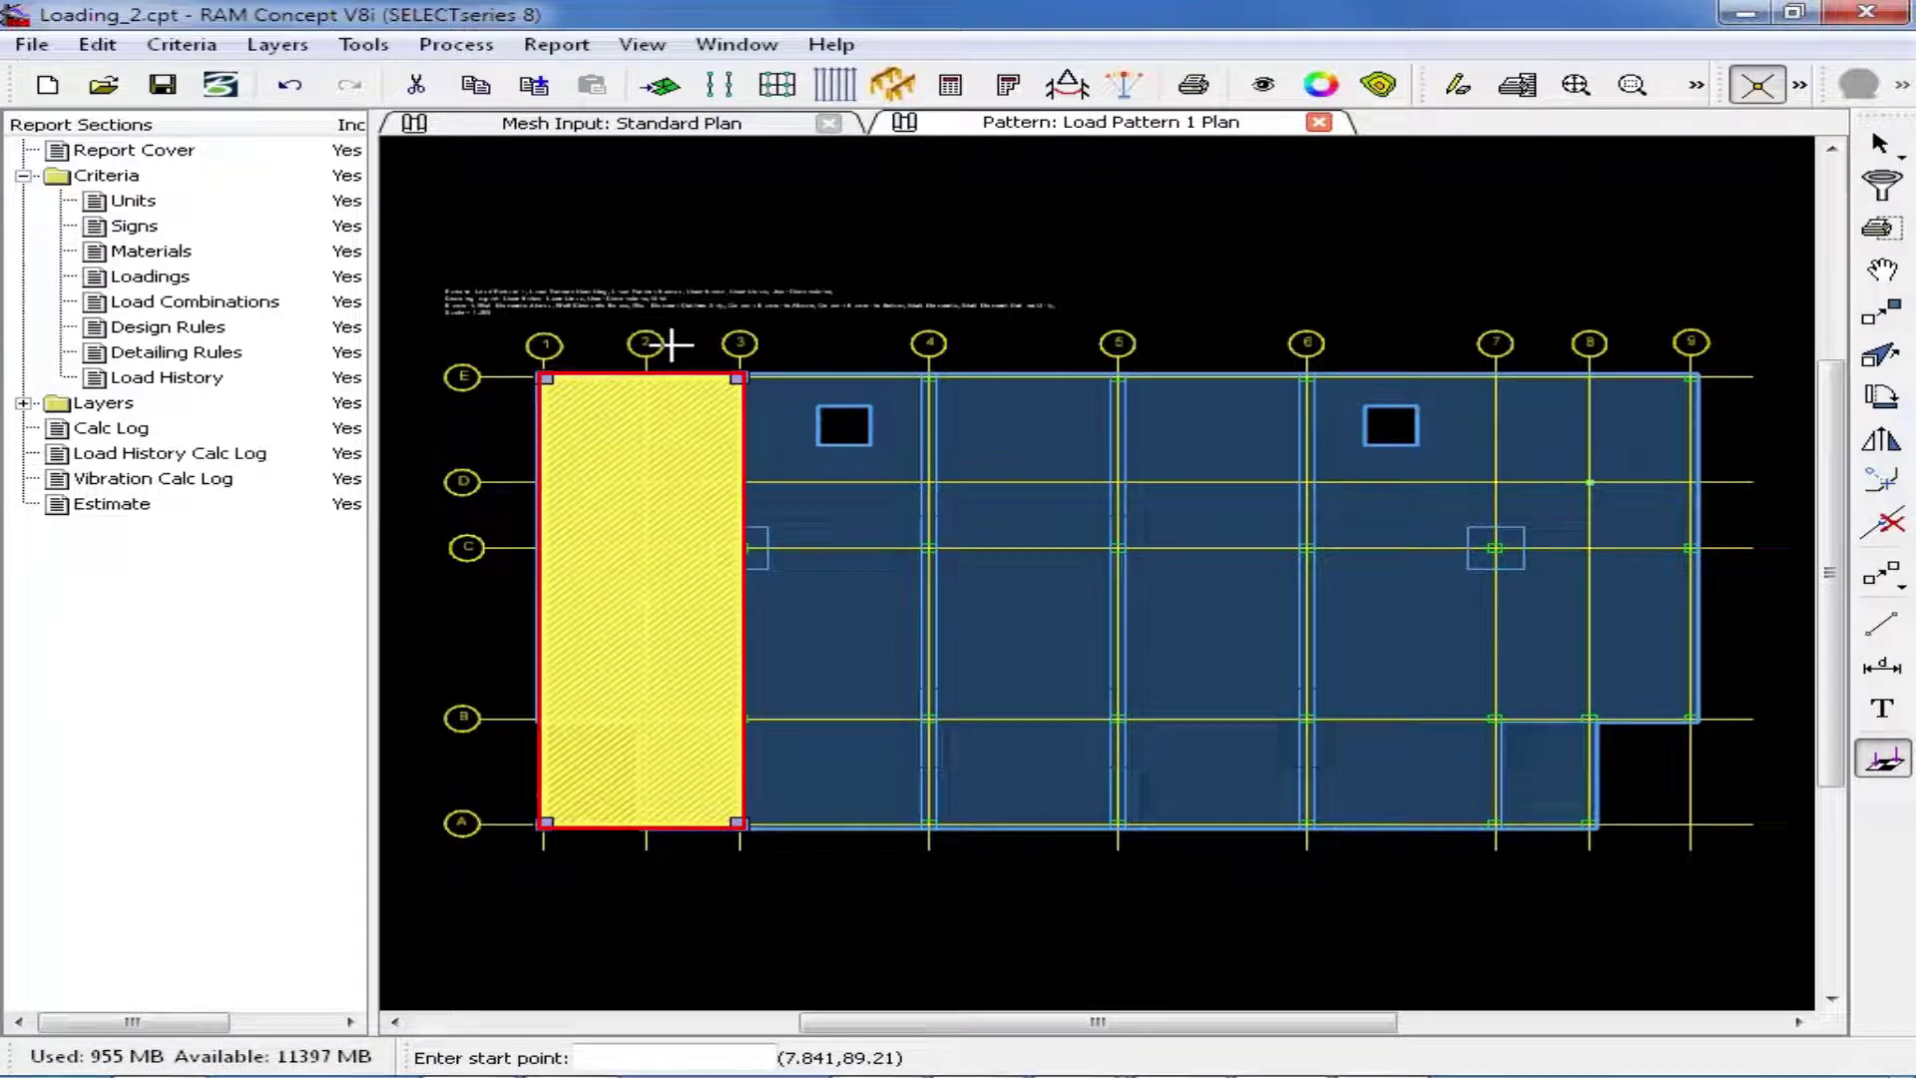
Draw a second rectangular pattern load between gridlines 4 and 5, spanning gridlines A to E.
{"action": "left_click", "coordinate": [928, 377]}
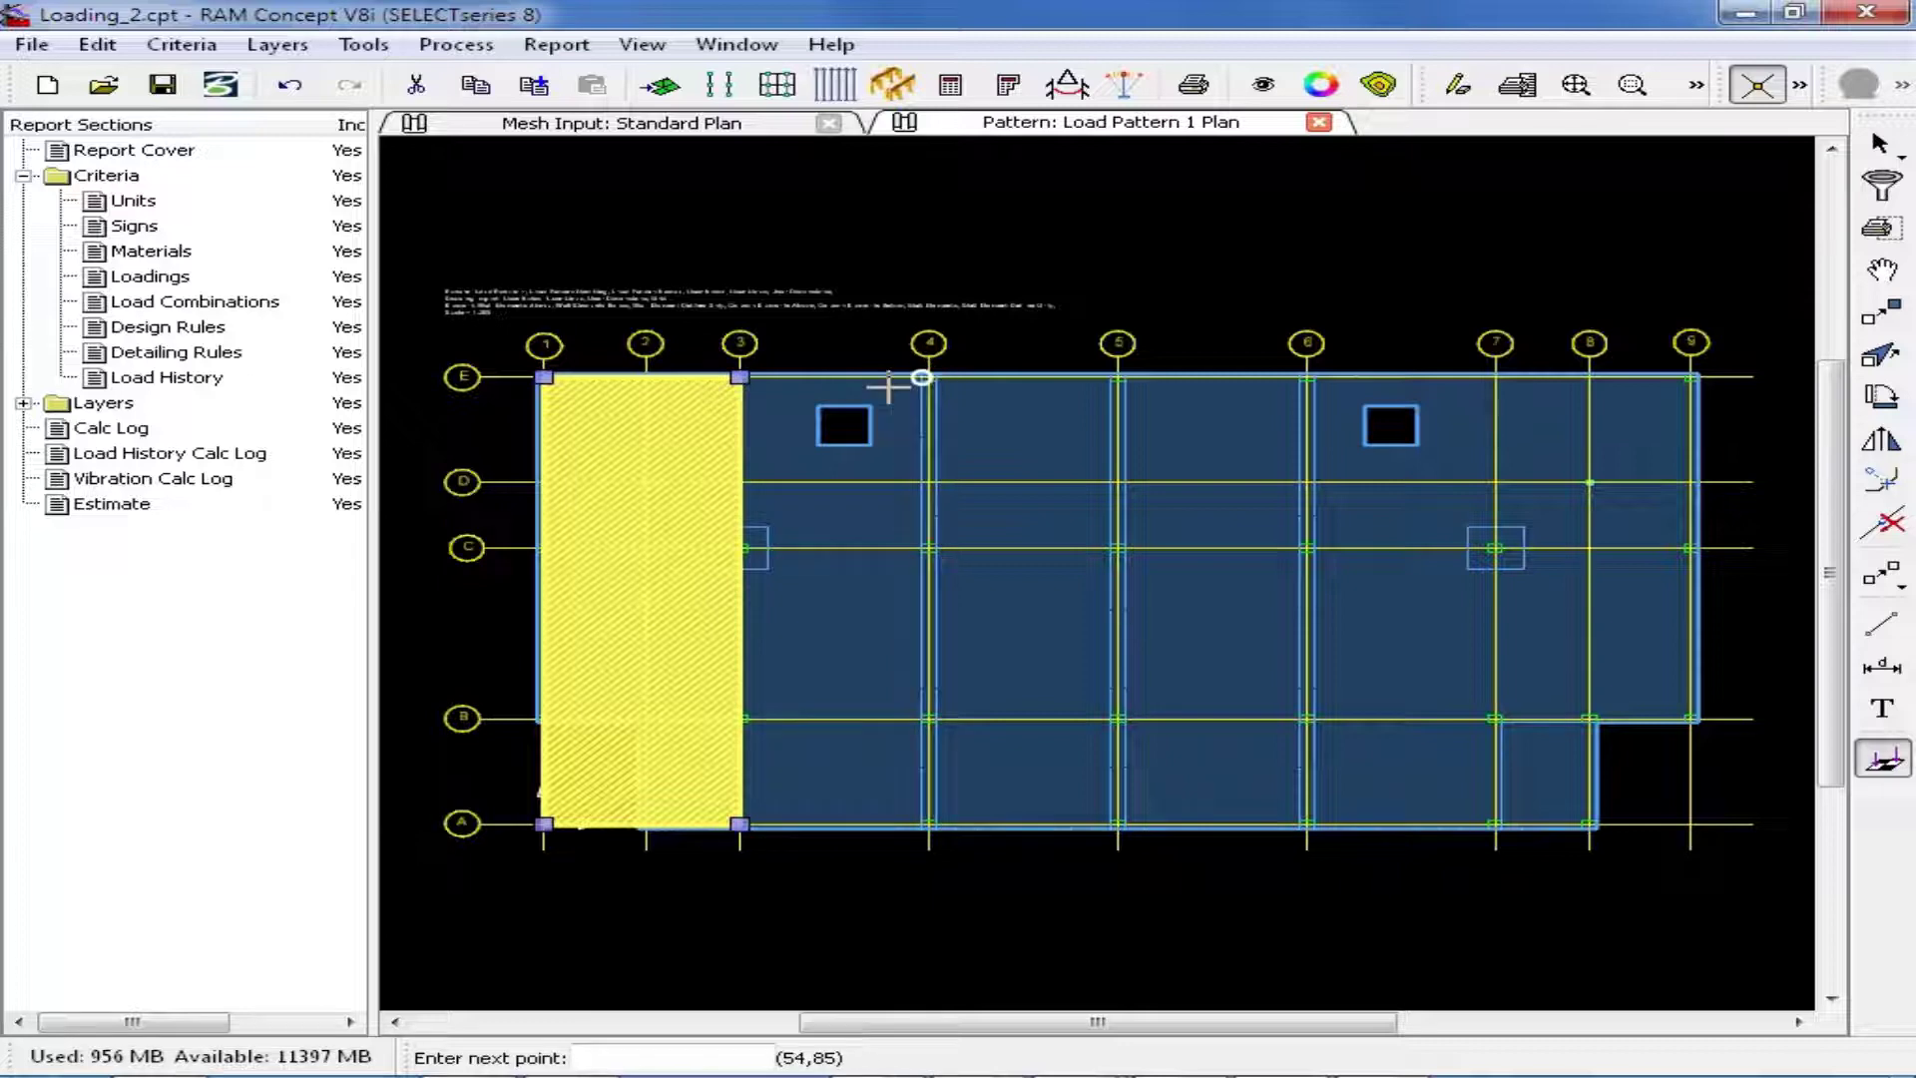
{"action": "left_click", "coordinate": [928, 824]}
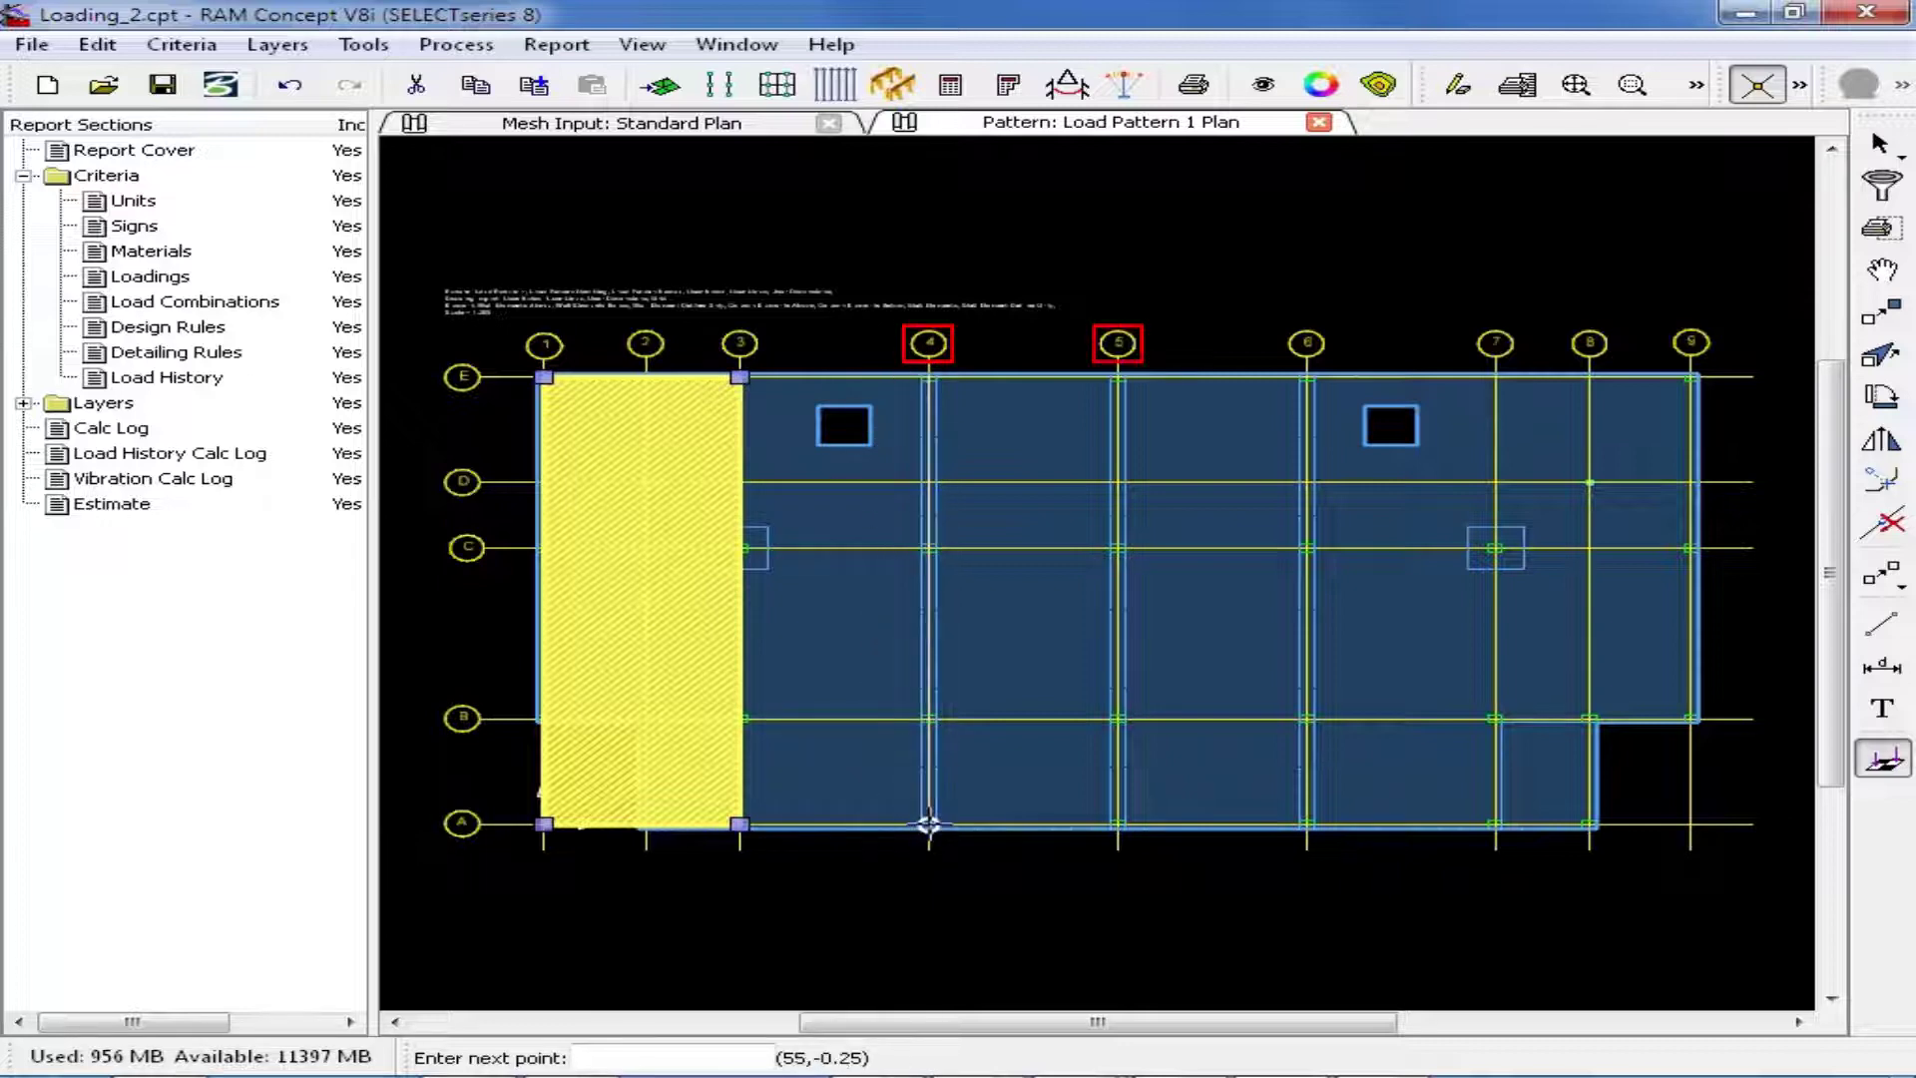
{"action": "left_click", "coordinate": [1117, 825]}
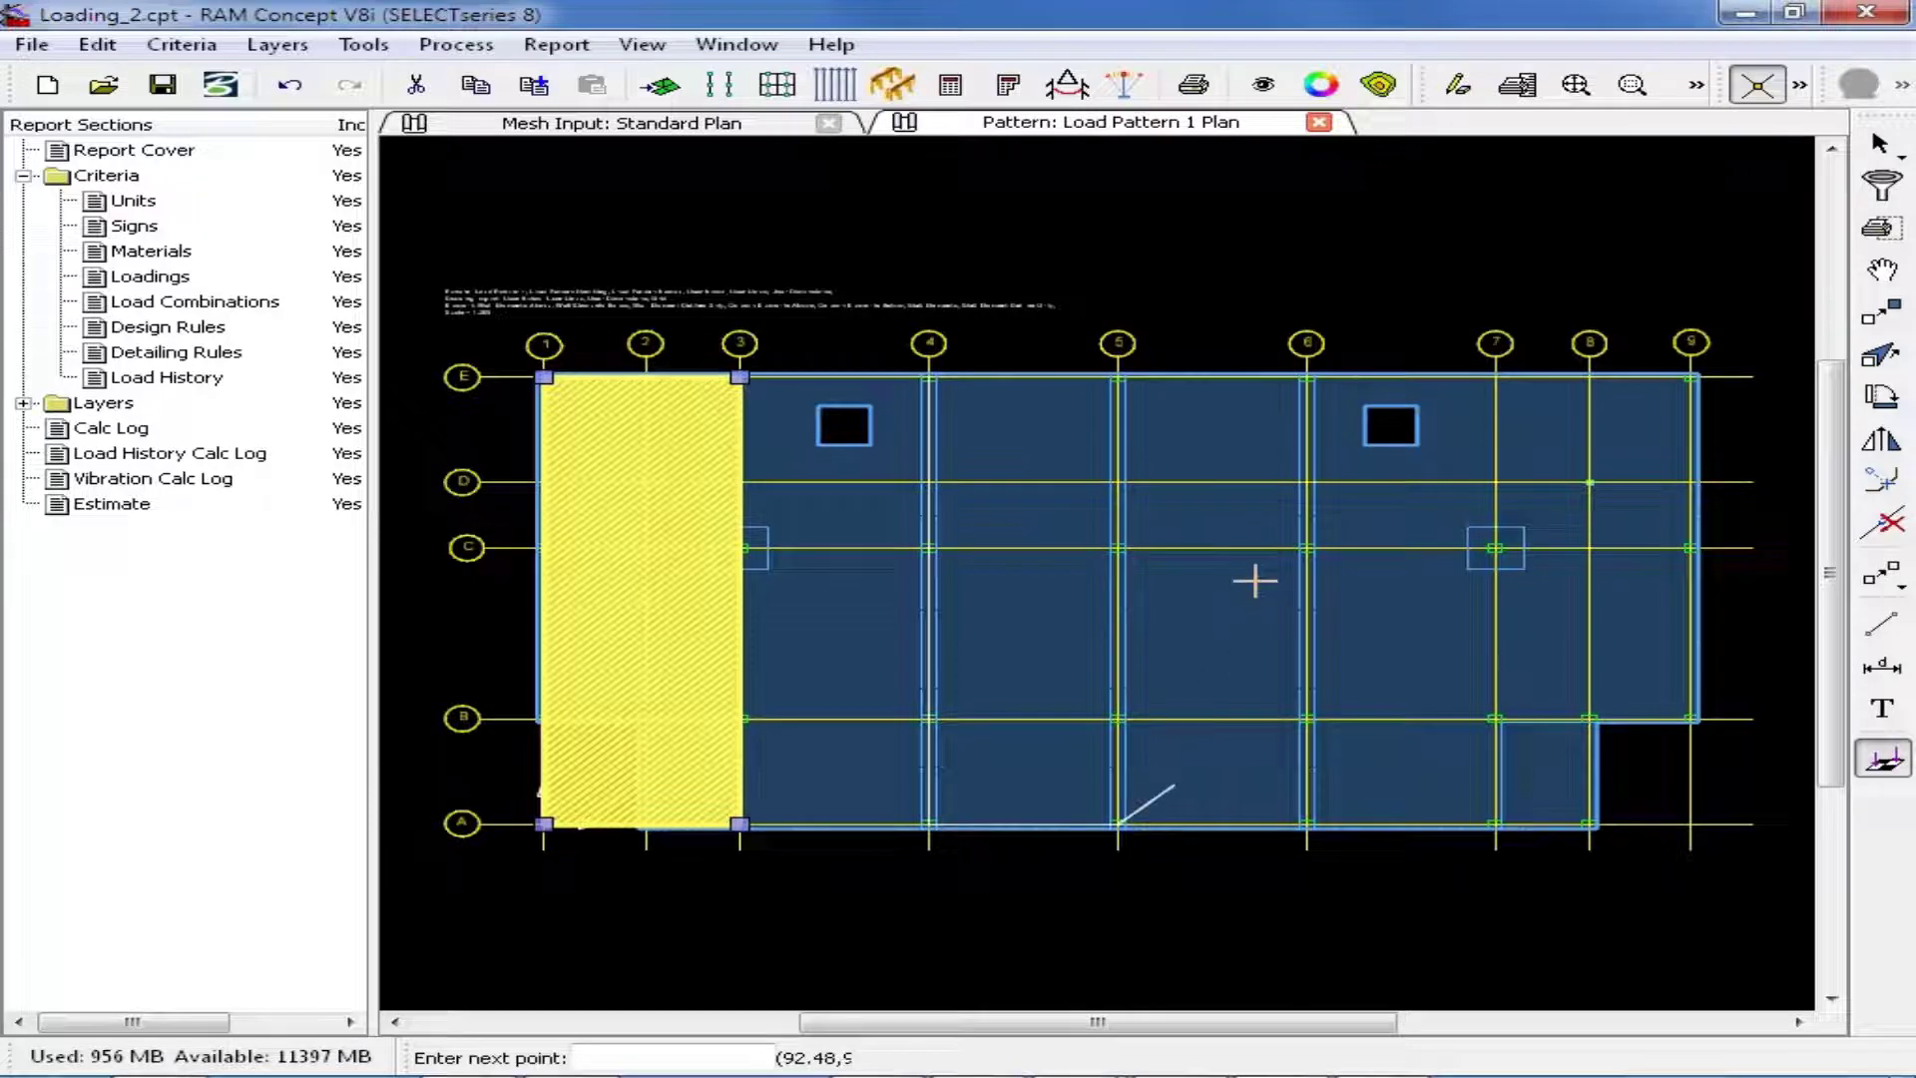
{"action": "left_click", "coordinate": [1117, 377]}
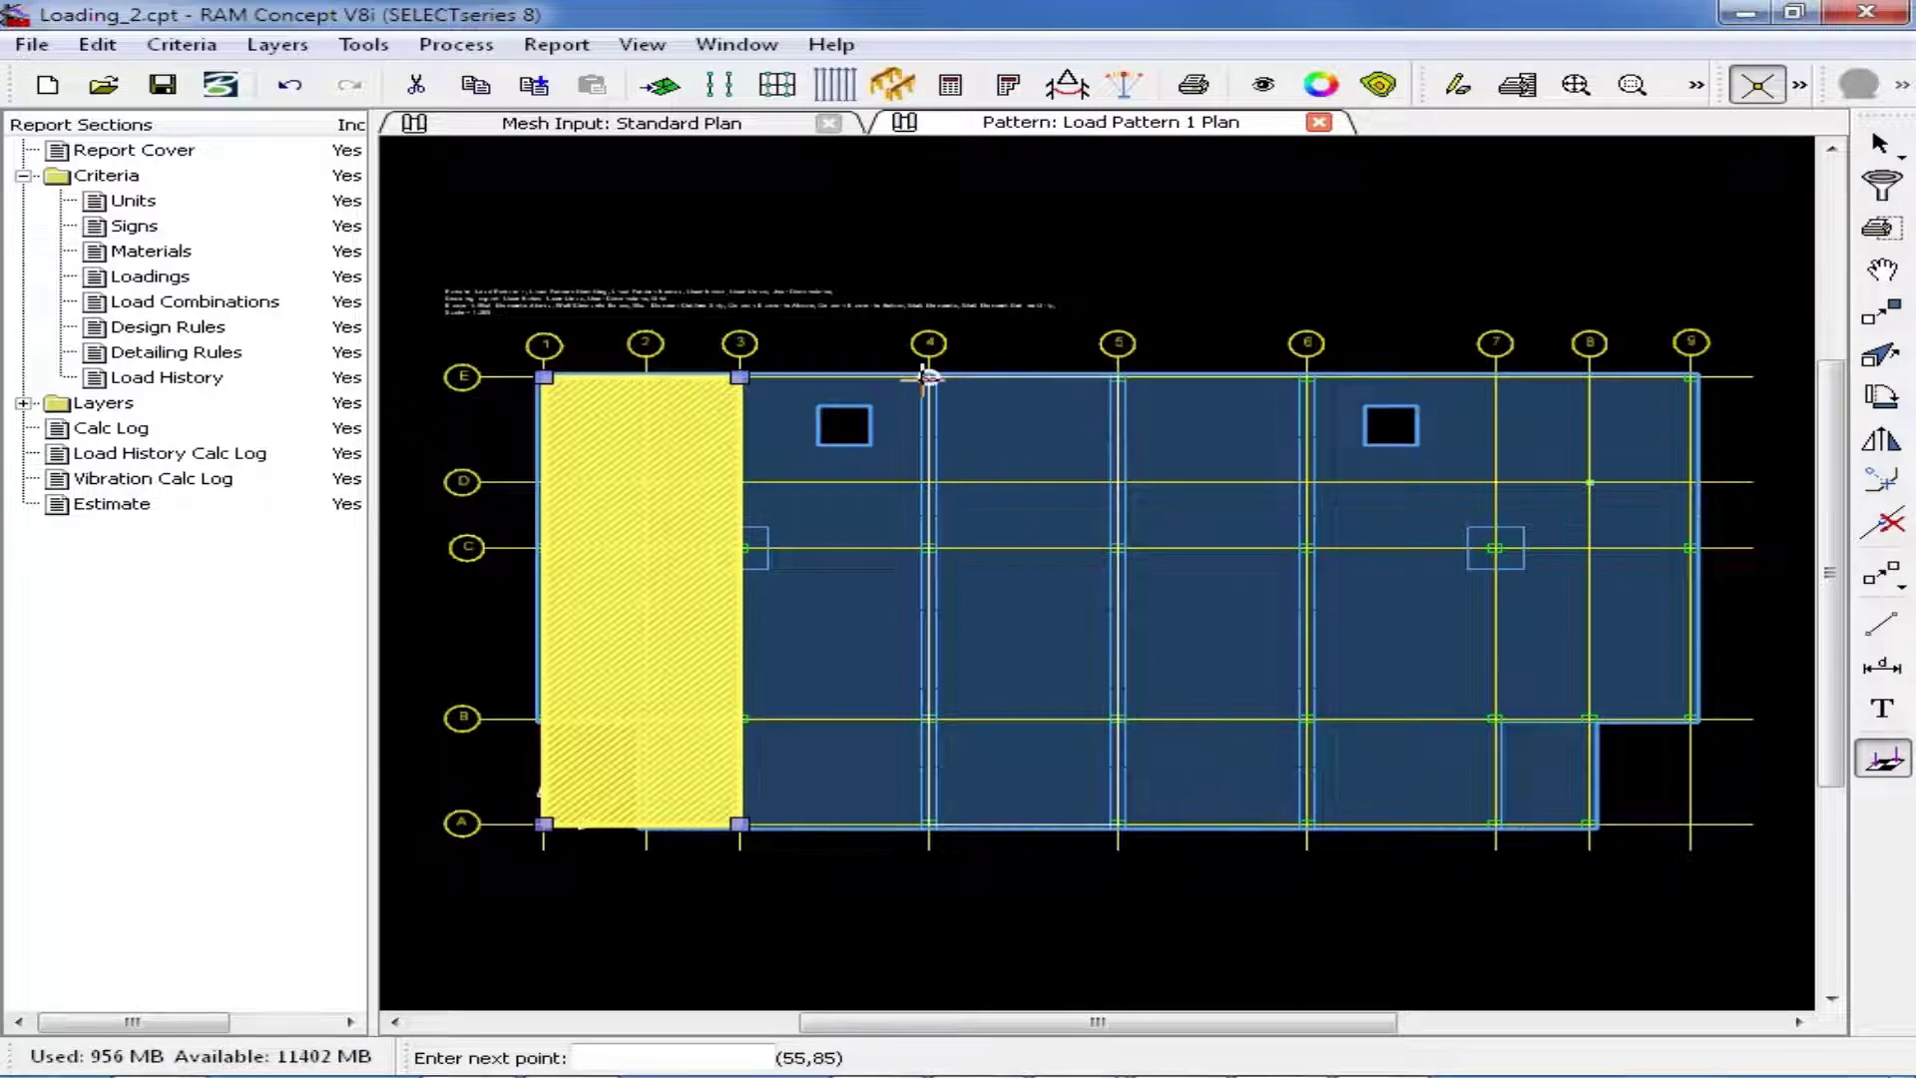
{"action": "left_click", "coordinate": [924, 377]}
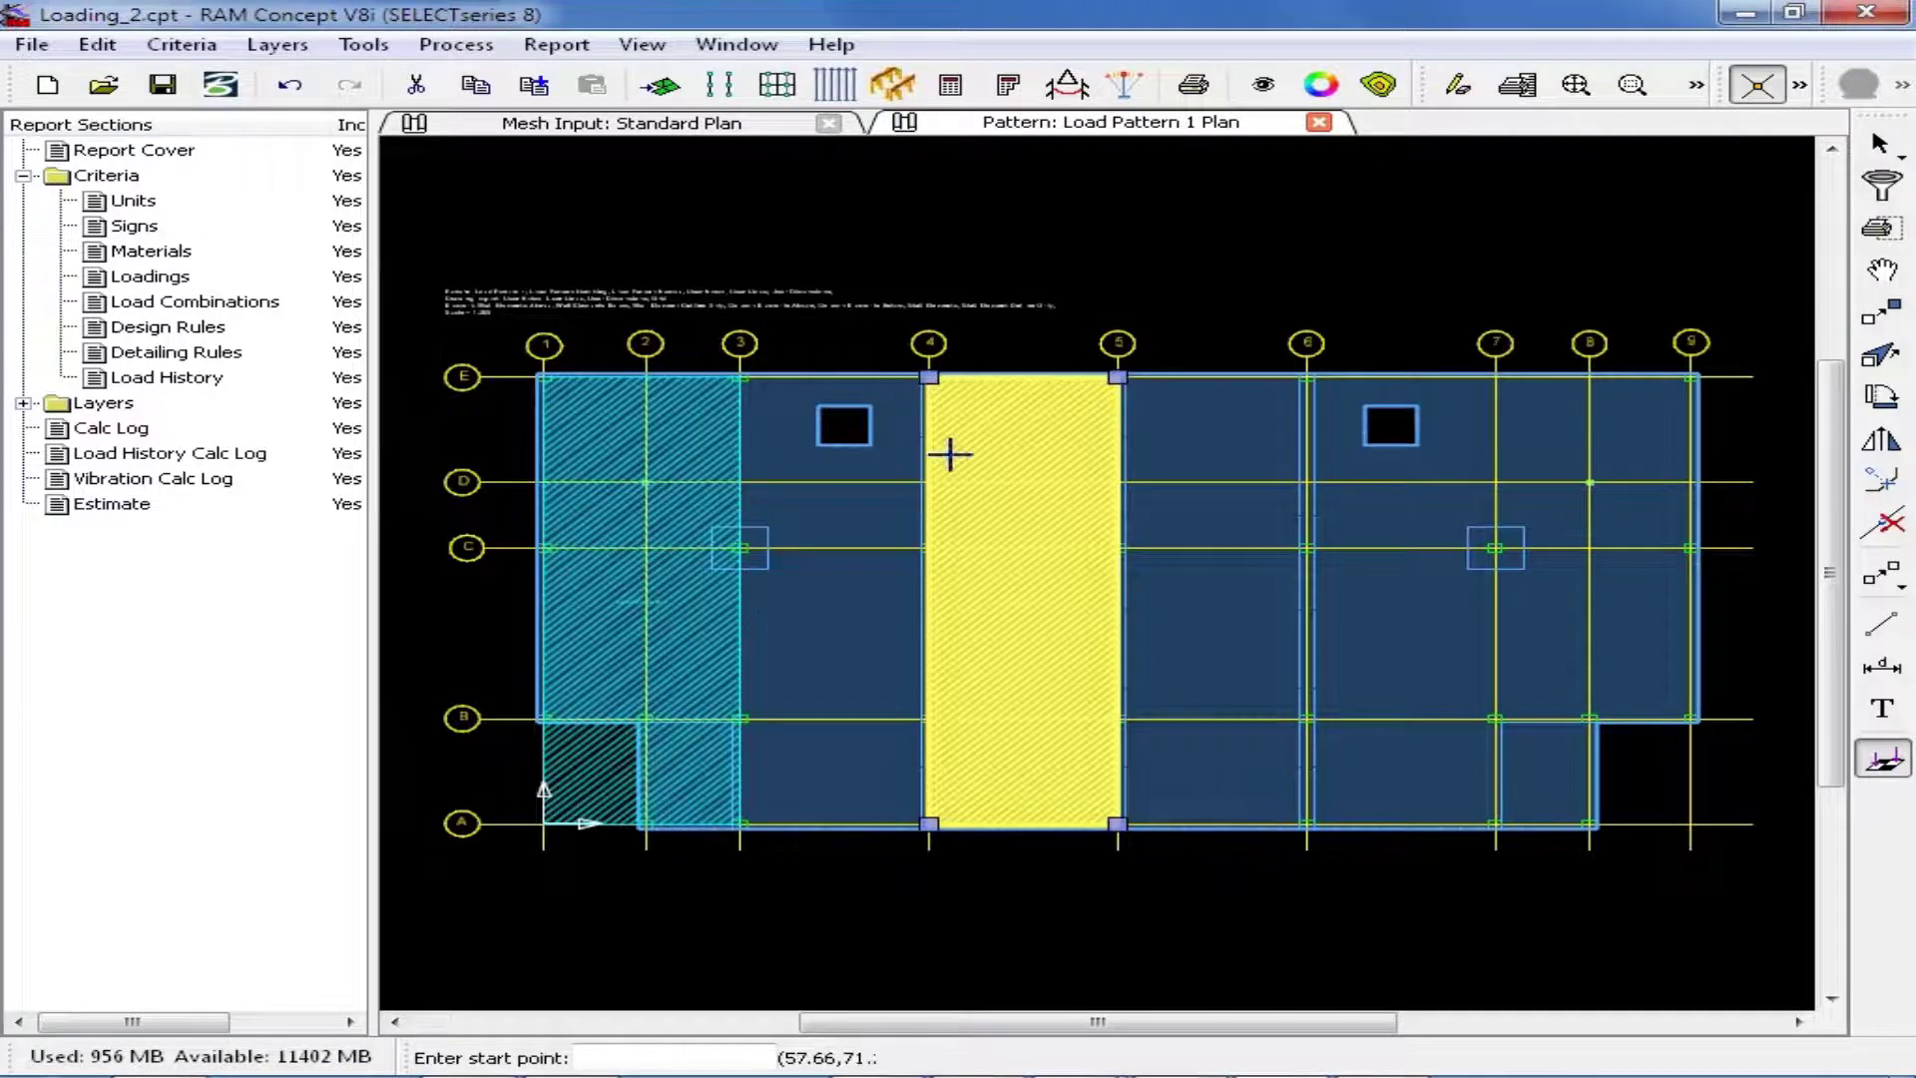
Draw a third rectangular pattern load between gridlines 6 and 7 from A to E, and clear the selection.
{"action": "left_click", "coordinate": [1304, 377]}
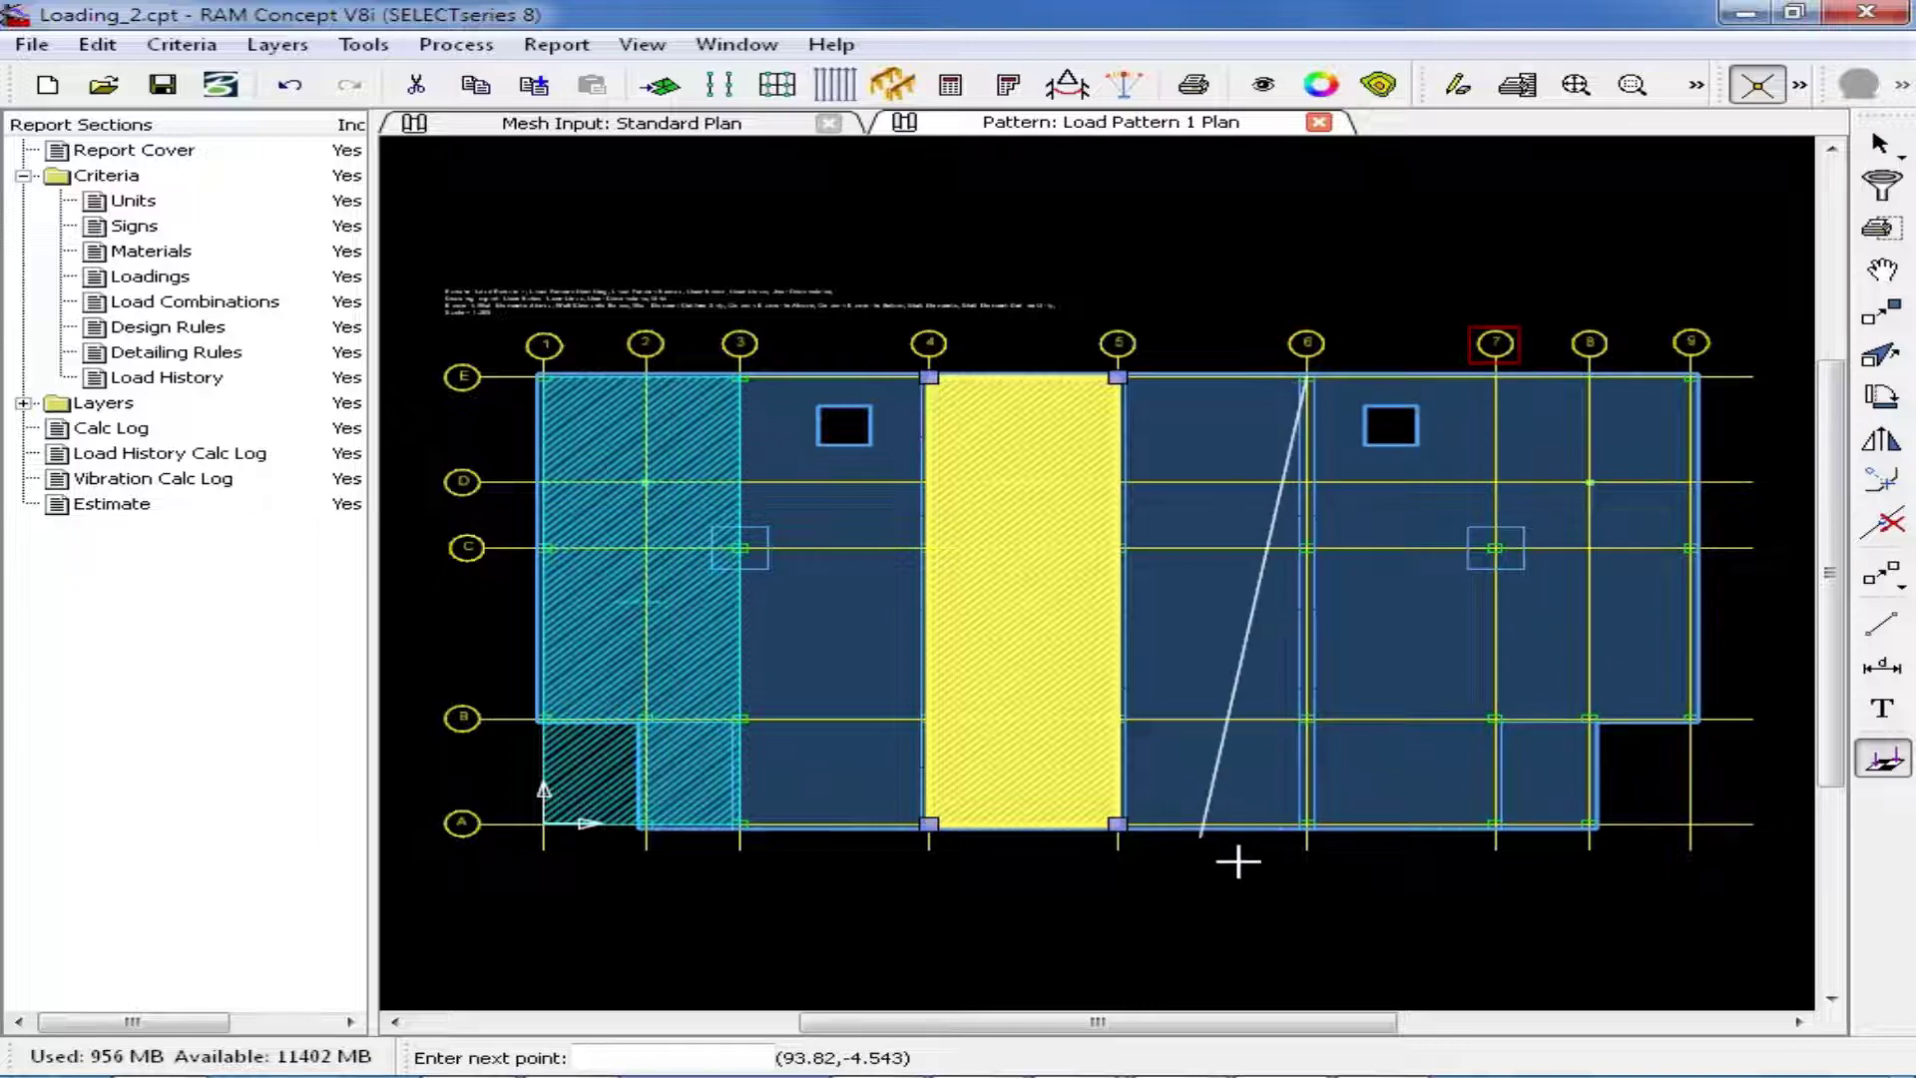
{"action": "left_click", "coordinate": [1305, 823]}
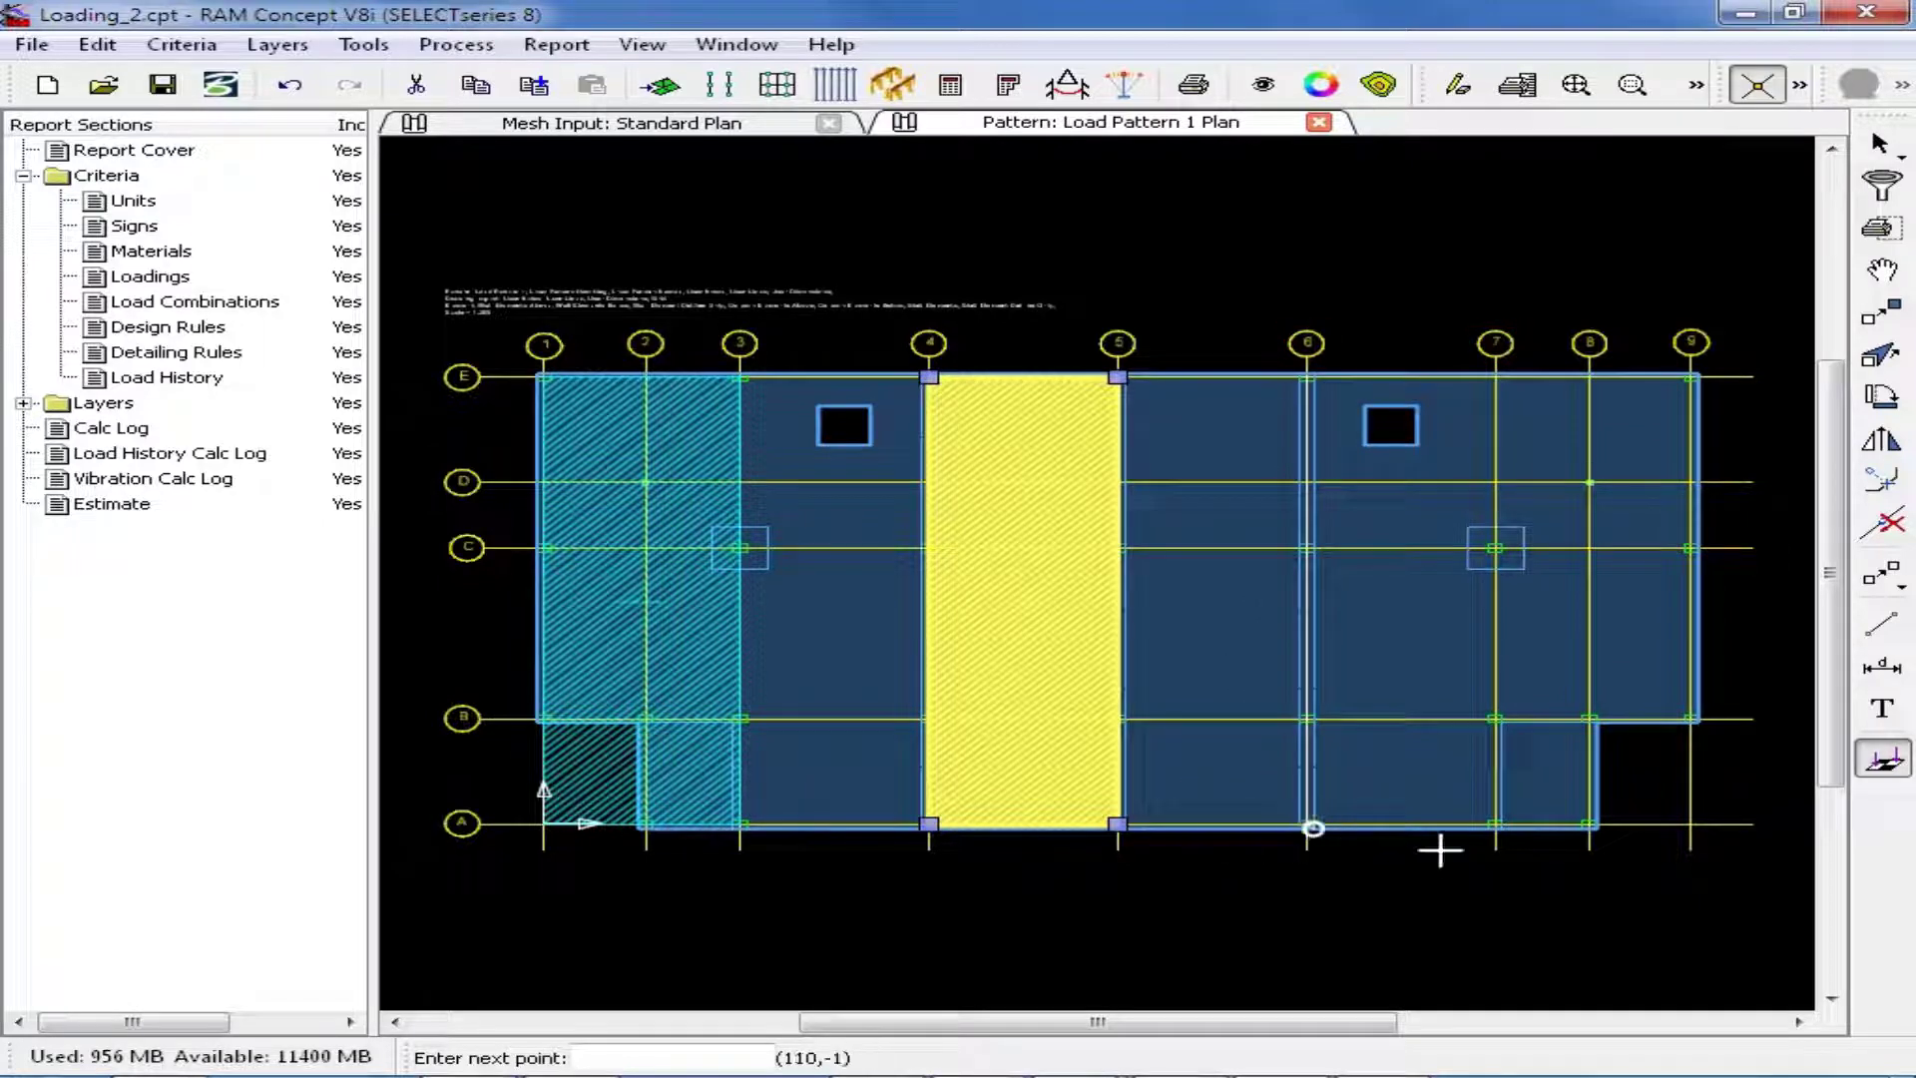
{"action": "left_click", "coordinate": [1494, 825]}
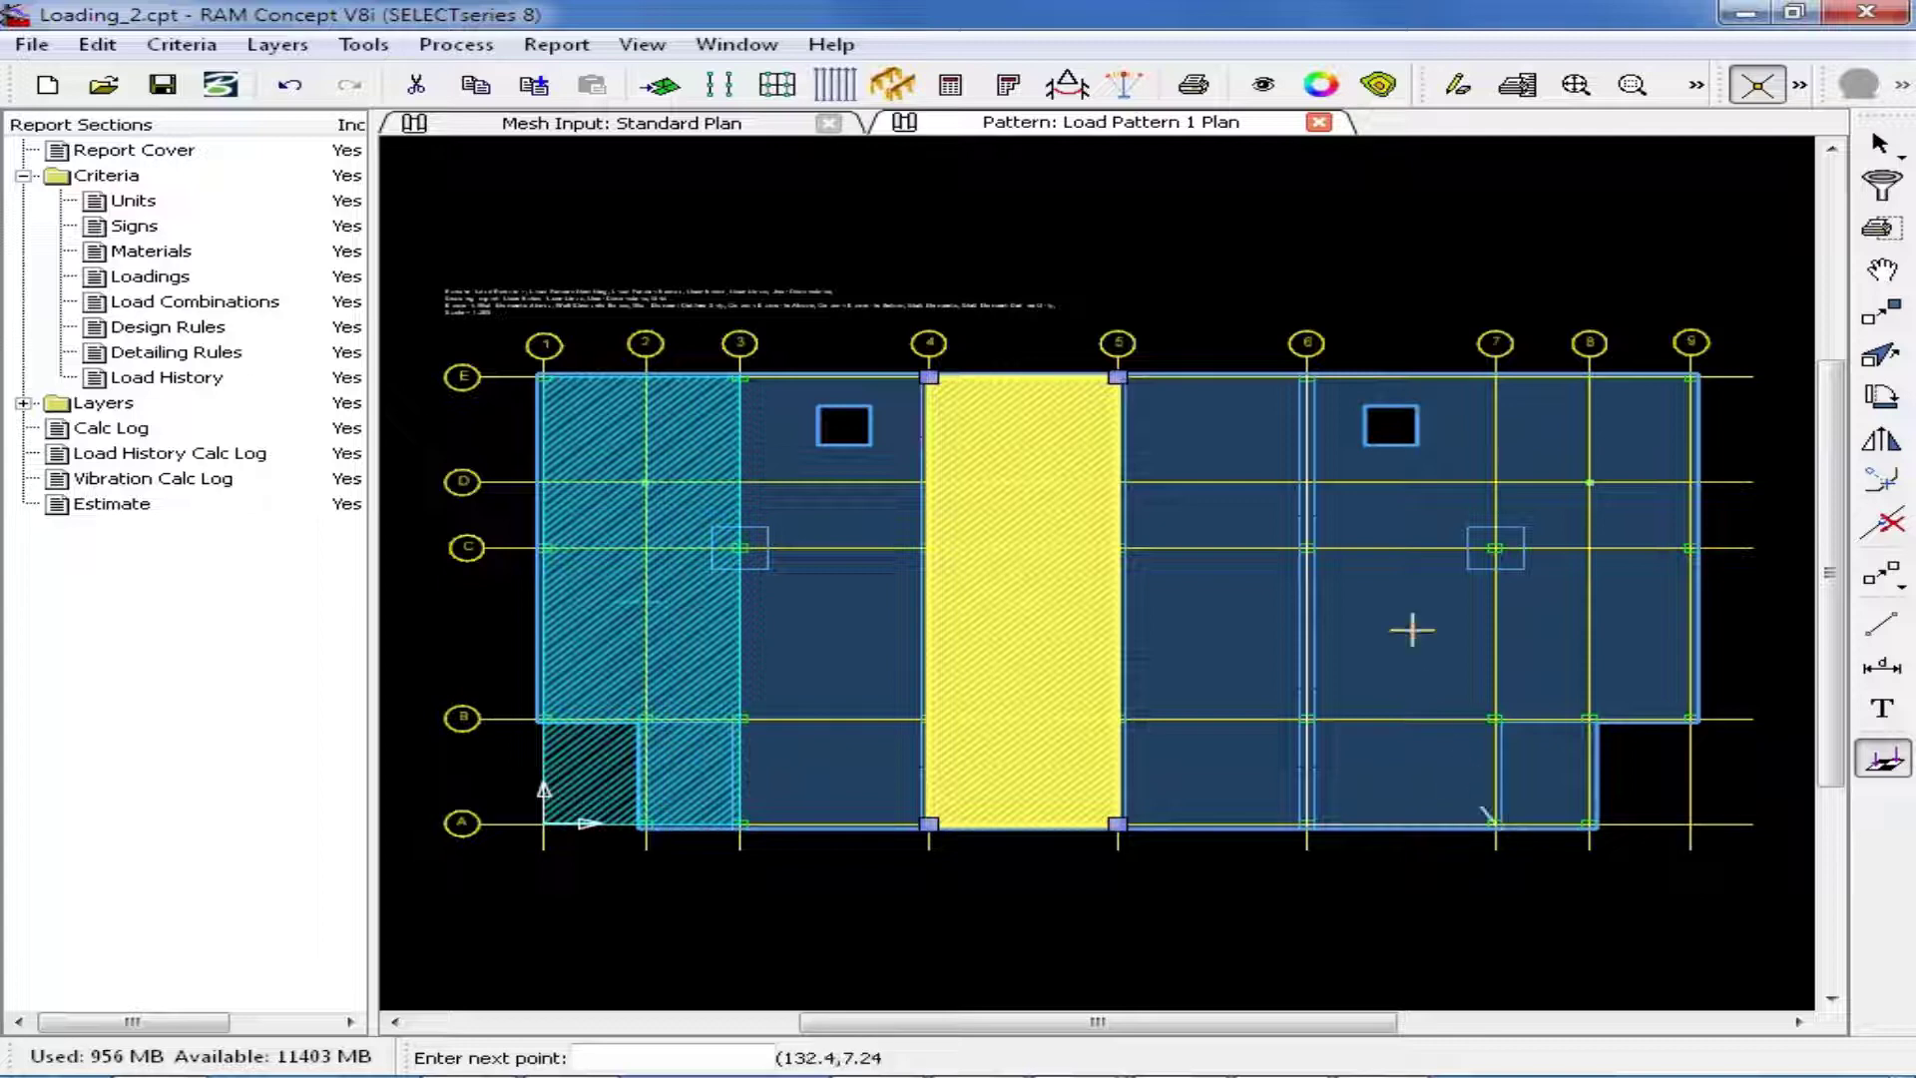
{"action": "left_click", "coordinate": [1494, 378]}
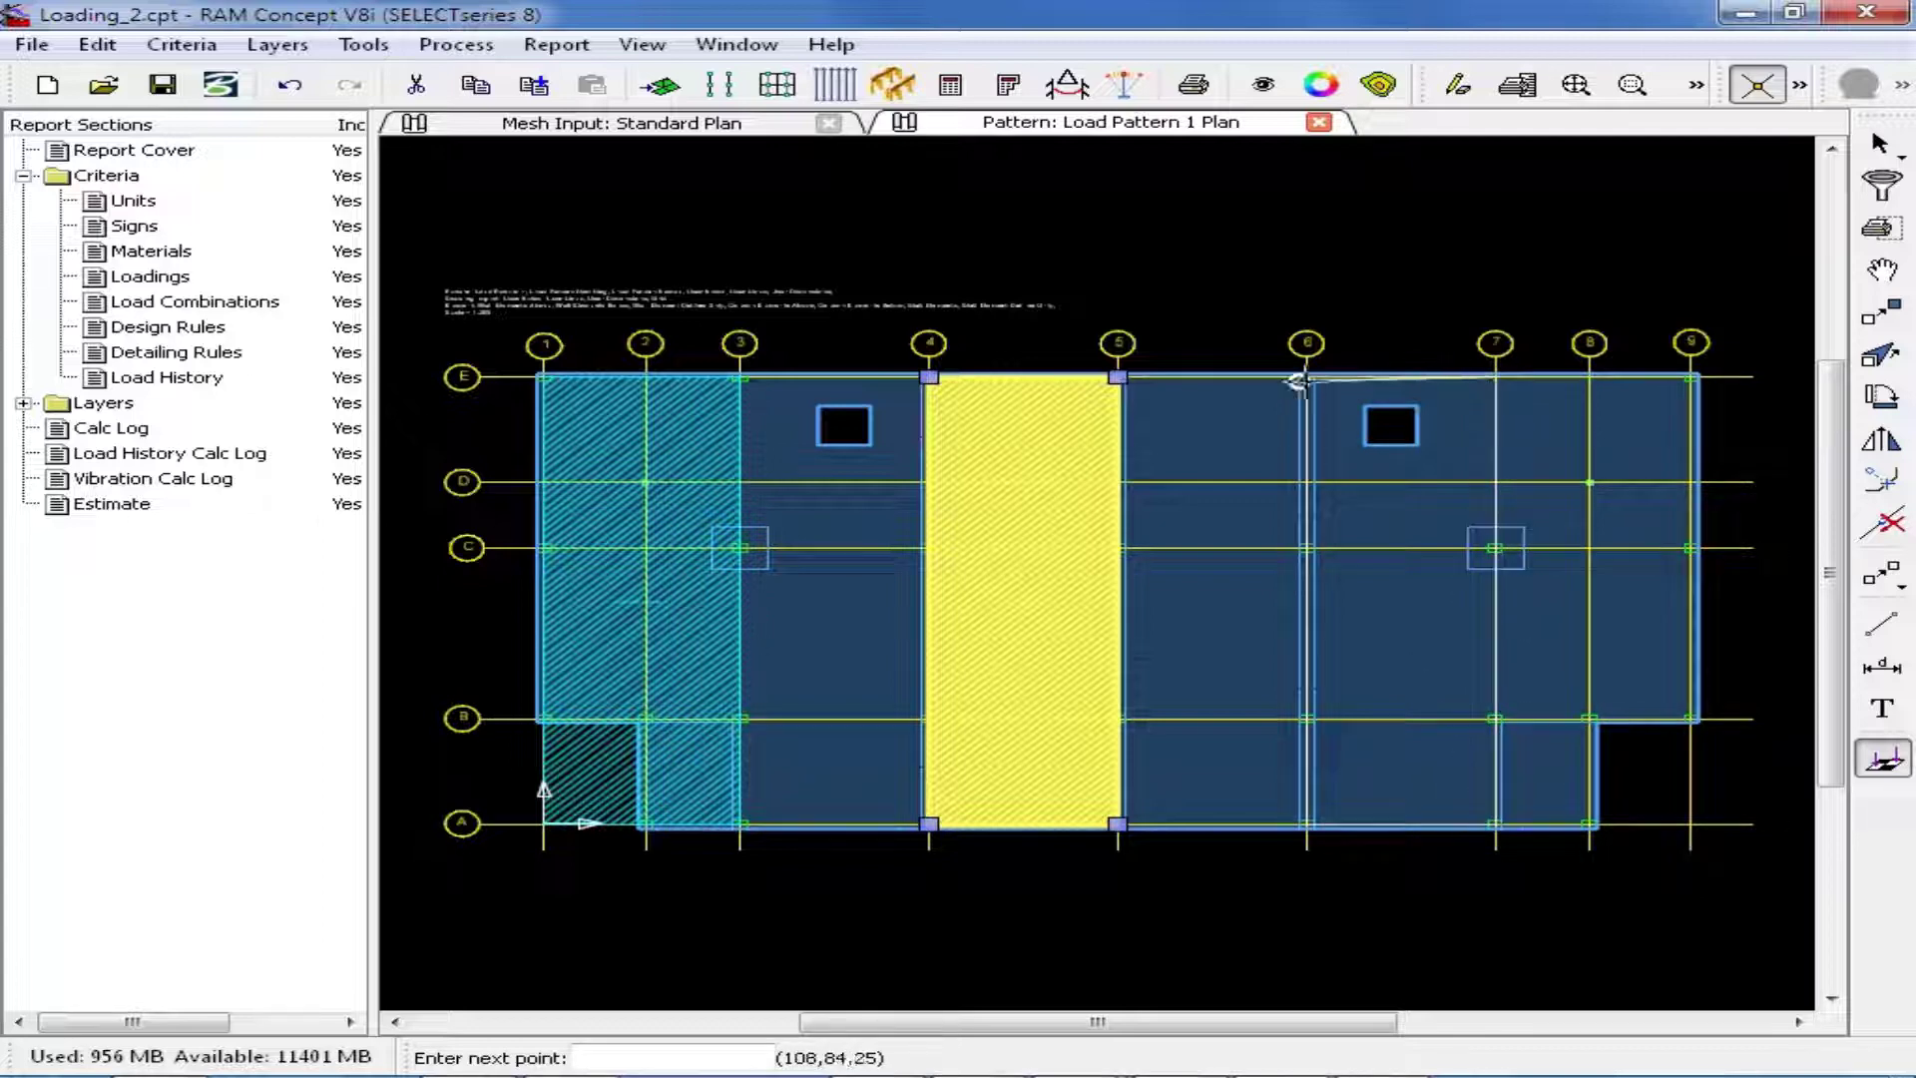
{"action": "left_click", "coordinate": [1305, 377]}
{"action": "left_click", "coordinate": [1882, 144]}
{"action": "left_click", "coordinate": [1319, 200]}
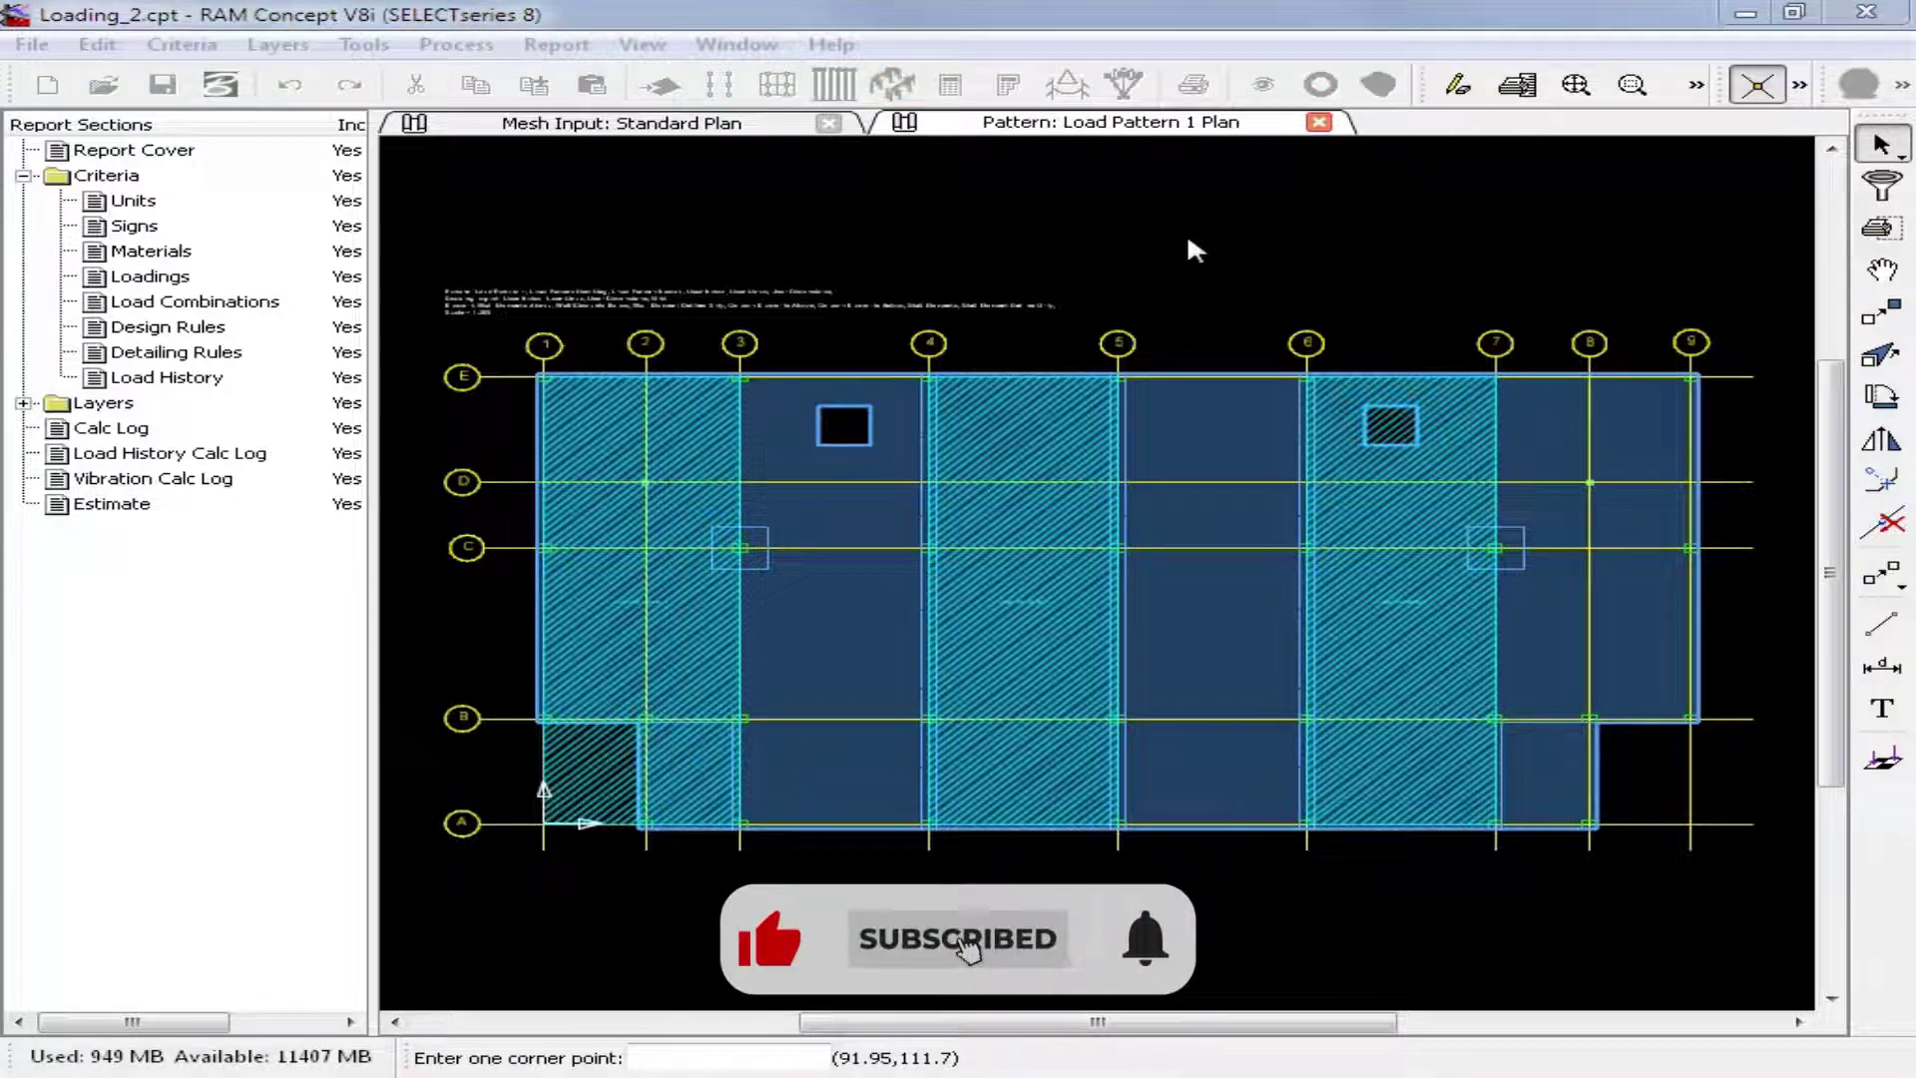
Open the Load Pattern 2 plan and set the Pattern Load tool's default pattern number to Pattern 2.
{"action": "left_click", "coordinate": [284, 46]}
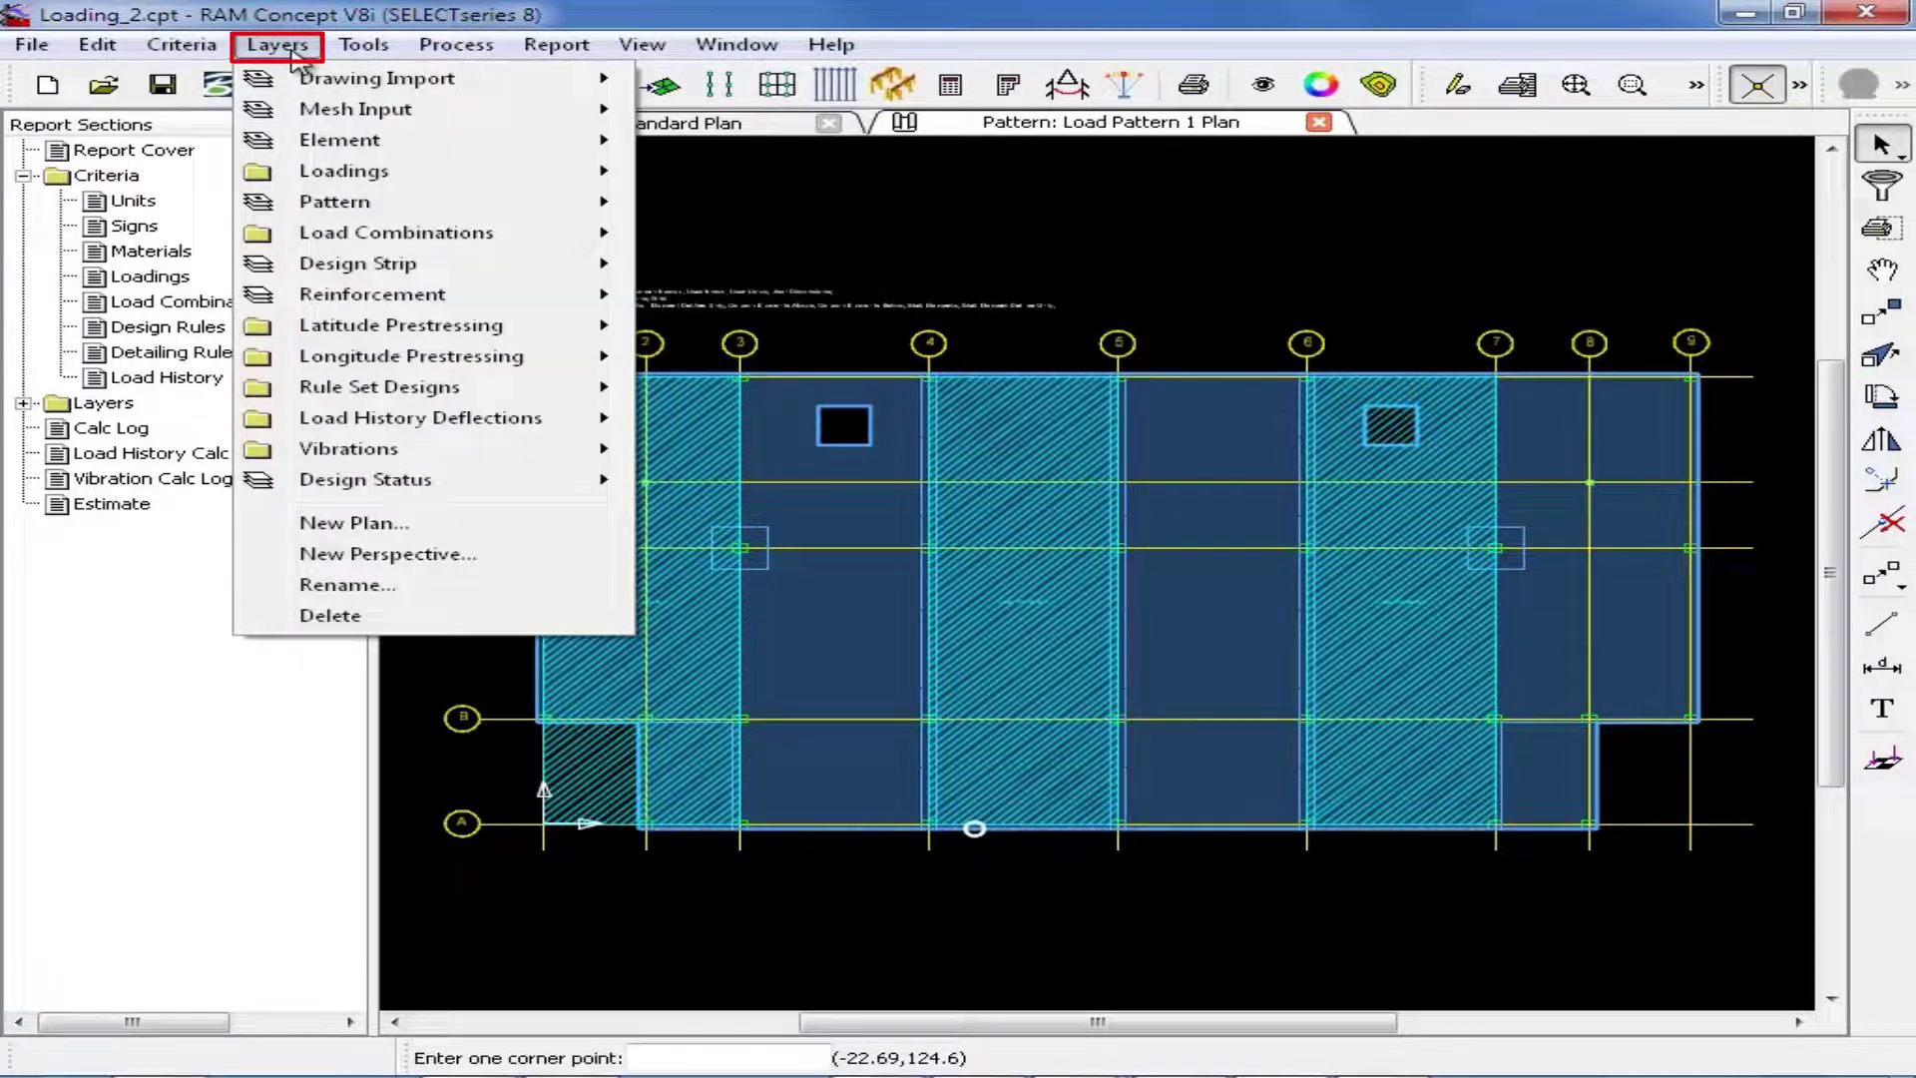
{"action": "mouse_move", "coordinate": [319, 205]}
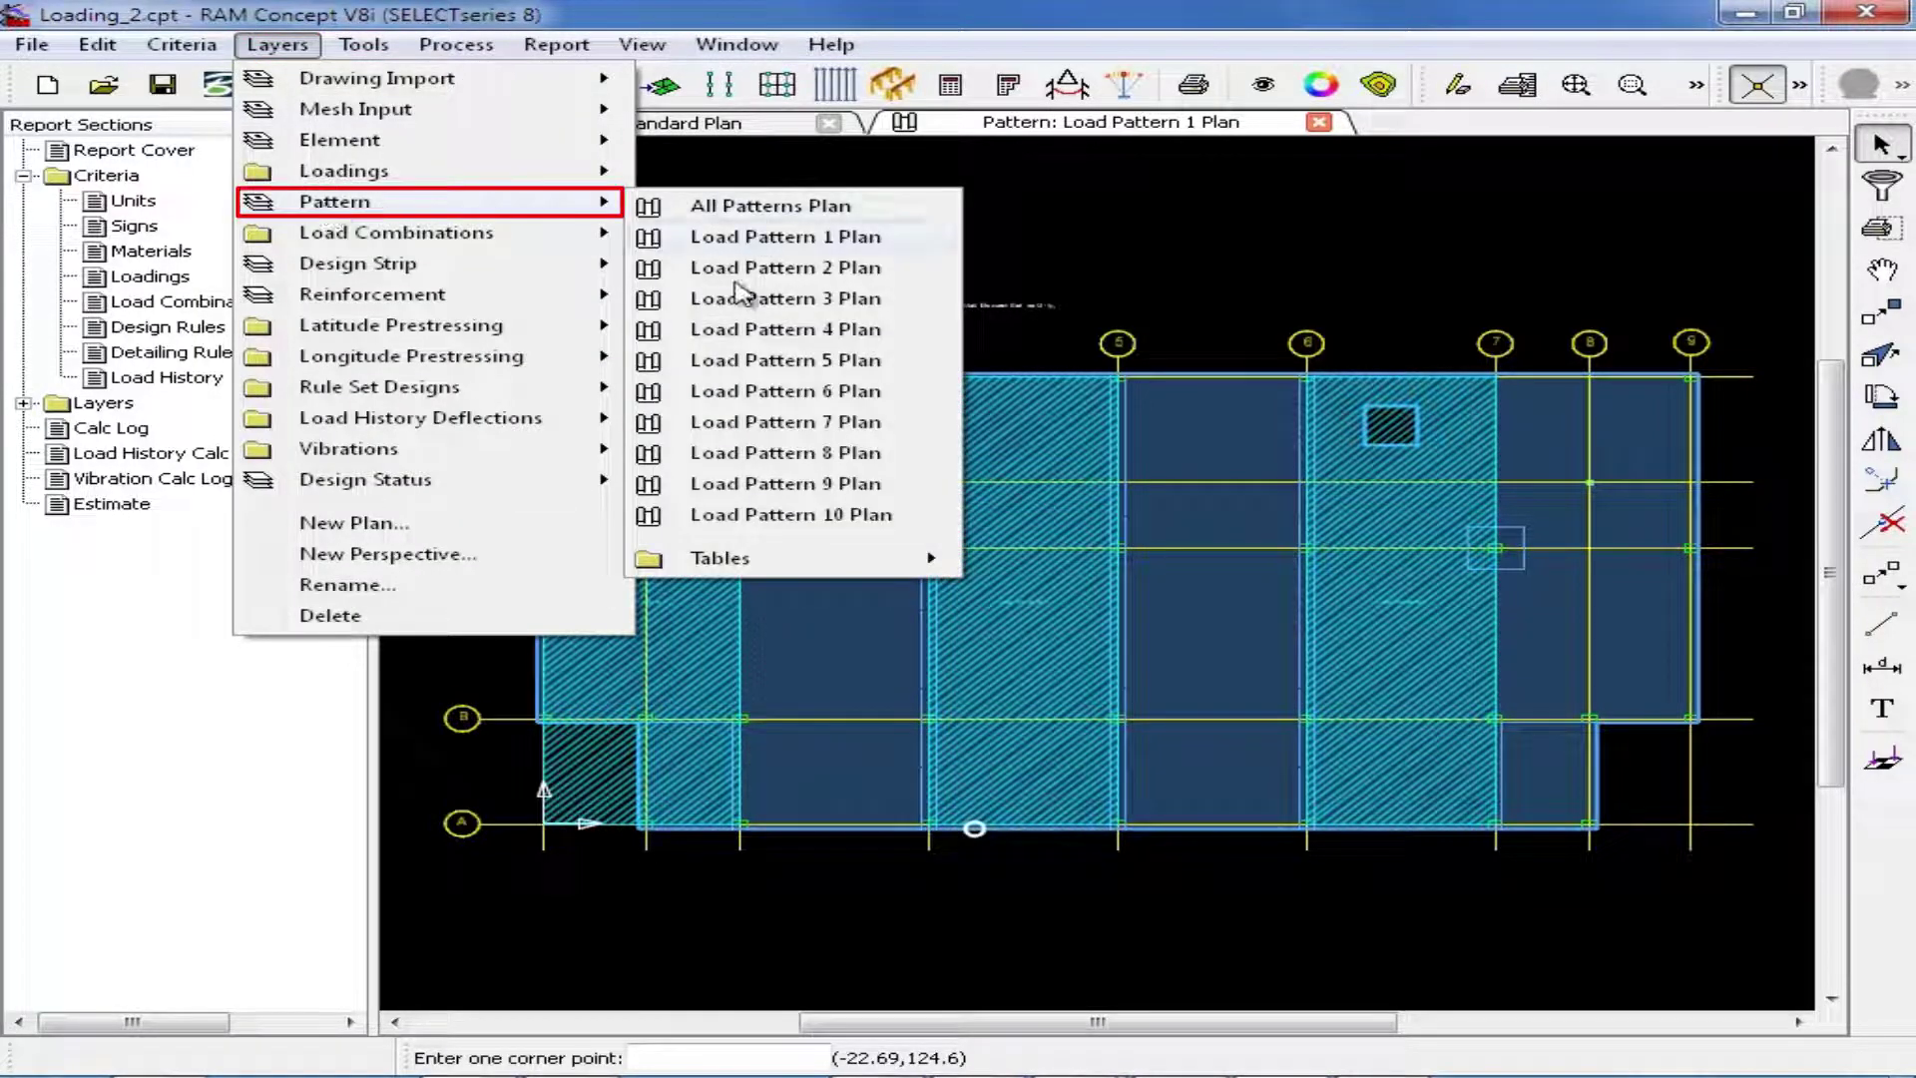
{"action": "left_click", "coordinate": [804, 269]}
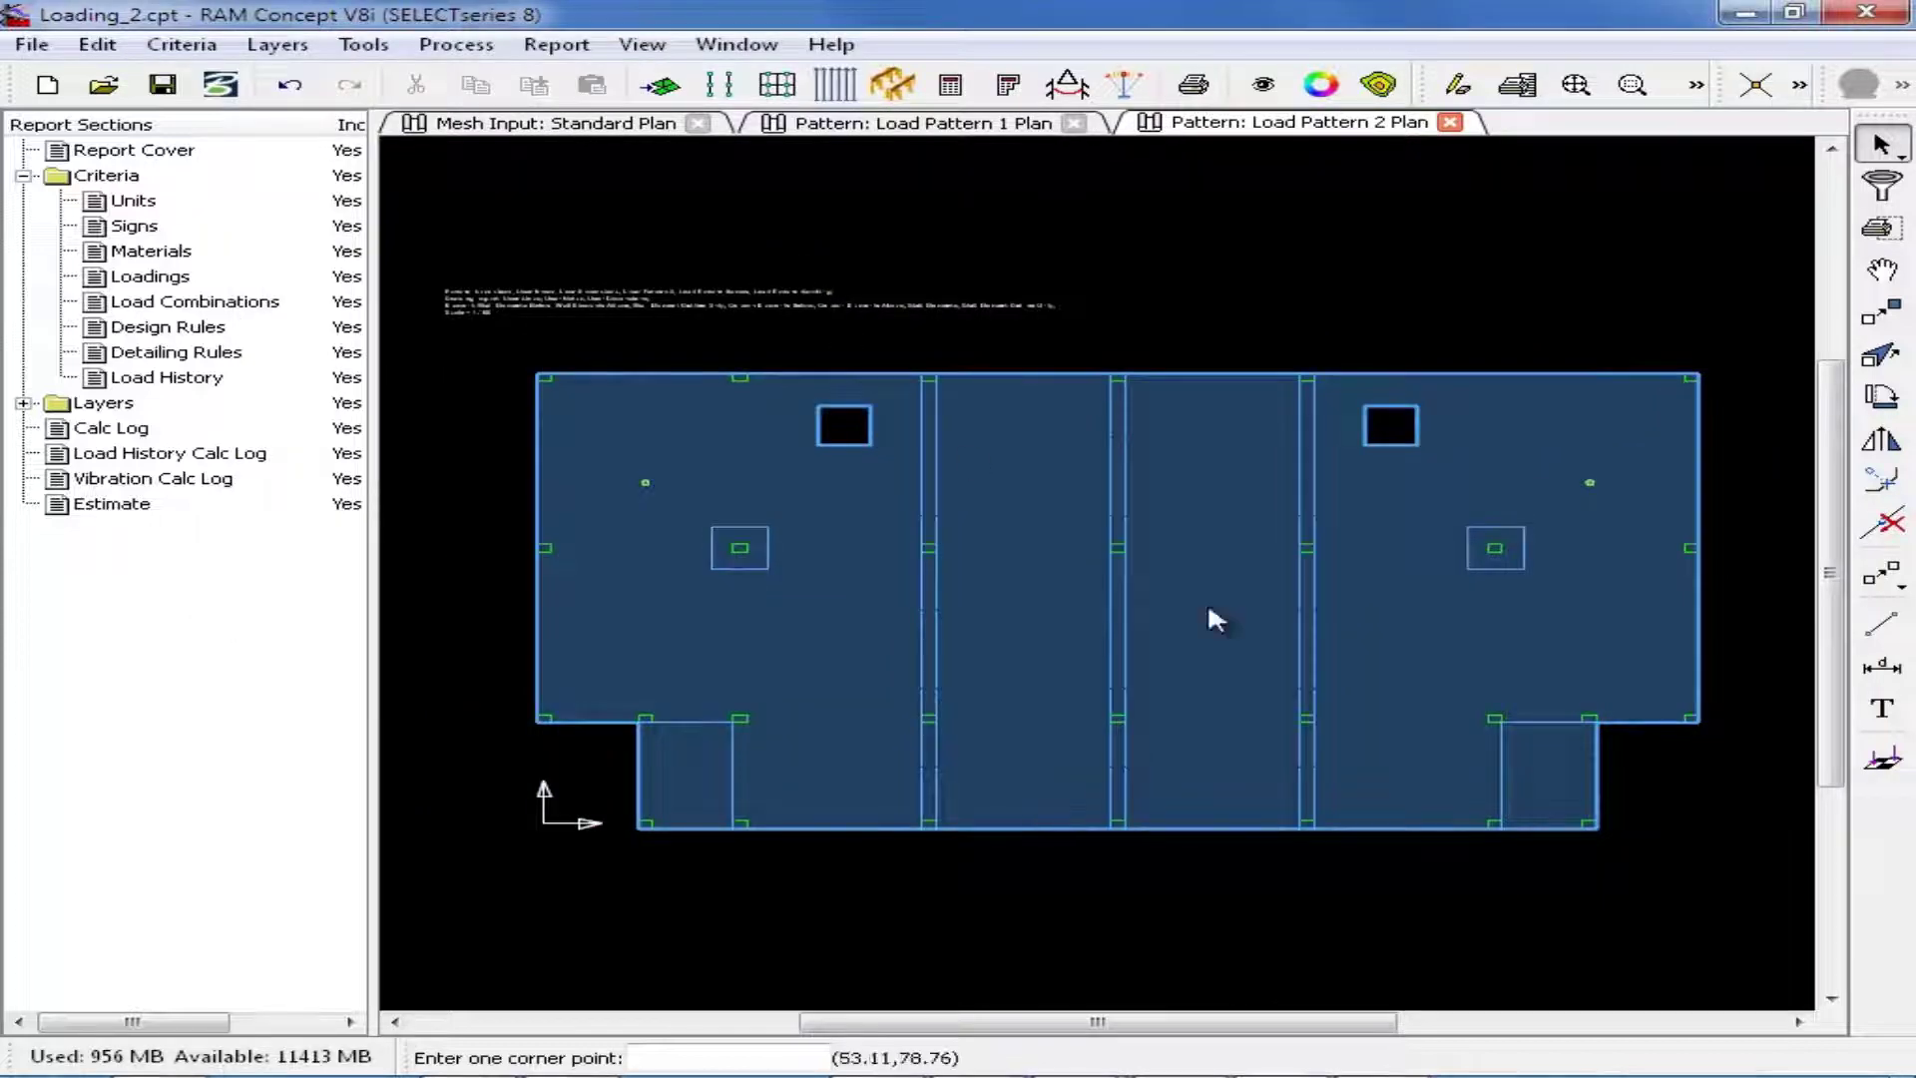
{"action": "left_click", "coordinate": [1886, 764]}
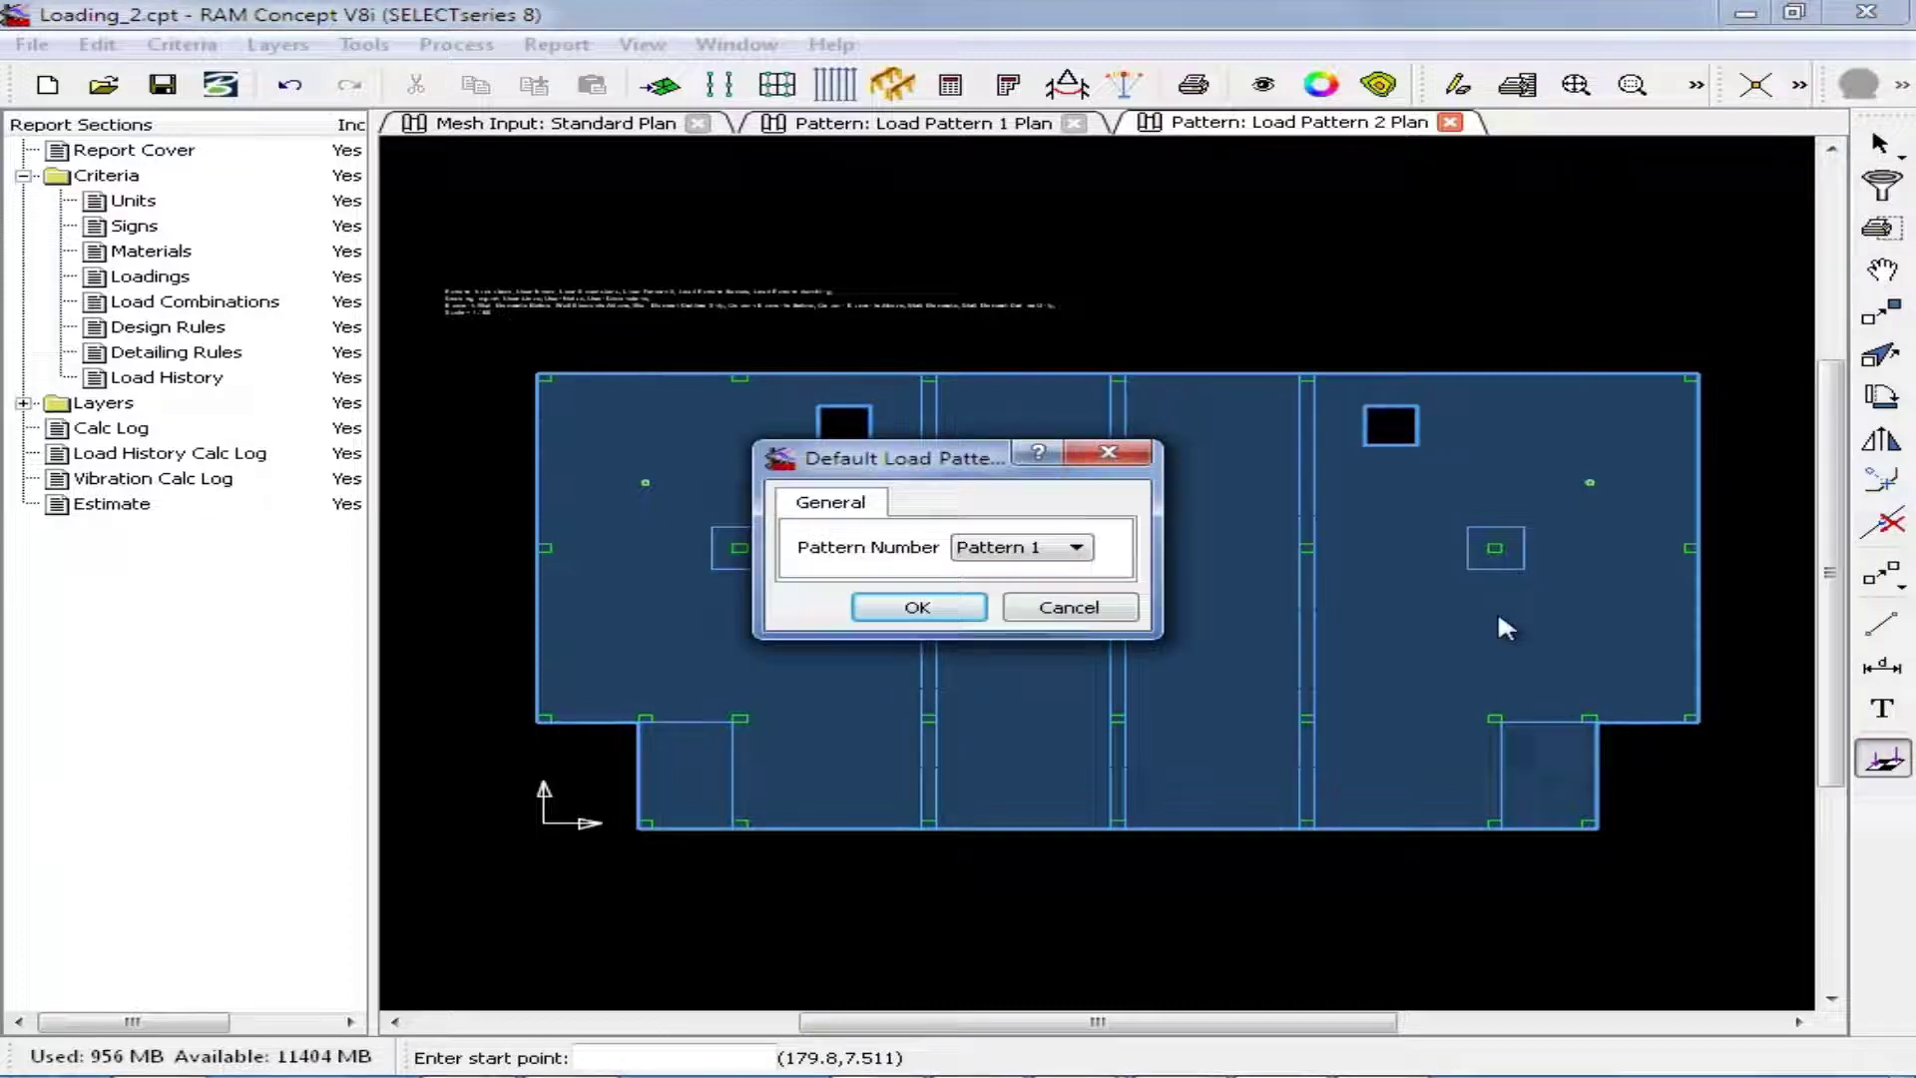
{"action": "left_click", "coordinate": [1075, 547]}
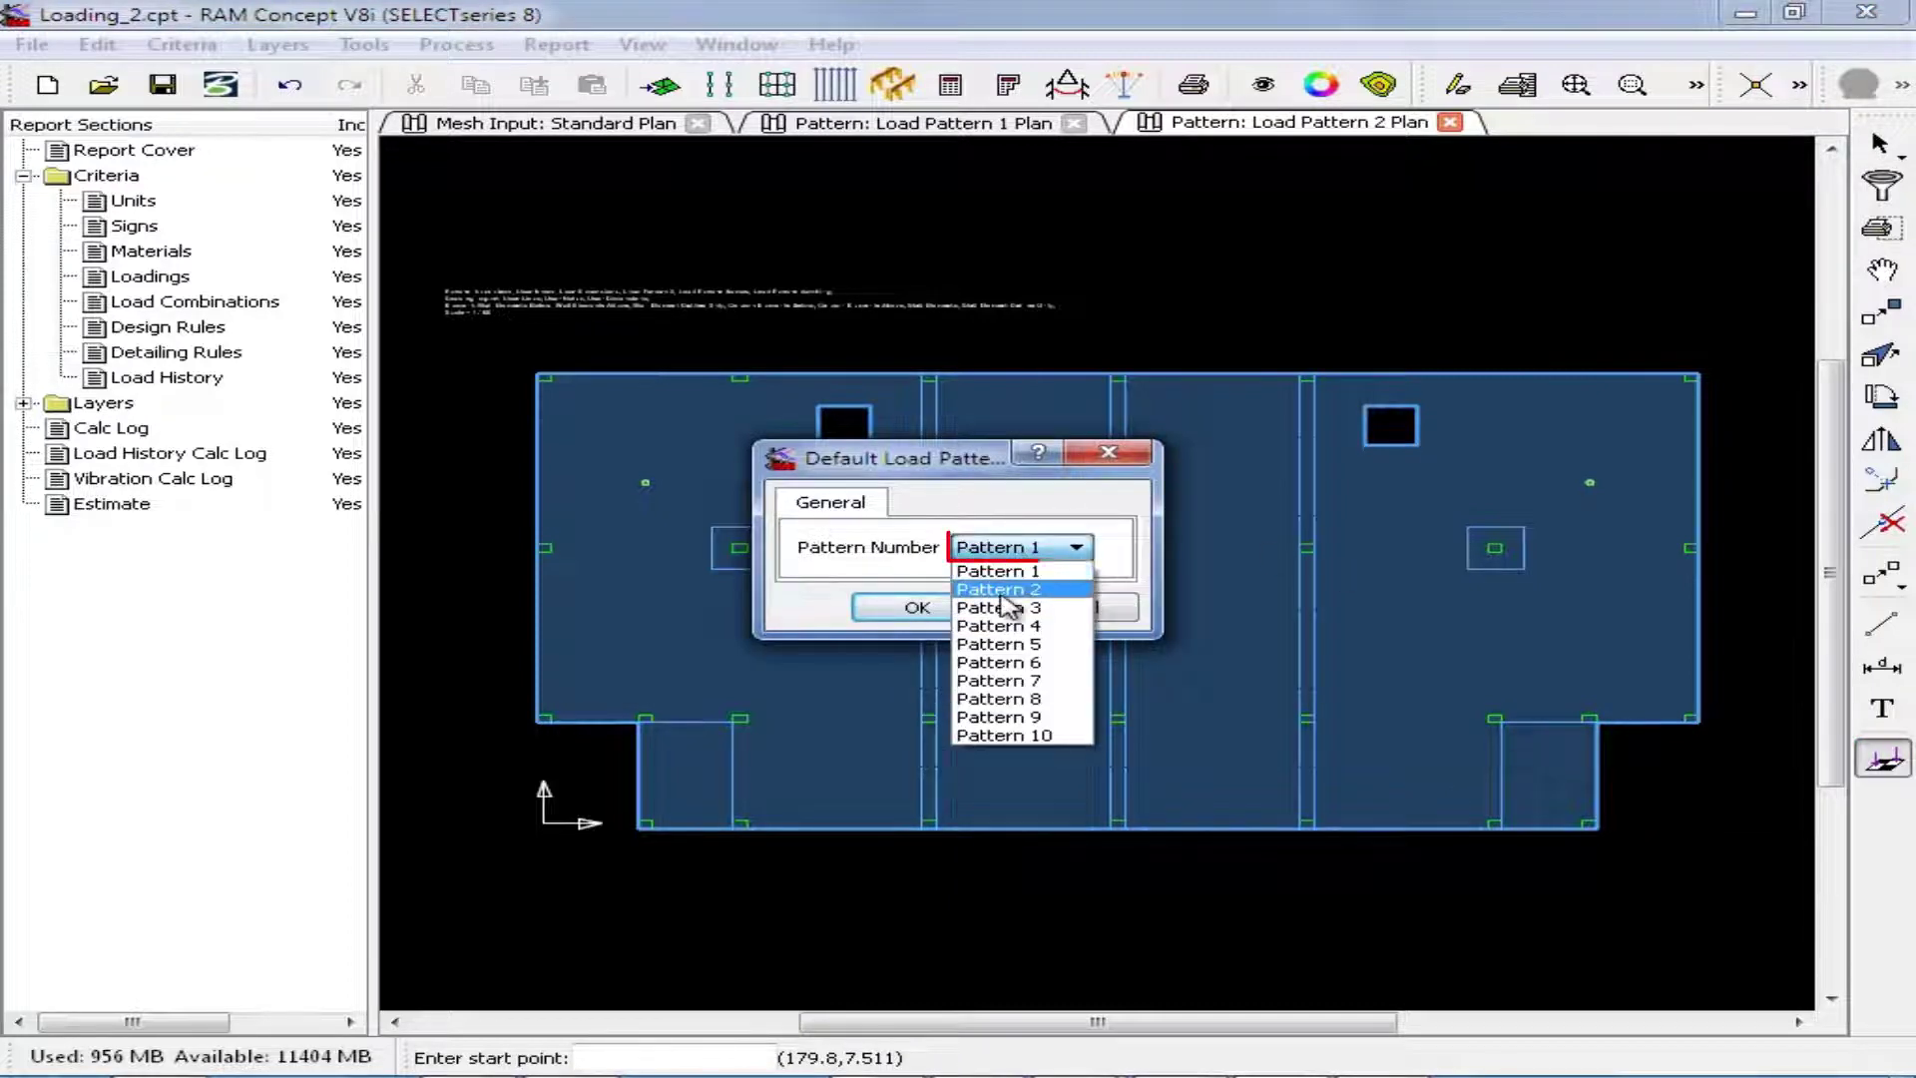
{"action": "left_click", "coordinate": [1008, 606]}
{"action": "left_click", "coordinate": [903, 607]}
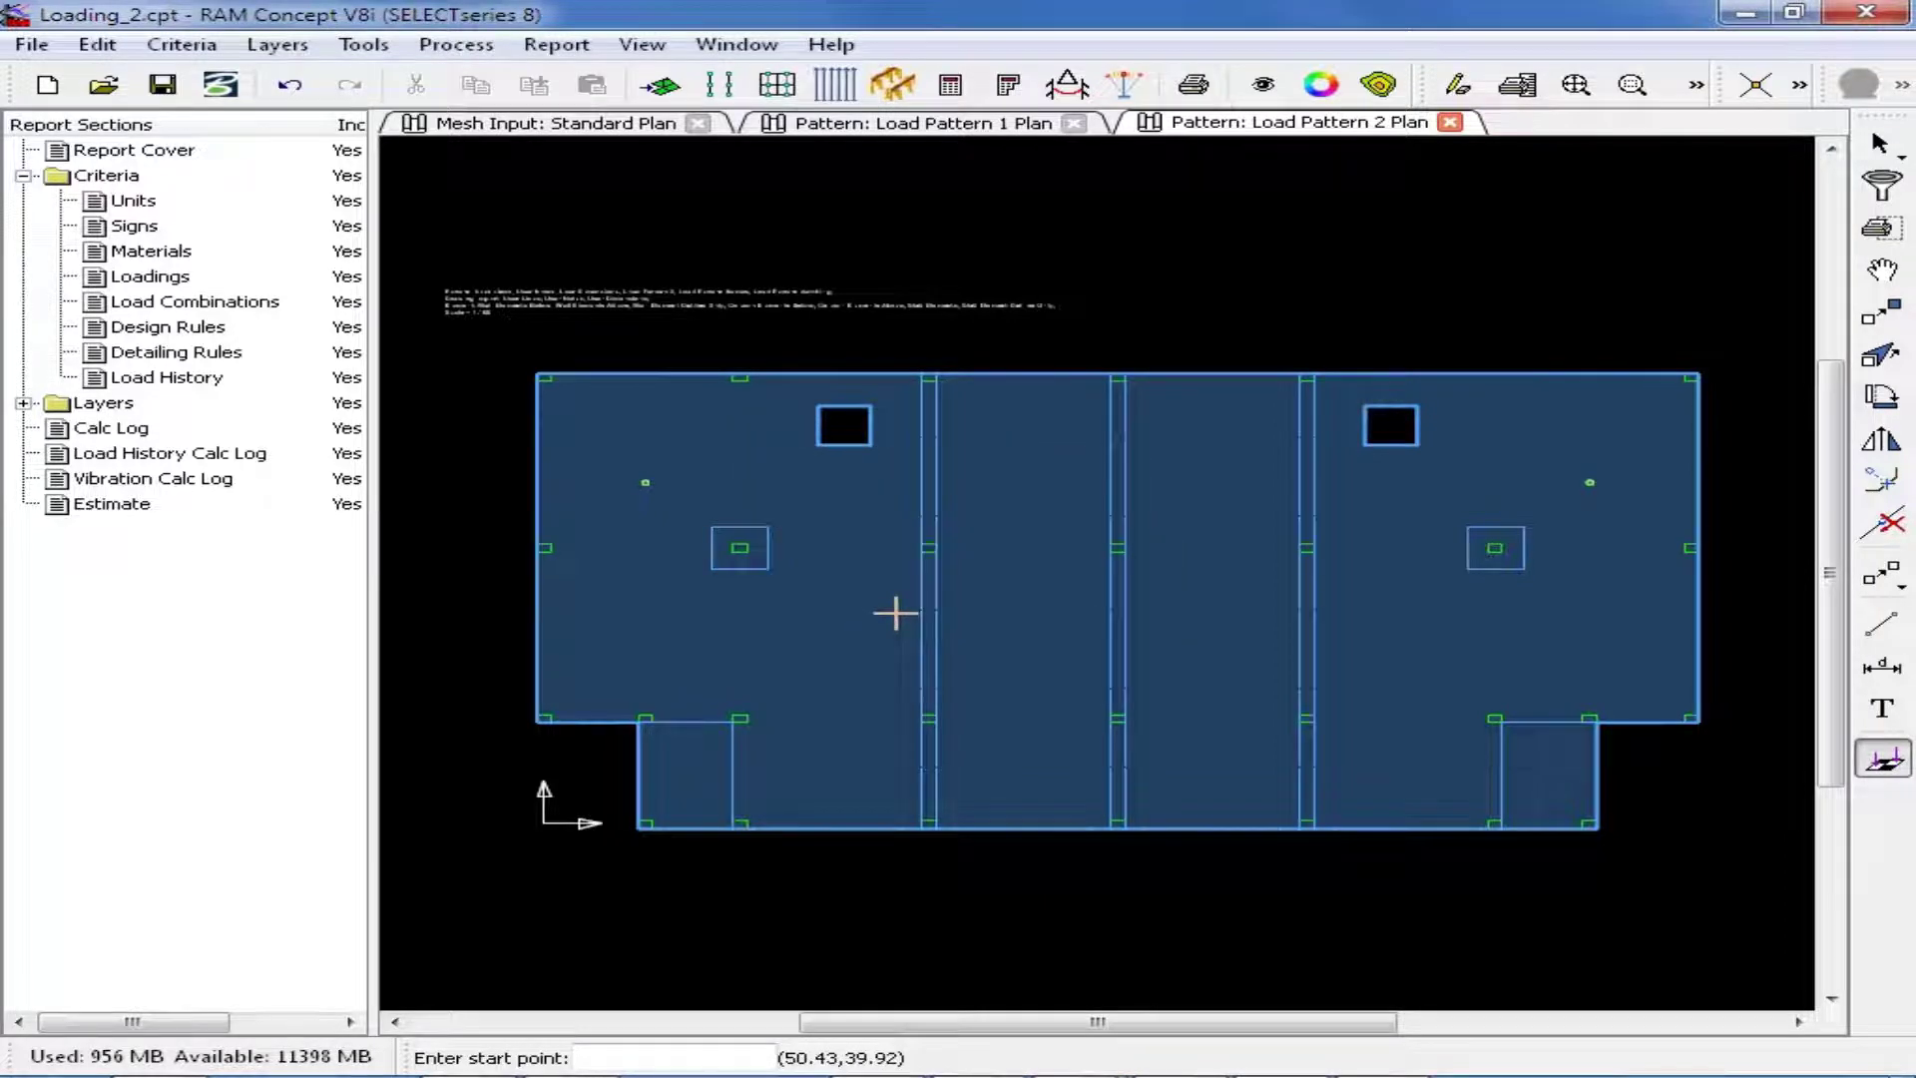
Make the CAD Grid layer visible on the Load Pattern 2 plan and turn on intersection snapping.
{"action": "left_click", "coordinate": [1268, 88]}
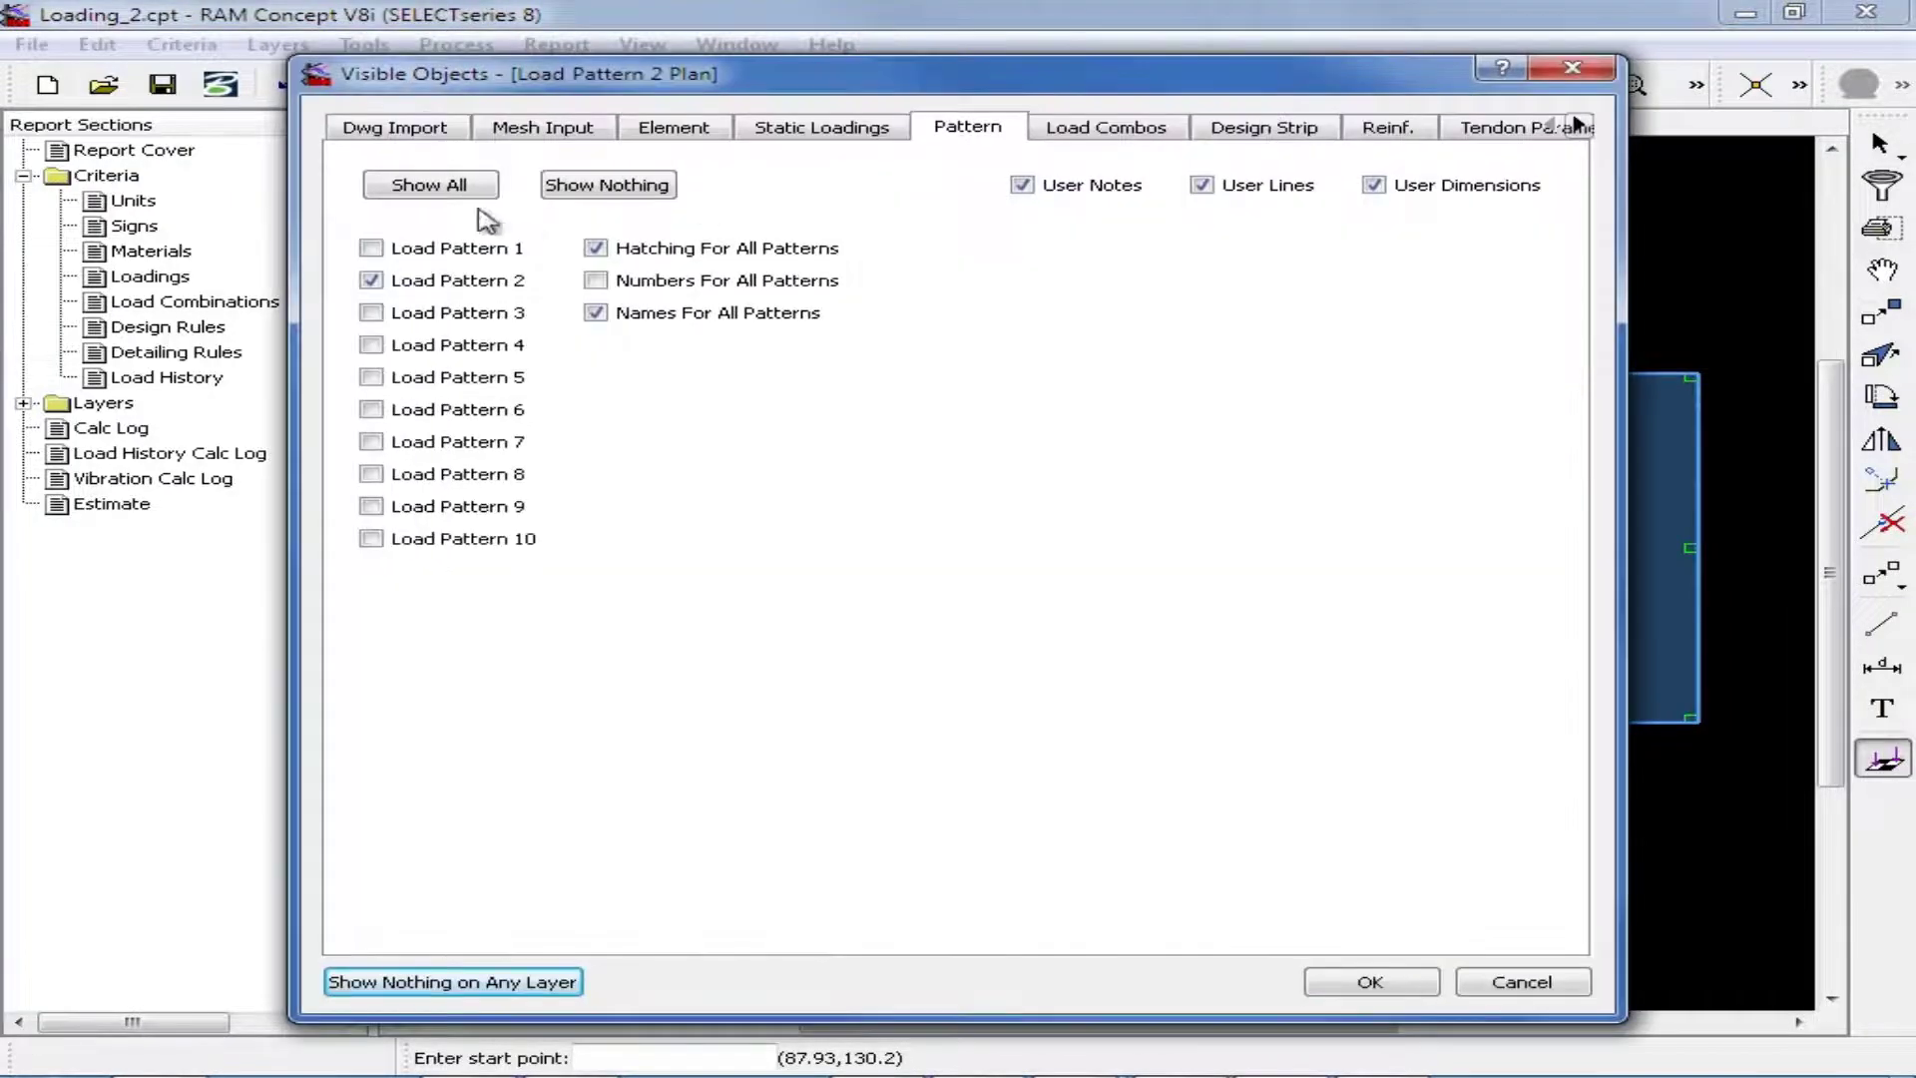
{"action": "left_click", "coordinate": [415, 128]}
{"action": "left_click", "coordinate": [380, 325]}
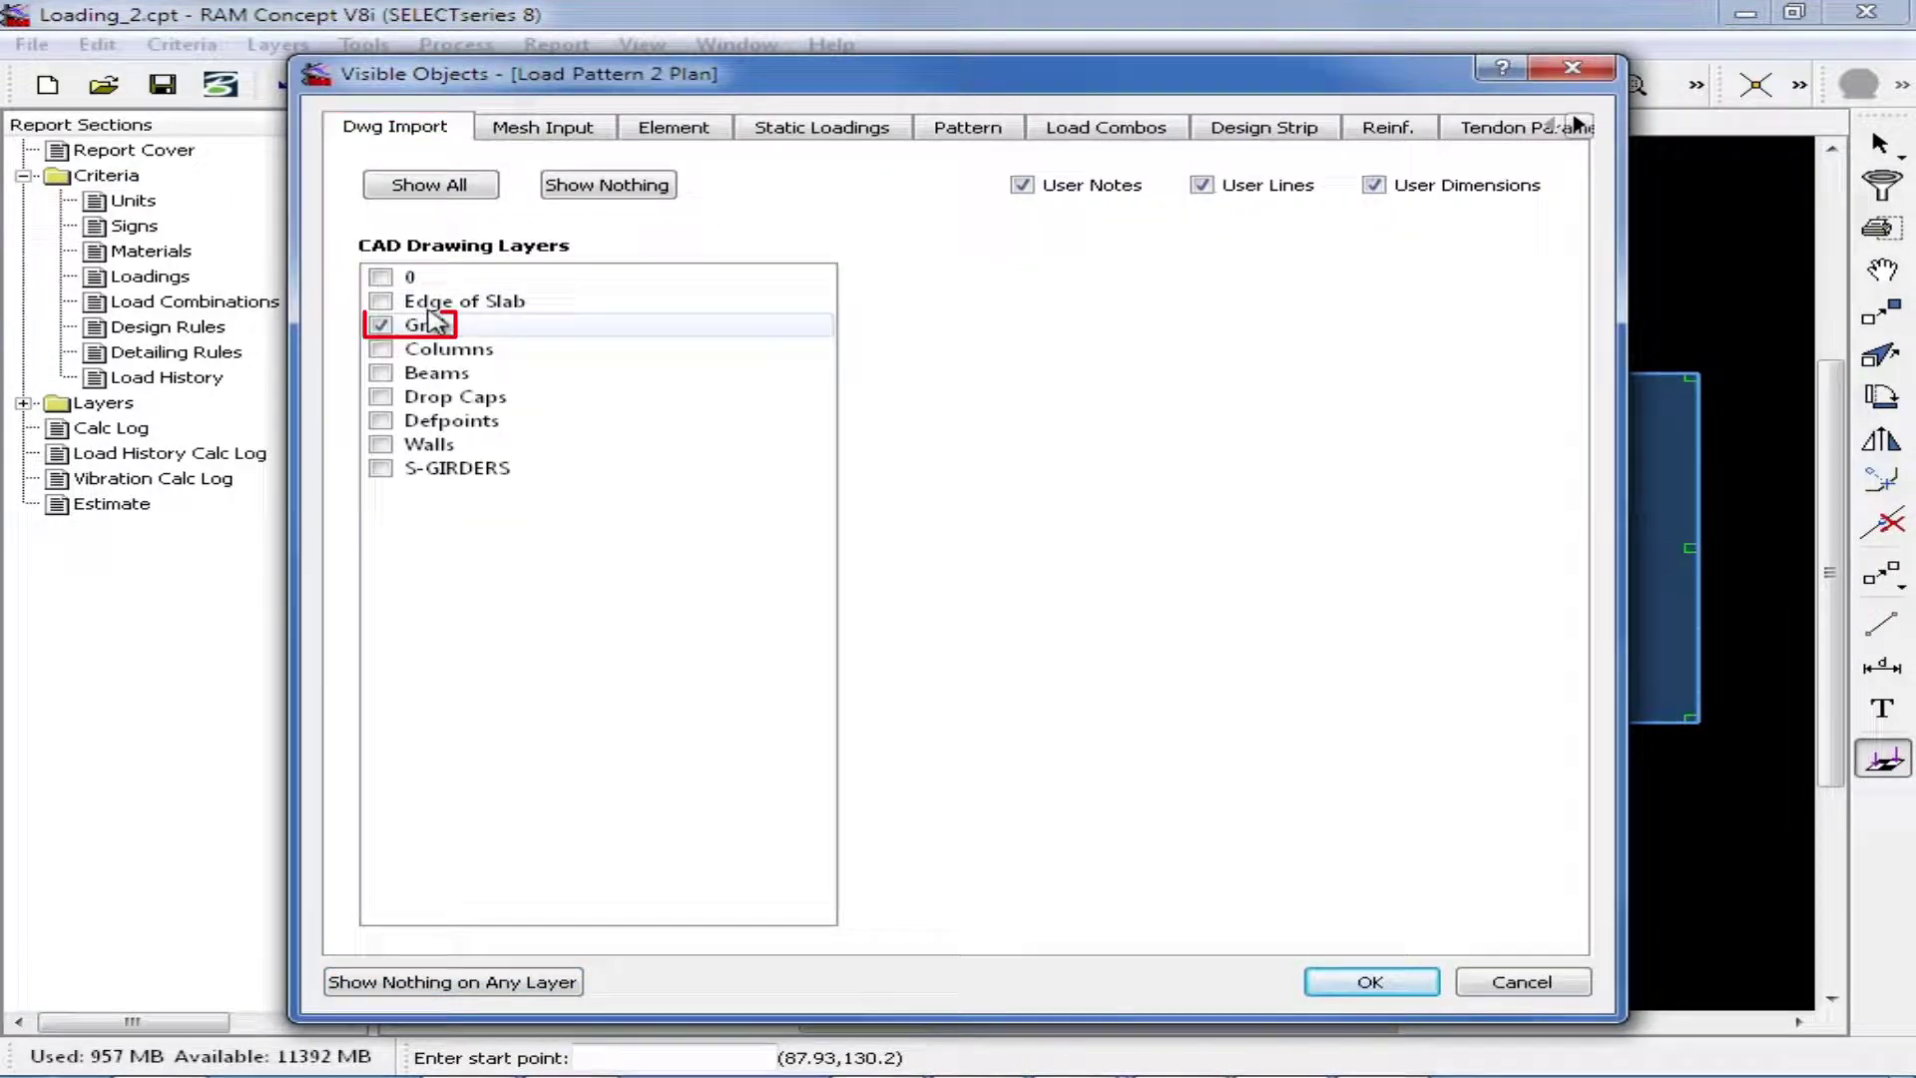
{"action": "left_click", "coordinate": [1370, 983]}
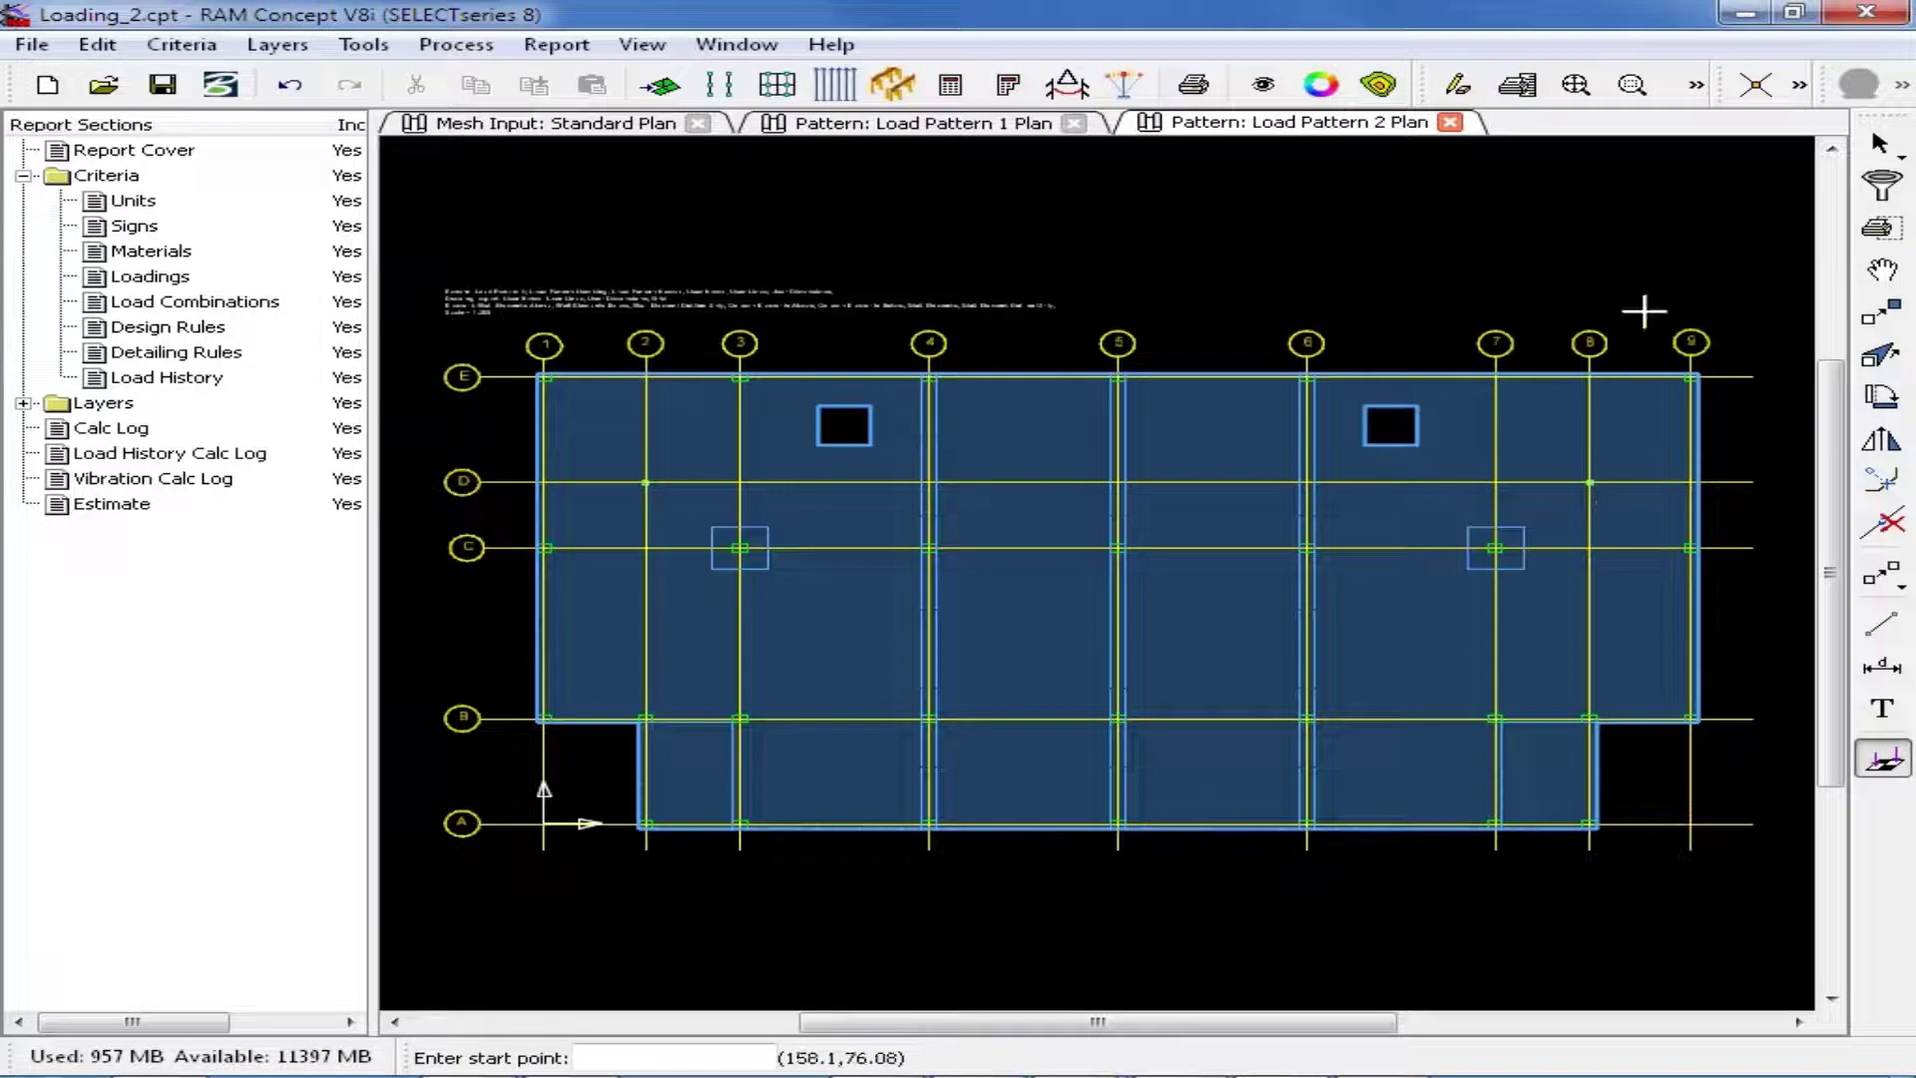
{"action": "left_click", "coordinate": [1753, 86]}
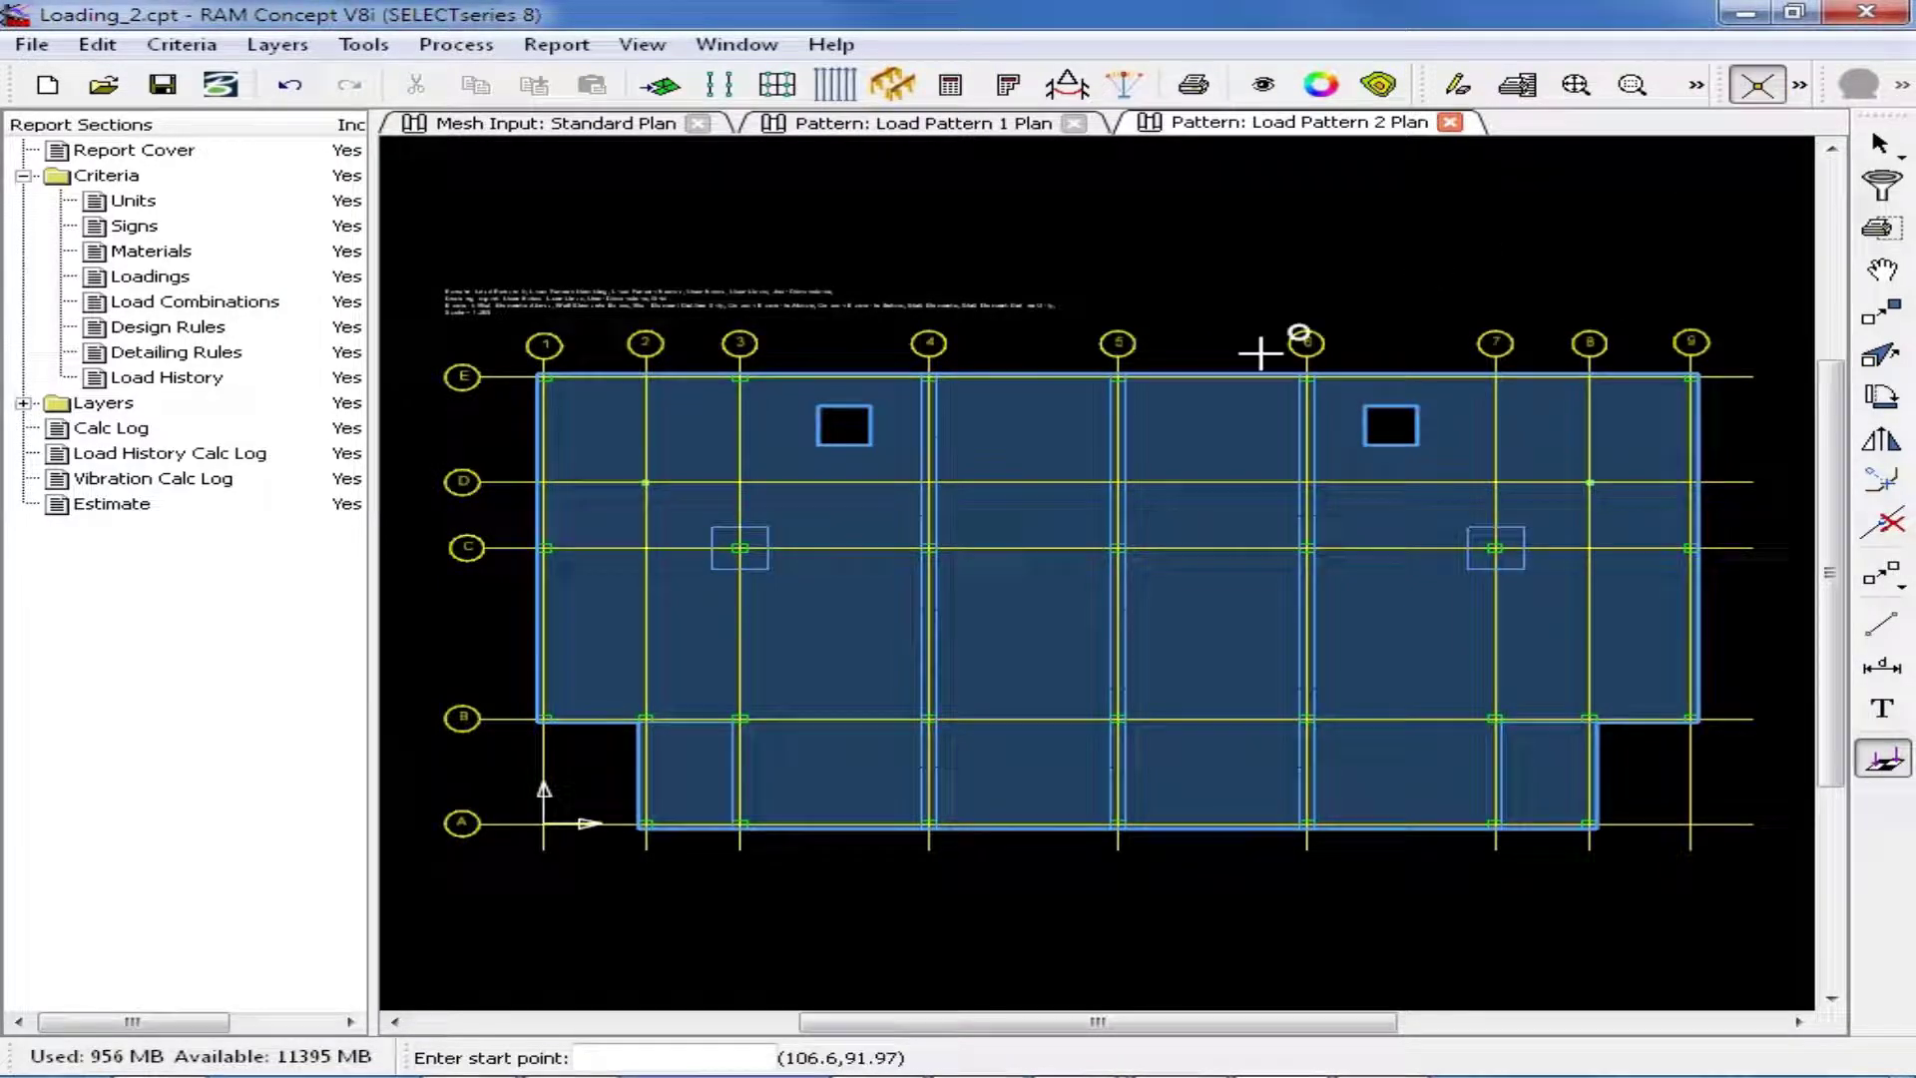
Draw a rectangular pattern load on the Load Pattern 2 plan between gridlines 3 and 4, spanning gridlines A to E.
{"action": "left_click", "coordinate": [739, 377]}
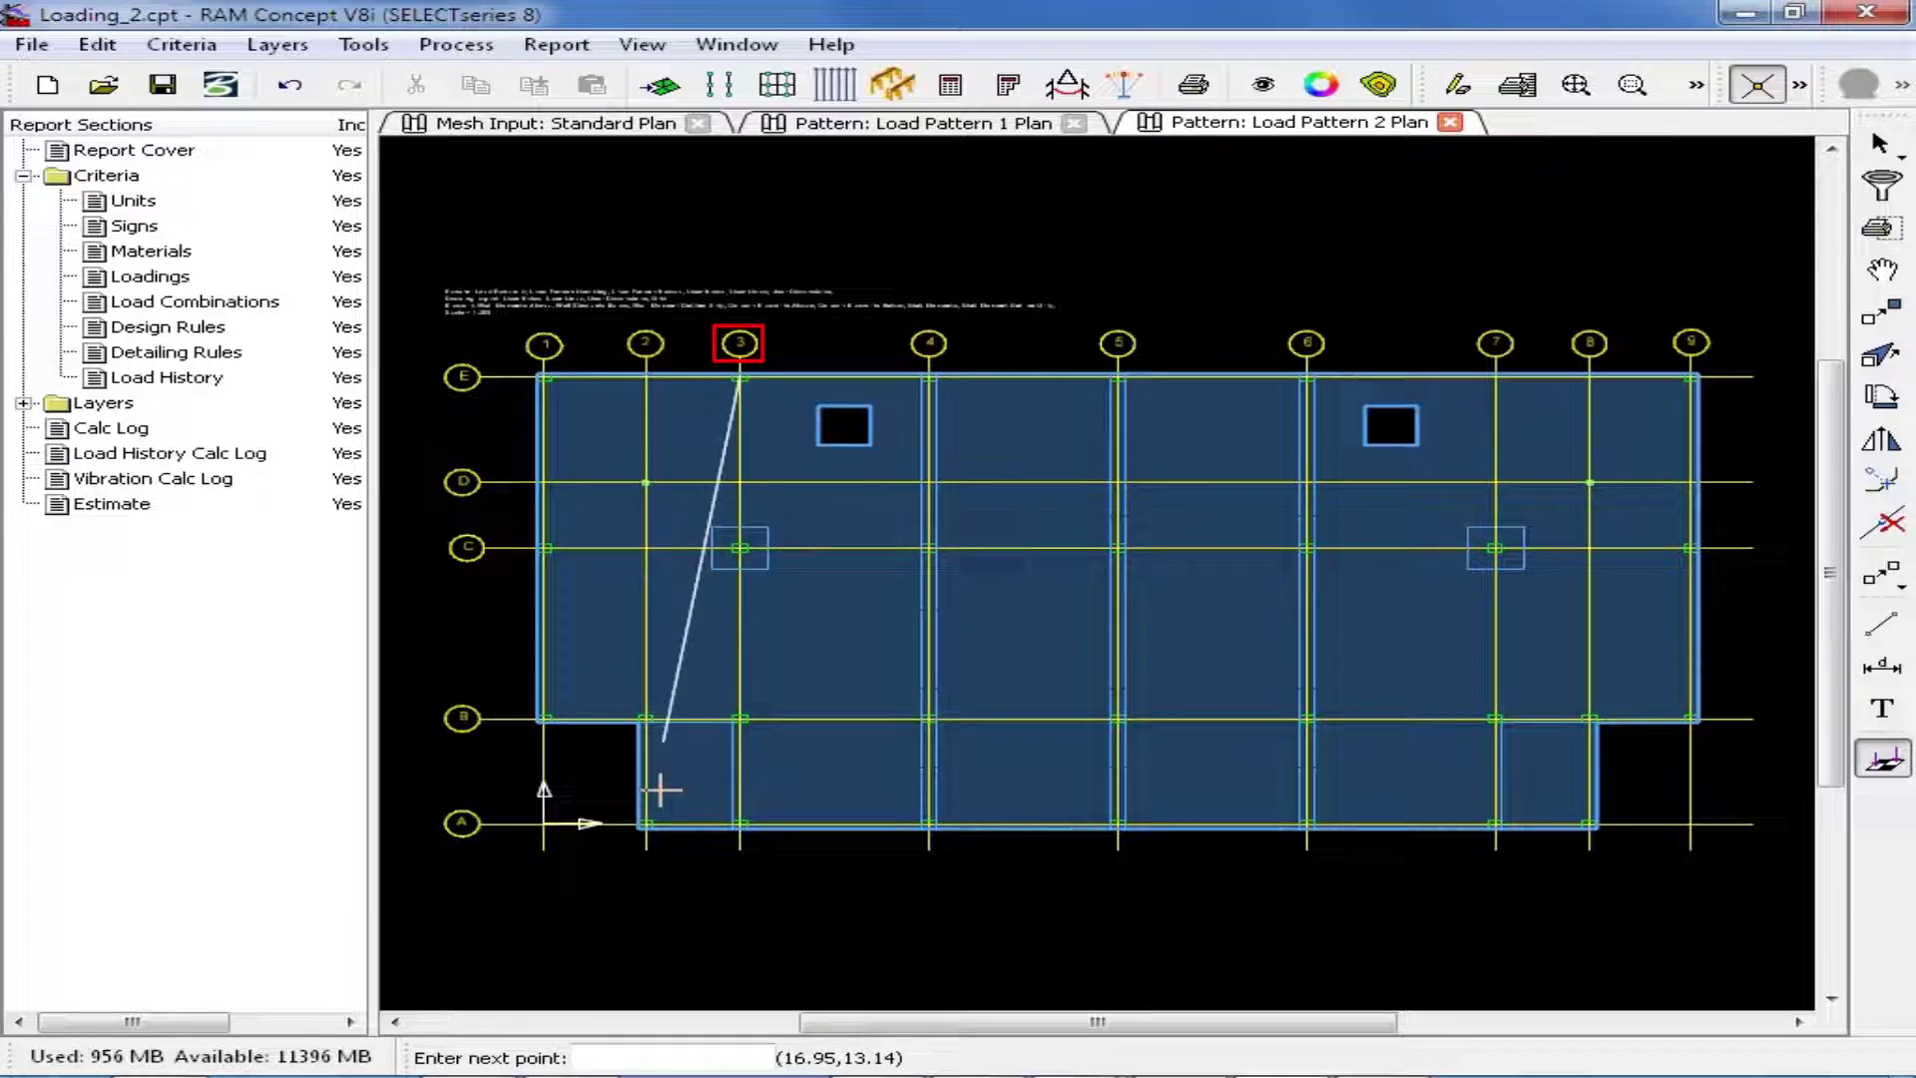
{"action": "left_click", "coordinate": [740, 824]}
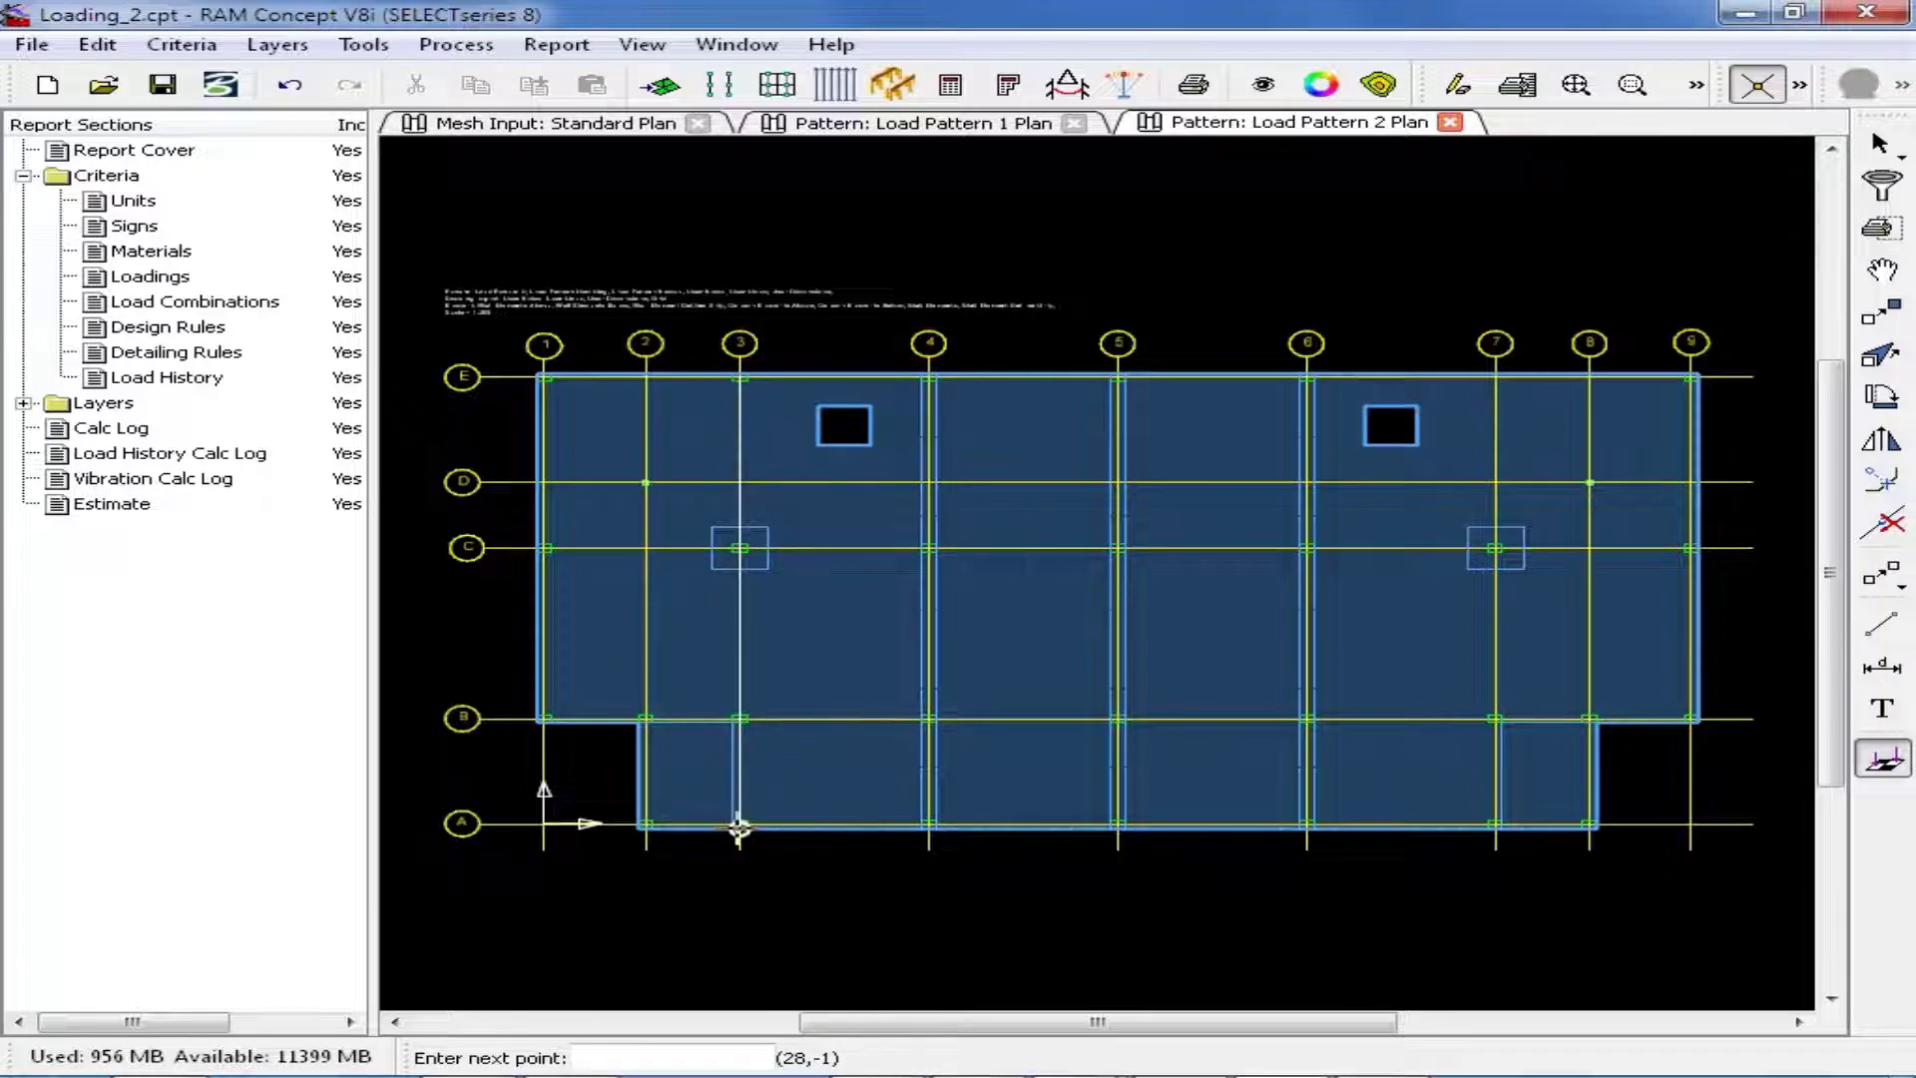
{"action": "left_click", "coordinate": [928, 824]}
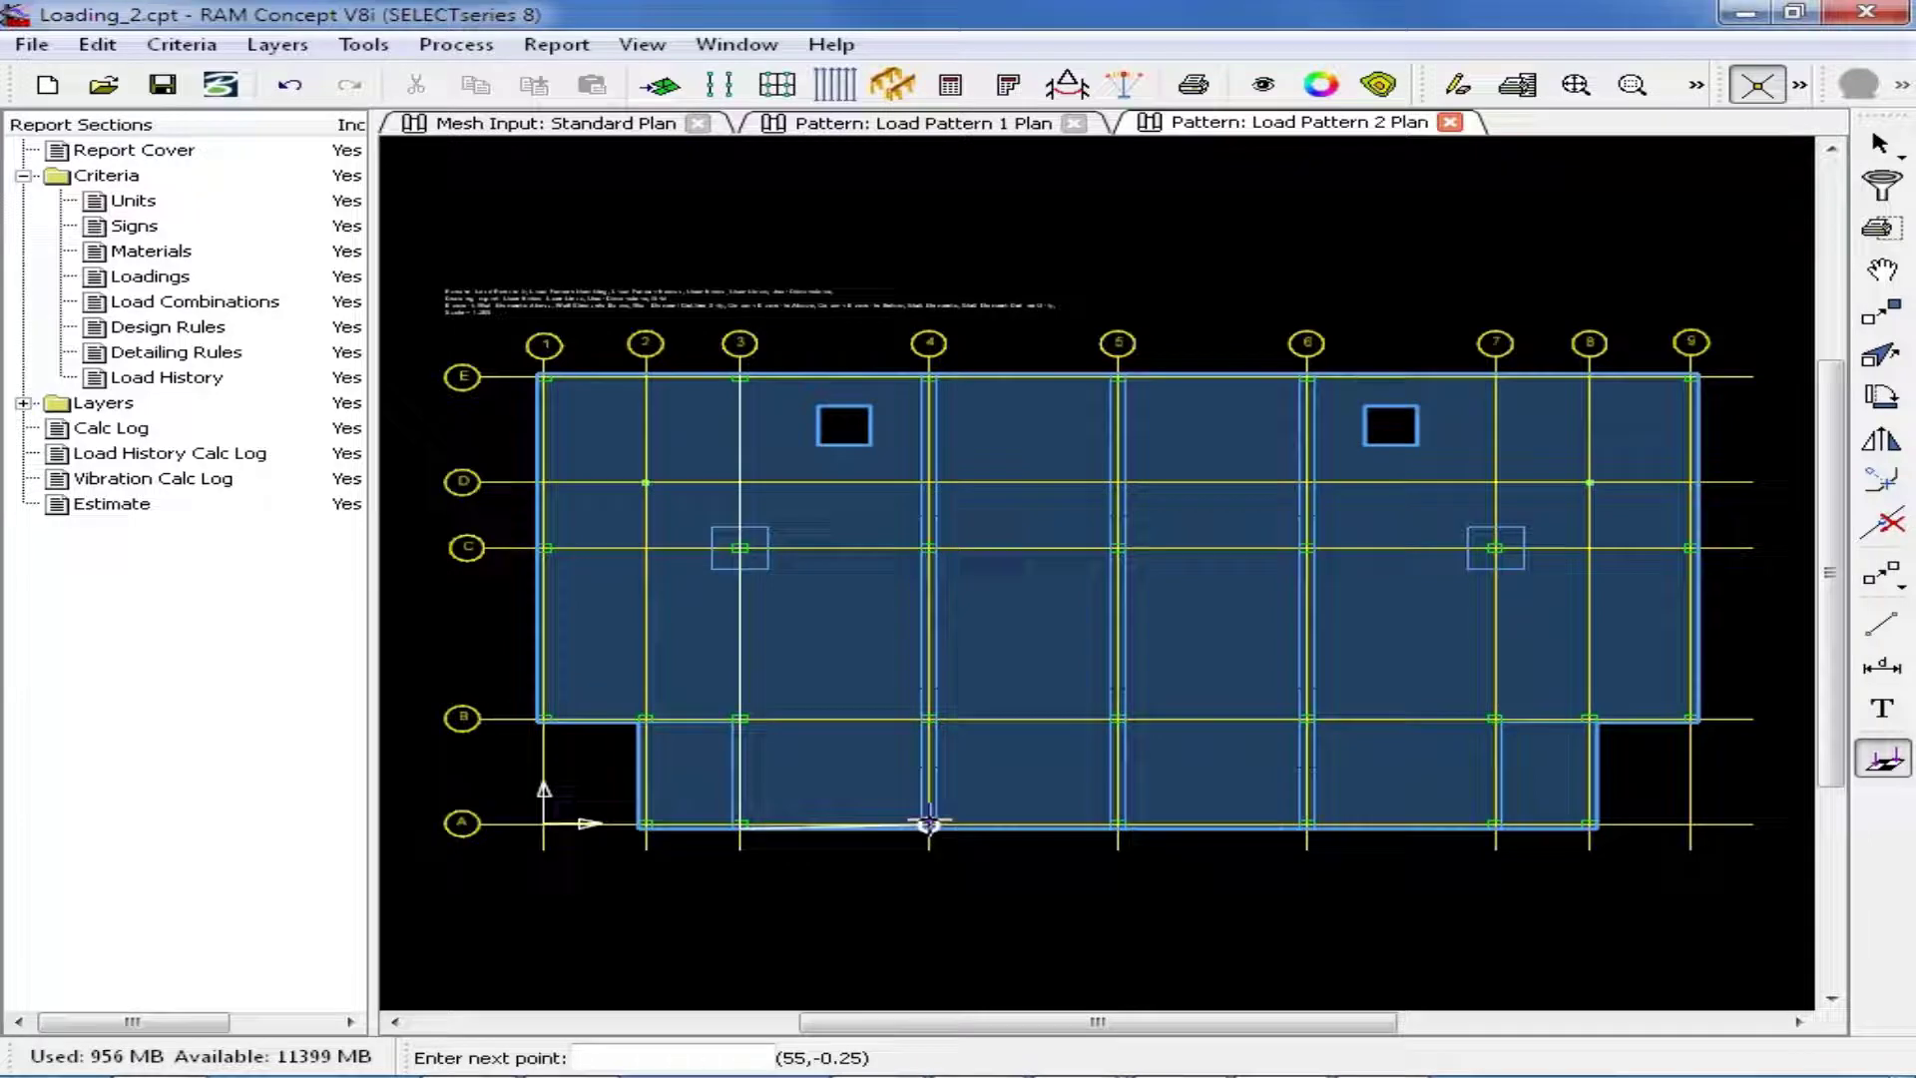
{"action": "left_click", "coordinate": [928, 377]}
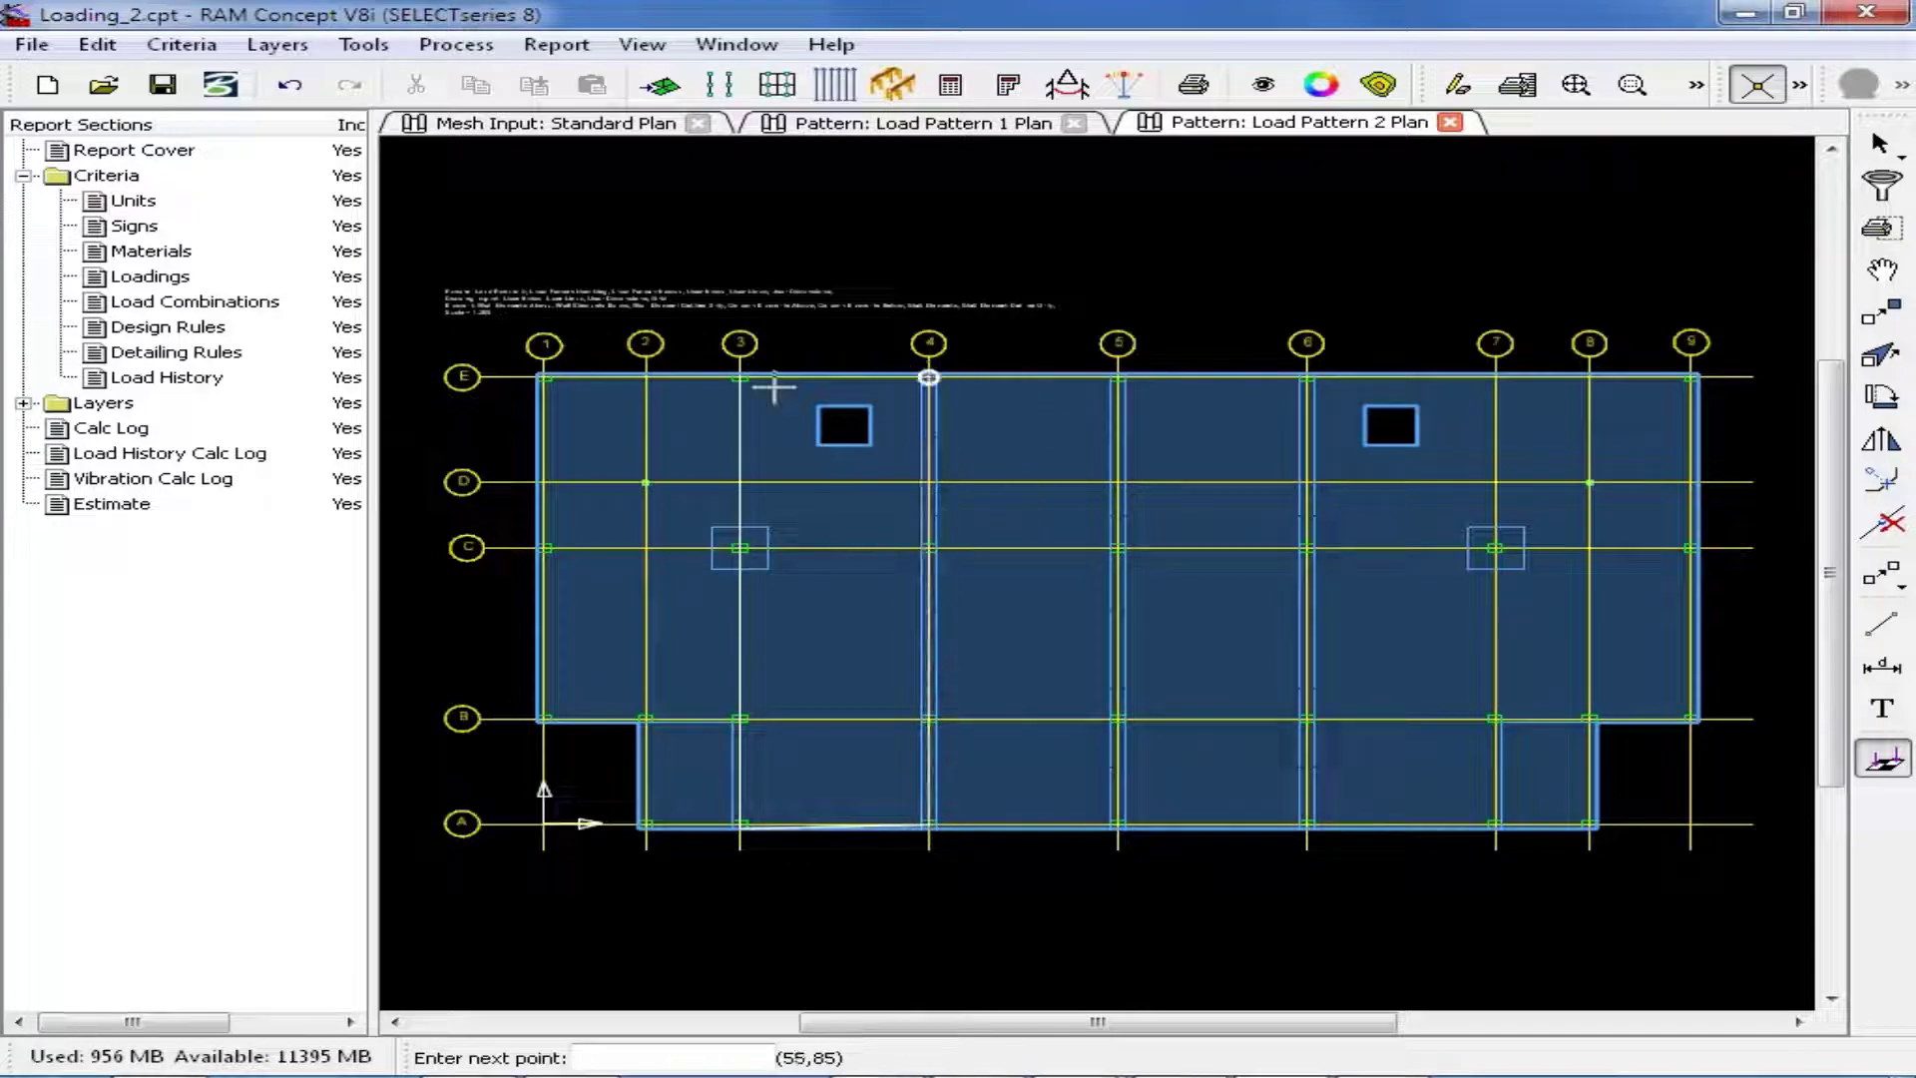
{"action": "left_click", "coordinate": [739, 377]}
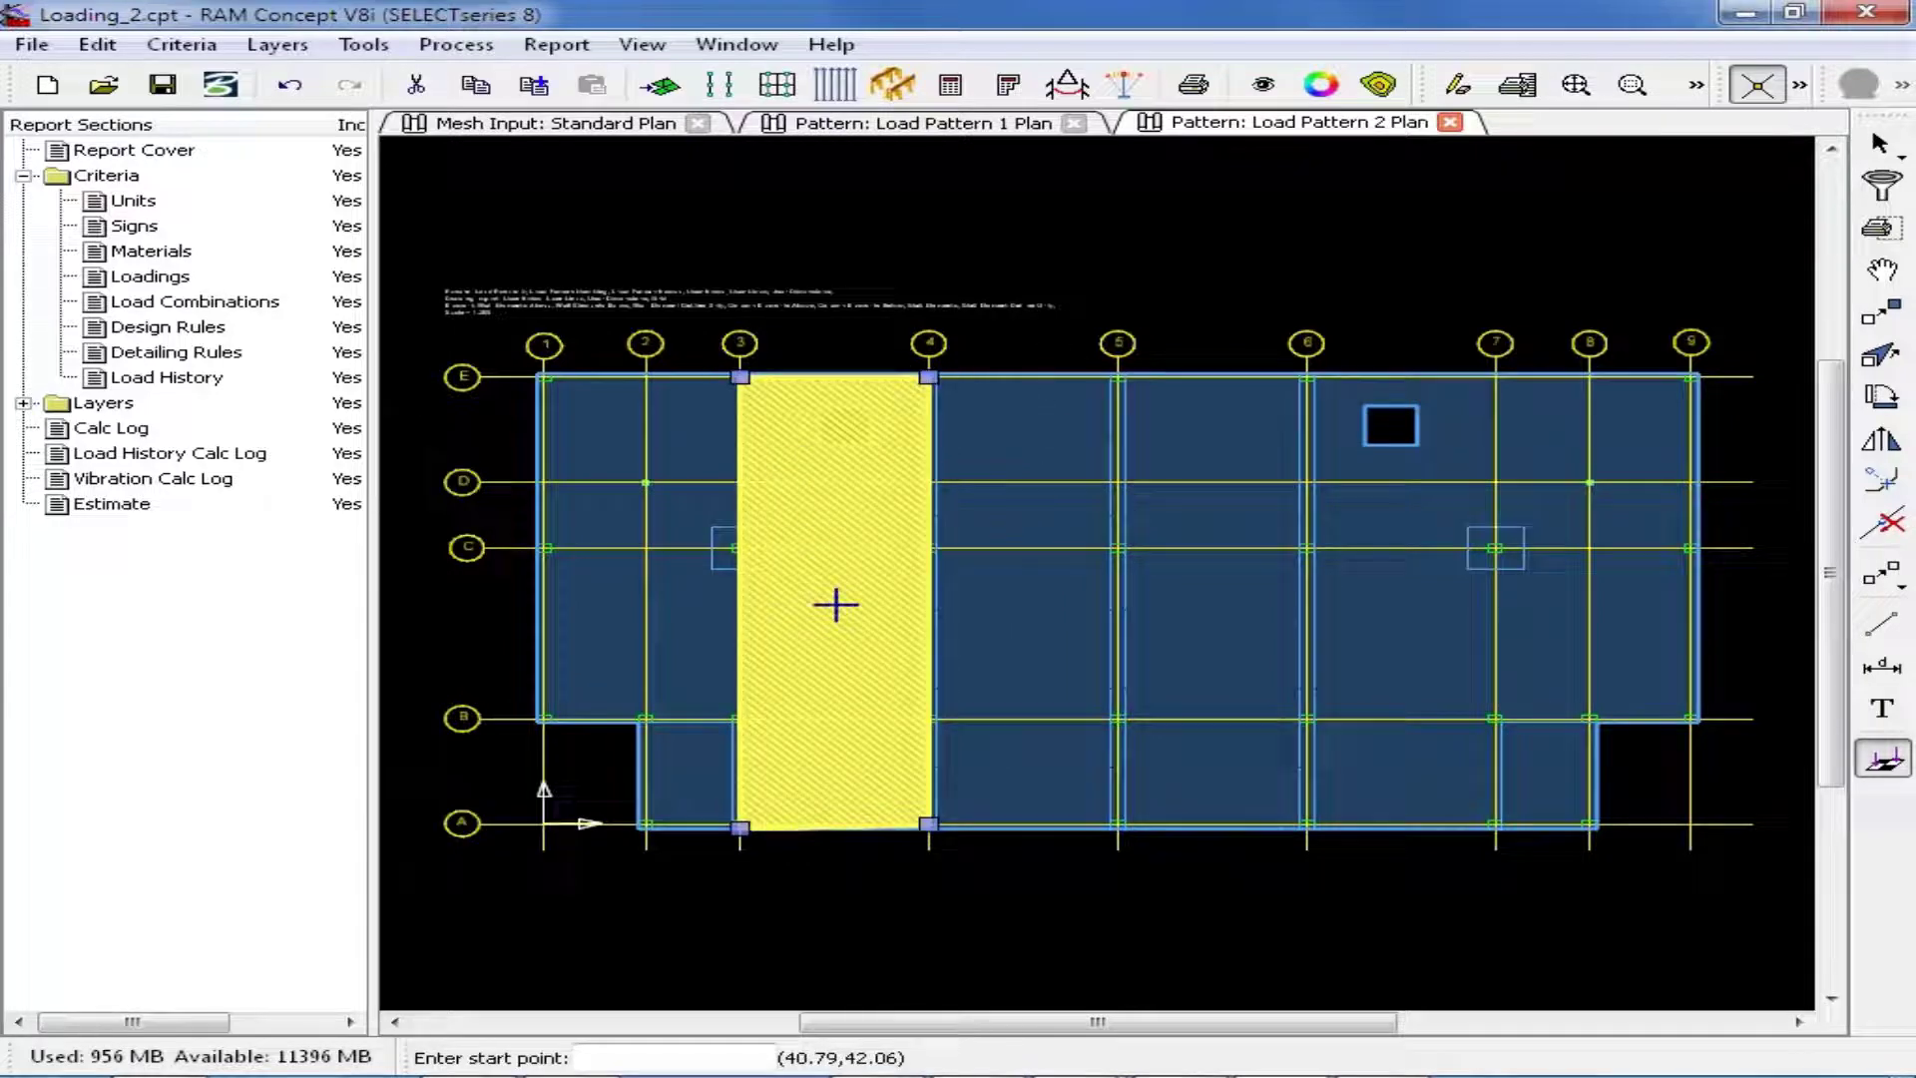
Draw a second Pattern 2 load area between gridlines 5 and 6, spanning gridlines A to E.
{"action": "left_click", "coordinate": [1116, 377]}
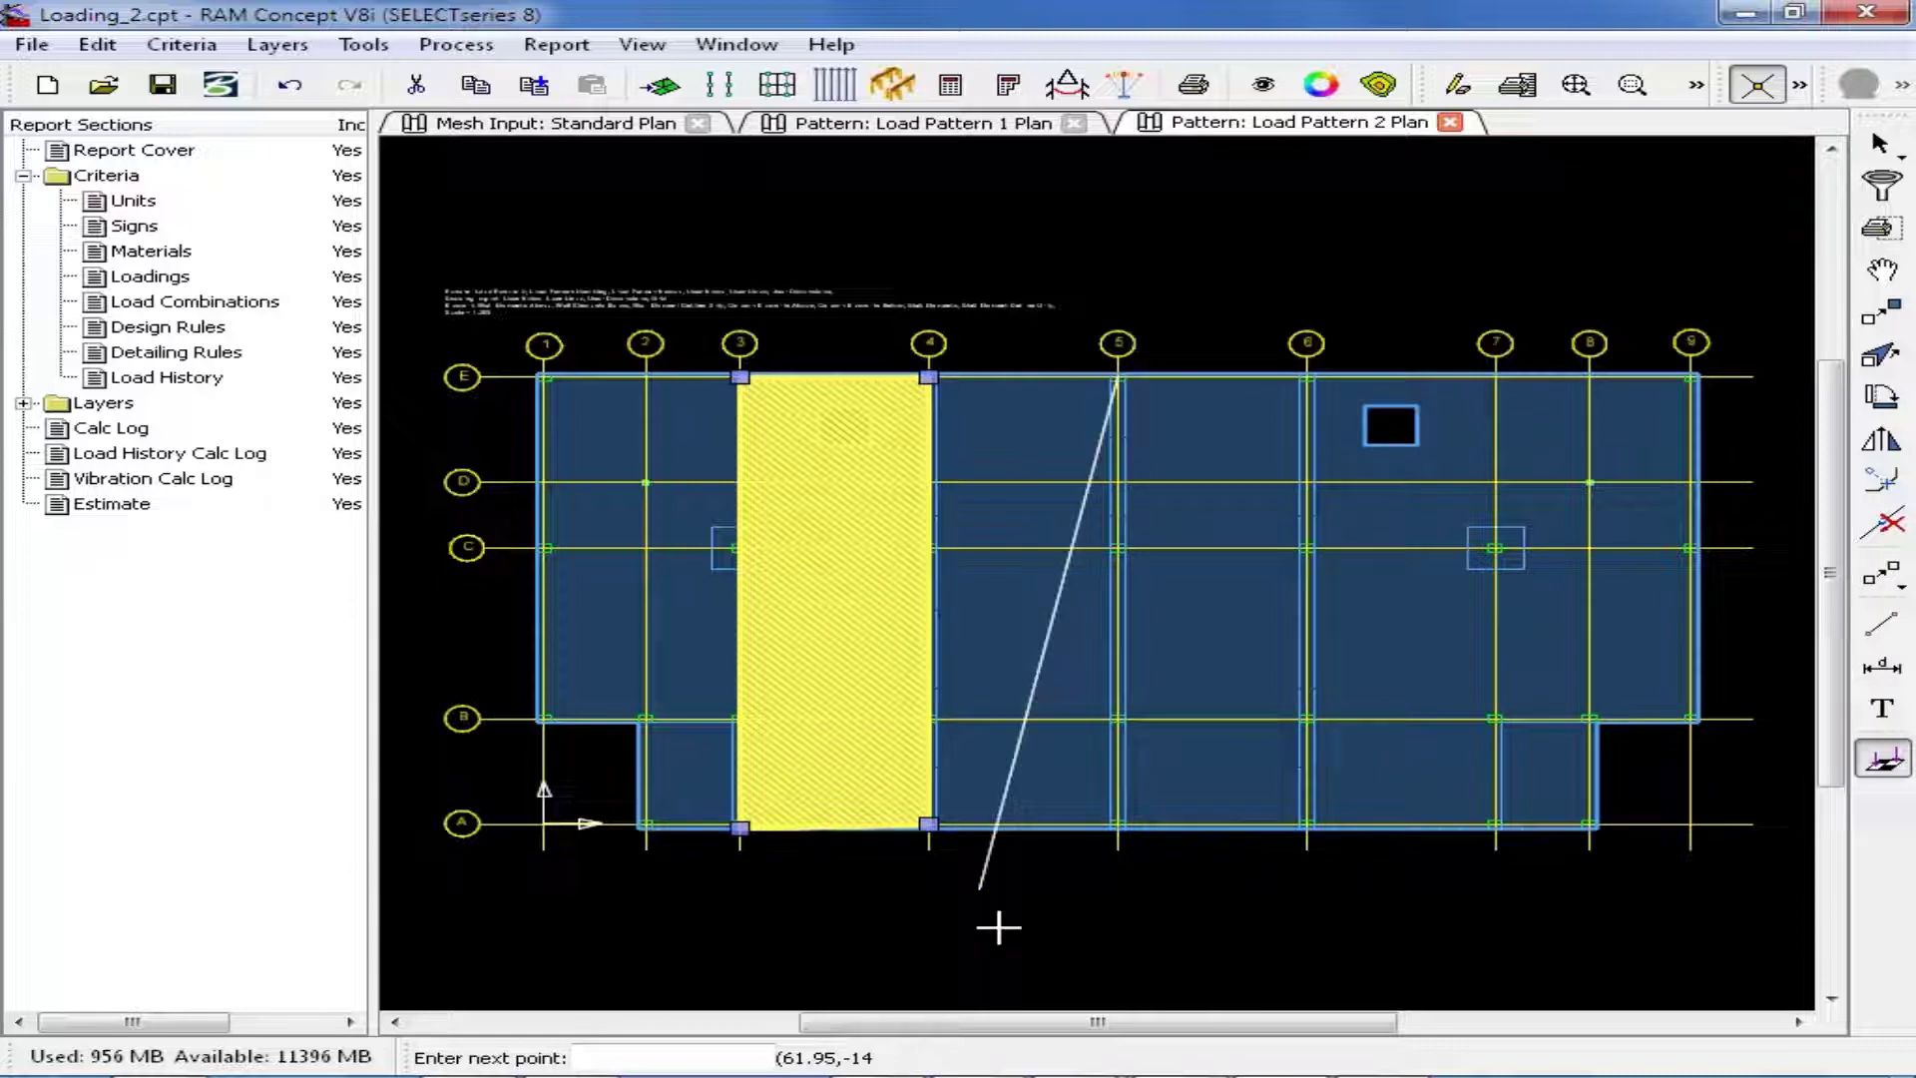
{"action": "left_click", "coordinate": [1117, 825]}
{"action": "left_click", "coordinate": [1304, 825]}
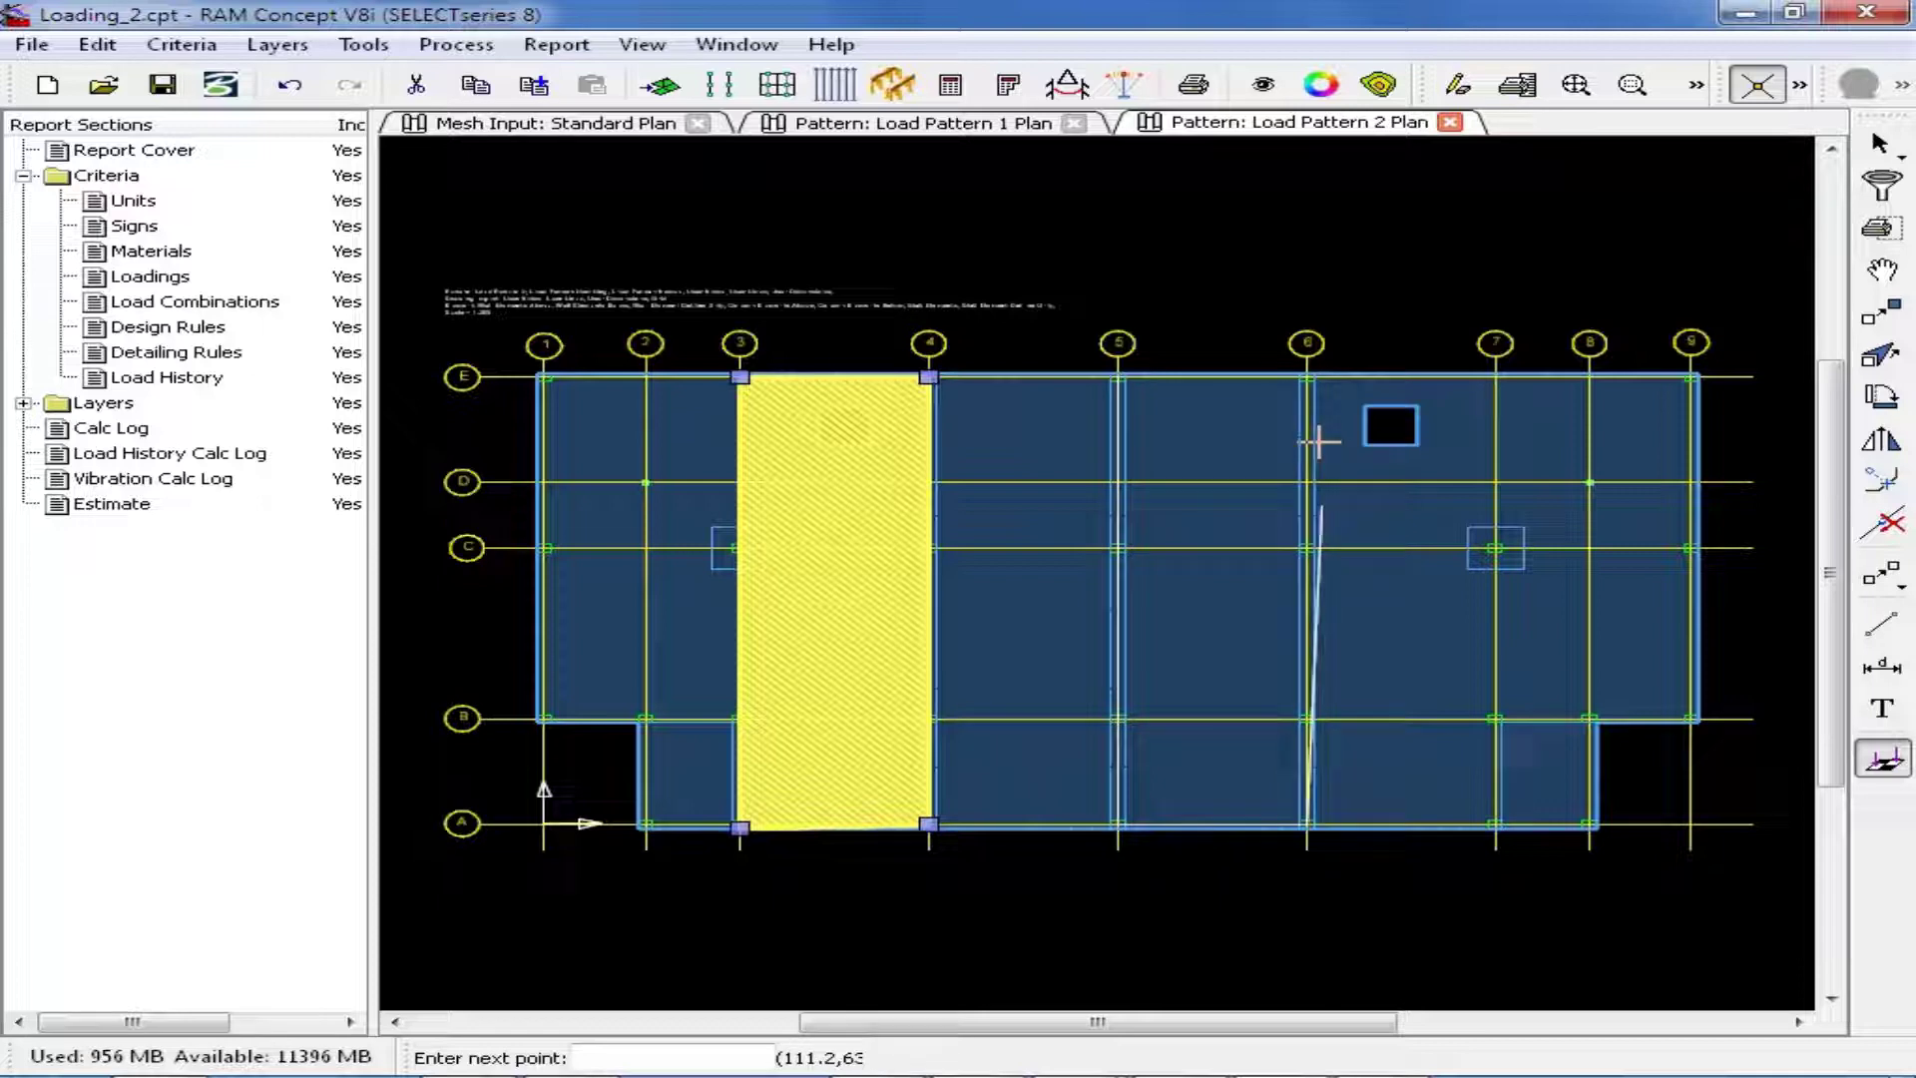
{"action": "left_click", "coordinate": [1305, 377]}
{"action": "left_click", "coordinate": [1118, 377]}
Draw a third Pattern 2 load area between gridlines 7 and 9 from A to E, and return to the Selection tool.
{"action": "left_click", "coordinate": [1496, 377]}
{"action": "left_click", "coordinate": [1495, 824]}
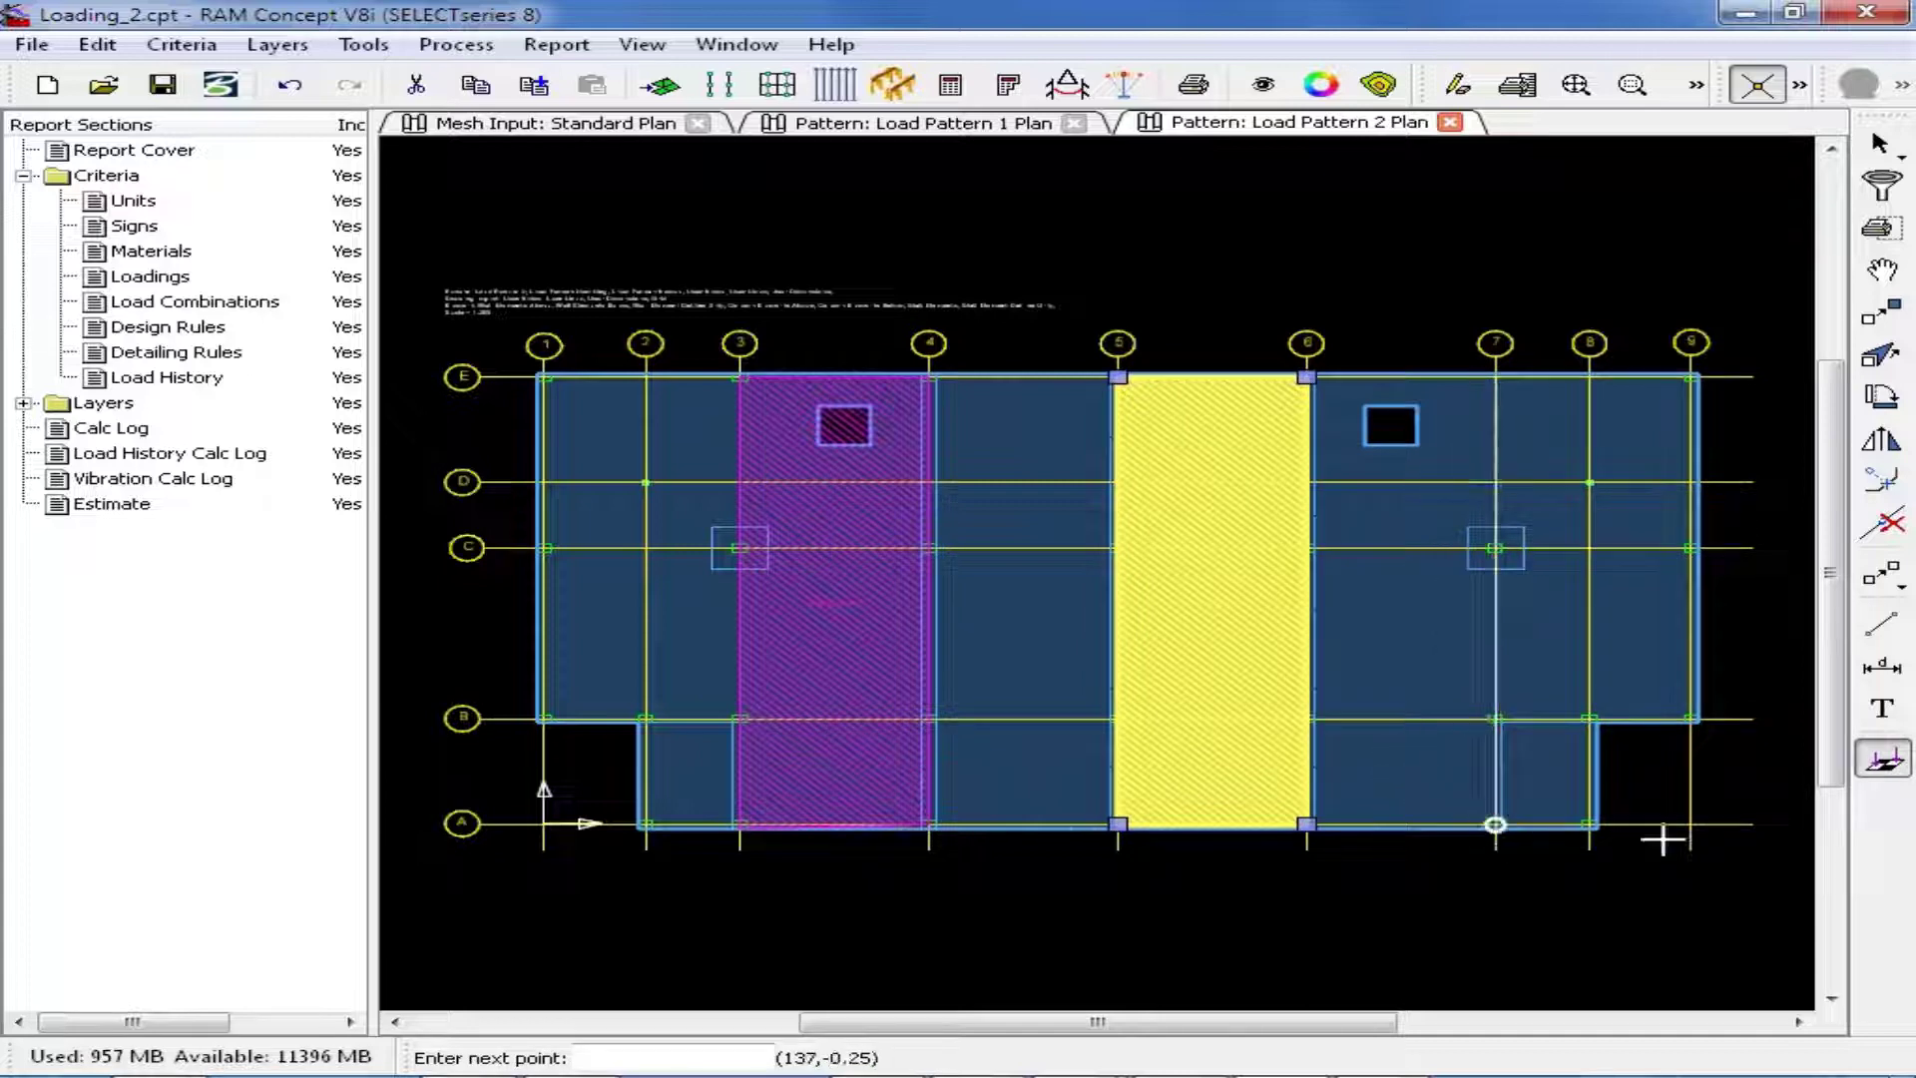
{"action": "left_click", "coordinate": [1690, 824]}
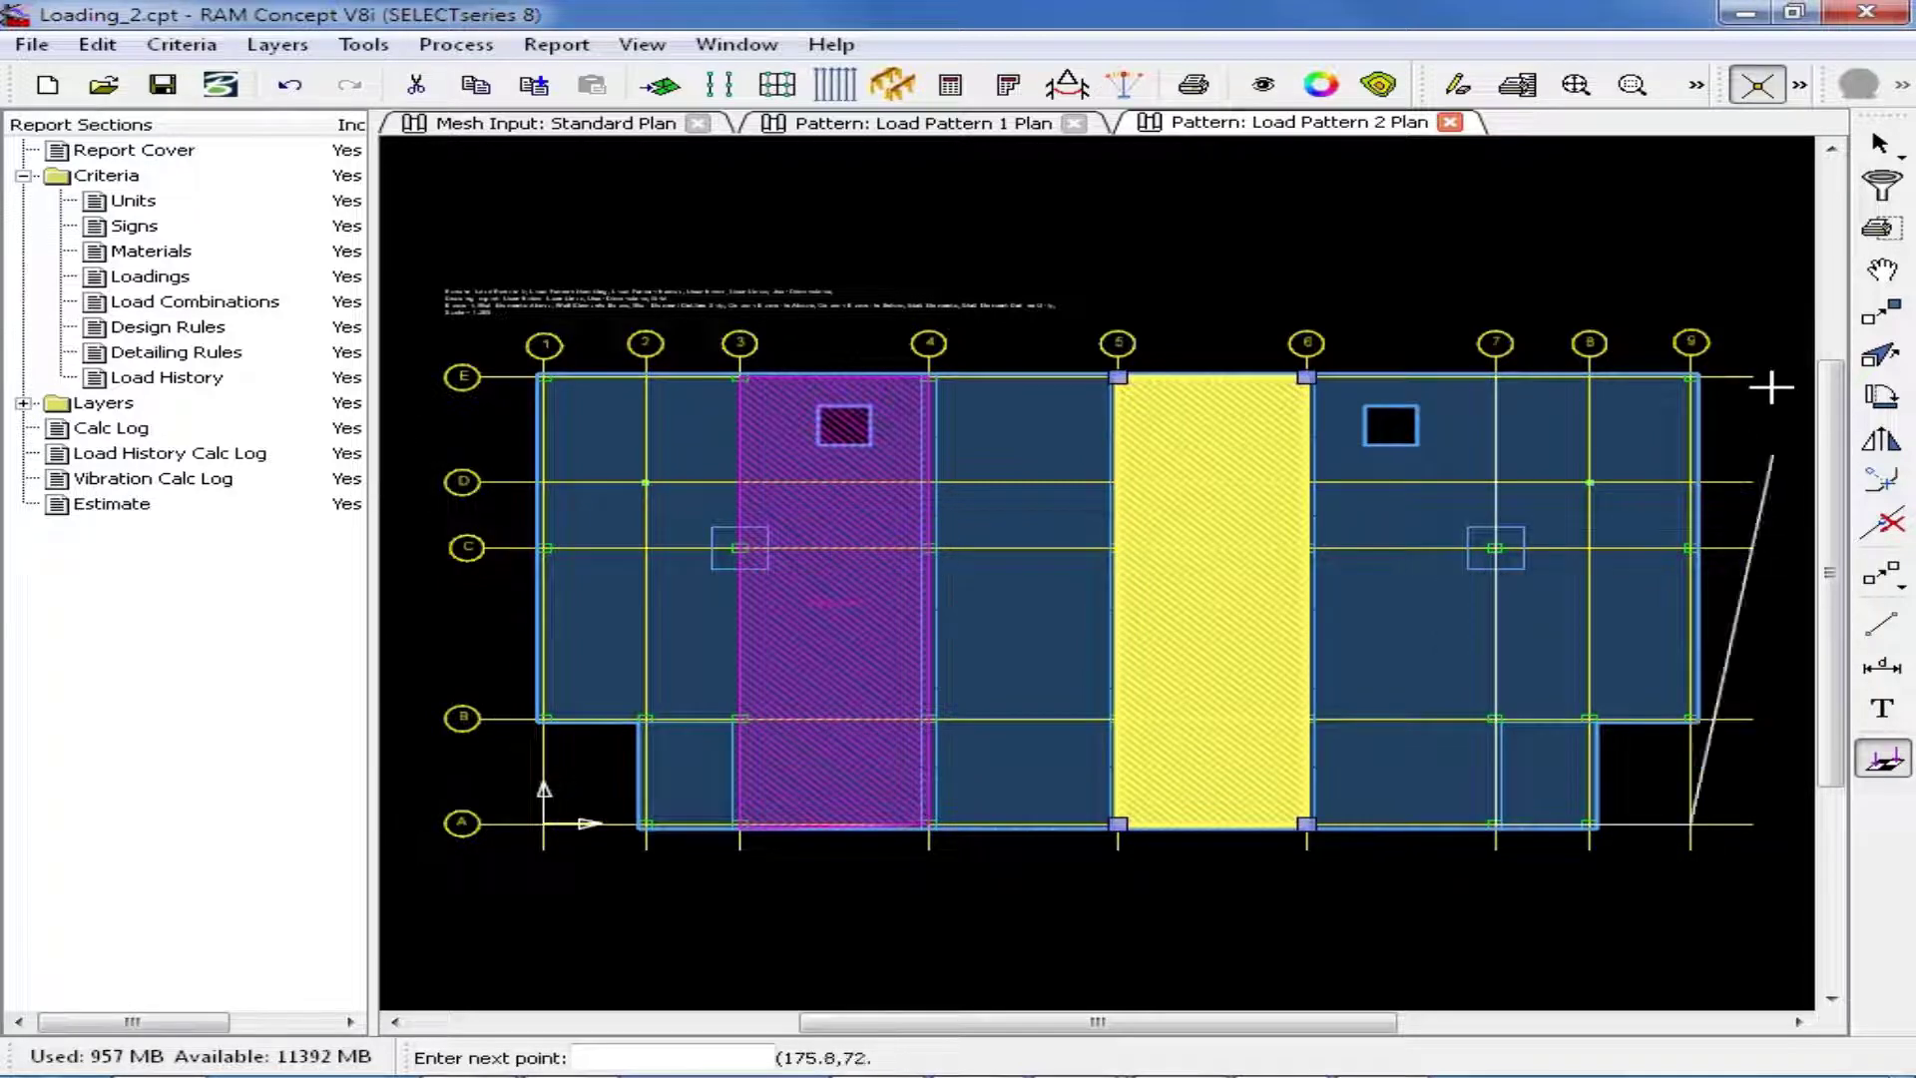
{"action": "left_click", "coordinate": [1686, 377]}
{"action": "left_click", "coordinate": [1495, 378]}
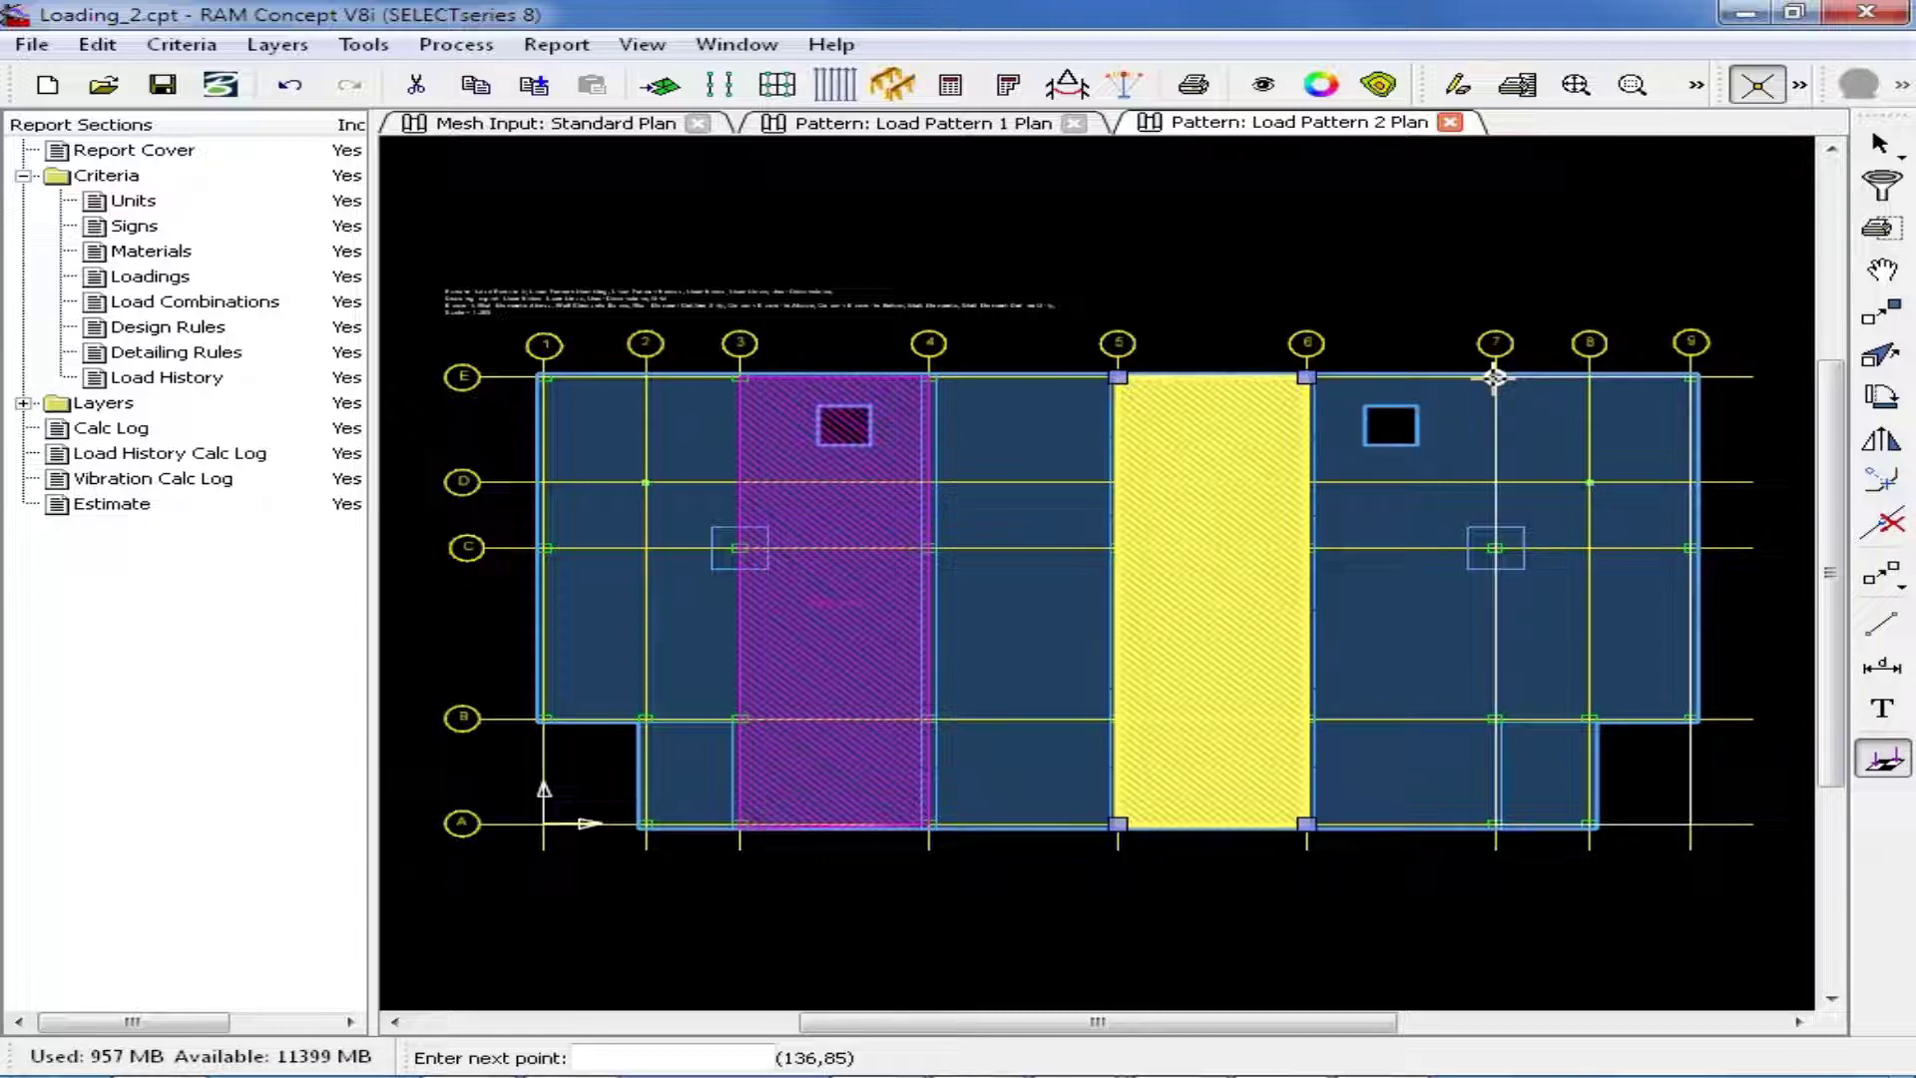
{"action": "left_click", "coordinate": [1495, 378]}
{"action": "left_click", "coordinate": [1881, 144]}
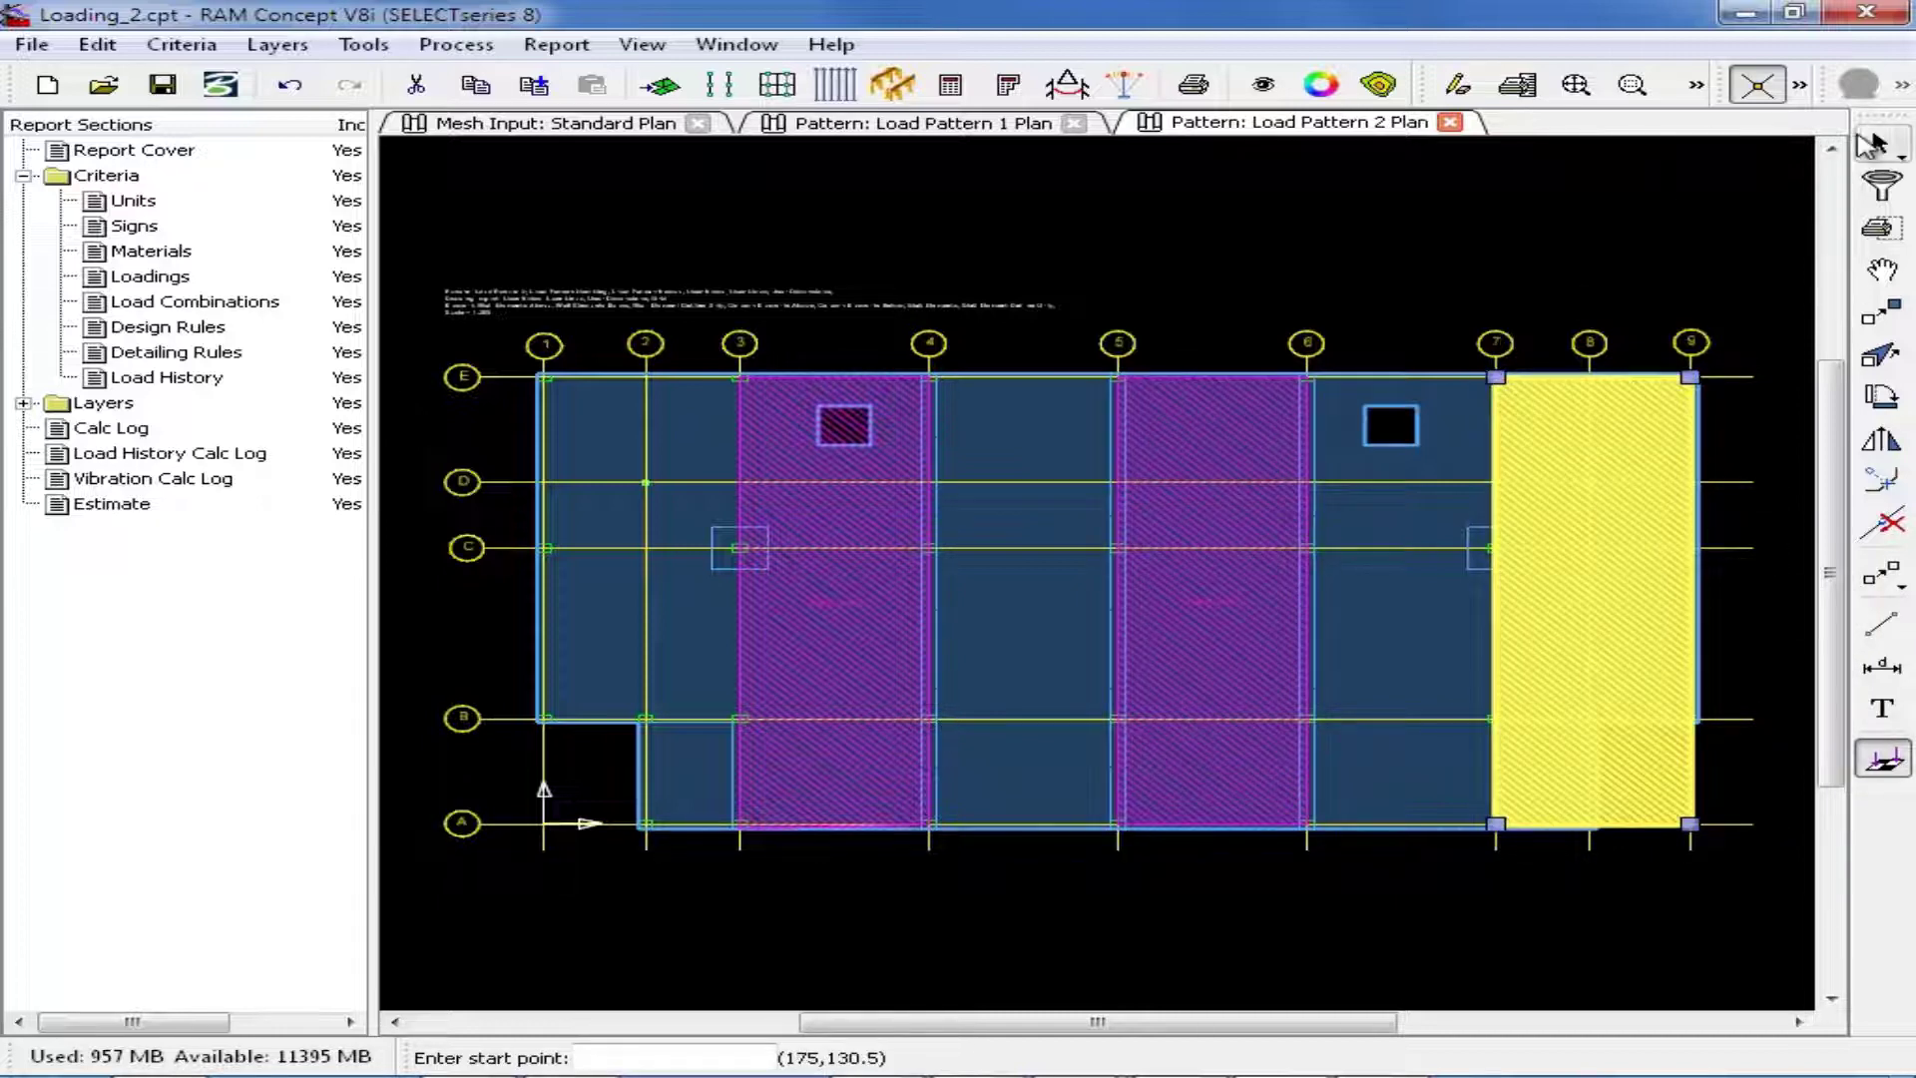
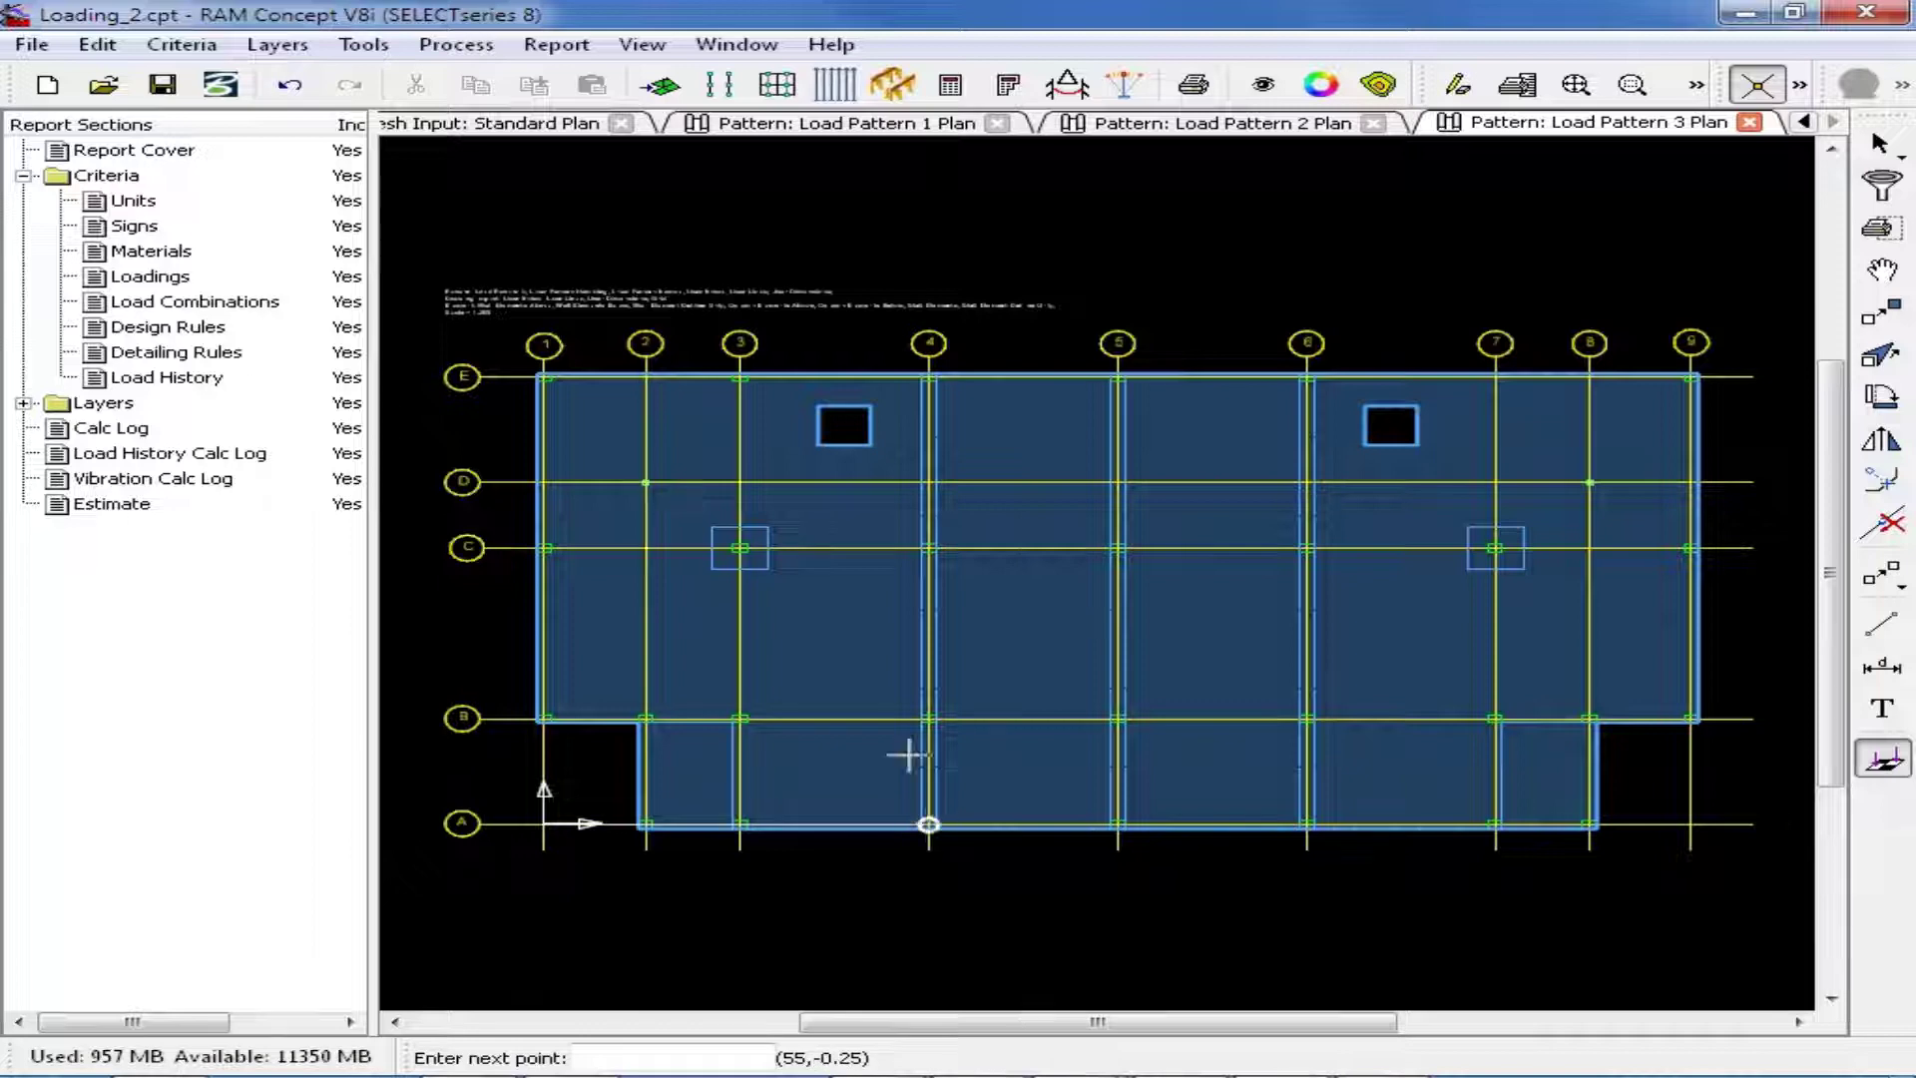
Complete the first rectangular pattern load on the Load Pattern 3 plan between gridlines 1 and 4, spanning gridlines A to E.
{"action": "left_click", "coordinate": [929, 377]}
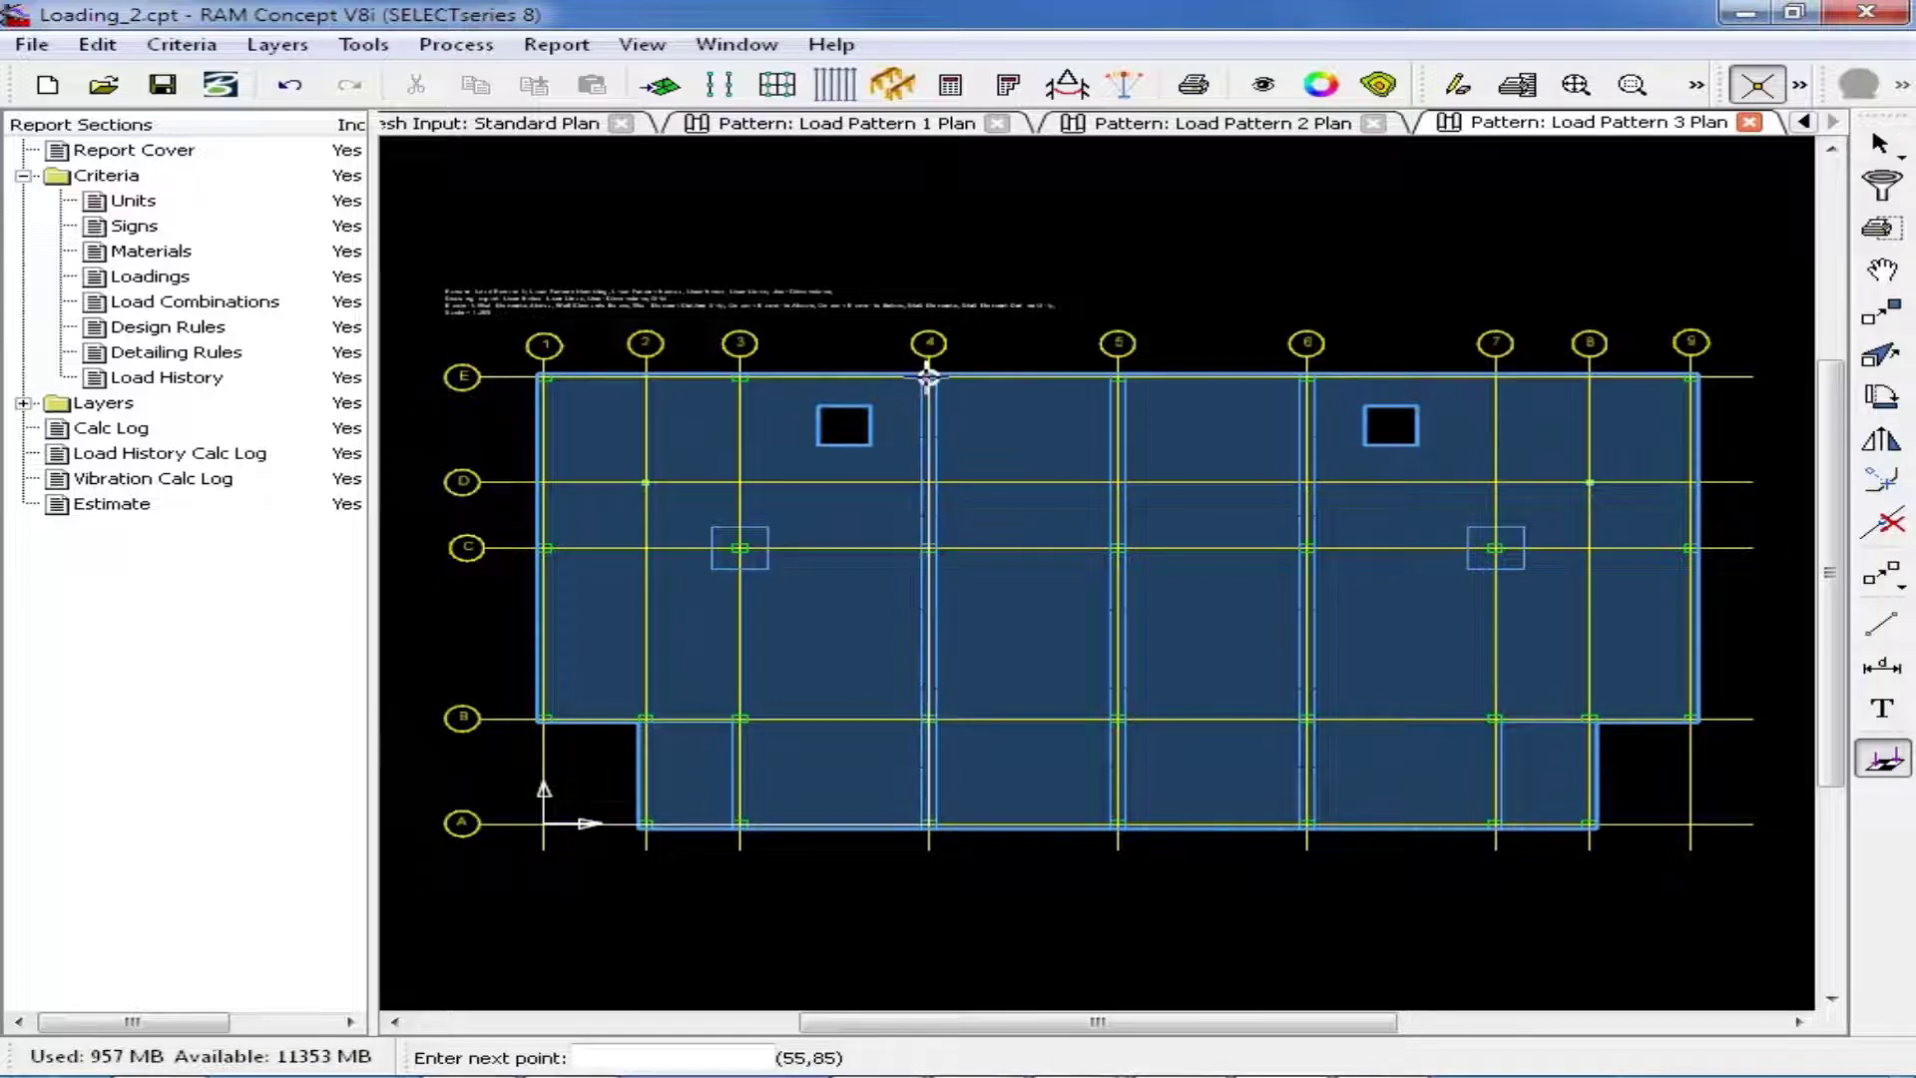
{"action": "left_click", "coordinate": [544, 377]}
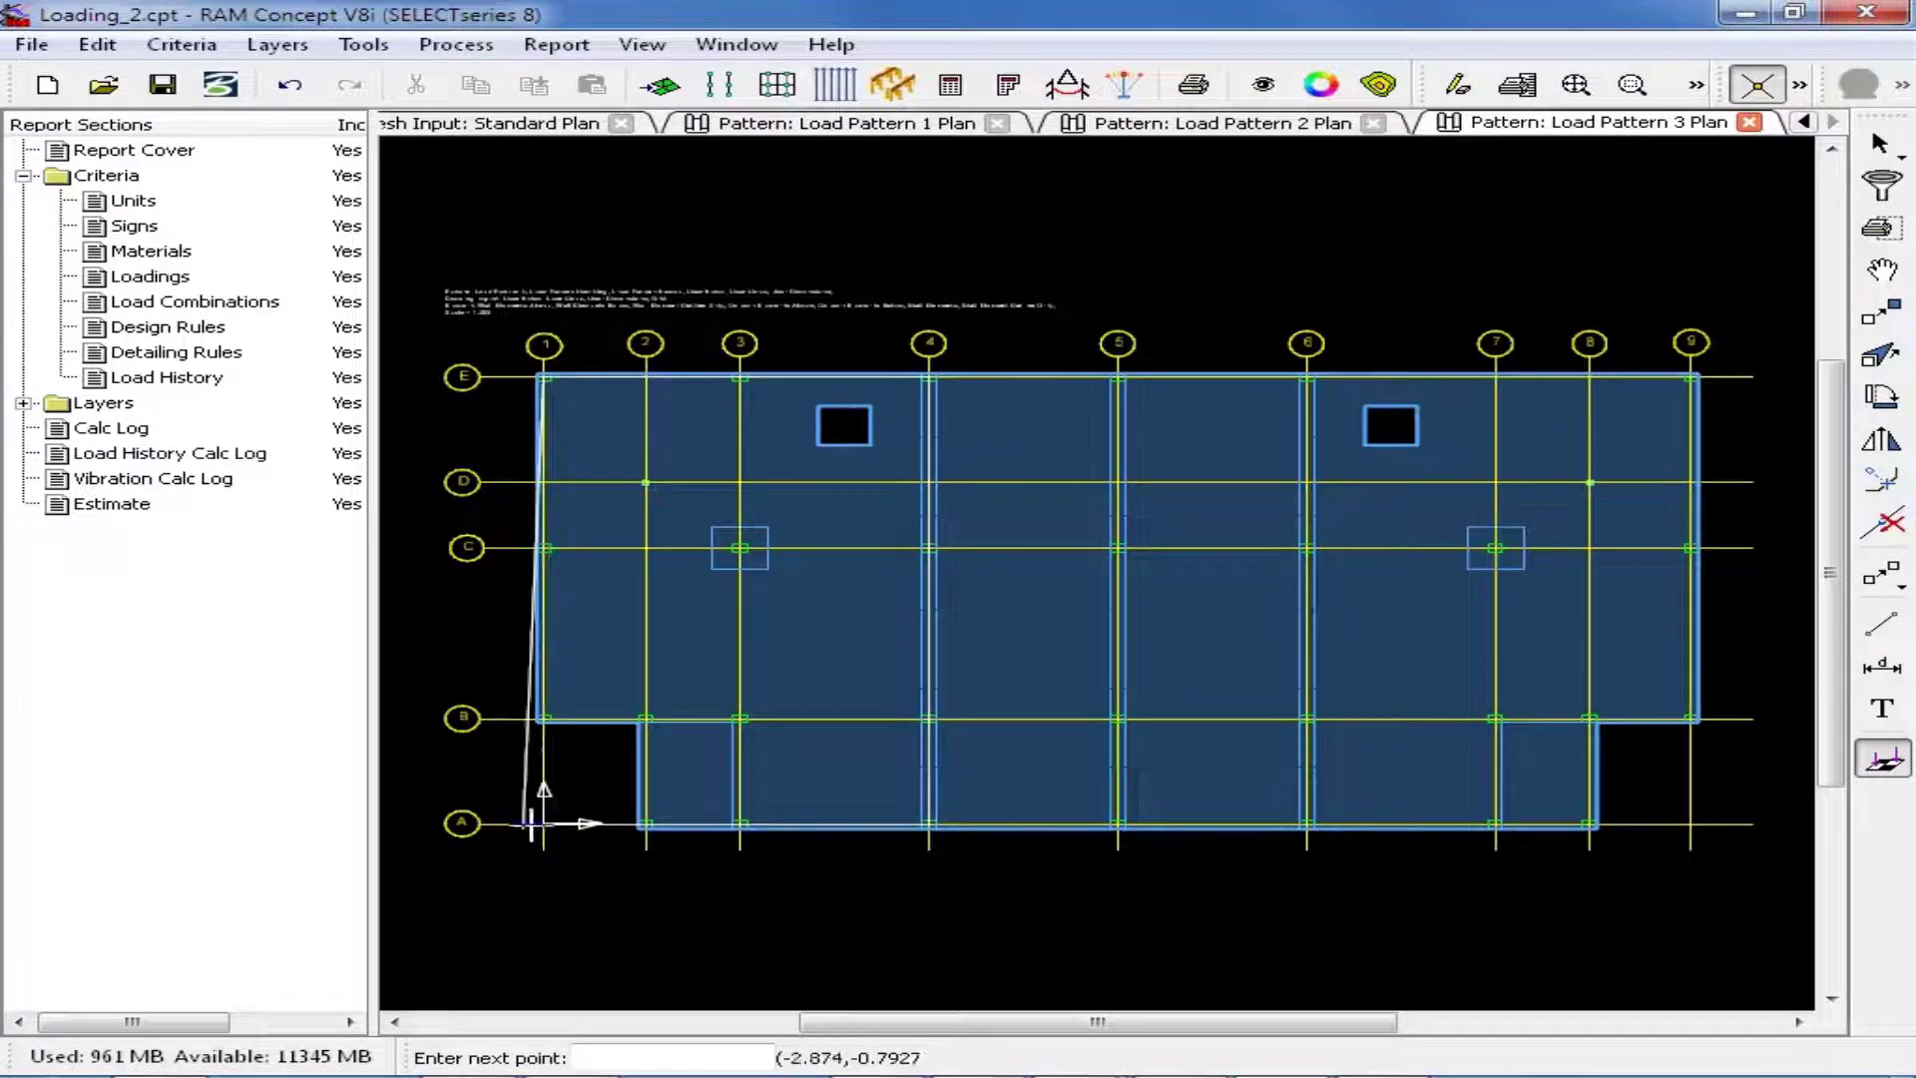
{"action": "double_click", "coordinate": [544, 824]}
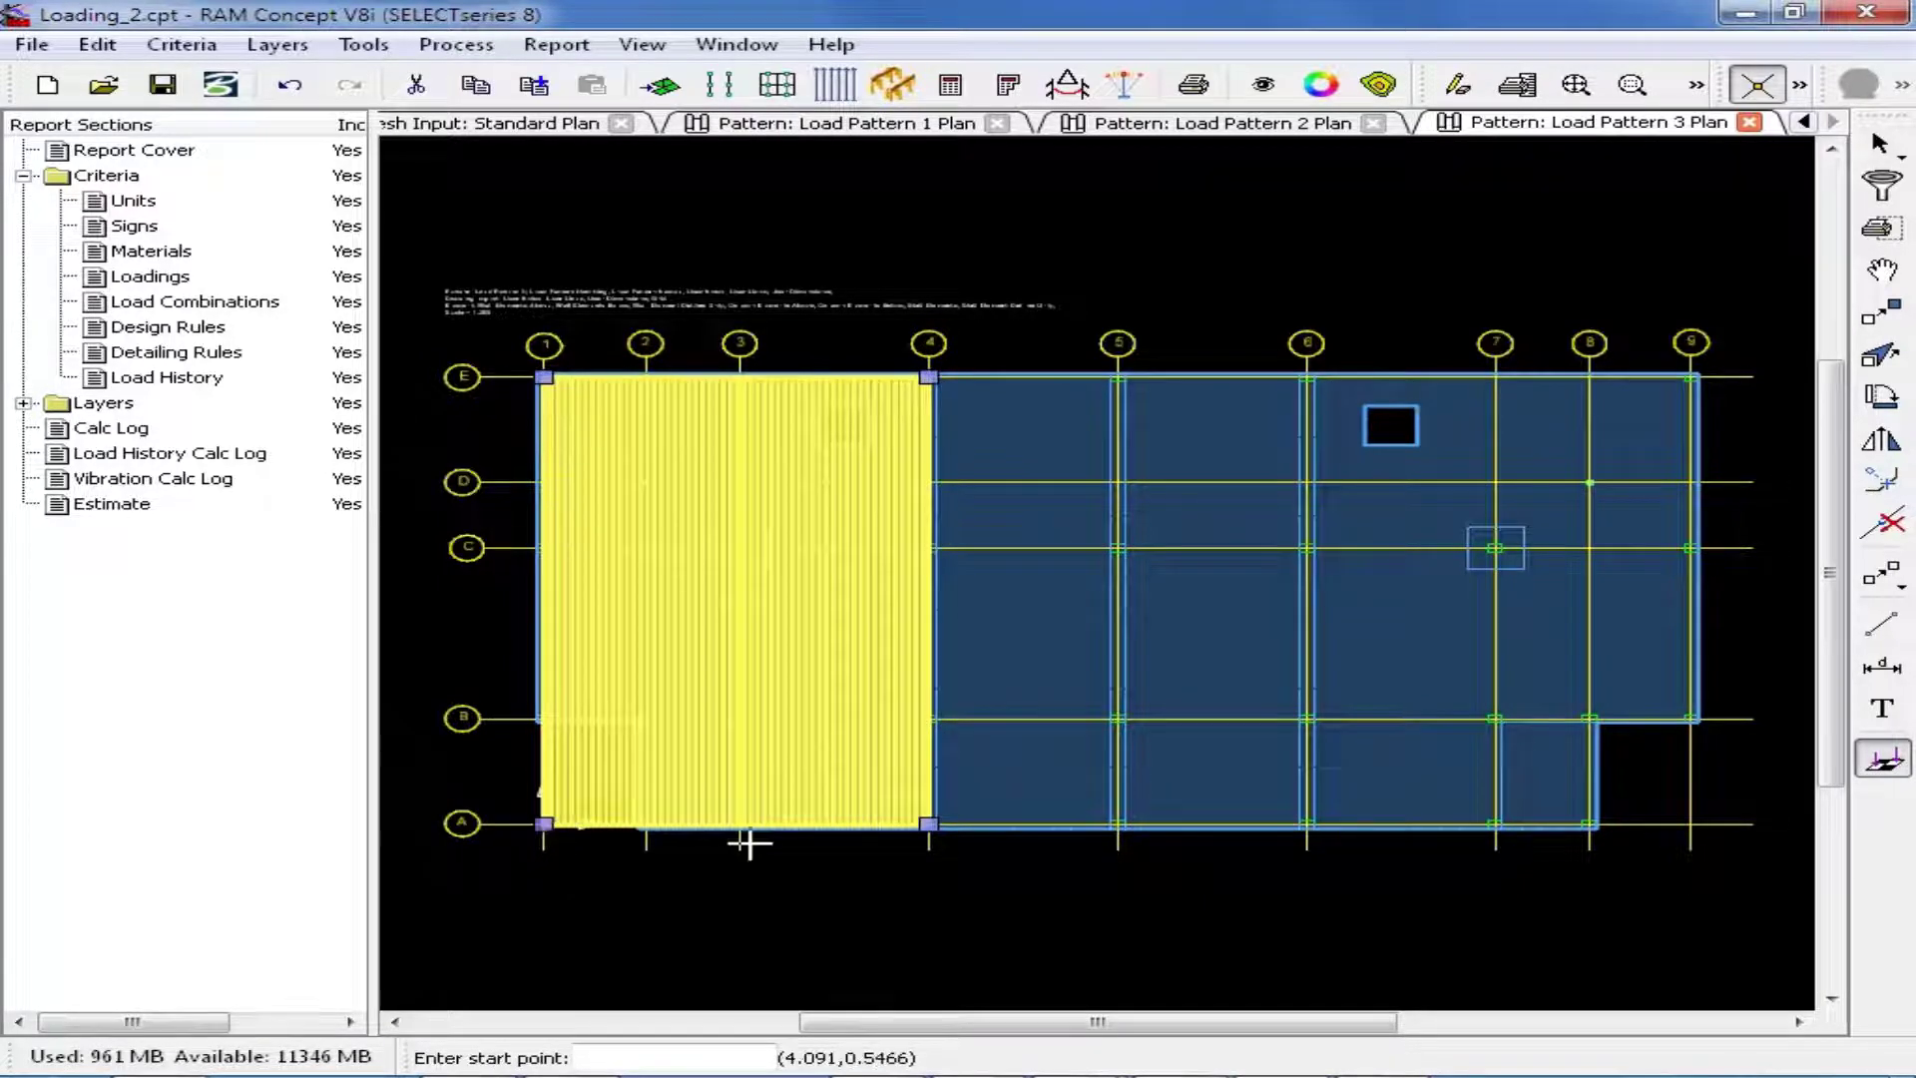
Draw a second Pattern 3 load area between gridlines 5 and 7, spanning gridlines A to E.
{"action": "left_click", "coordinate": [1118, 824]}
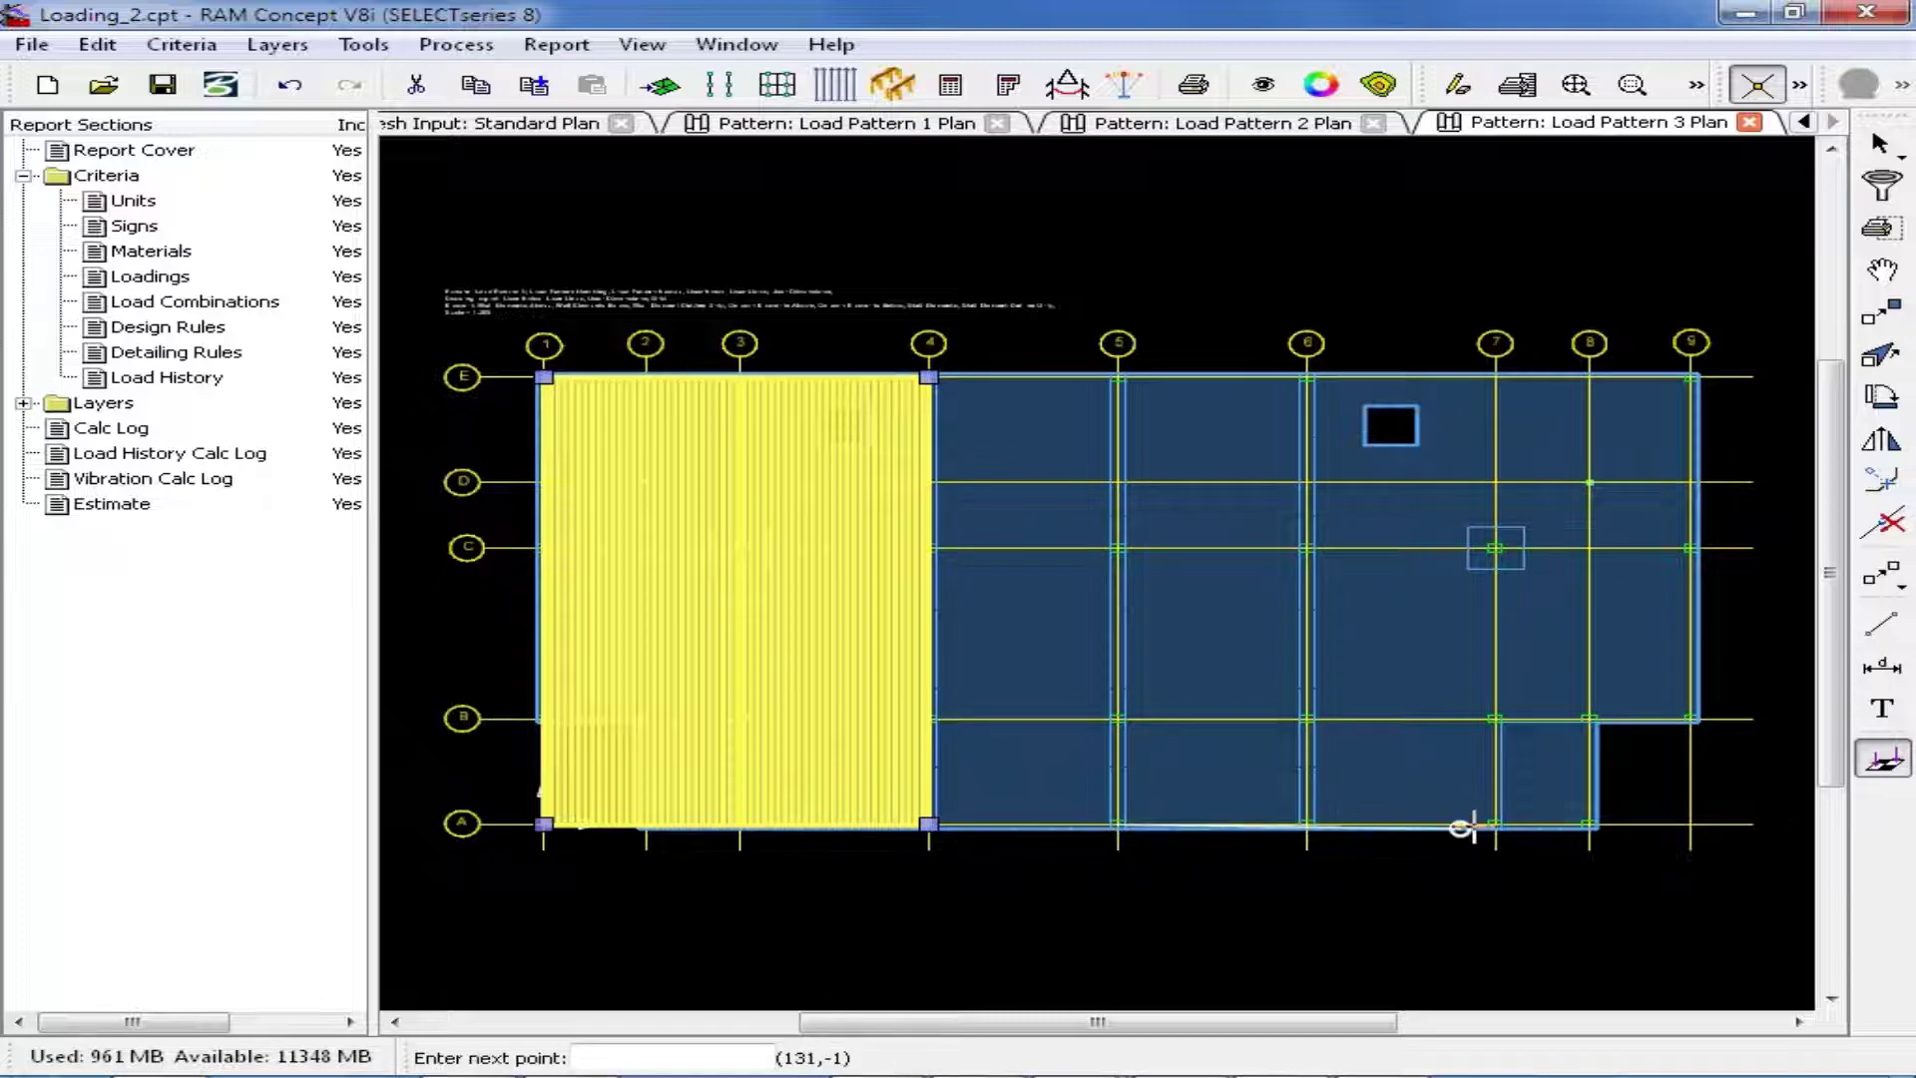
{"action": "left_click", "coordinate": [1494, 823]}
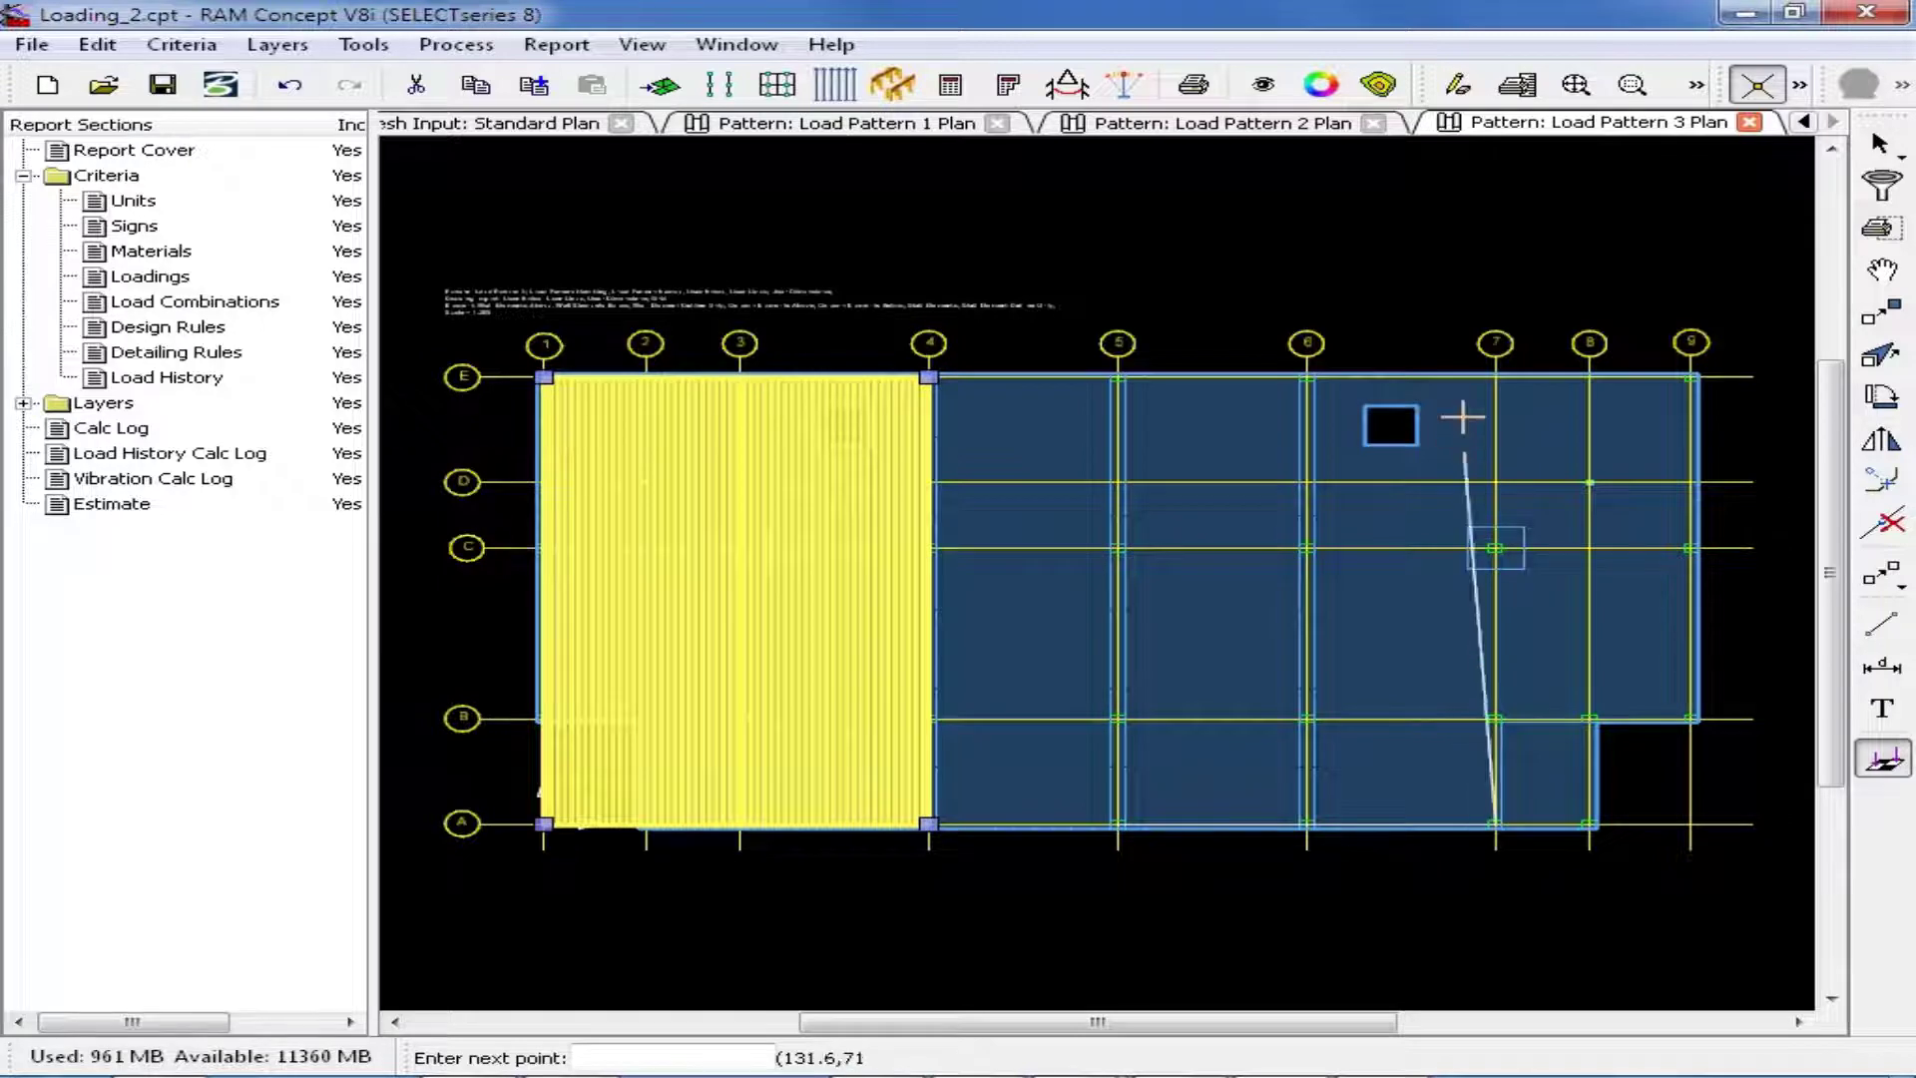
{"action": "left_click", "coordinate": [1496, 377]}
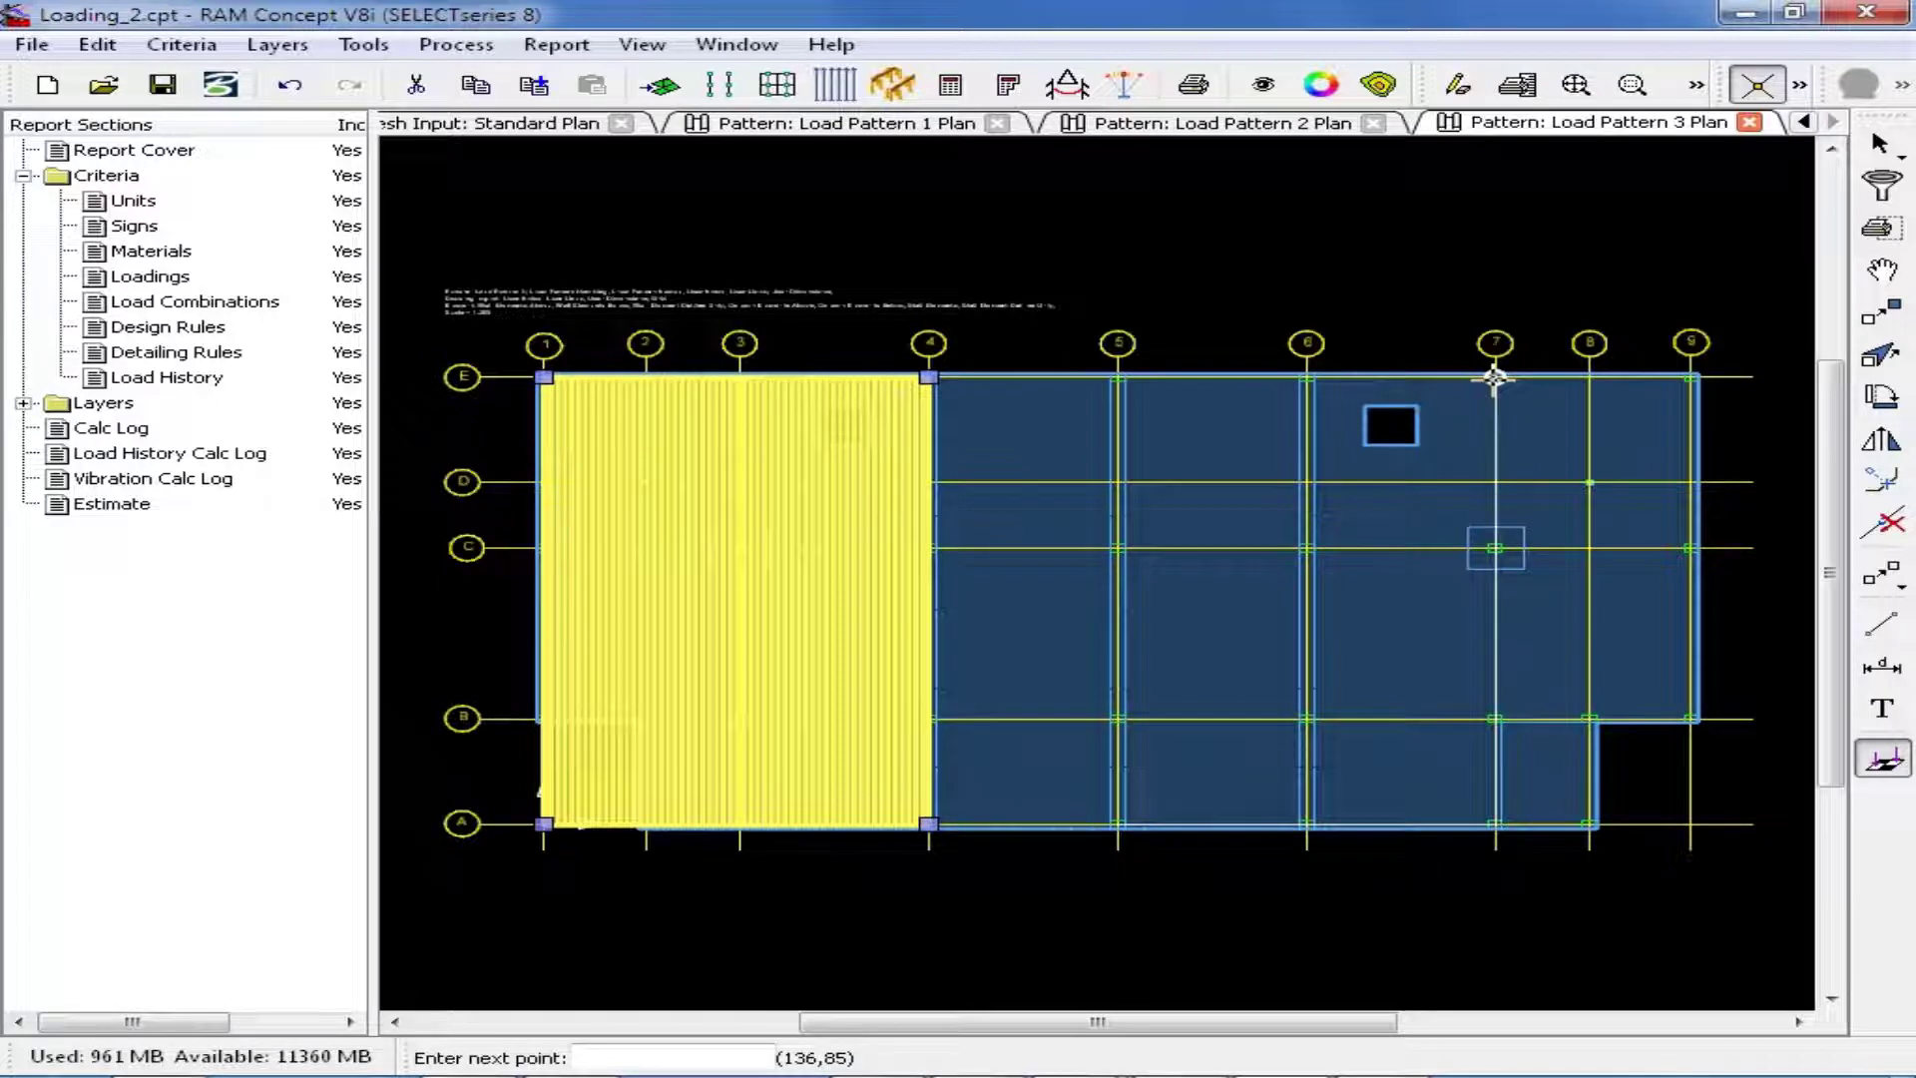
{"action": "left_click", "coordinate": [1116, 378]}
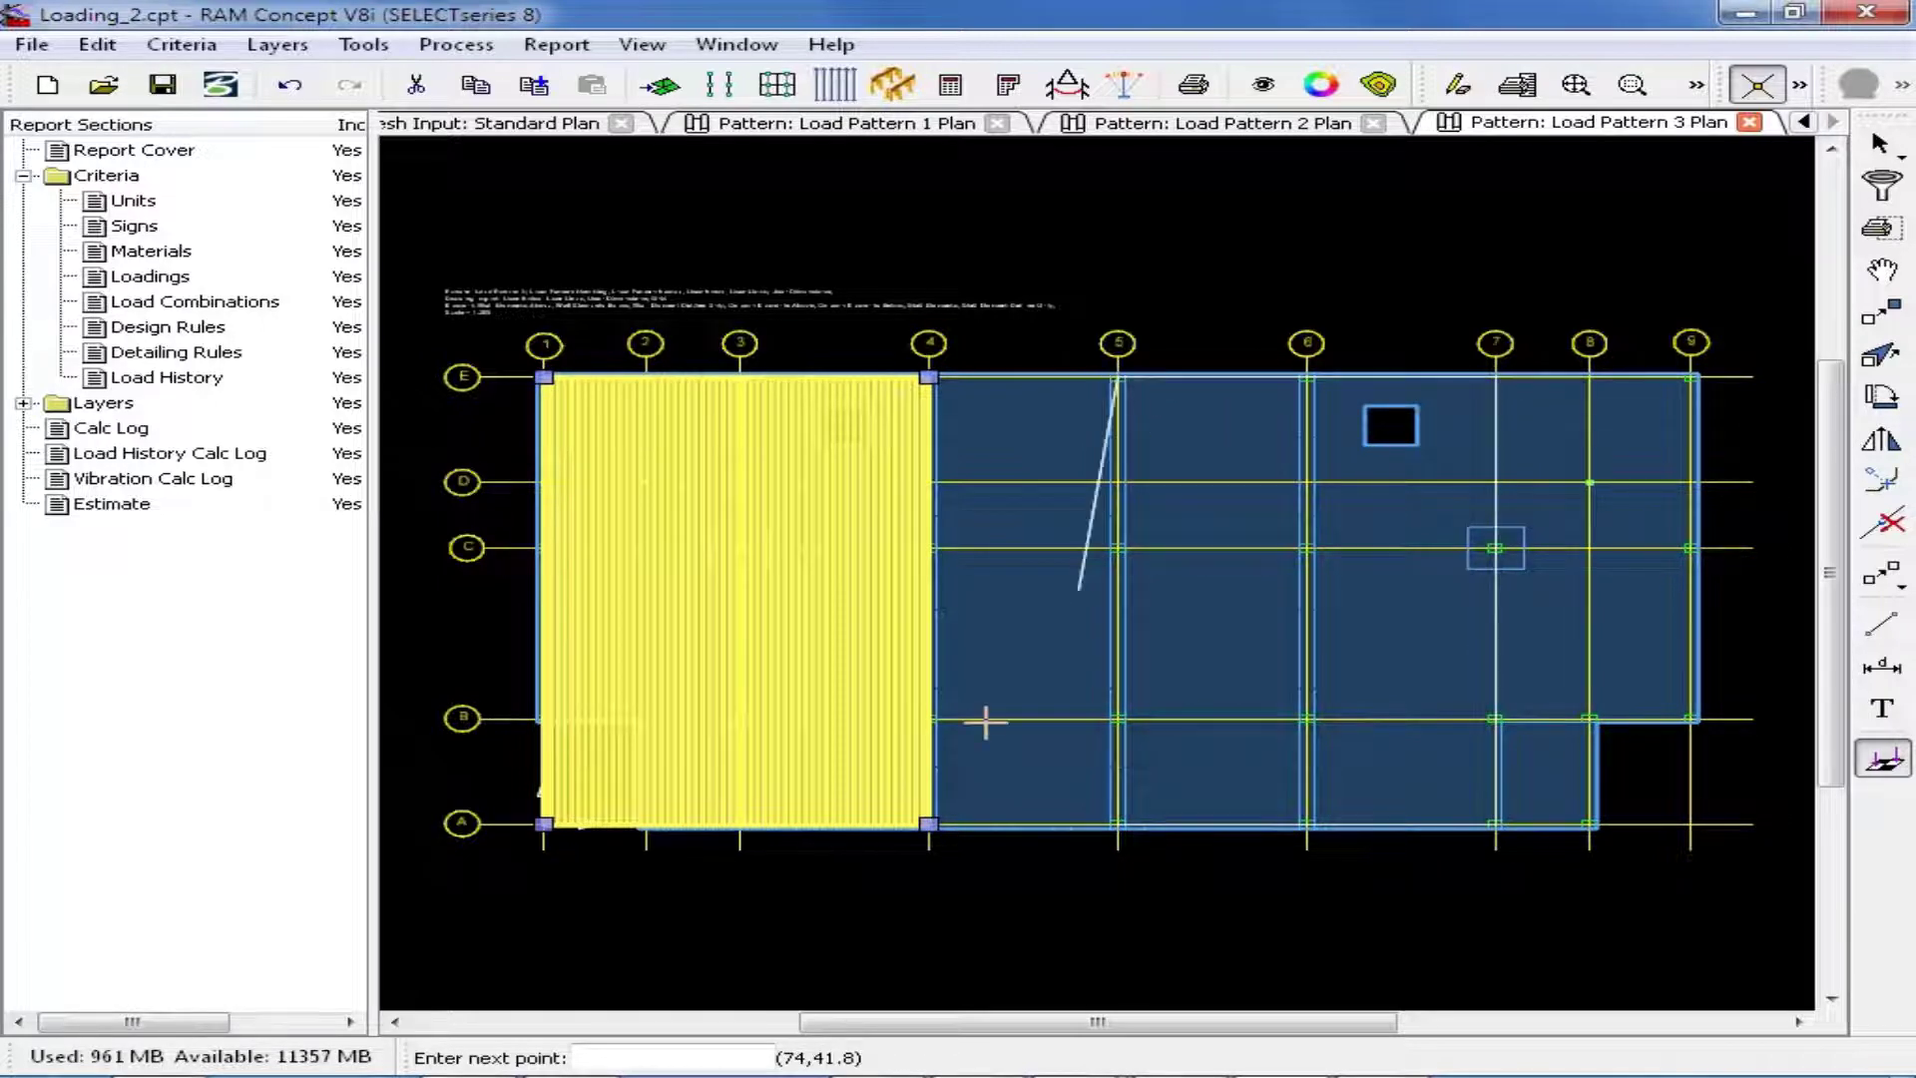
{"action": "left_click", "coordinate": [1117, 823]}
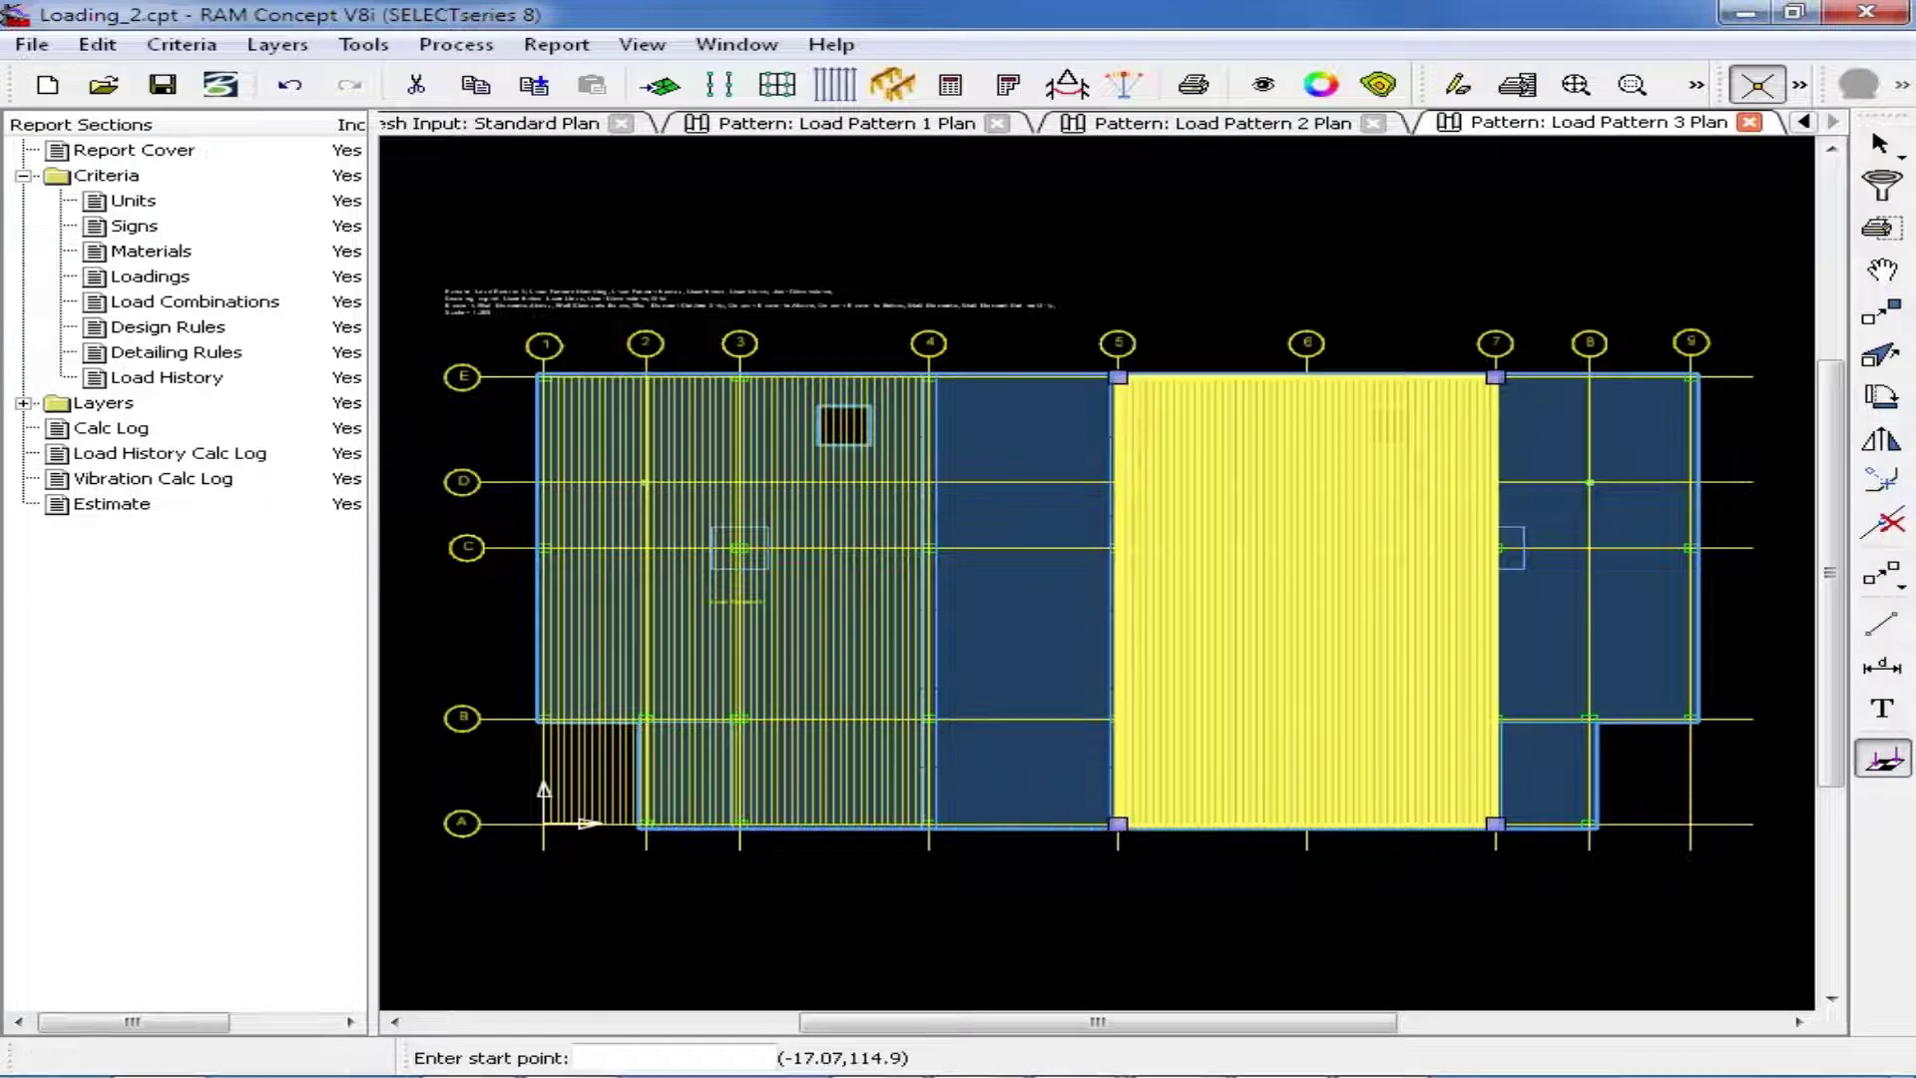
Open the Load Pattern 4 plan and set the Pattern Load tool's default pattern number to Pattern 4.
{"action": "left_click", "coordinate": [276, 44]}
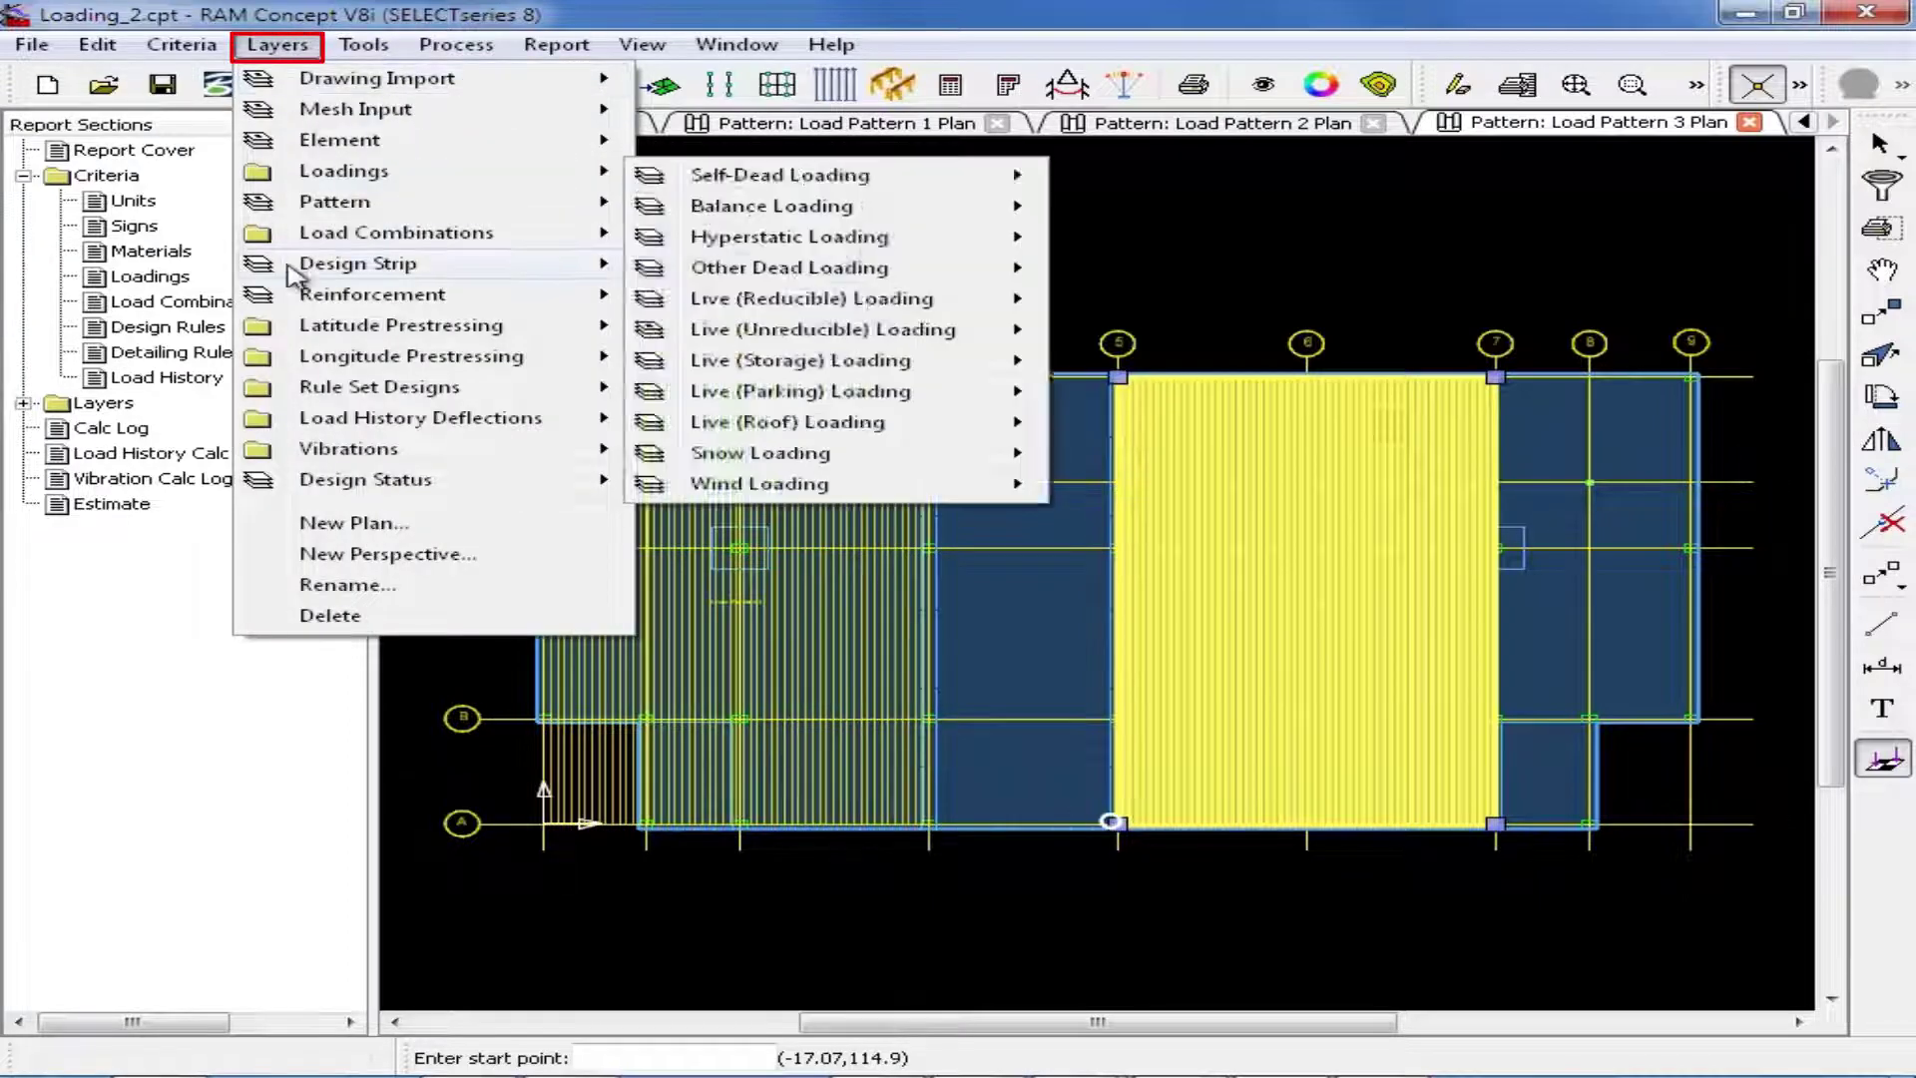
{"action": "mouse_move", "coordinate": [317, 205]}
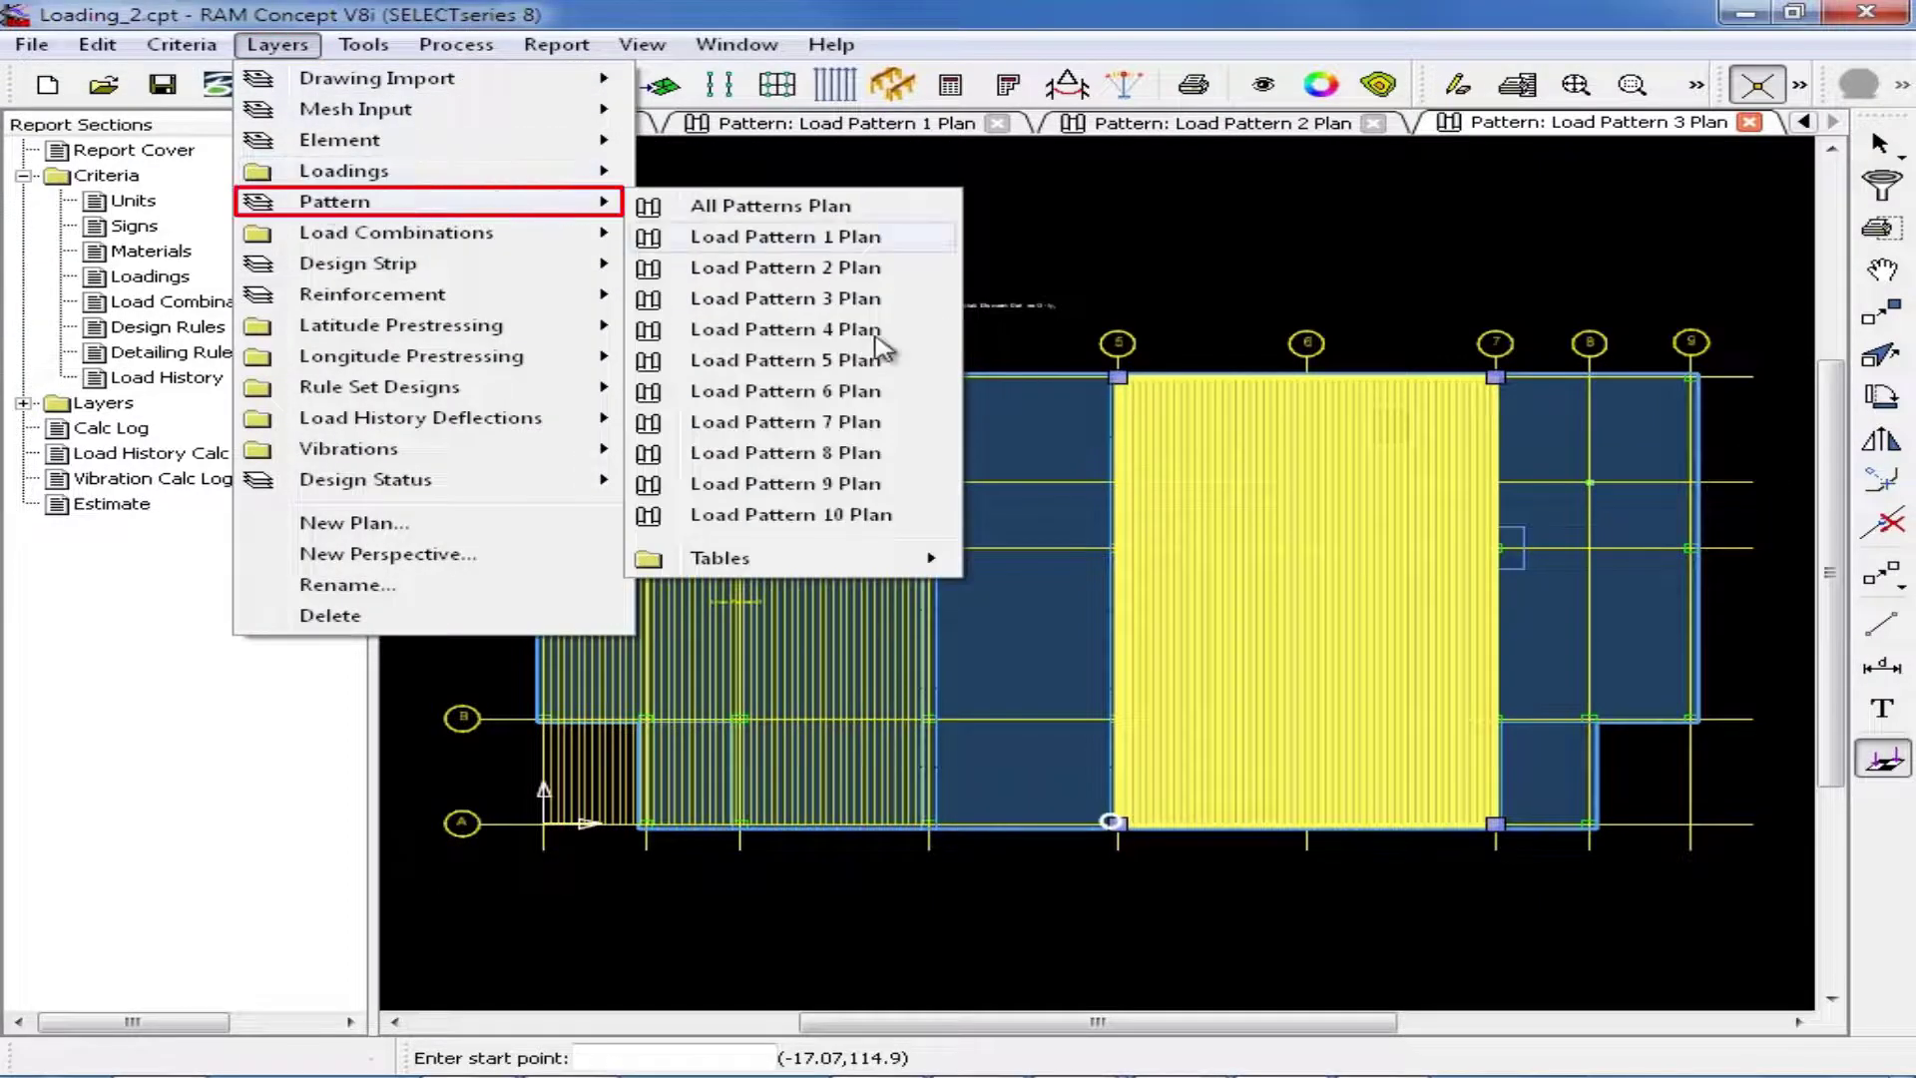
{"action": "left_click", "coordinate": [758, 326]}
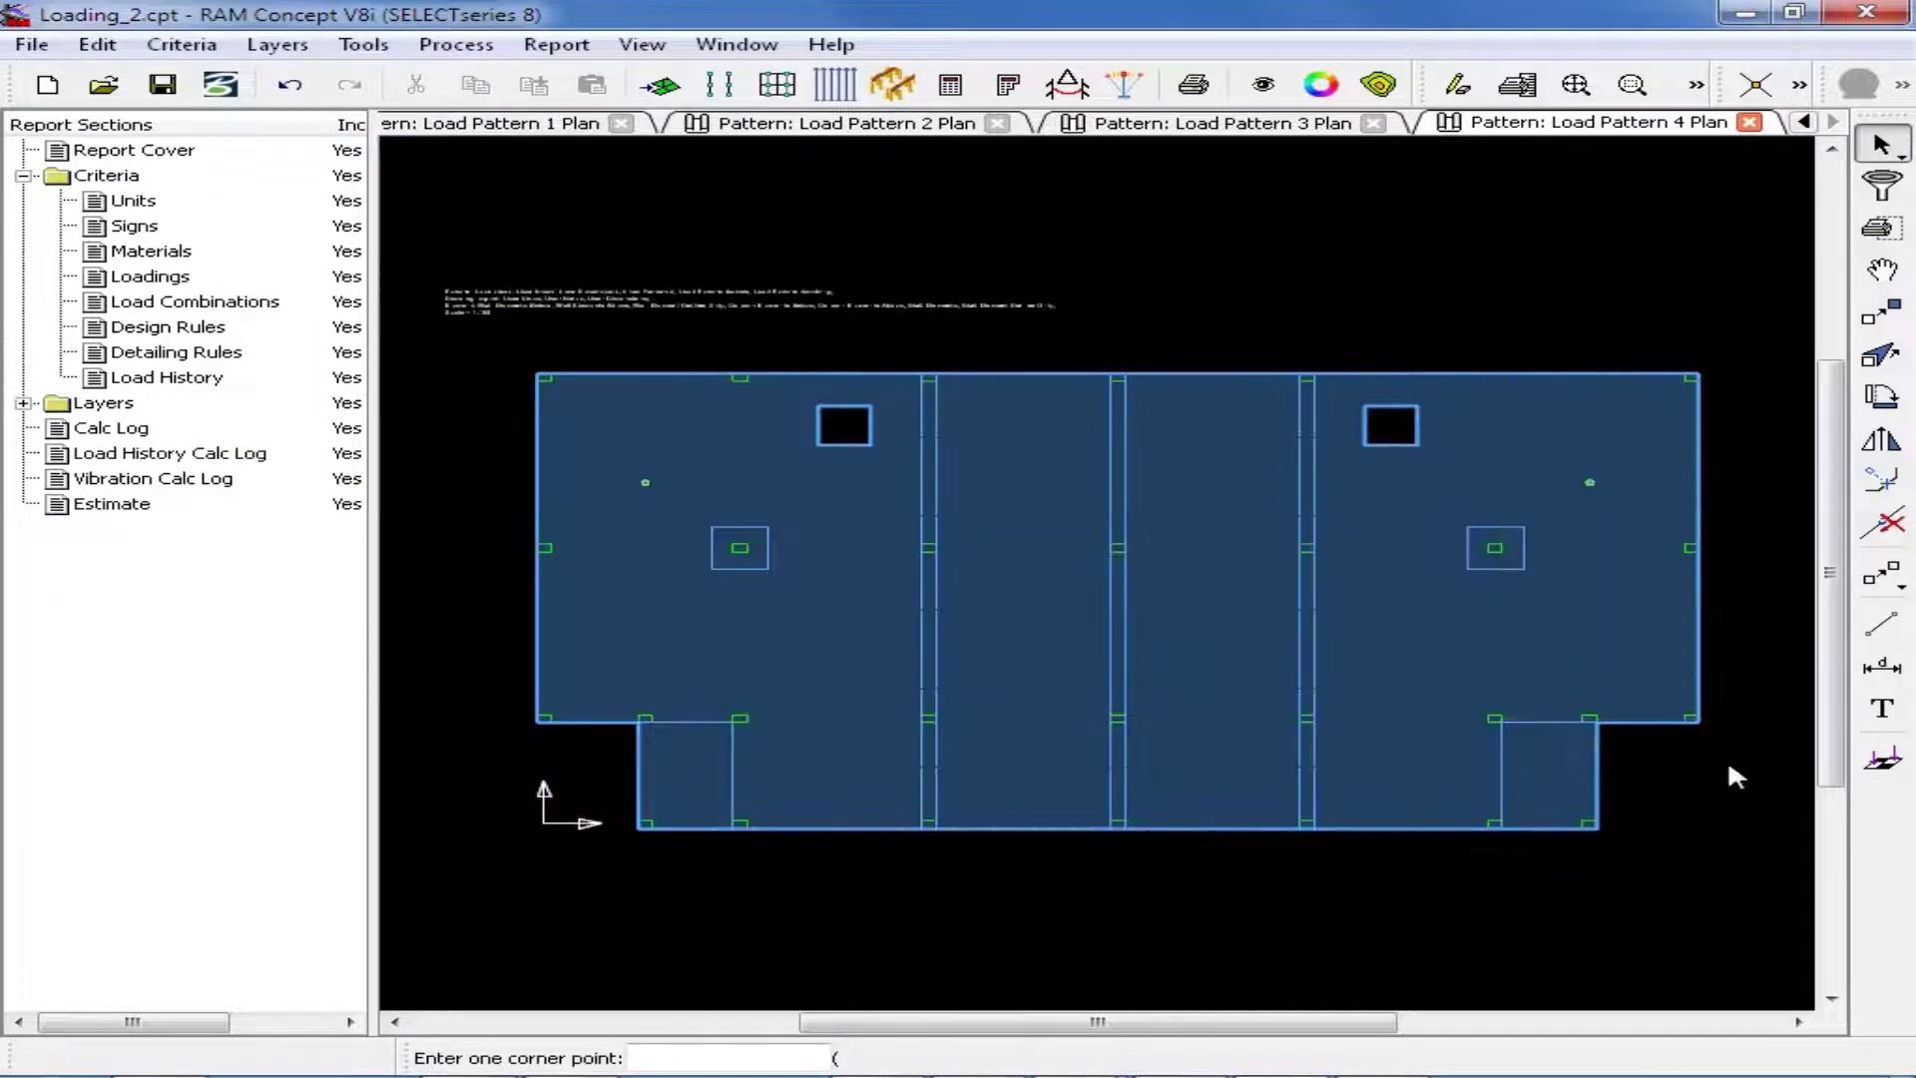
{"action": "double_click", "coordinate": [1882, 761]}
{"action": "left_click", "coordinate": [1048, 547]}
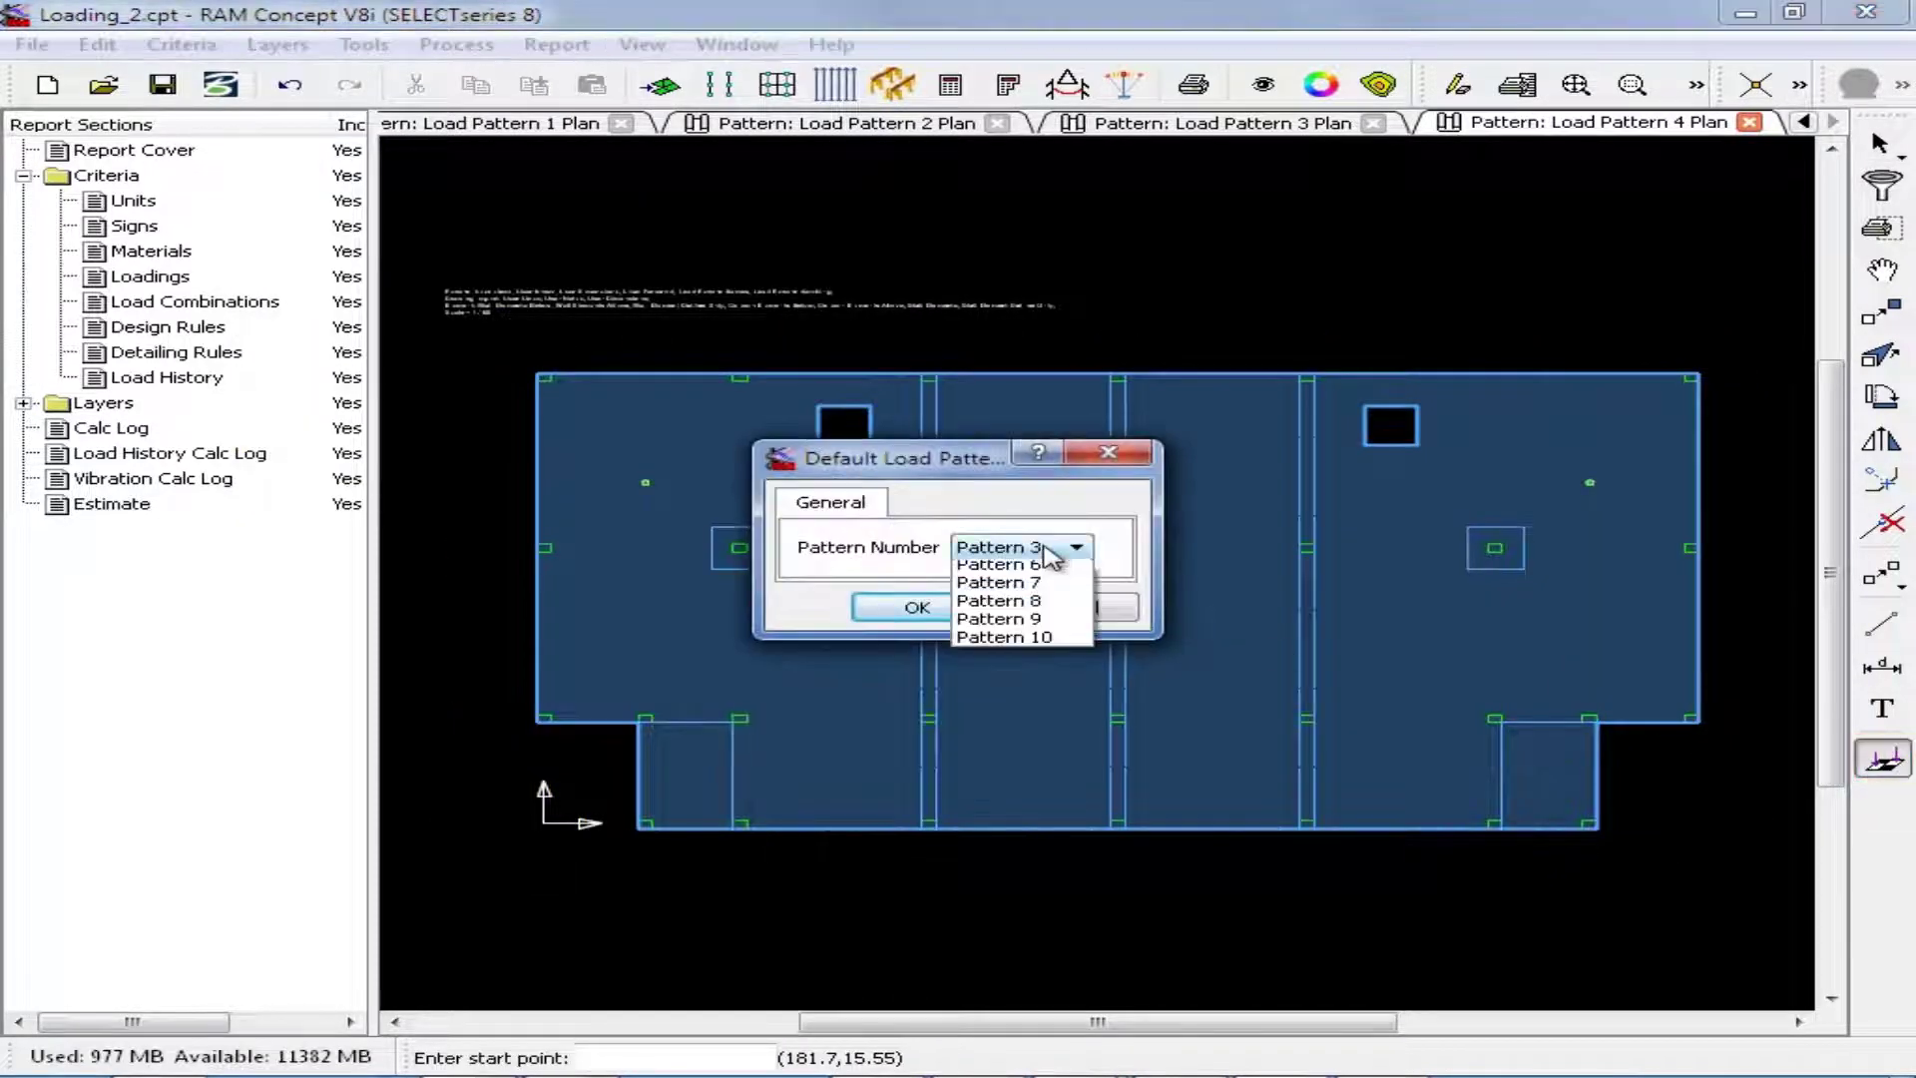
{"action": "left_click", "coordinate": [998, 626]}
{"action": "left_click", "coordinate": [917, 607]}
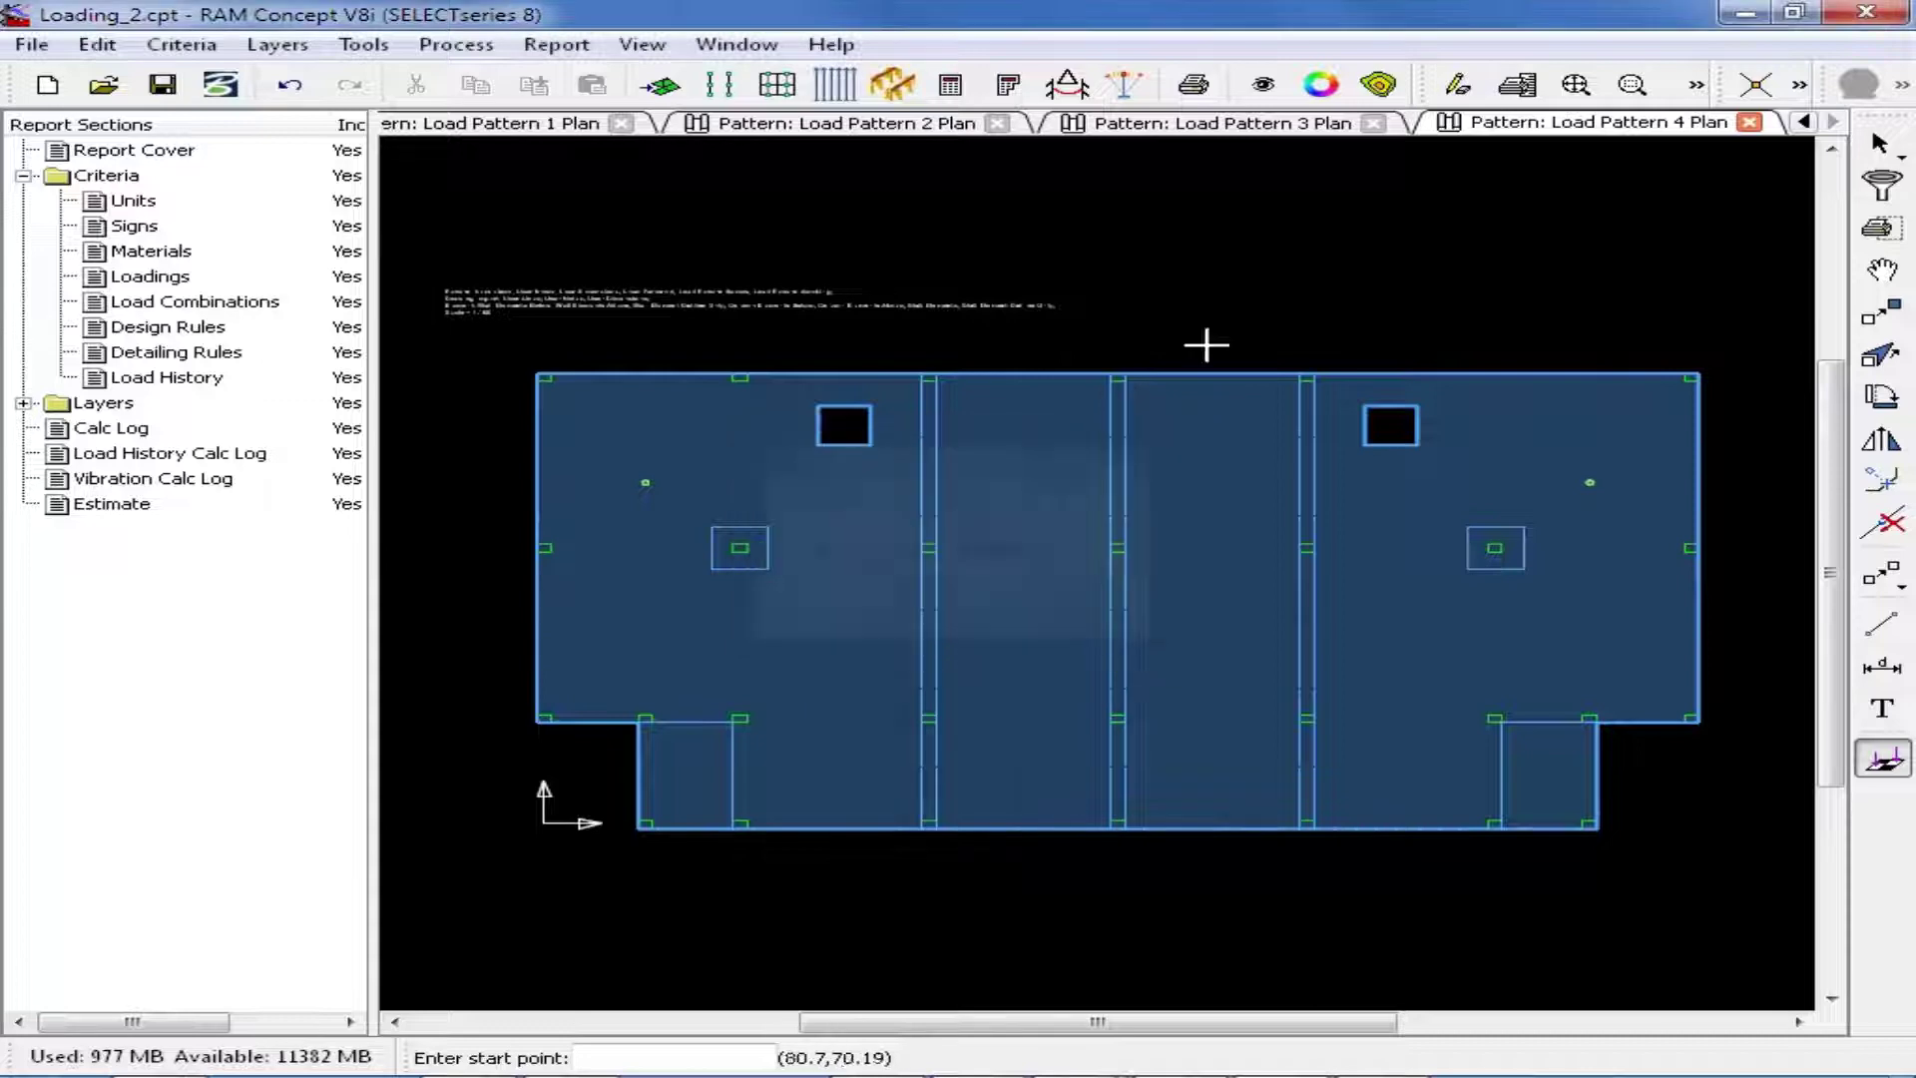
Make the CAD Grid layer visible on the Load Pattern 4 plan and turn on intersection snapping.
{"action": "left_click", "coordinate": [1263, 83]}
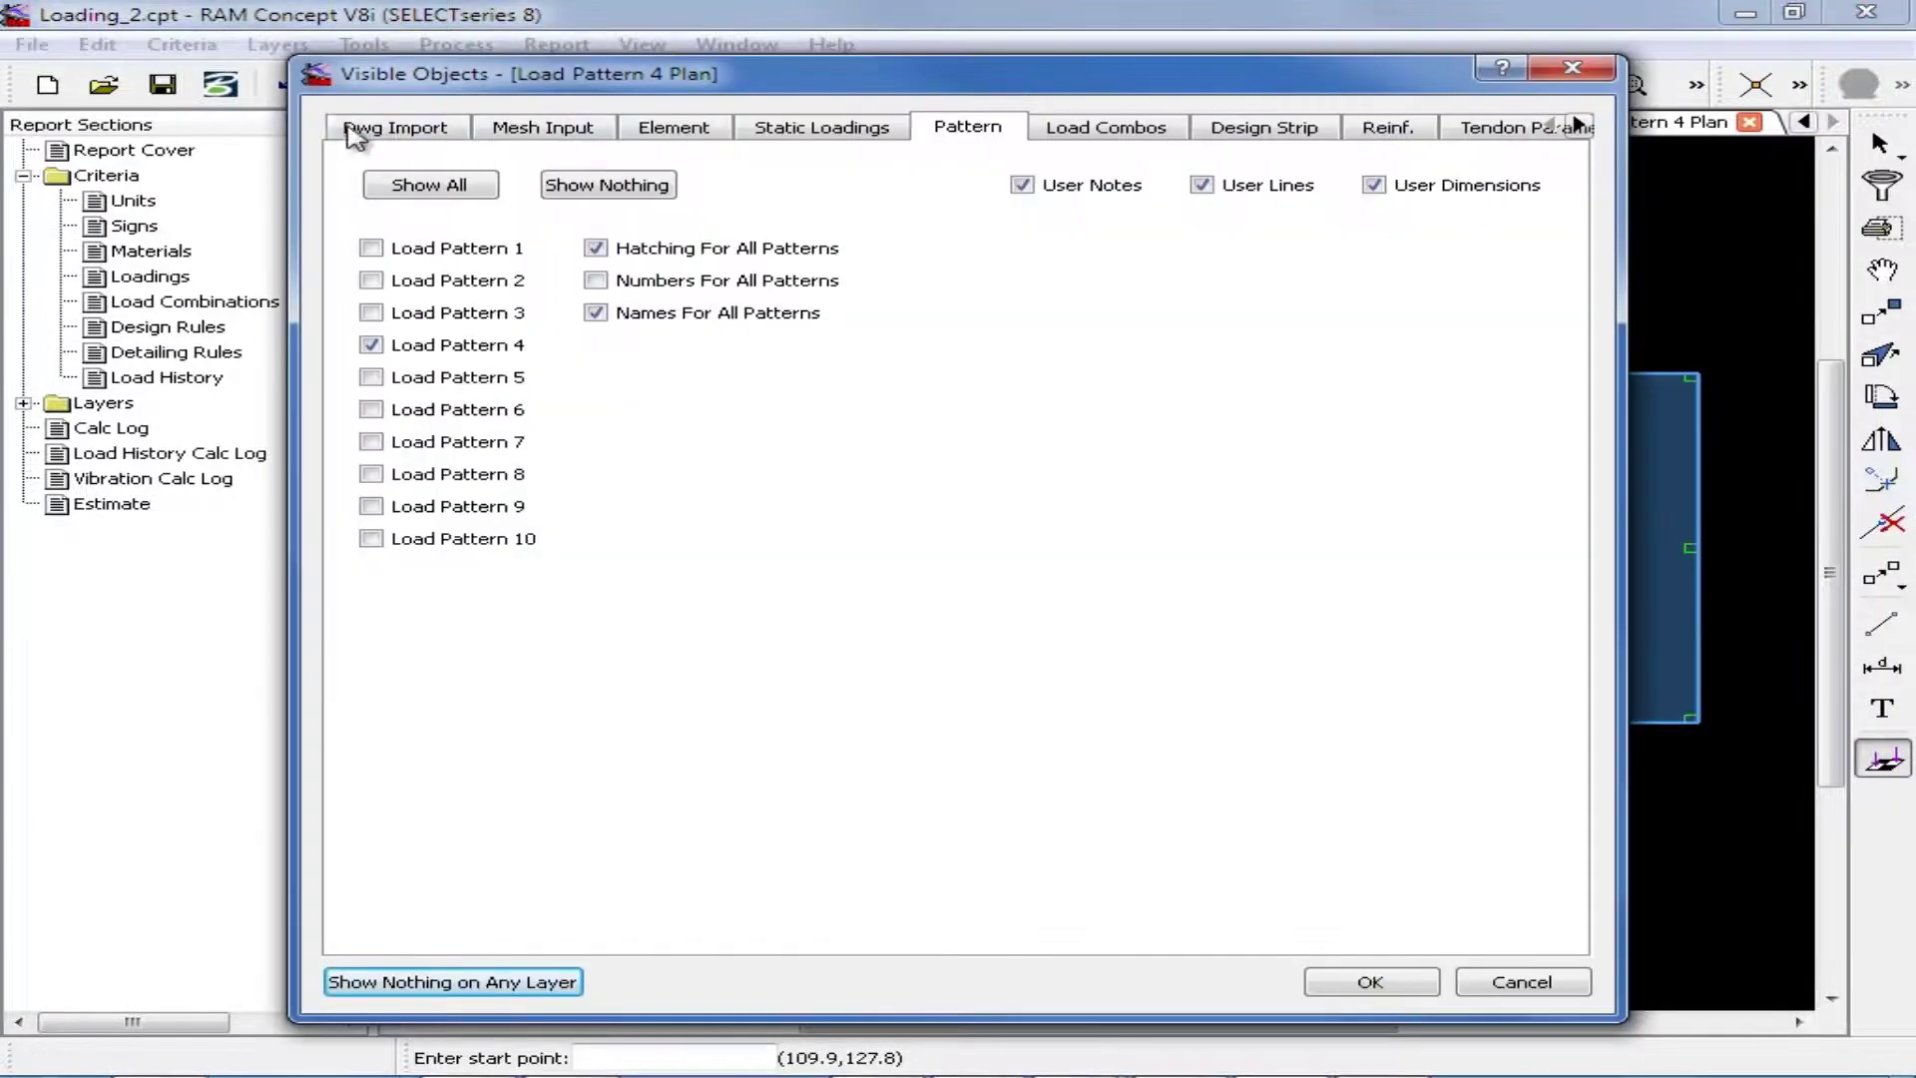
{"action": "left_click", "coordinate": [356, 134]}
{"action": "left_click", "coordinate": [380, 325]}
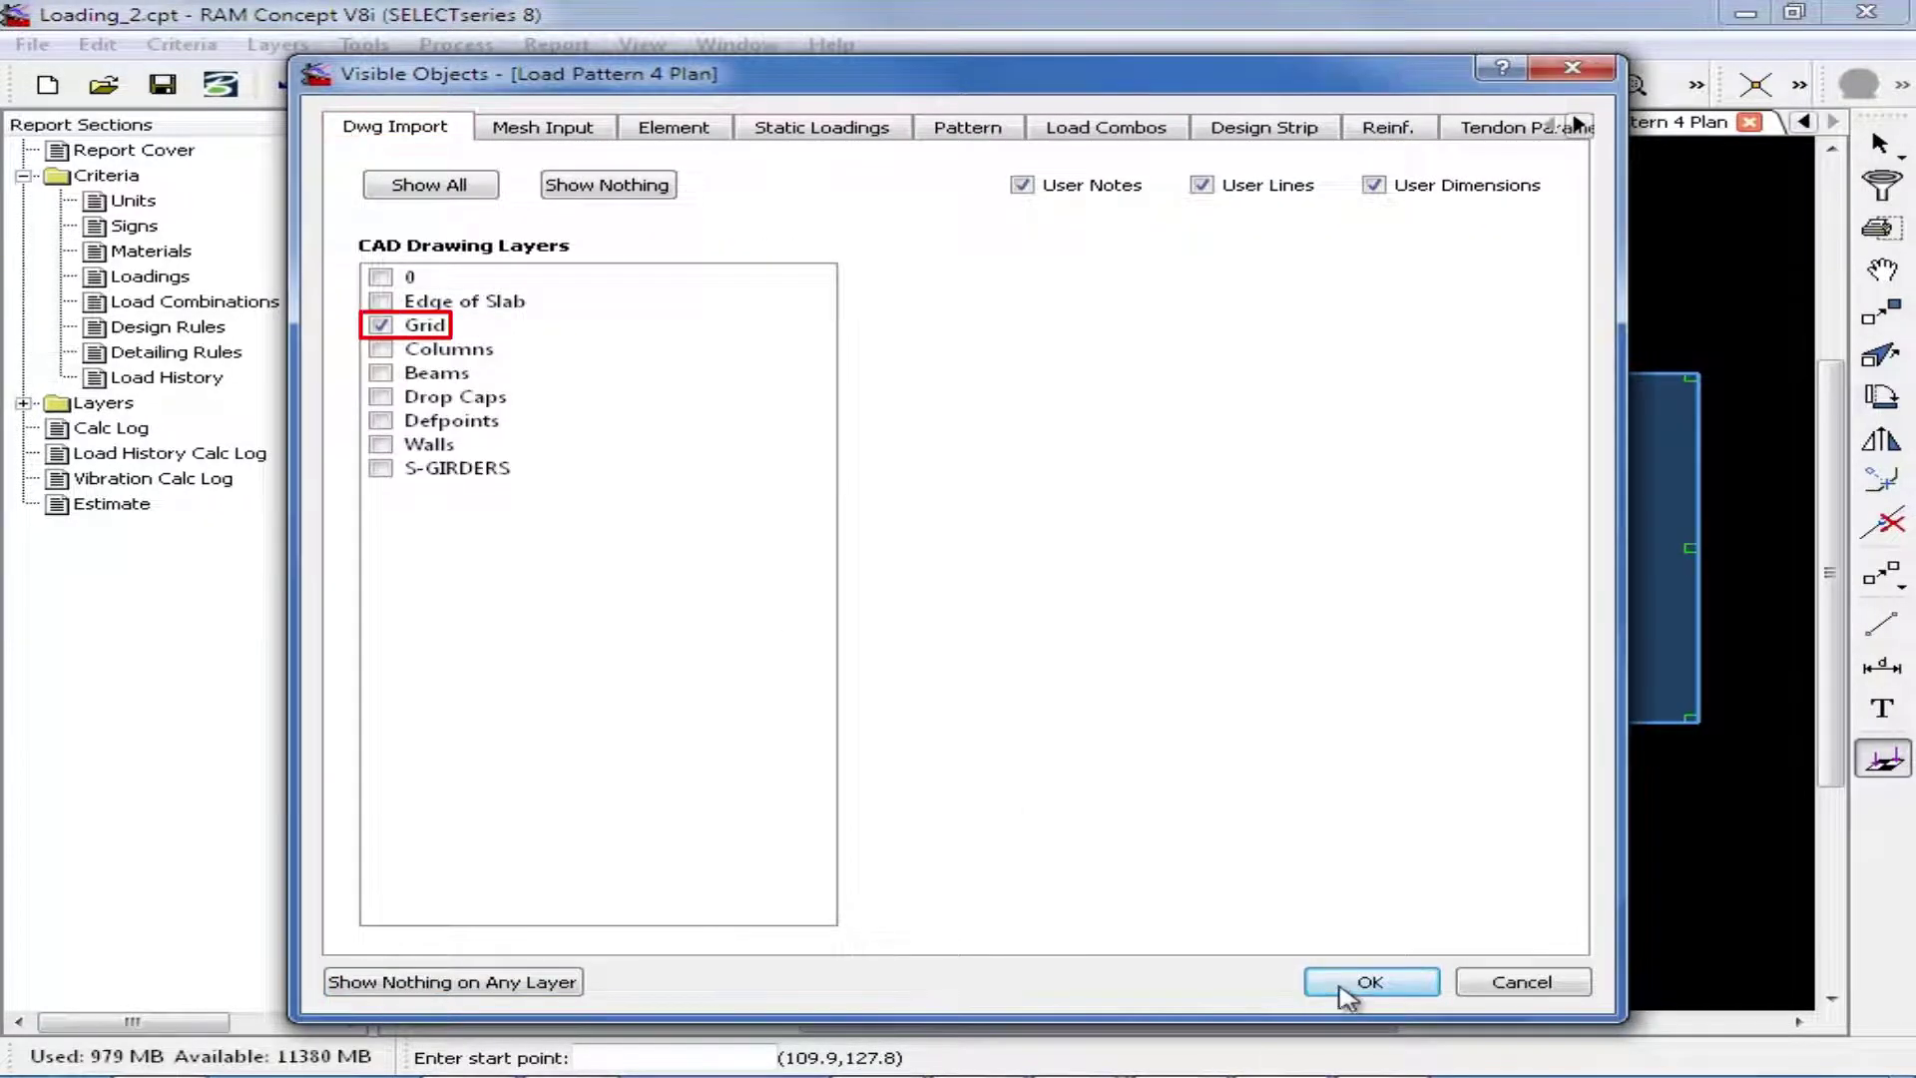
{"action": "left_click", "coordinate": [1342, 988]}
{"action": "left_click", "coordinate": [1741, 89]}
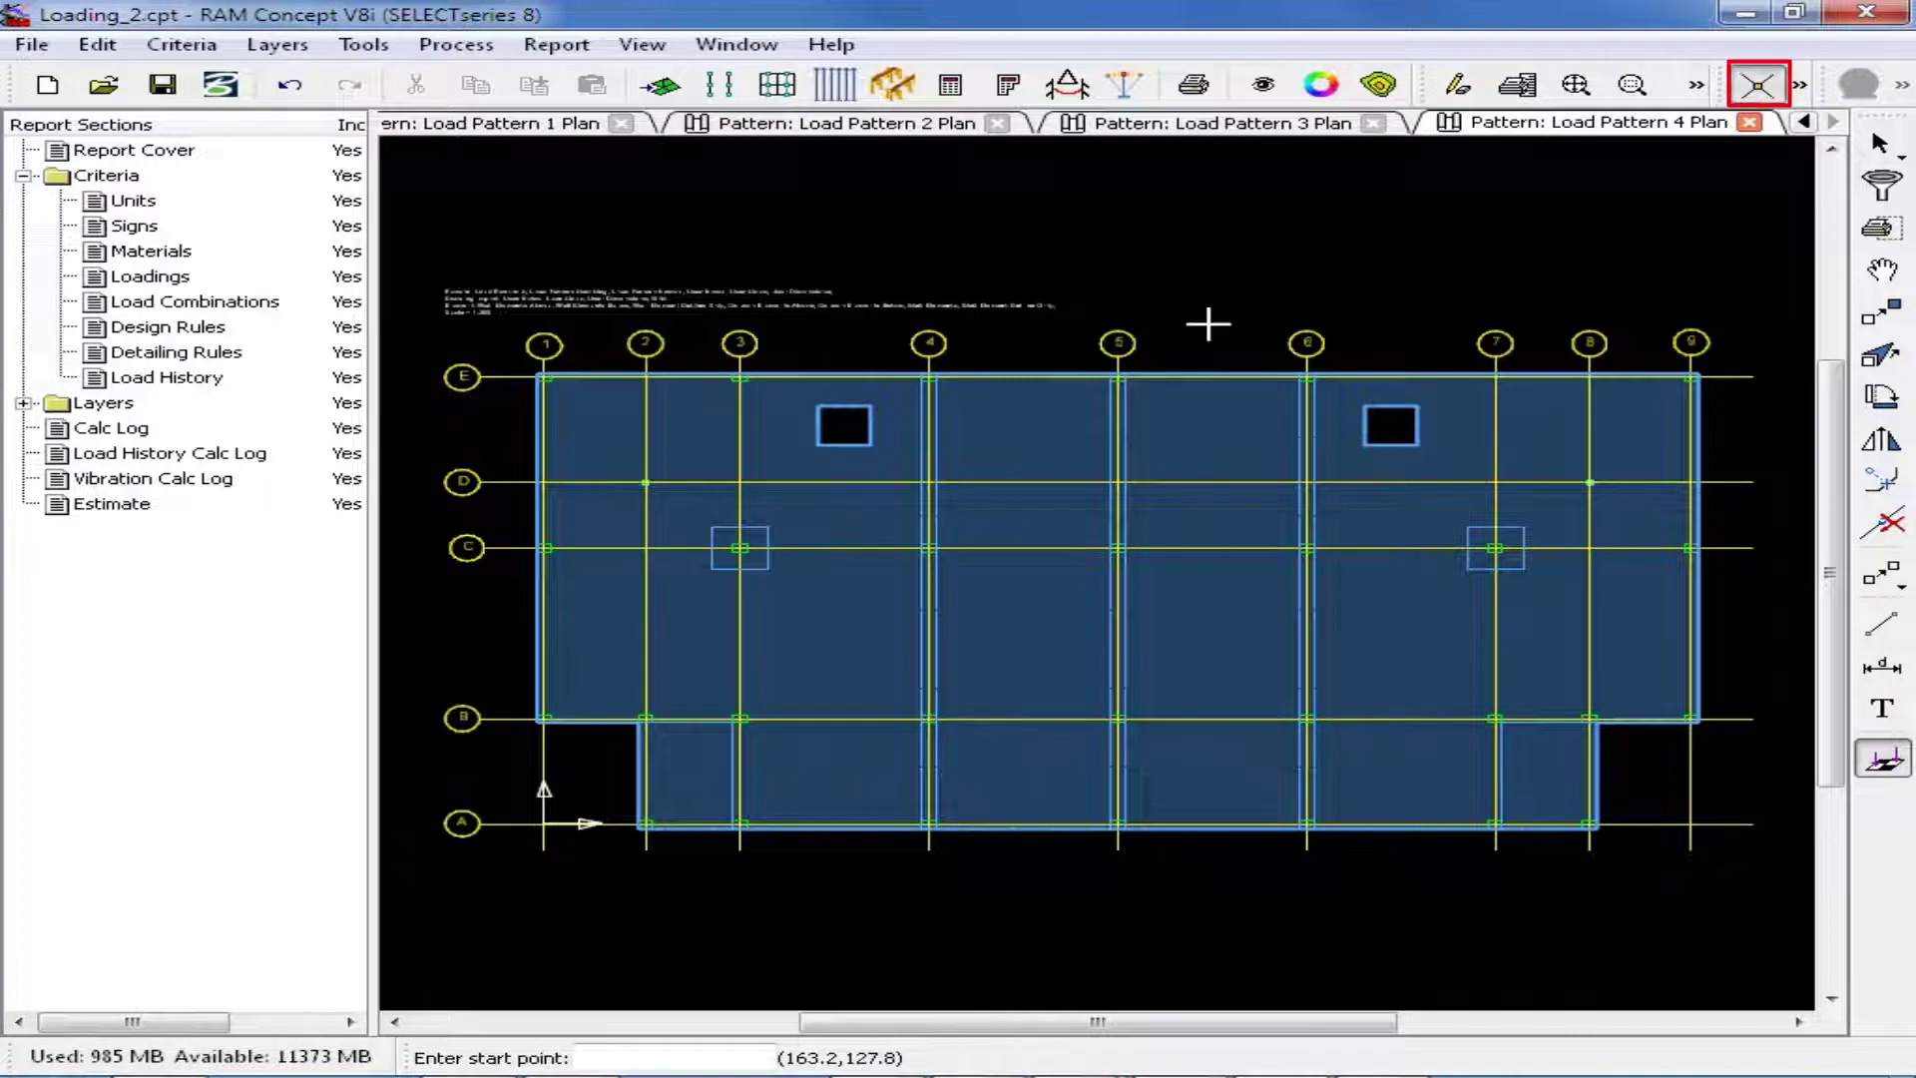
Draw a rectangular pattern load on the Load Pattern 4 plan between gridlines 3 and 5, spanning gridlines A to E.
{"action": "left_click", "coordinate": [739, 825]}
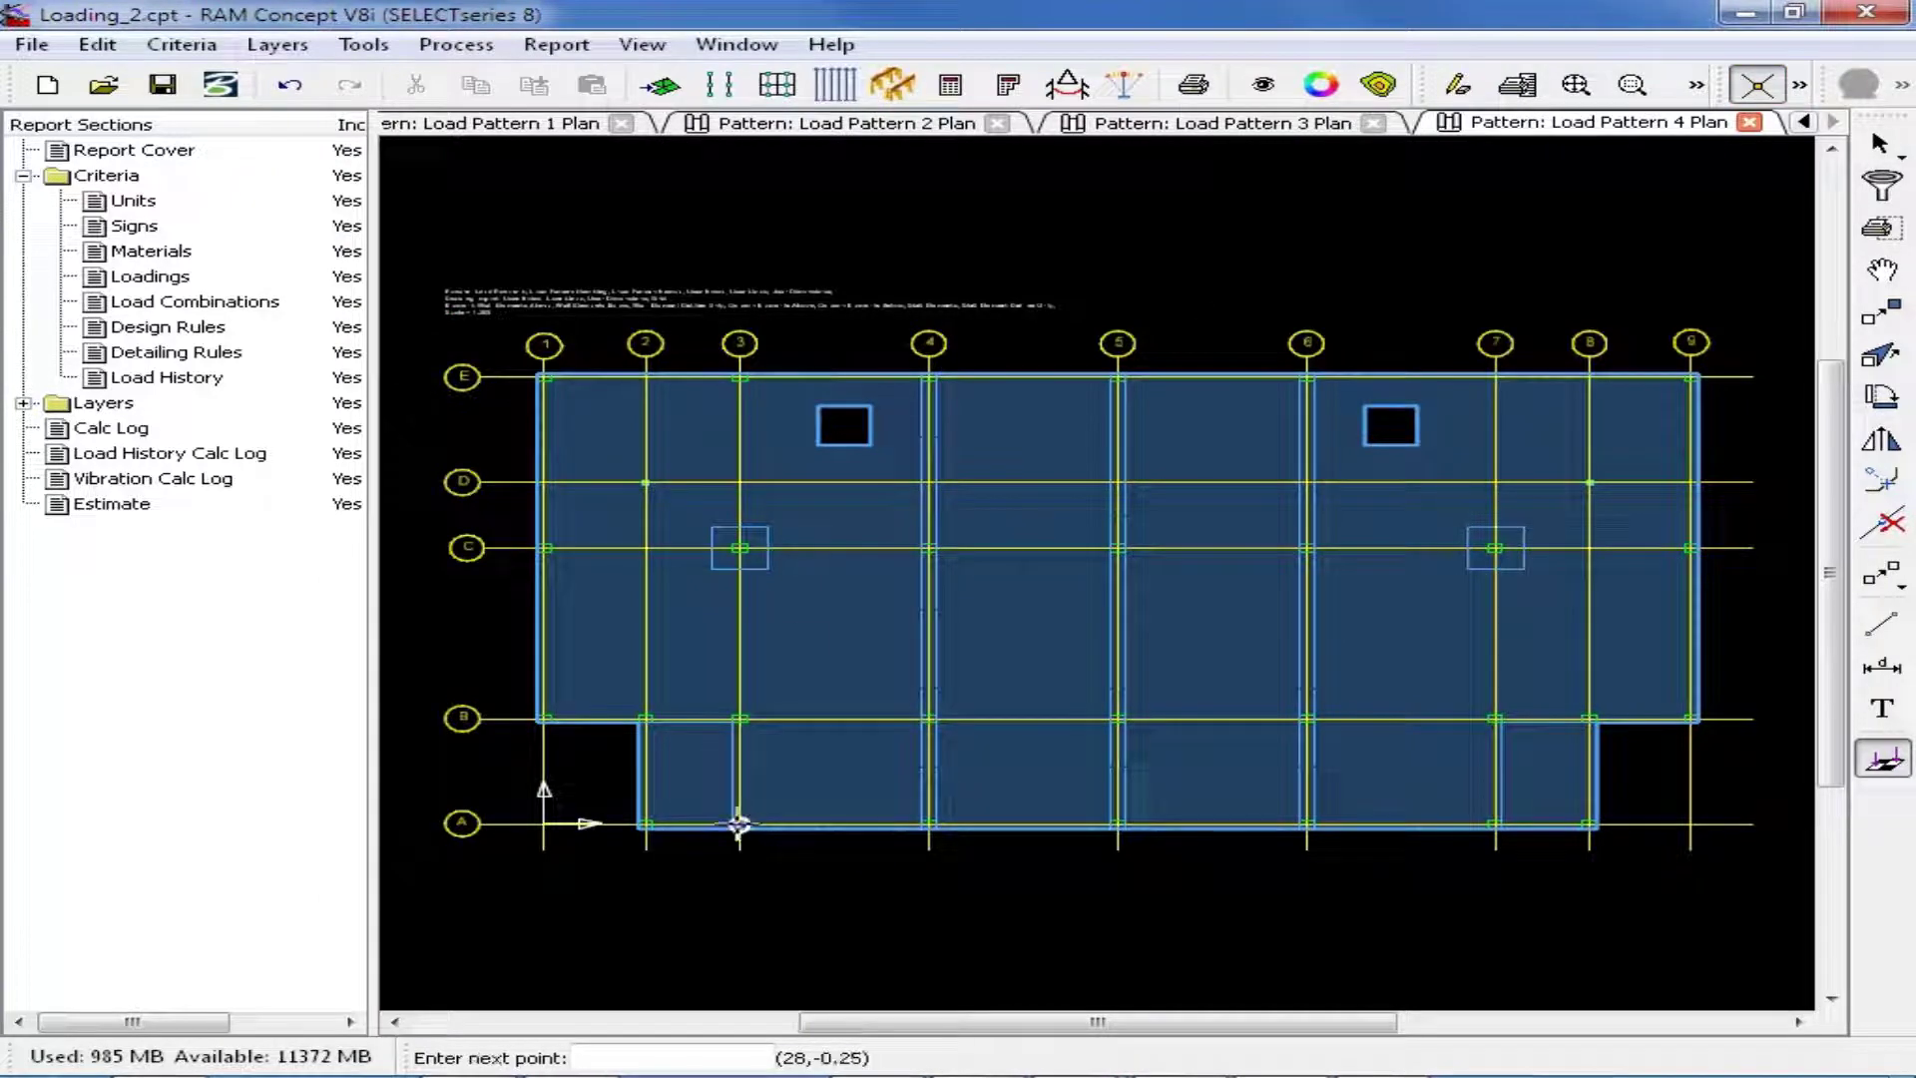
{"action": "left_click", "coordinate": [1117, 825]}
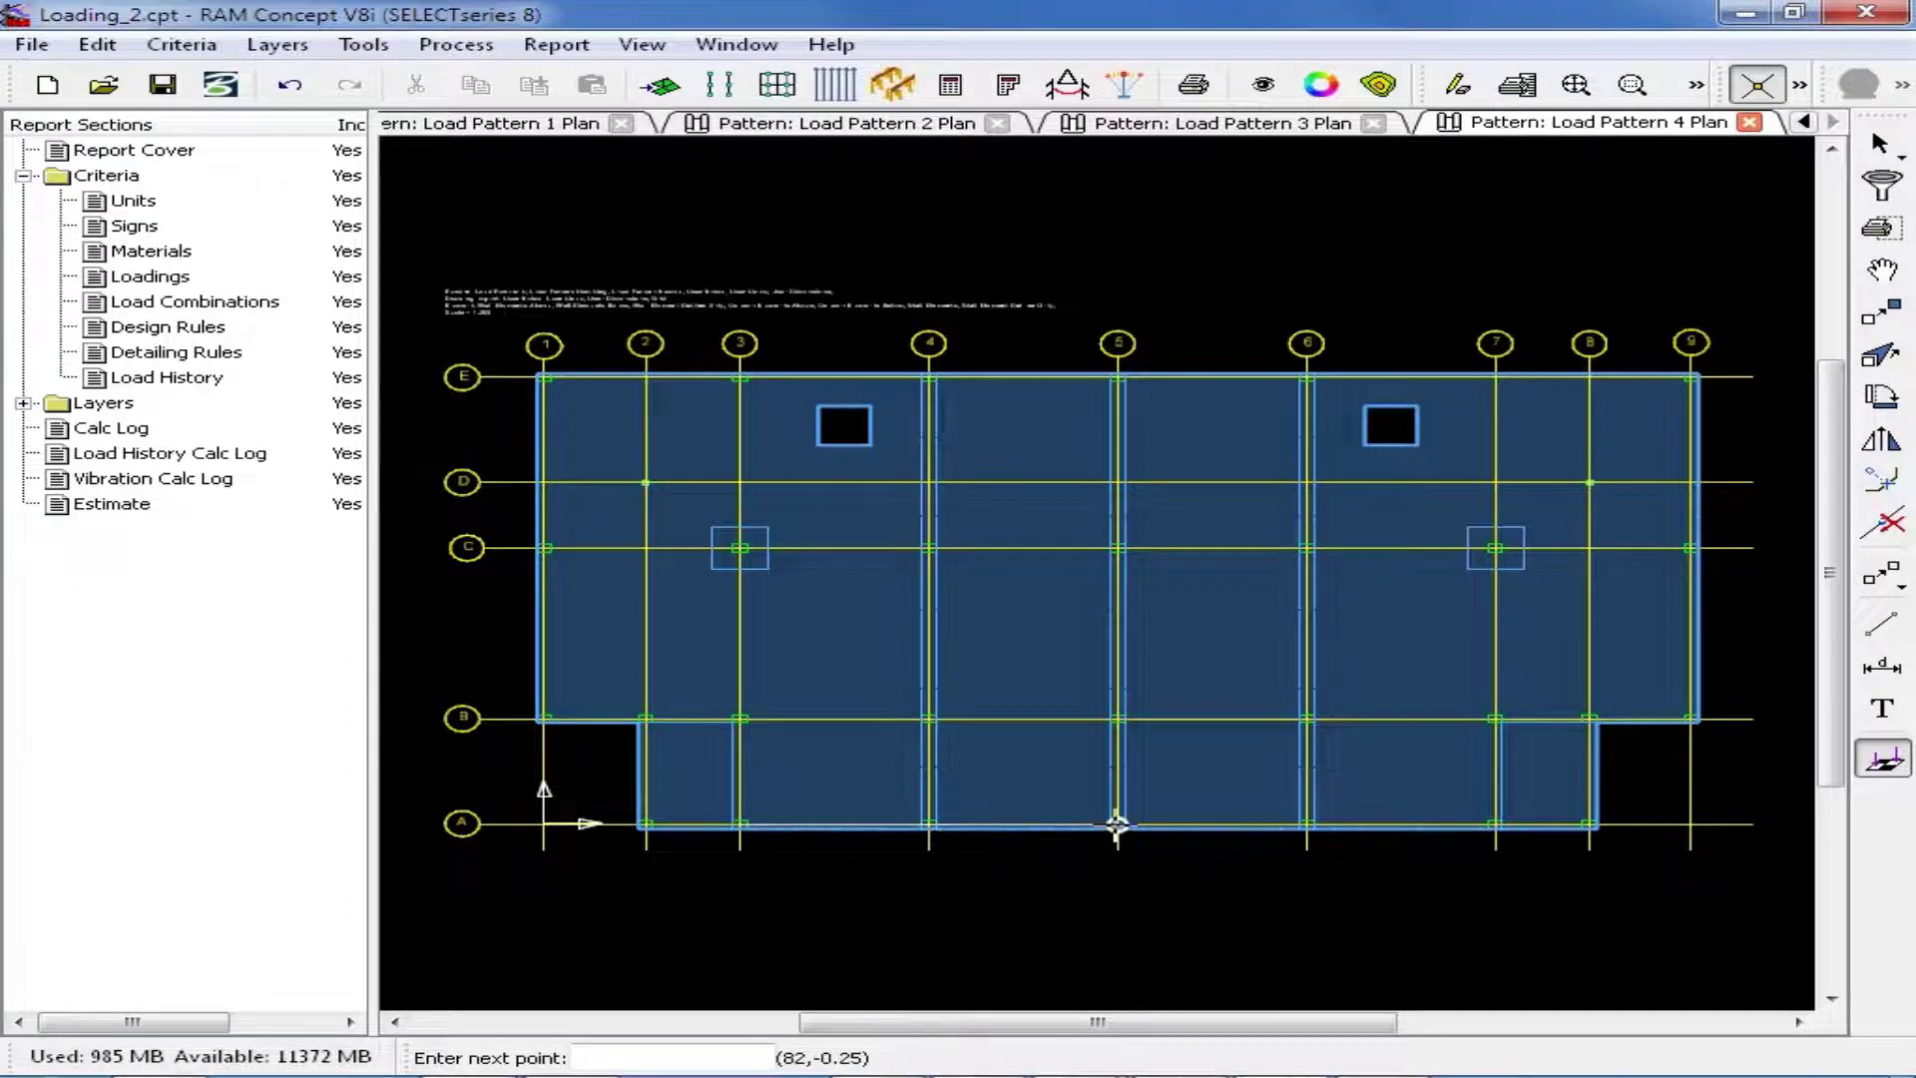
{"action": "left_click", "coordinate": [1118, 377]}
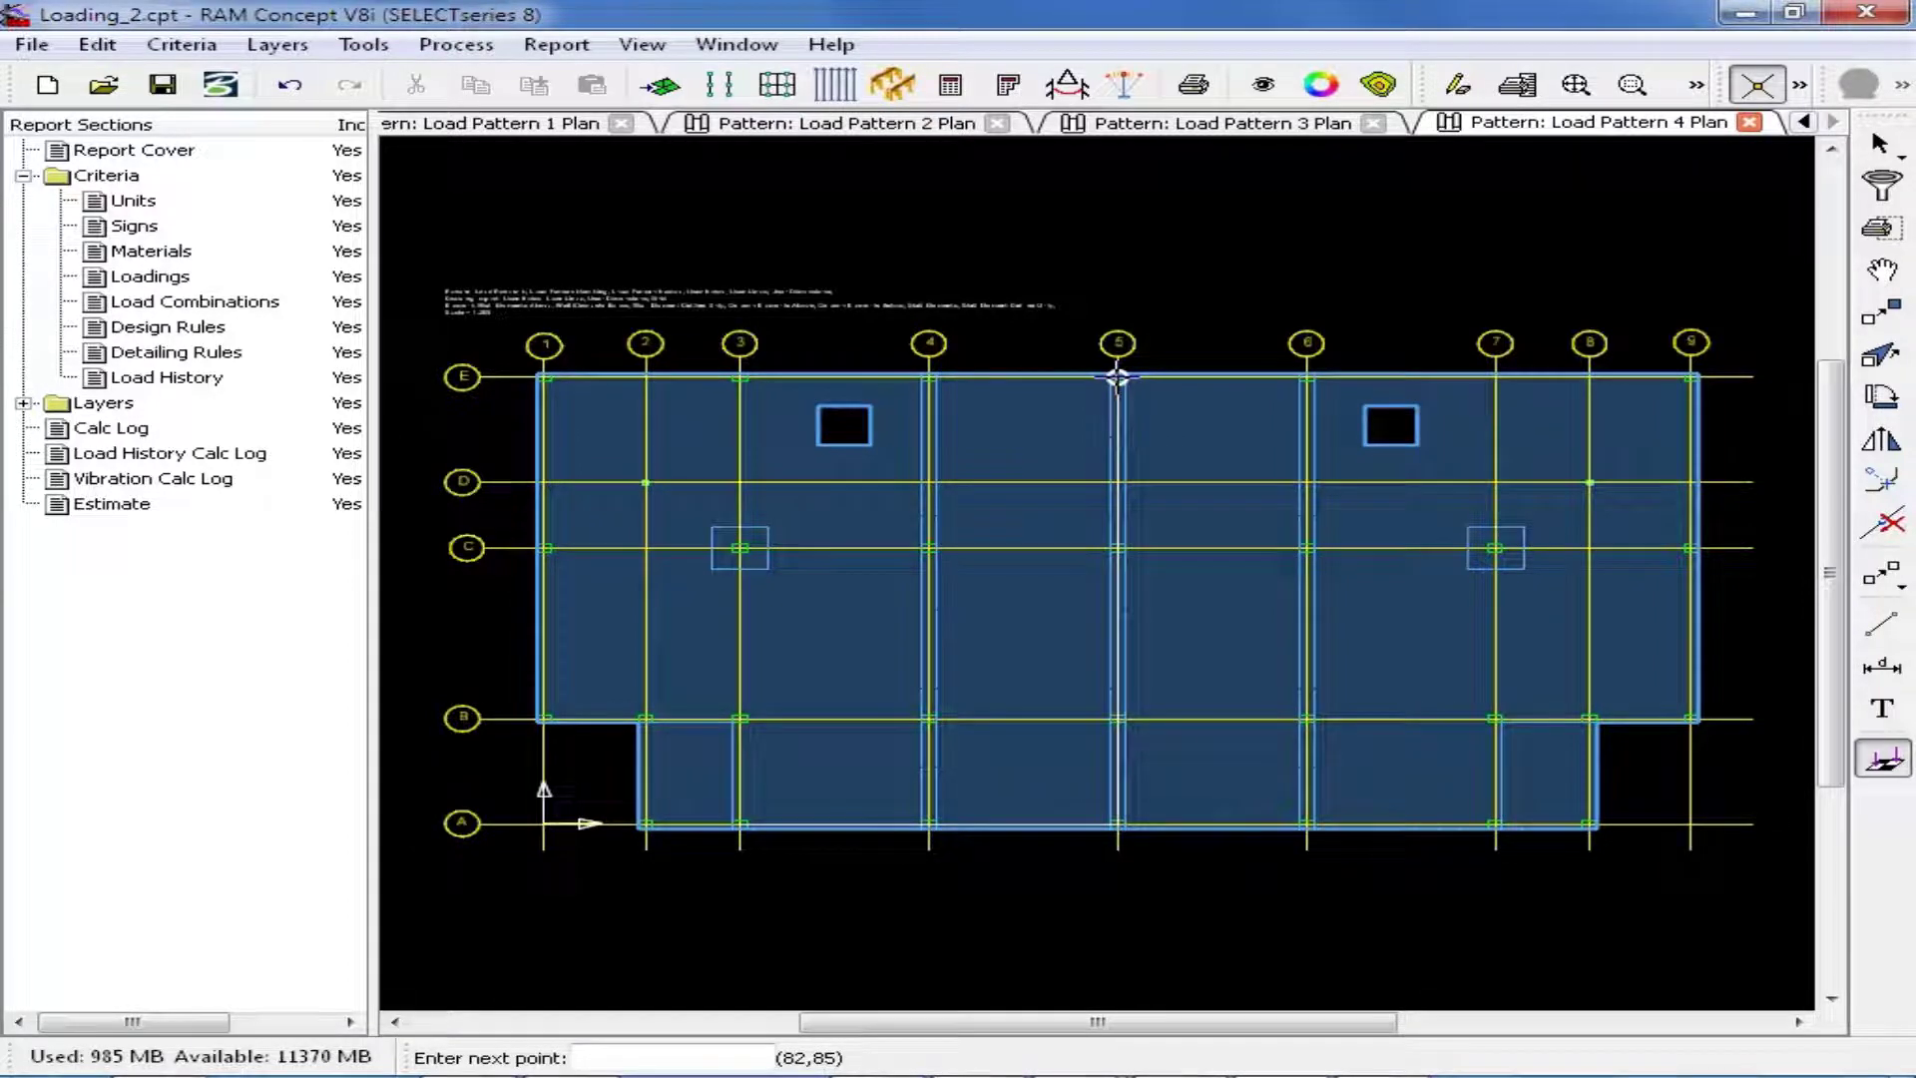
{"action": "left_click", "coordinate": [739, 377]}
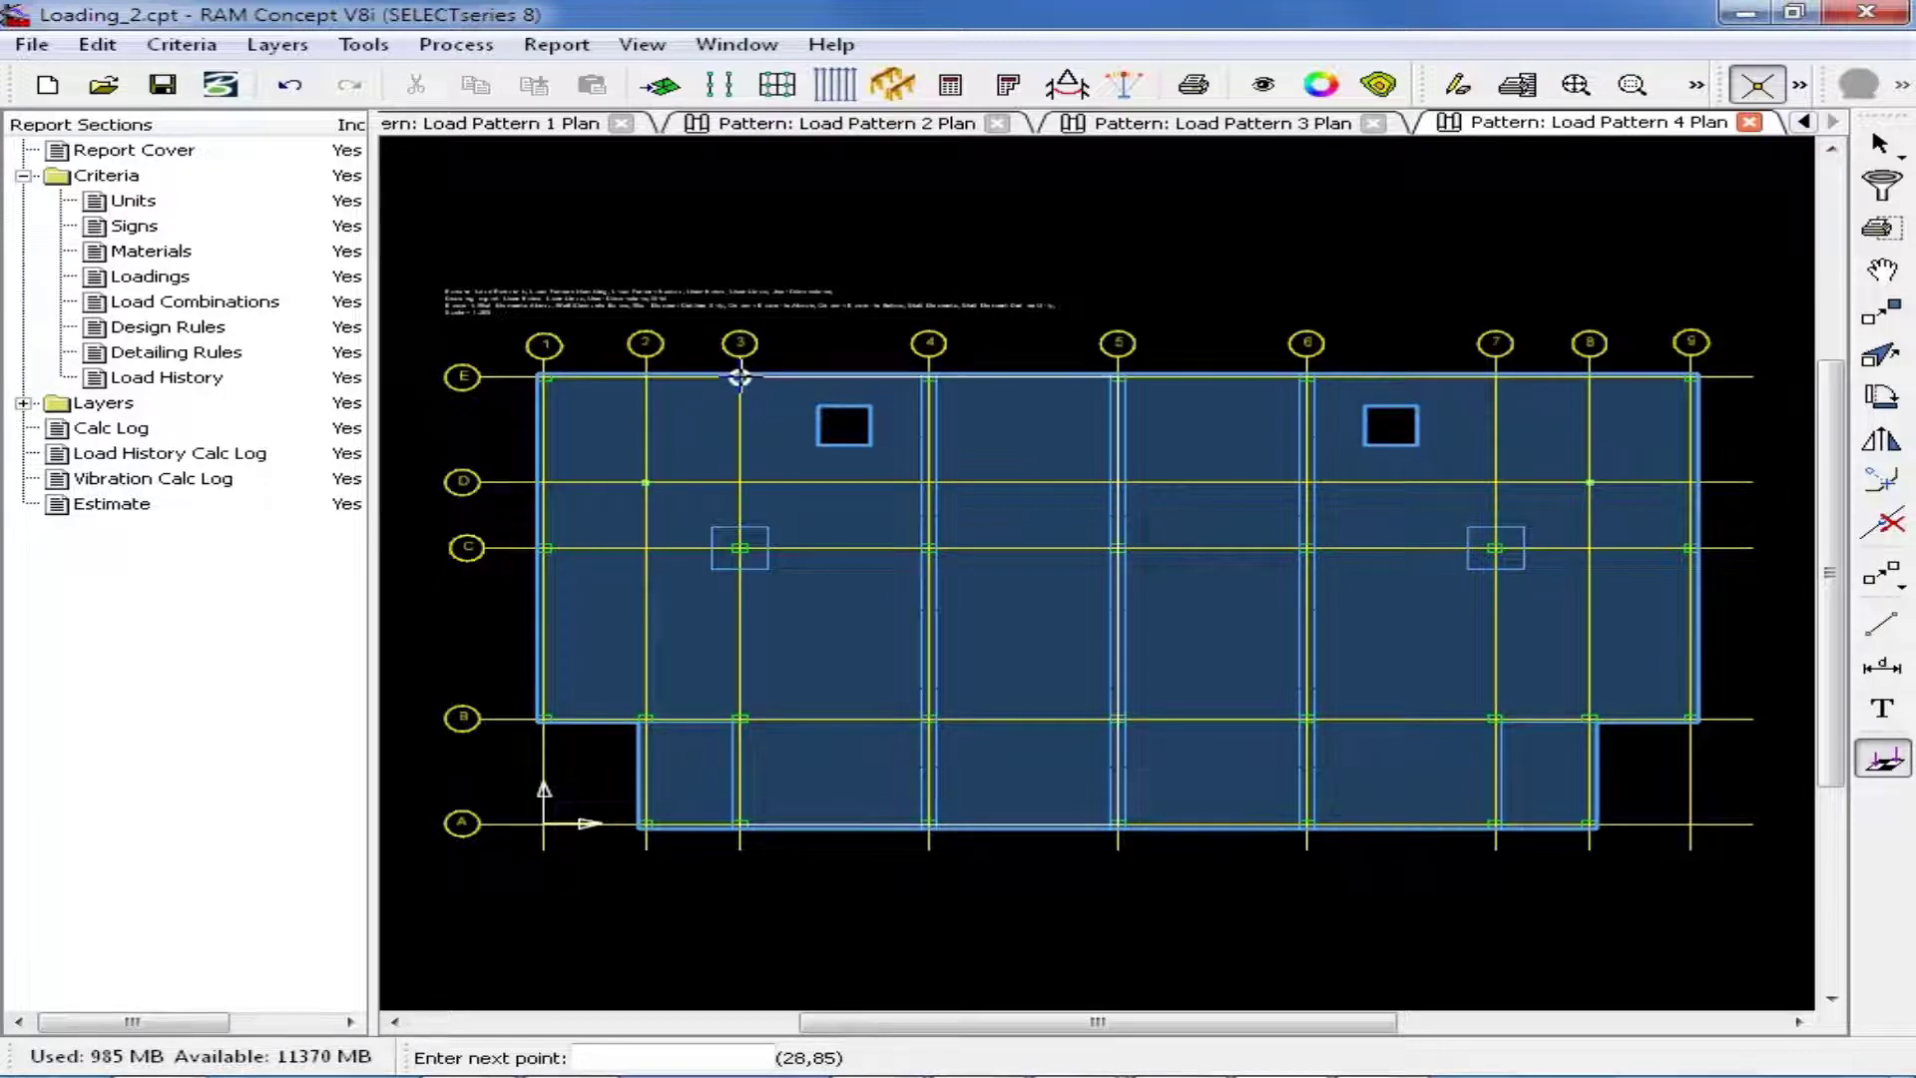
{"action": "double_click", "coordinate": [740, 823]}
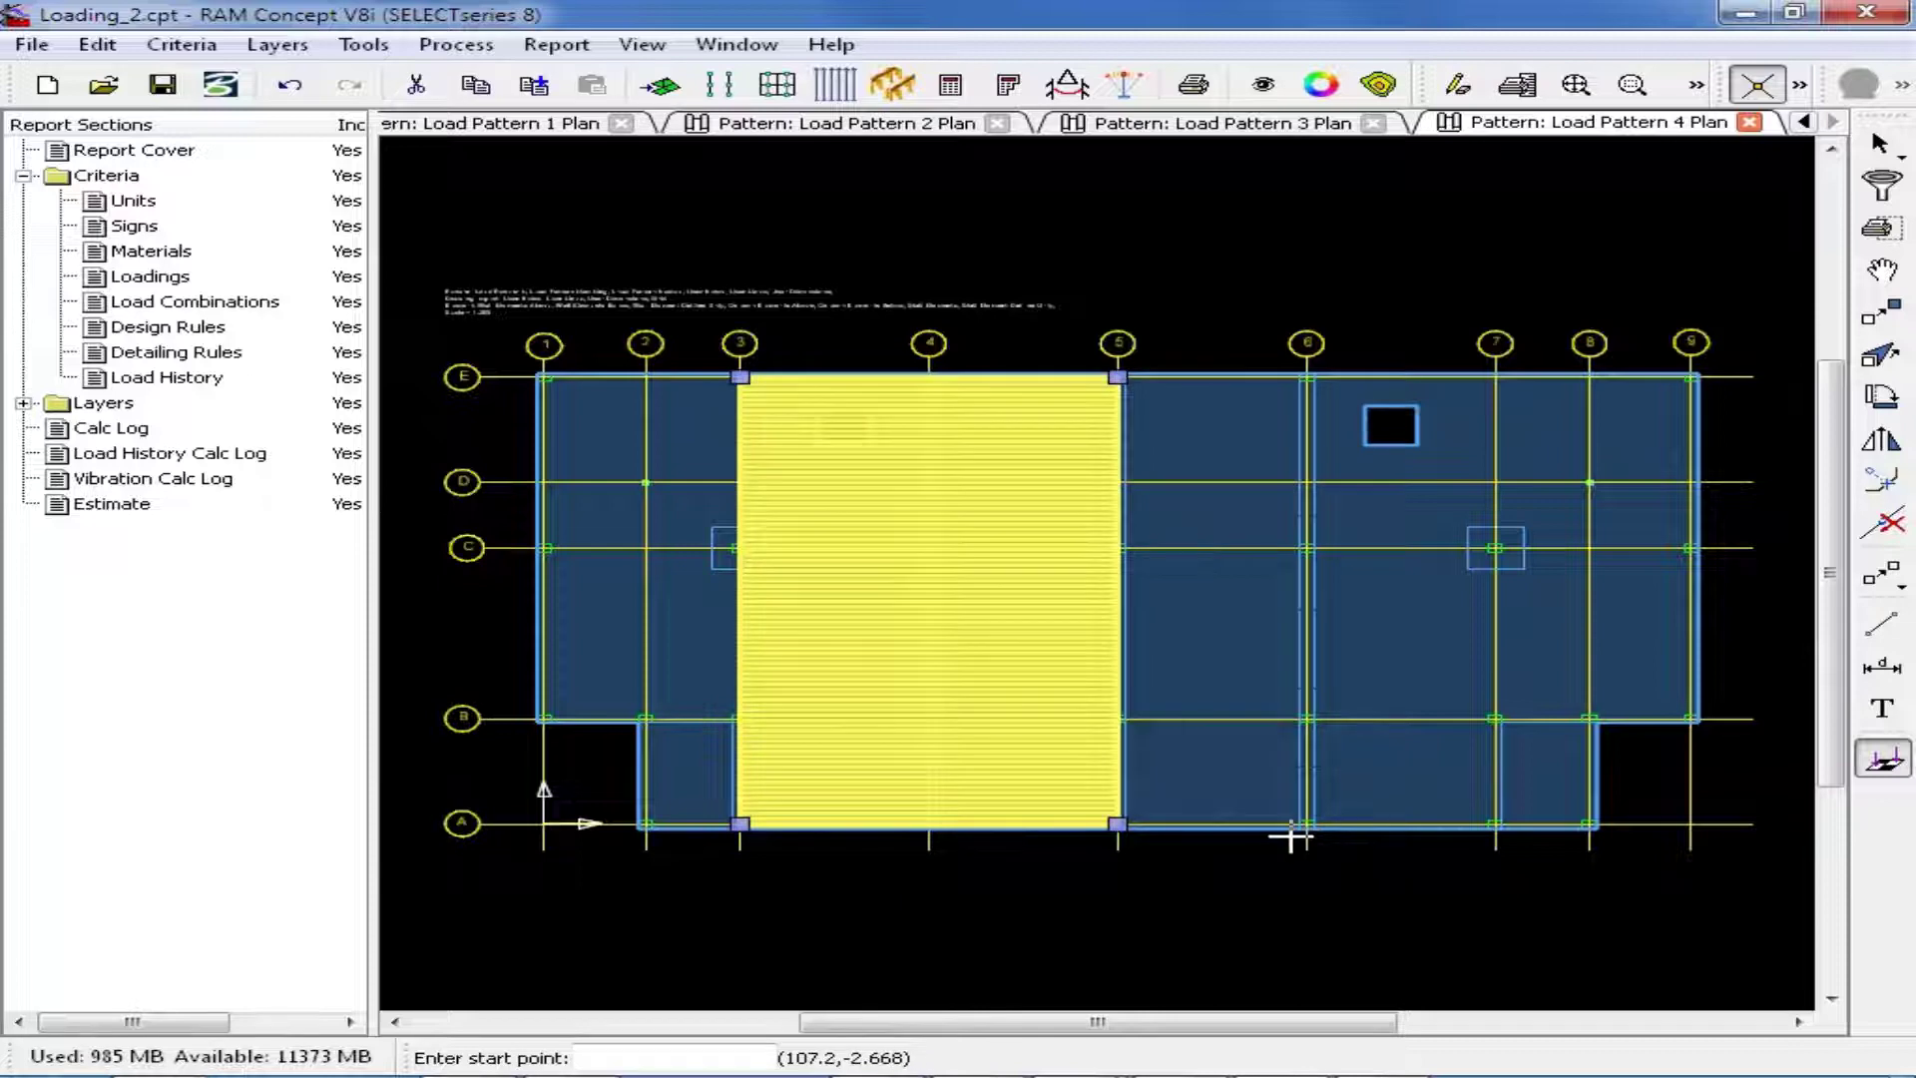
Draw a second Pattern 4 load area between gridlines 6 and 9, spanning gridlines A to E.
{"action": "left_click", "coordinate": [1305, 823]}
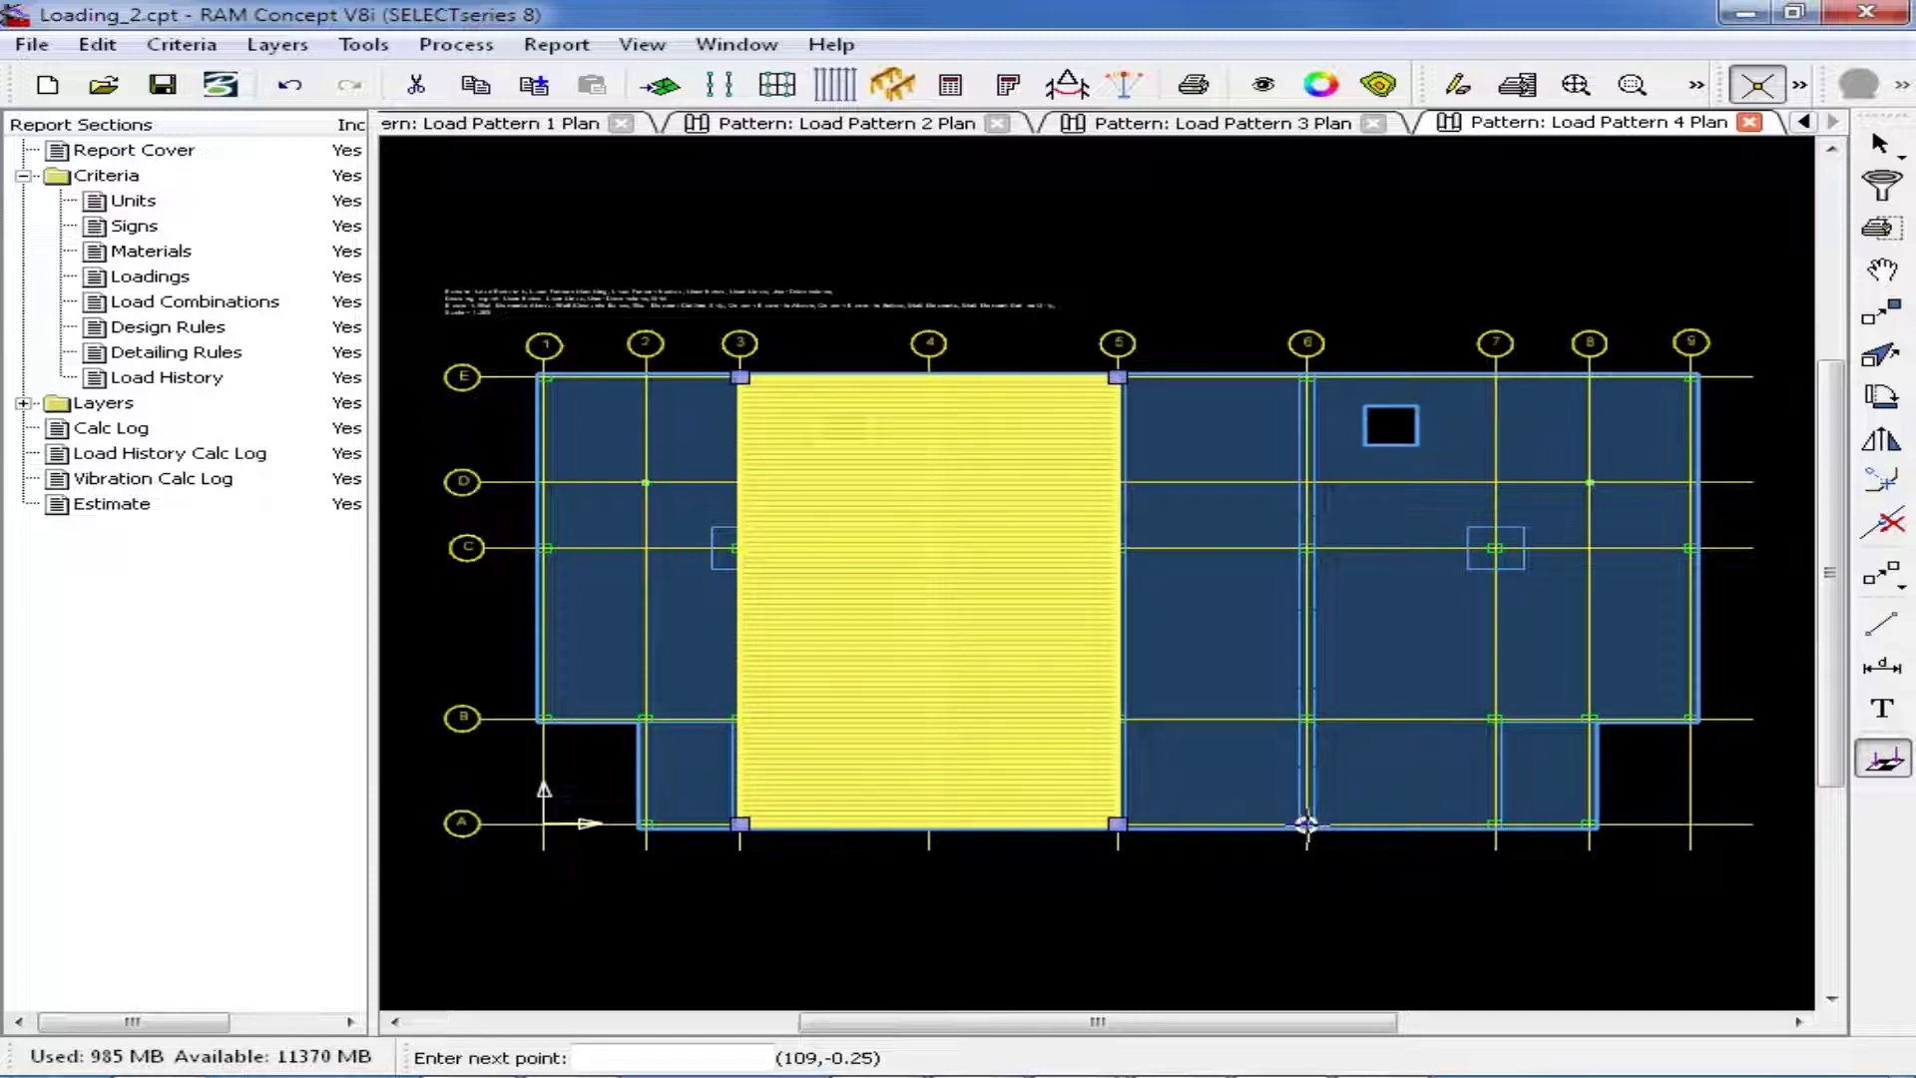
{"action": "left_click", "coordinate": [1689, 823]}
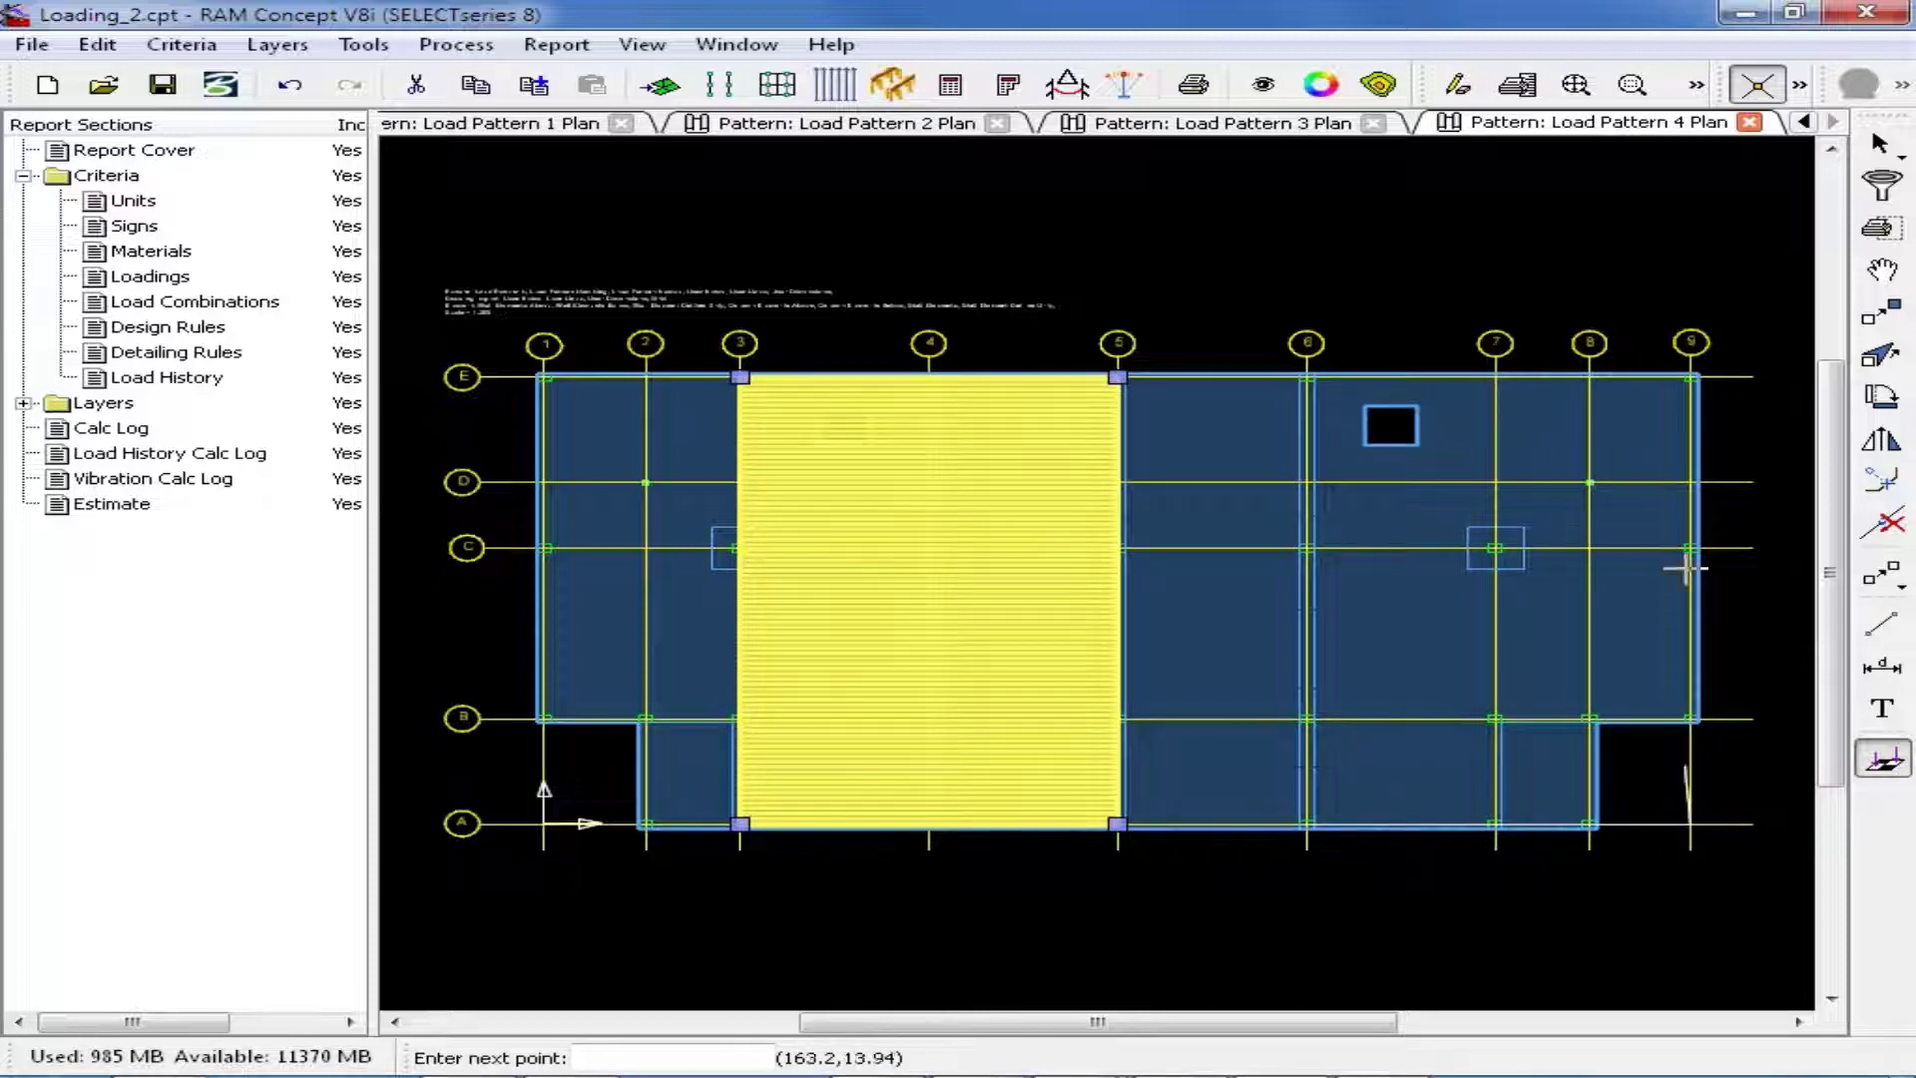
{"action": "left_click", "coordinate": [1687, 377]}
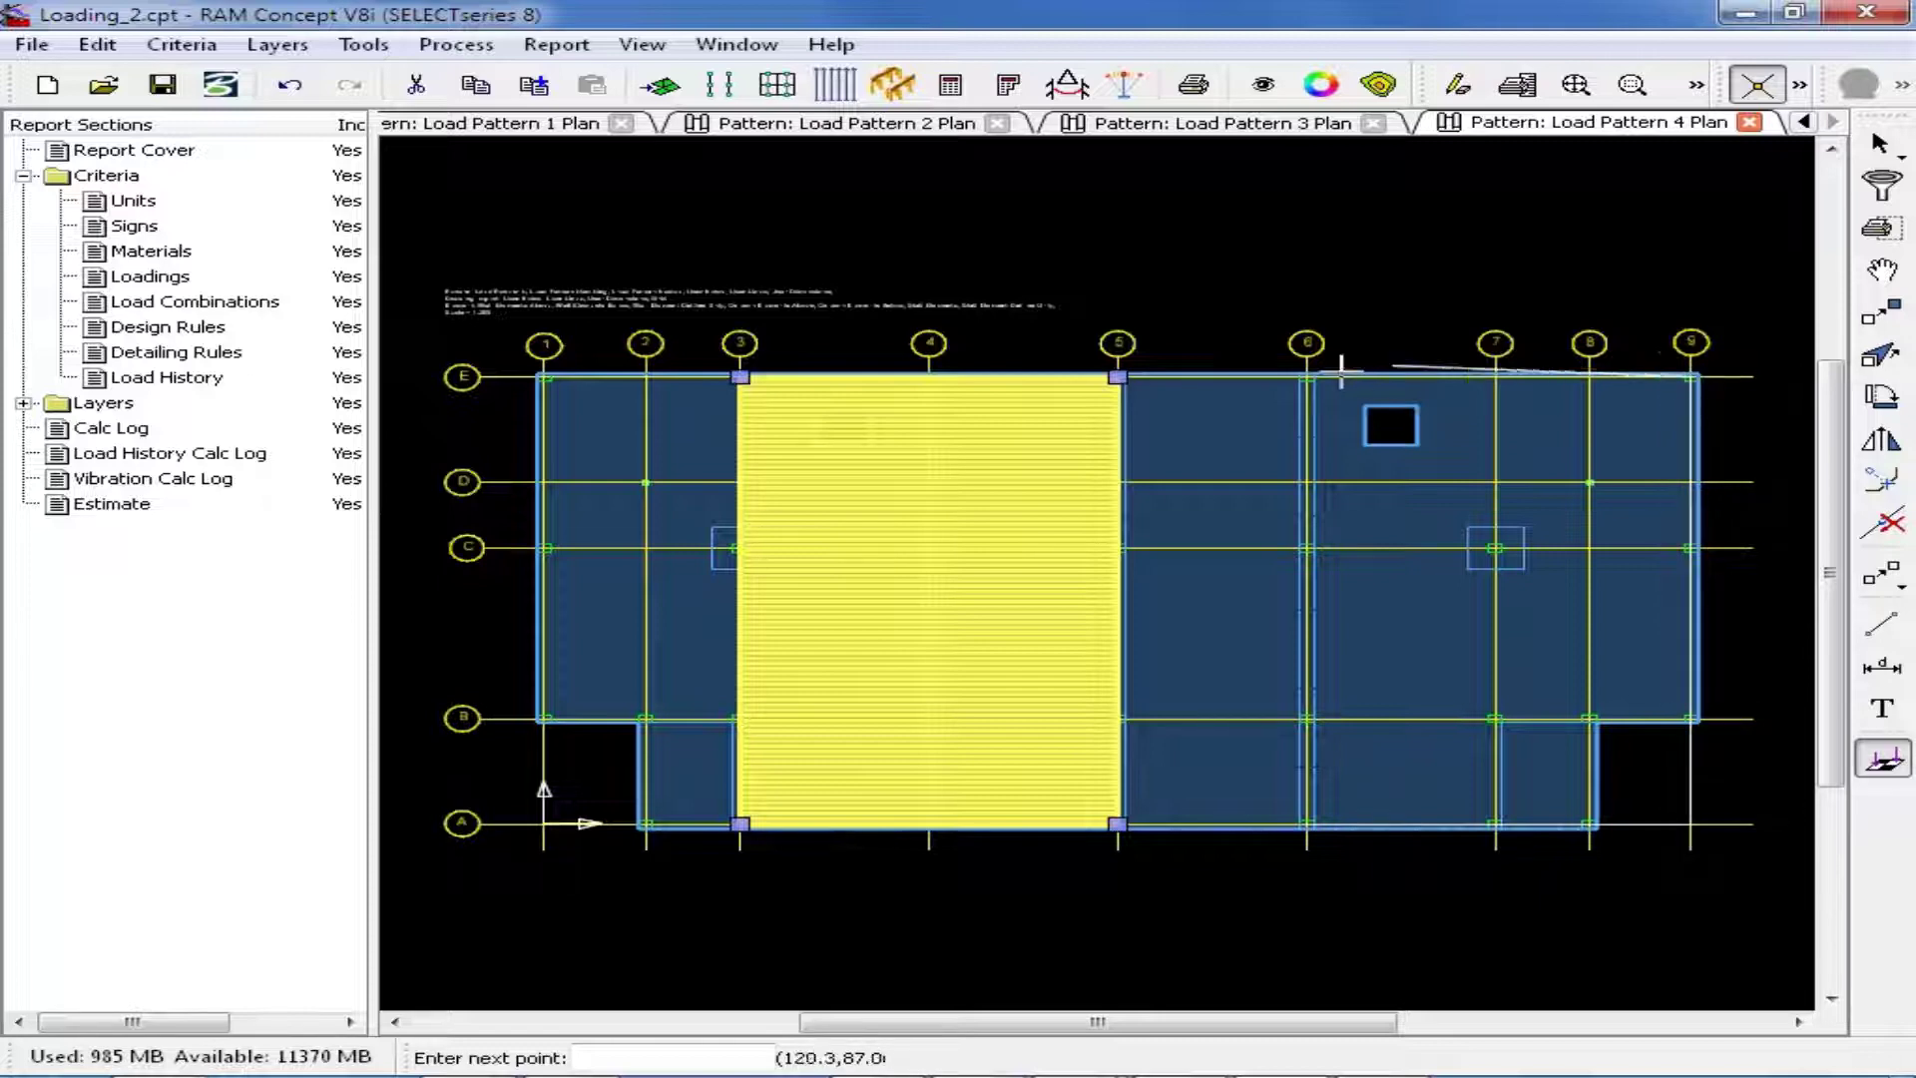
{"action": "left_click", "coordinate": [1306, 380]}
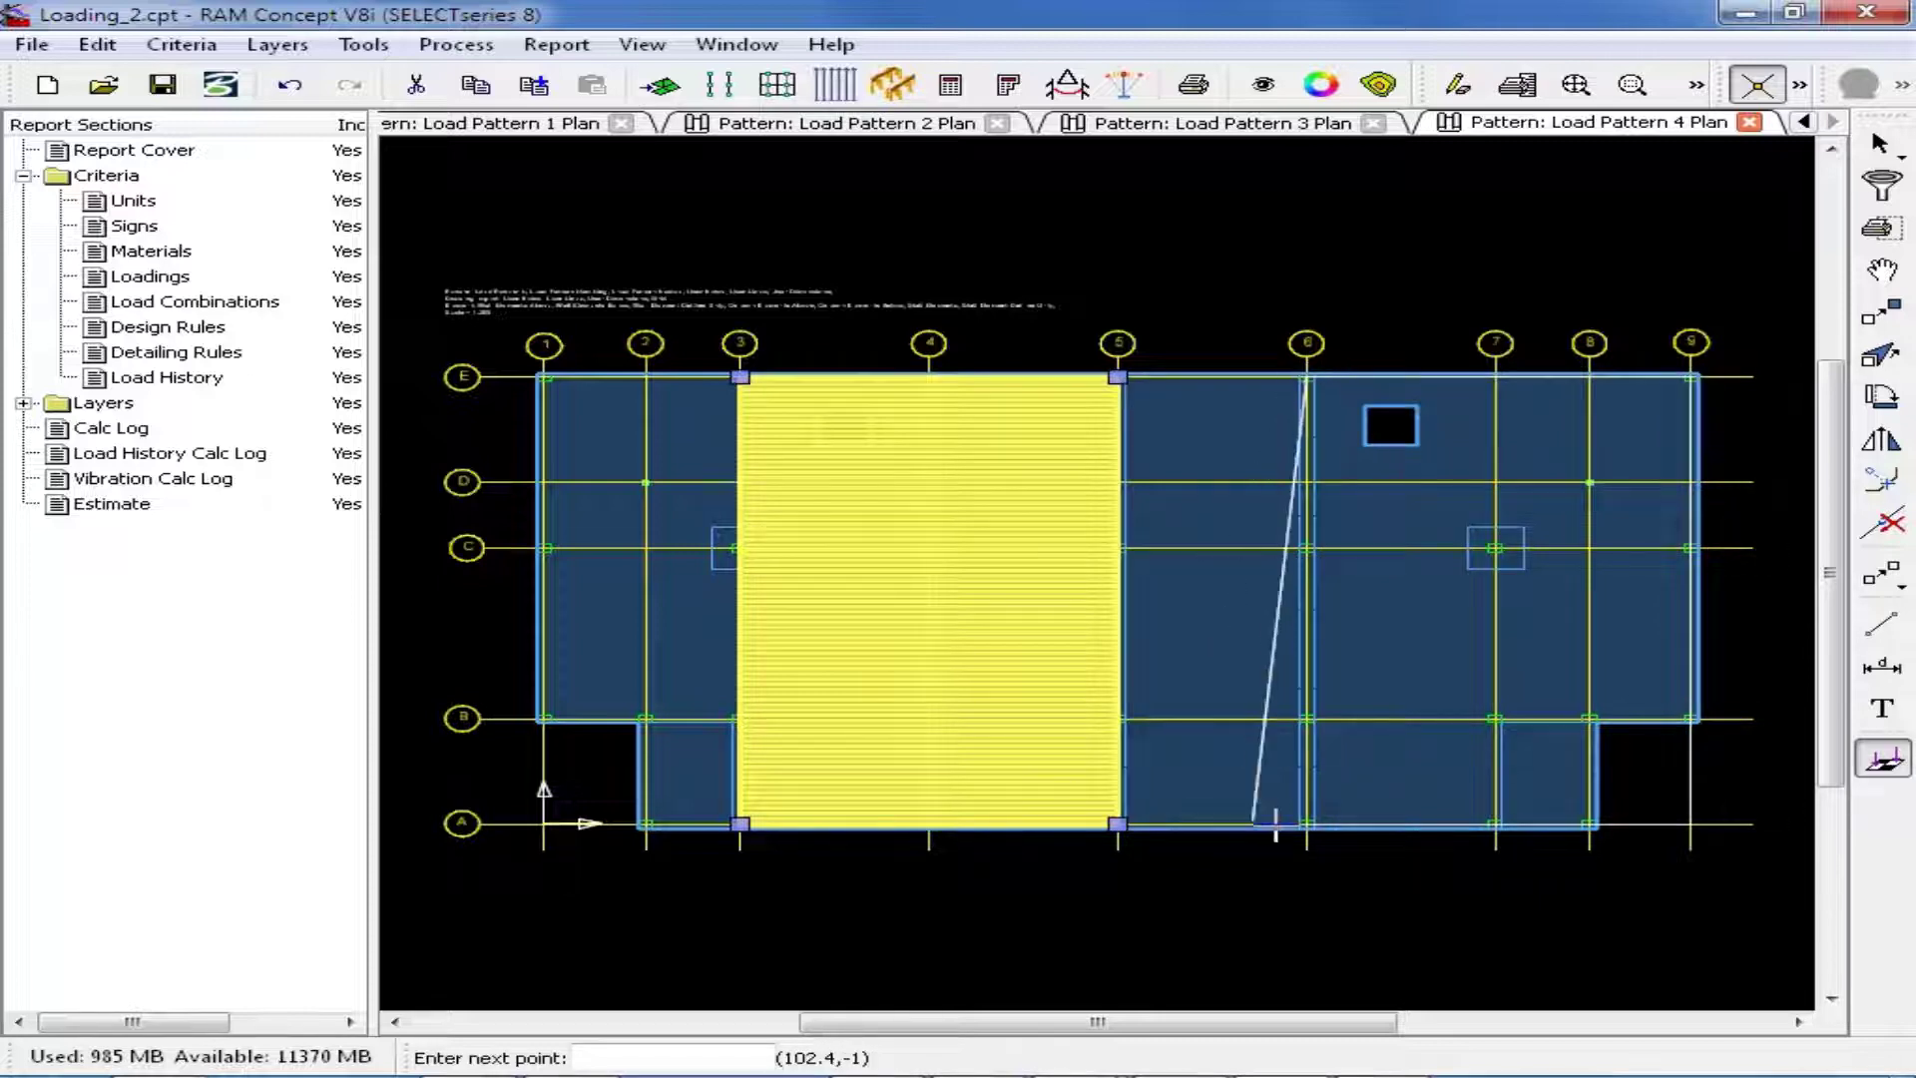
{"action": "left_click", "coordinate": [1307, 824]}
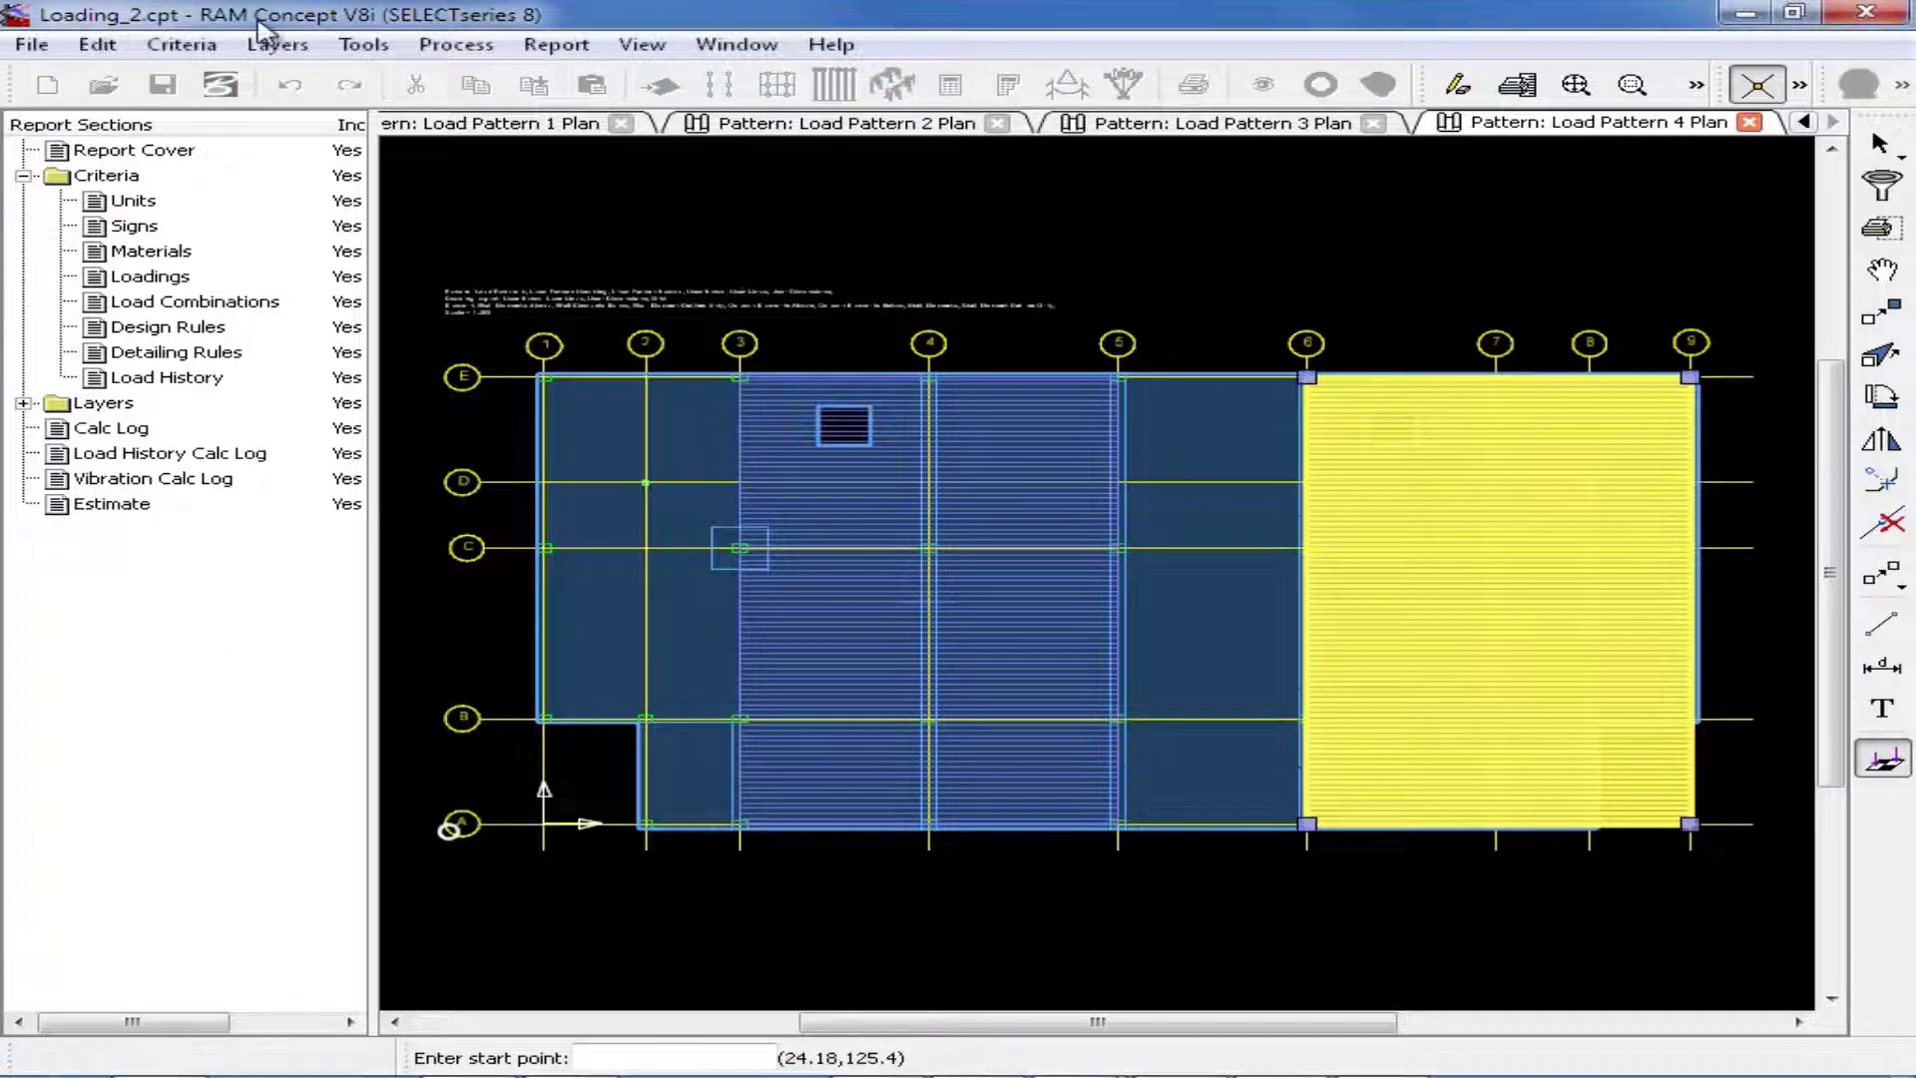
Open the Load Pattern 5 plan and set the Pattern Load tool's default pattern number to Pattern 5.
{"action": "left_click", "coordinate": [276, 44]}
{"action": "mouse_move", "coordinate": [312, 203]}
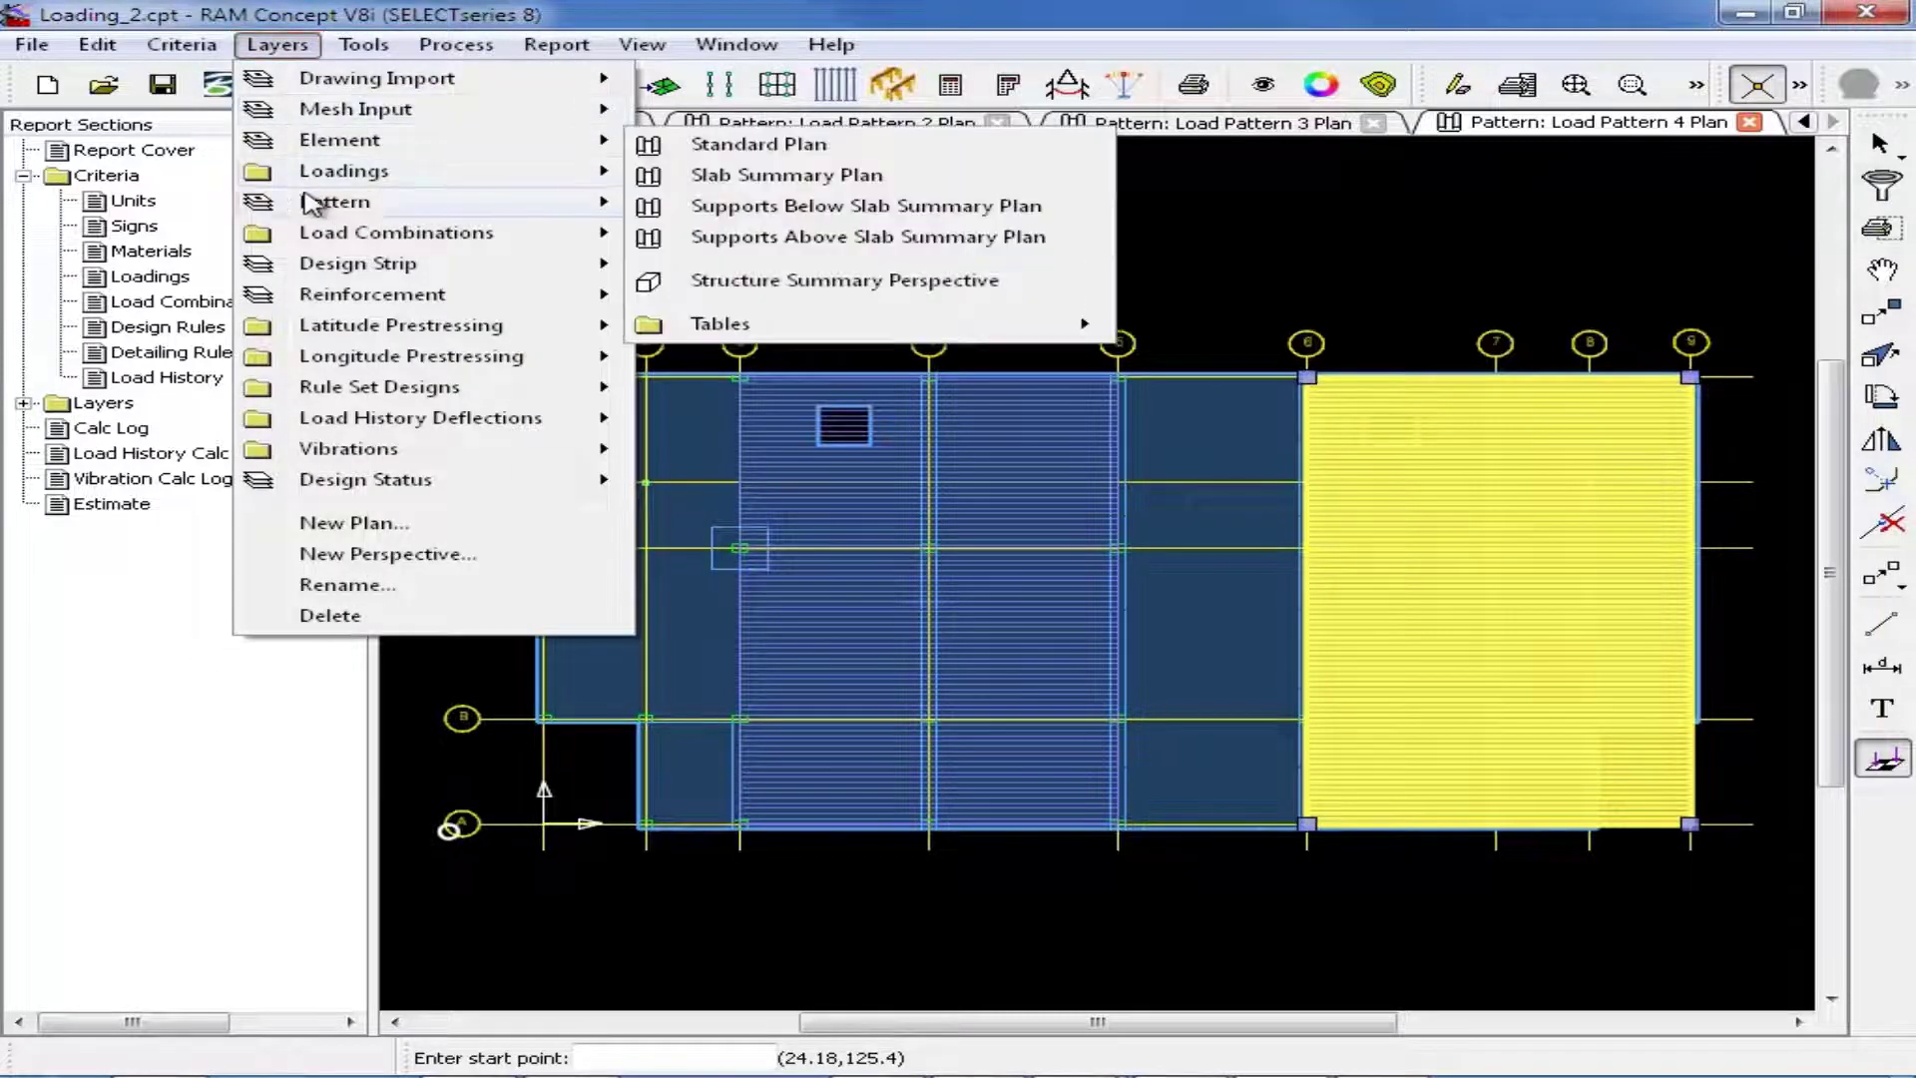
{"action": "left_click", "coordinate": [771, 362]}
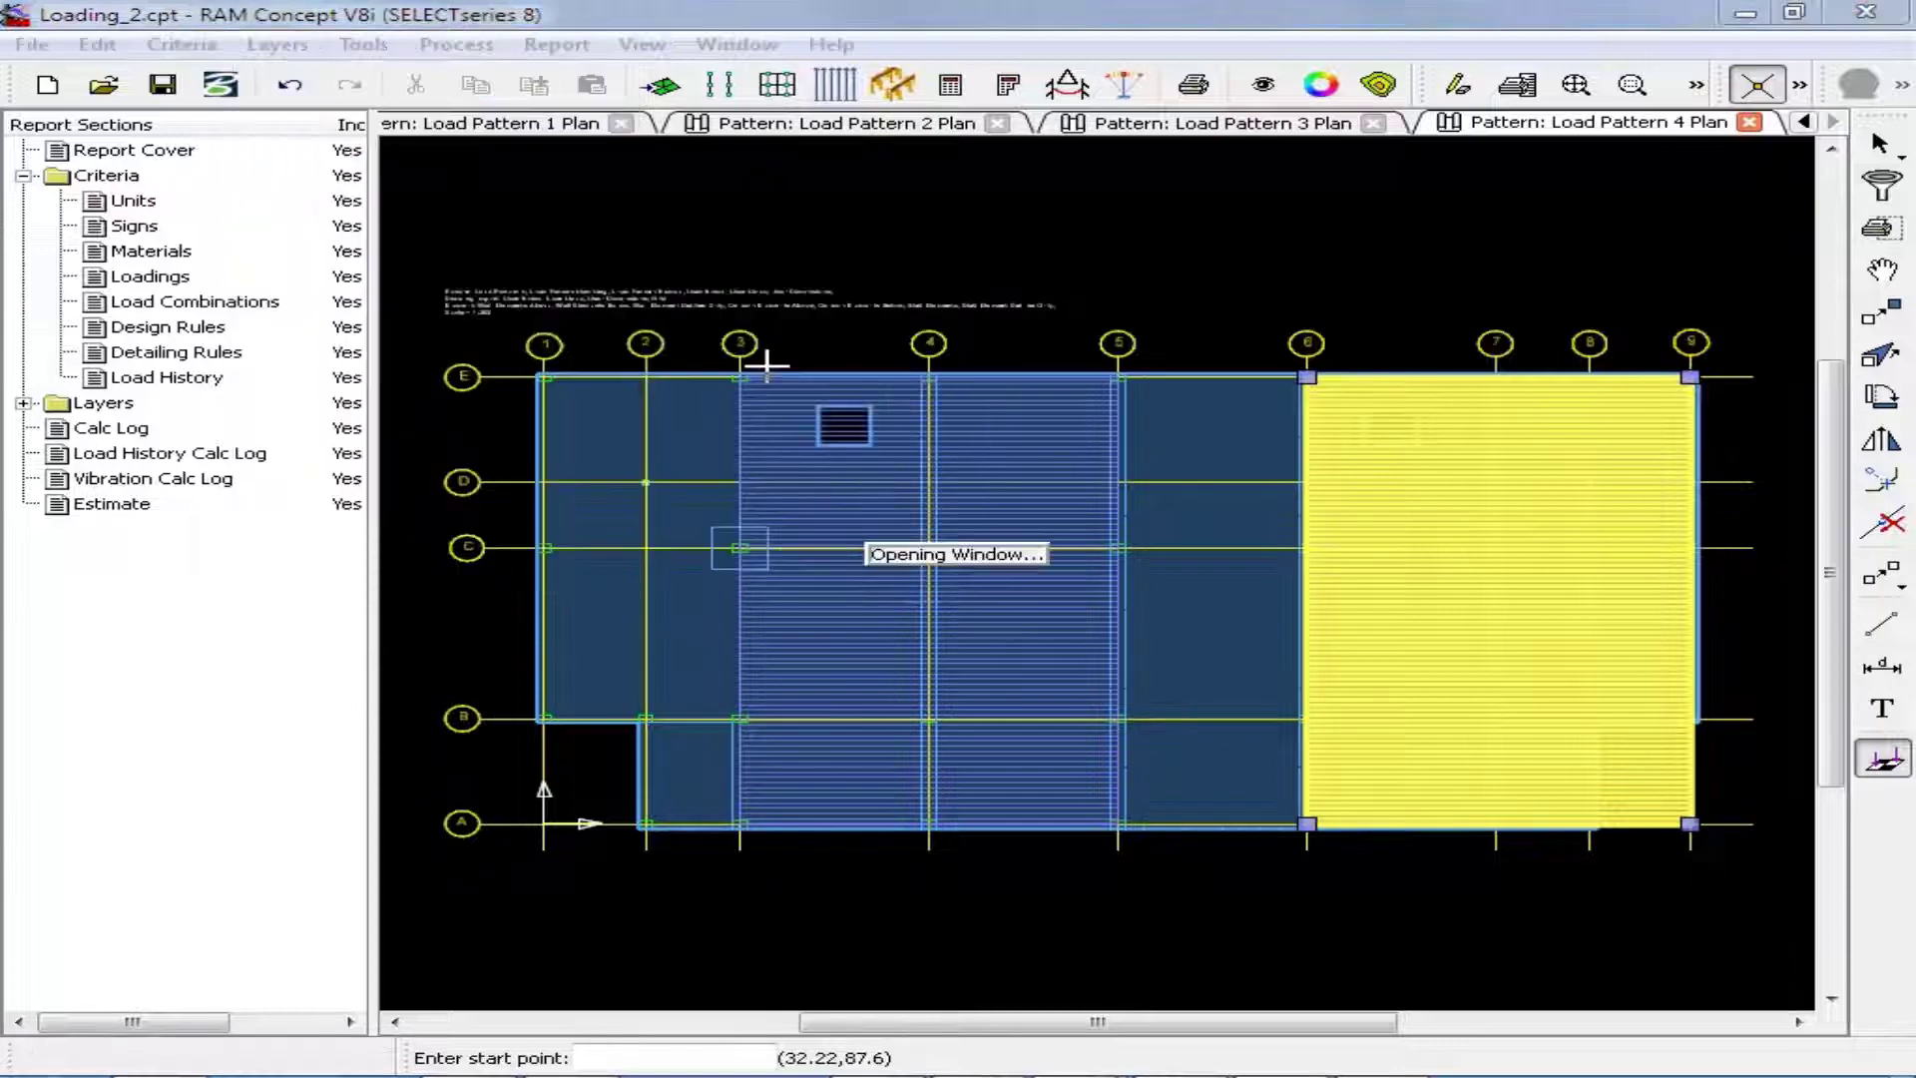
{"action": "left_click", "coordinate": [1887, 764]}
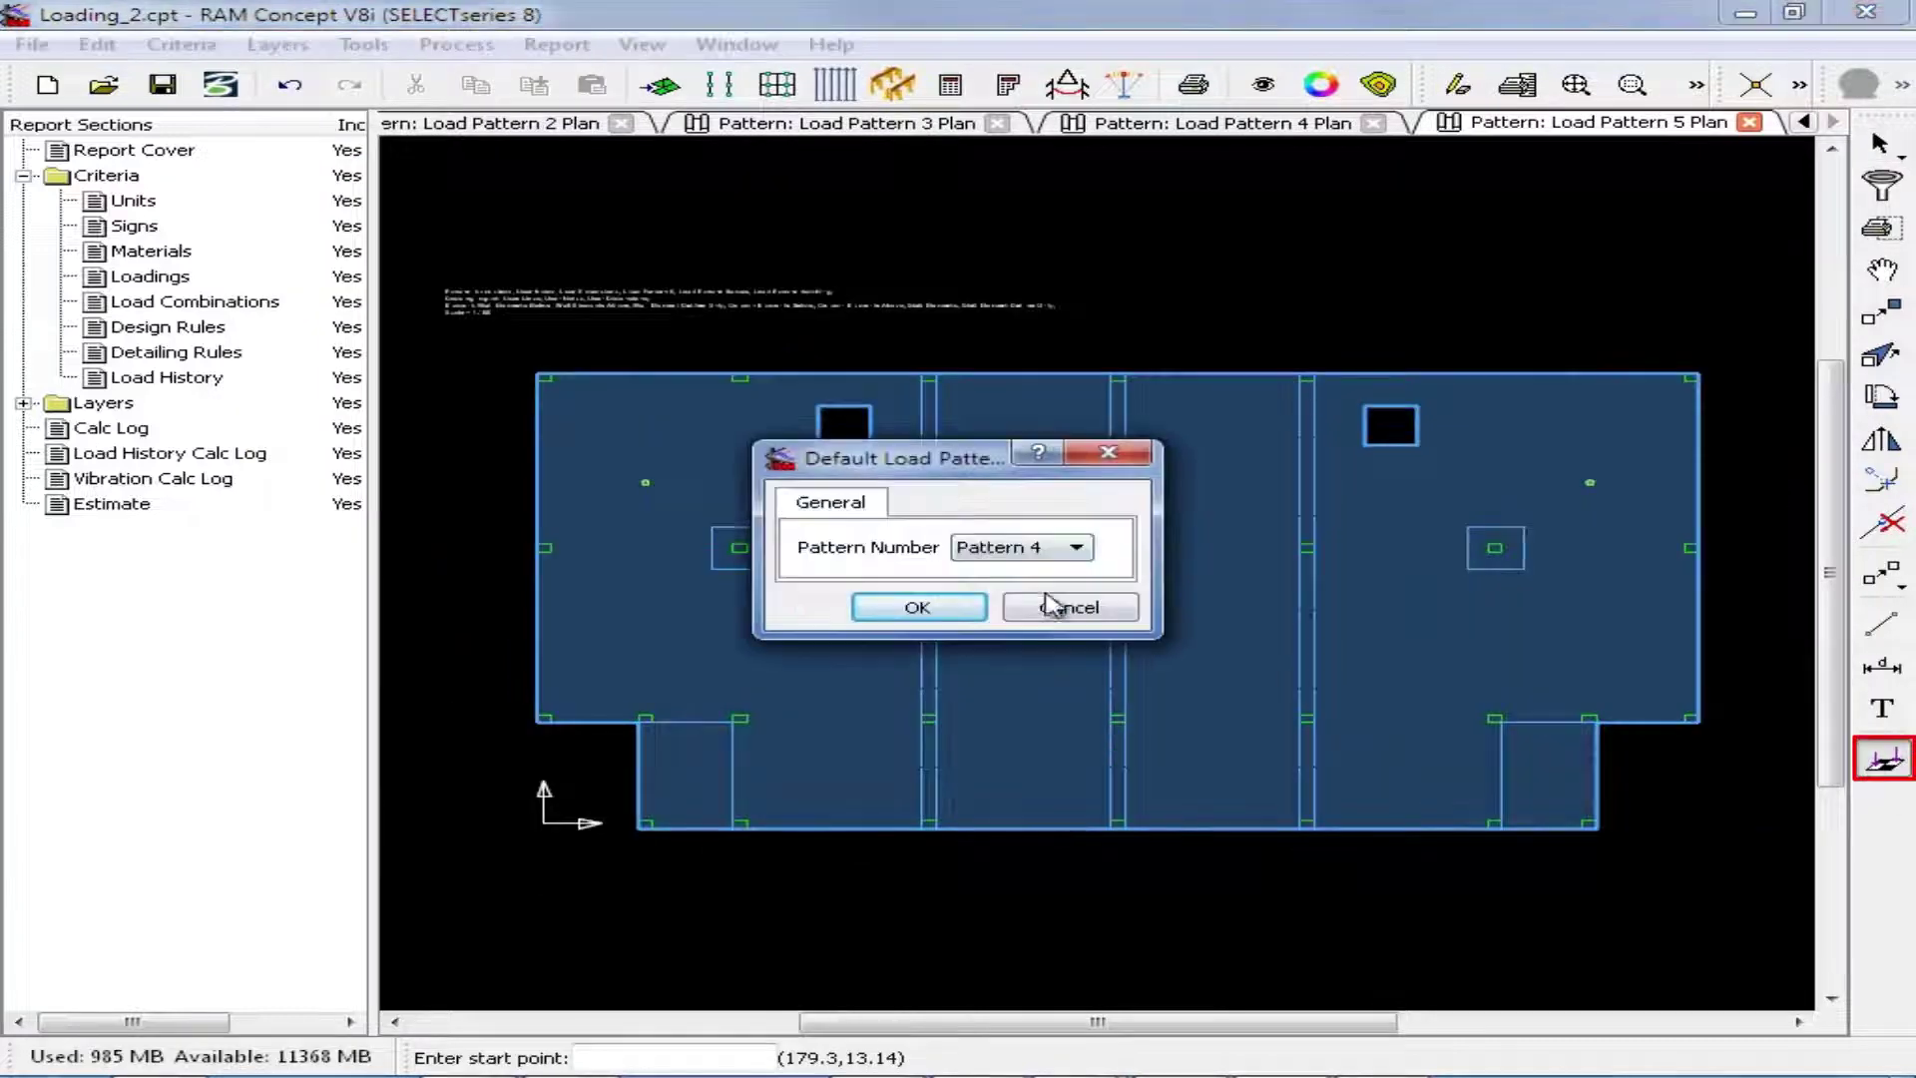
{"action": "left_click", "coordinate": [983, 547]}
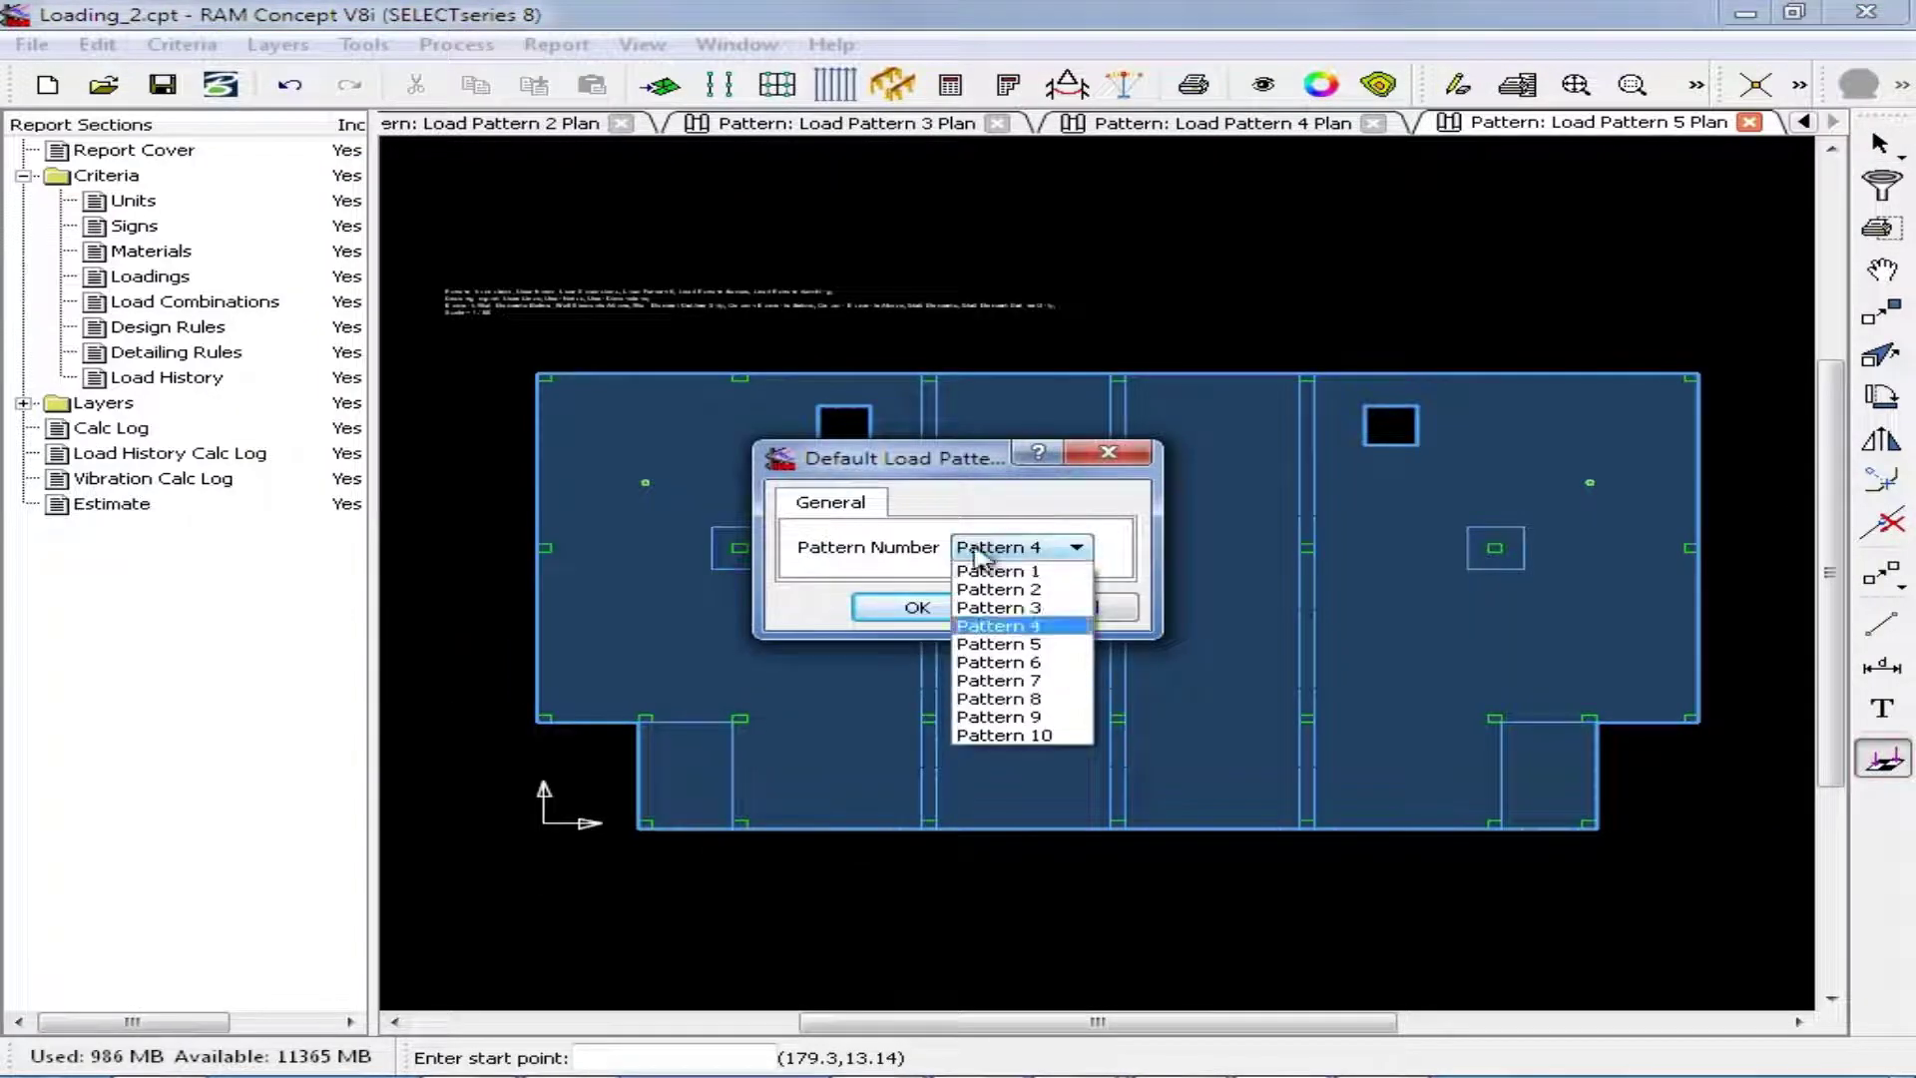
{"action": "left_click", "coordinate": [998, 635]}
{"action": "left_click", "coordinate": [918, 608]}
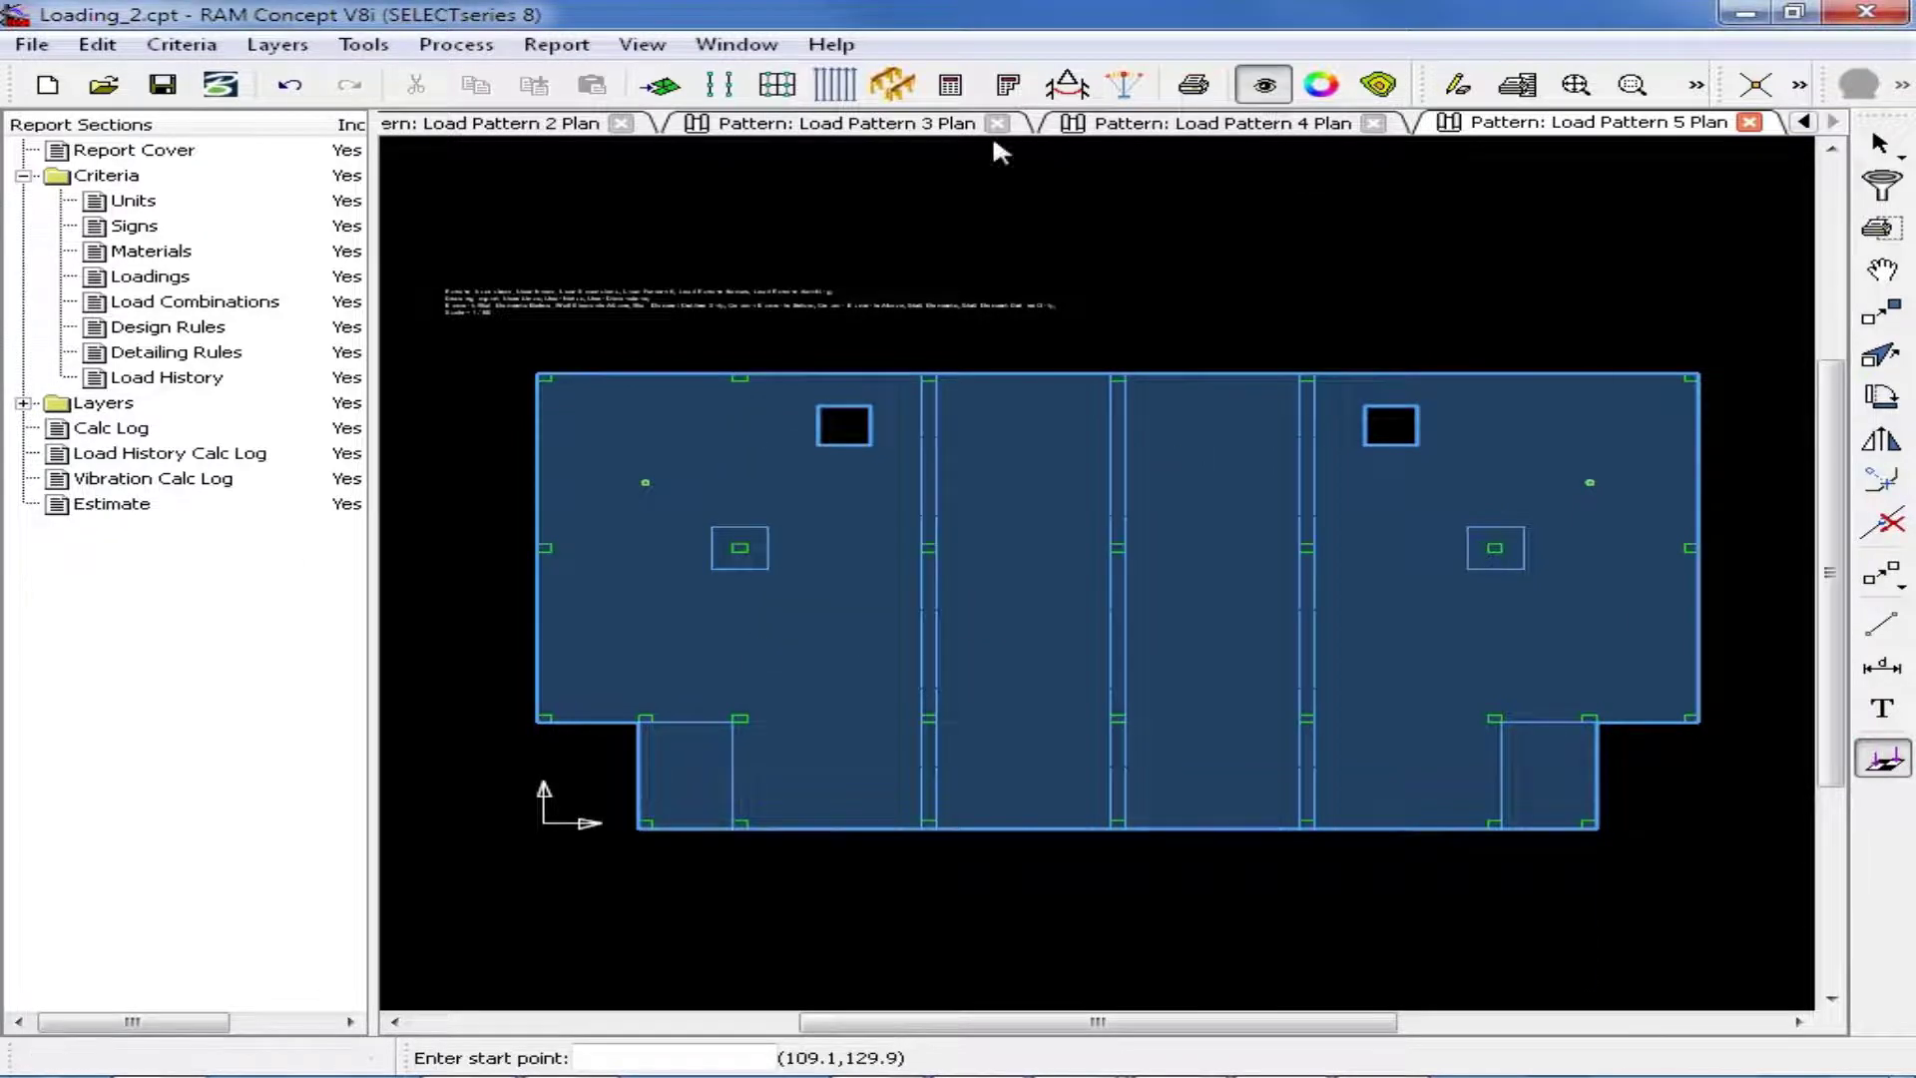
Make the CAD Grid layer visible on the Load Pattern 5 plan and turn on intersection snapping.
{"action": "left_click", "coordinate": [1263, 84]}
{"action": "left_click", "coordinate": [373, 134]}
{"action": "left_click", "coordinate": [380, 325]}
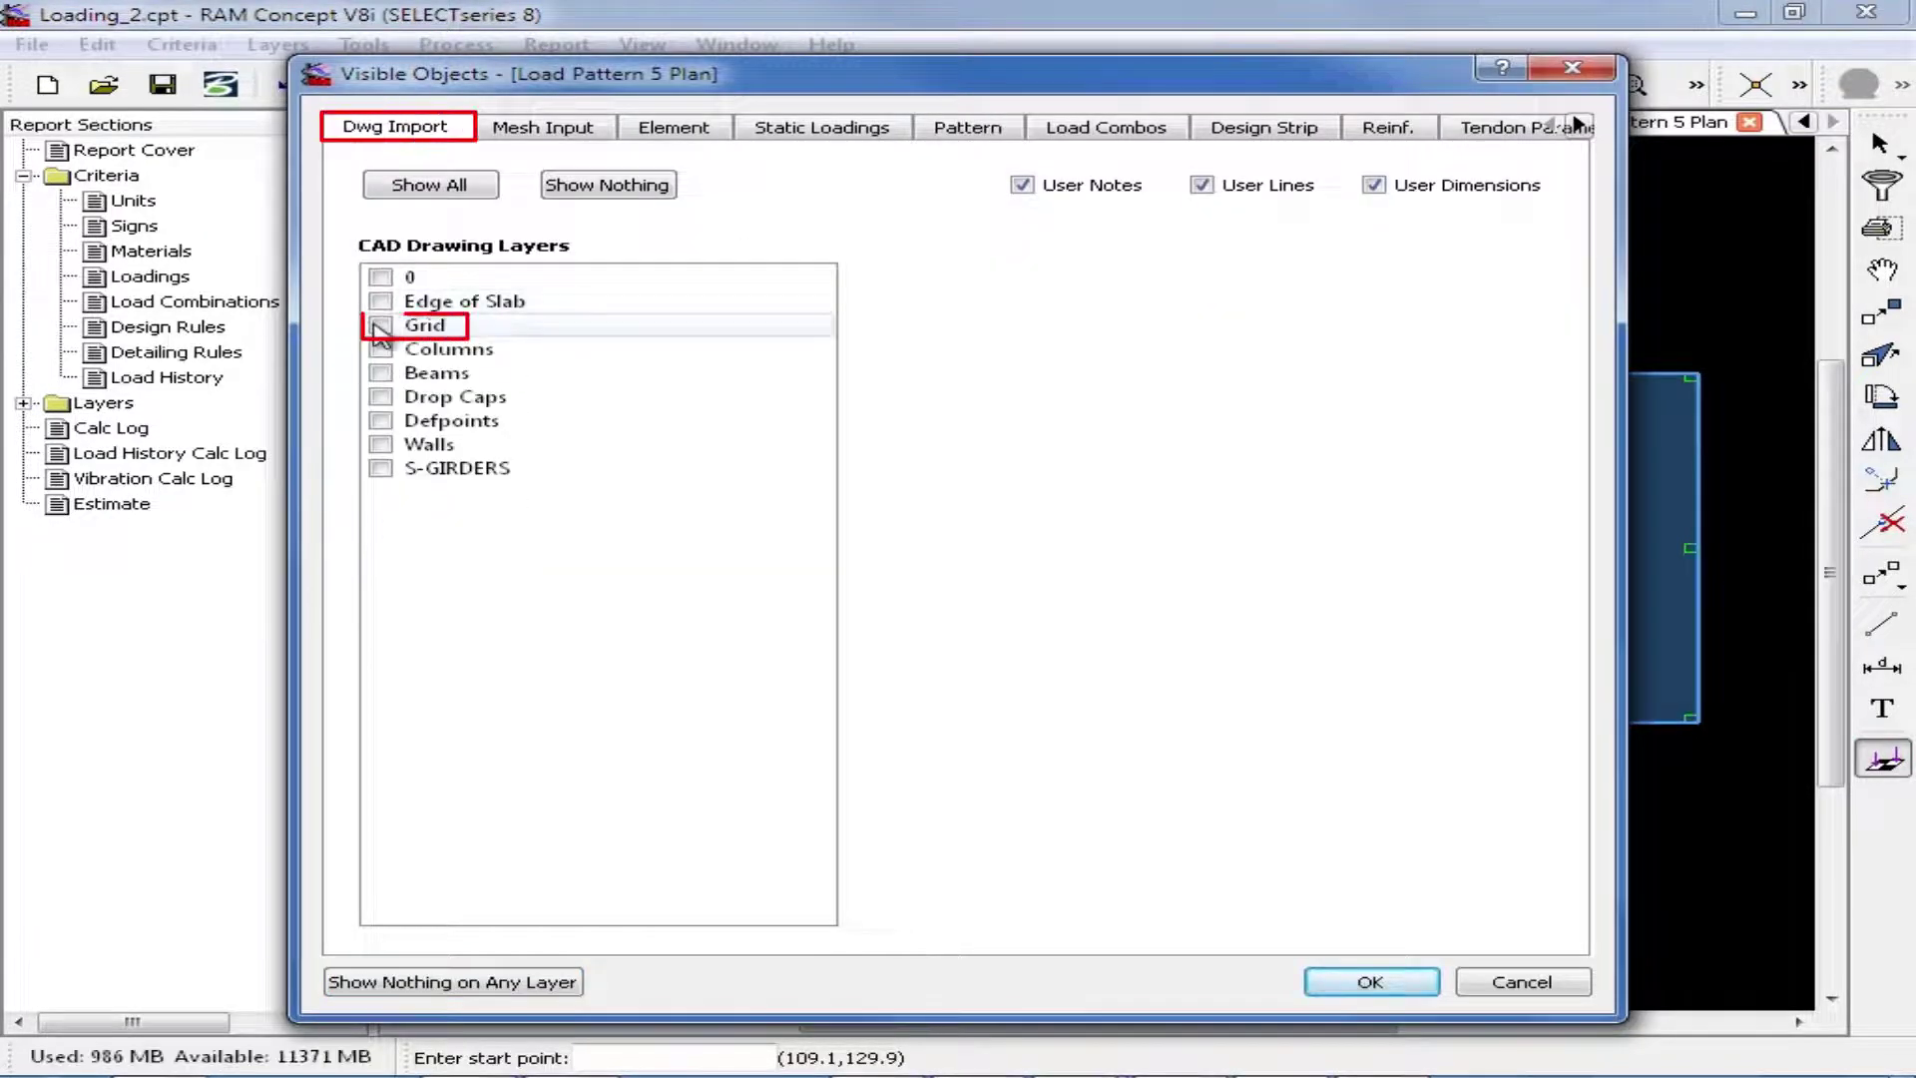
{"action": "left_click", "coordinate": [1369, 982]}
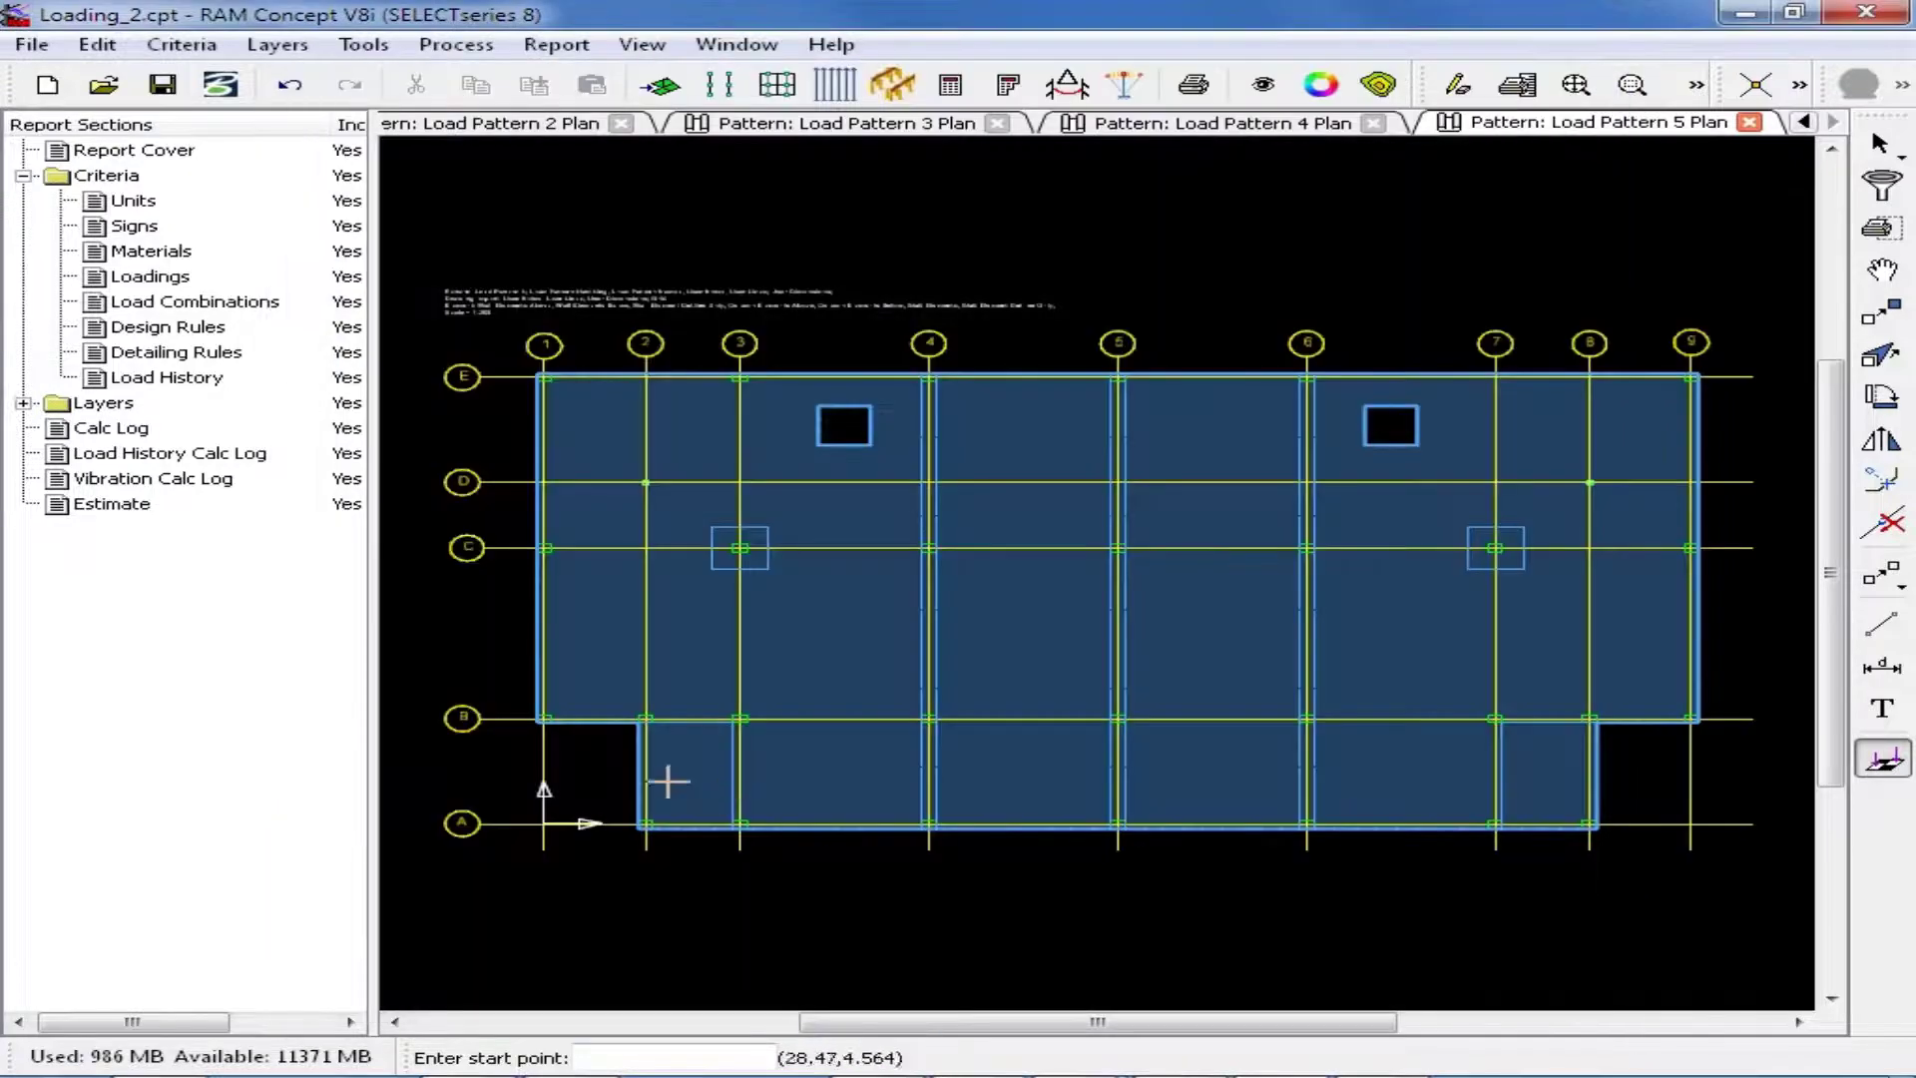
{"action": "left_click", "coordinate": [1756, 84]}
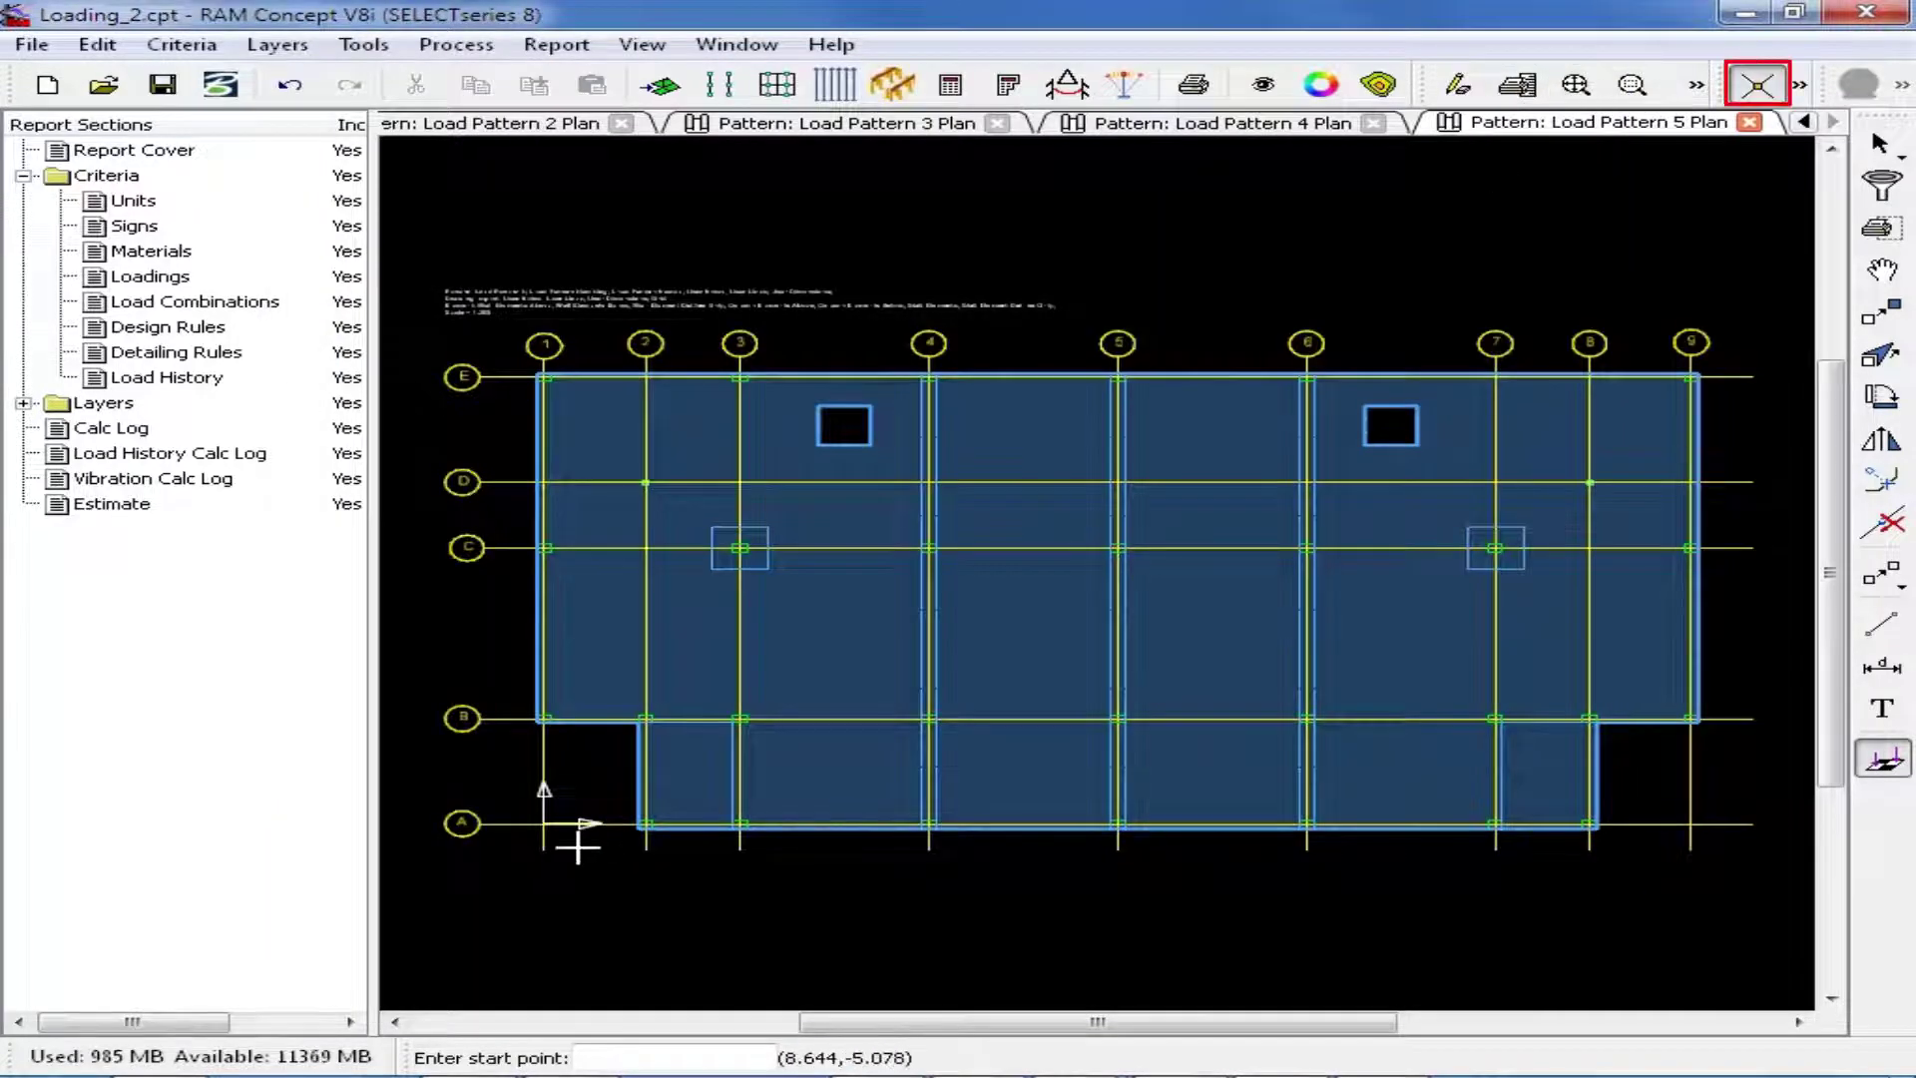
Draw a rectangular Pattern 5 load area between gridlines 1 and 3, spanning gridlines A to E.
{"action": "left_click", "coordinate": [544, 825]}
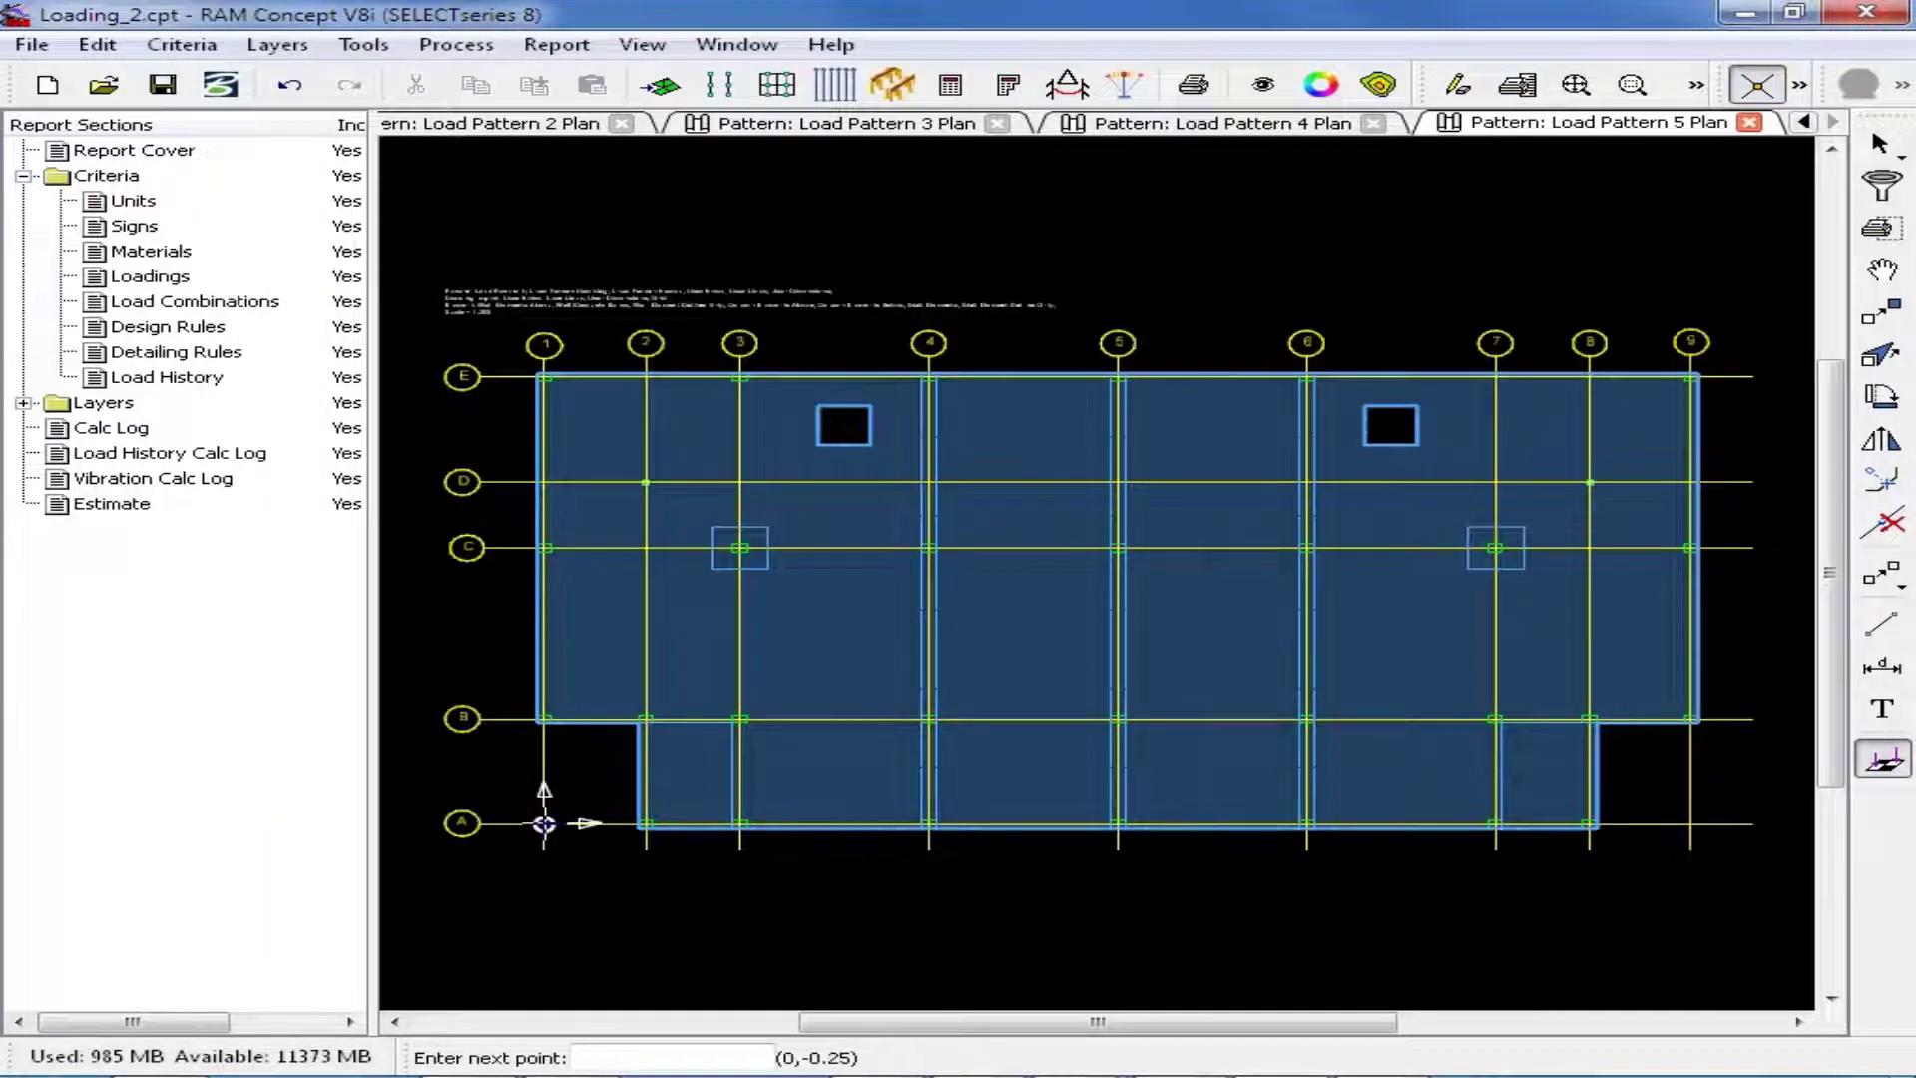
{"action": "left_click", "coordinate": [739, 824]}
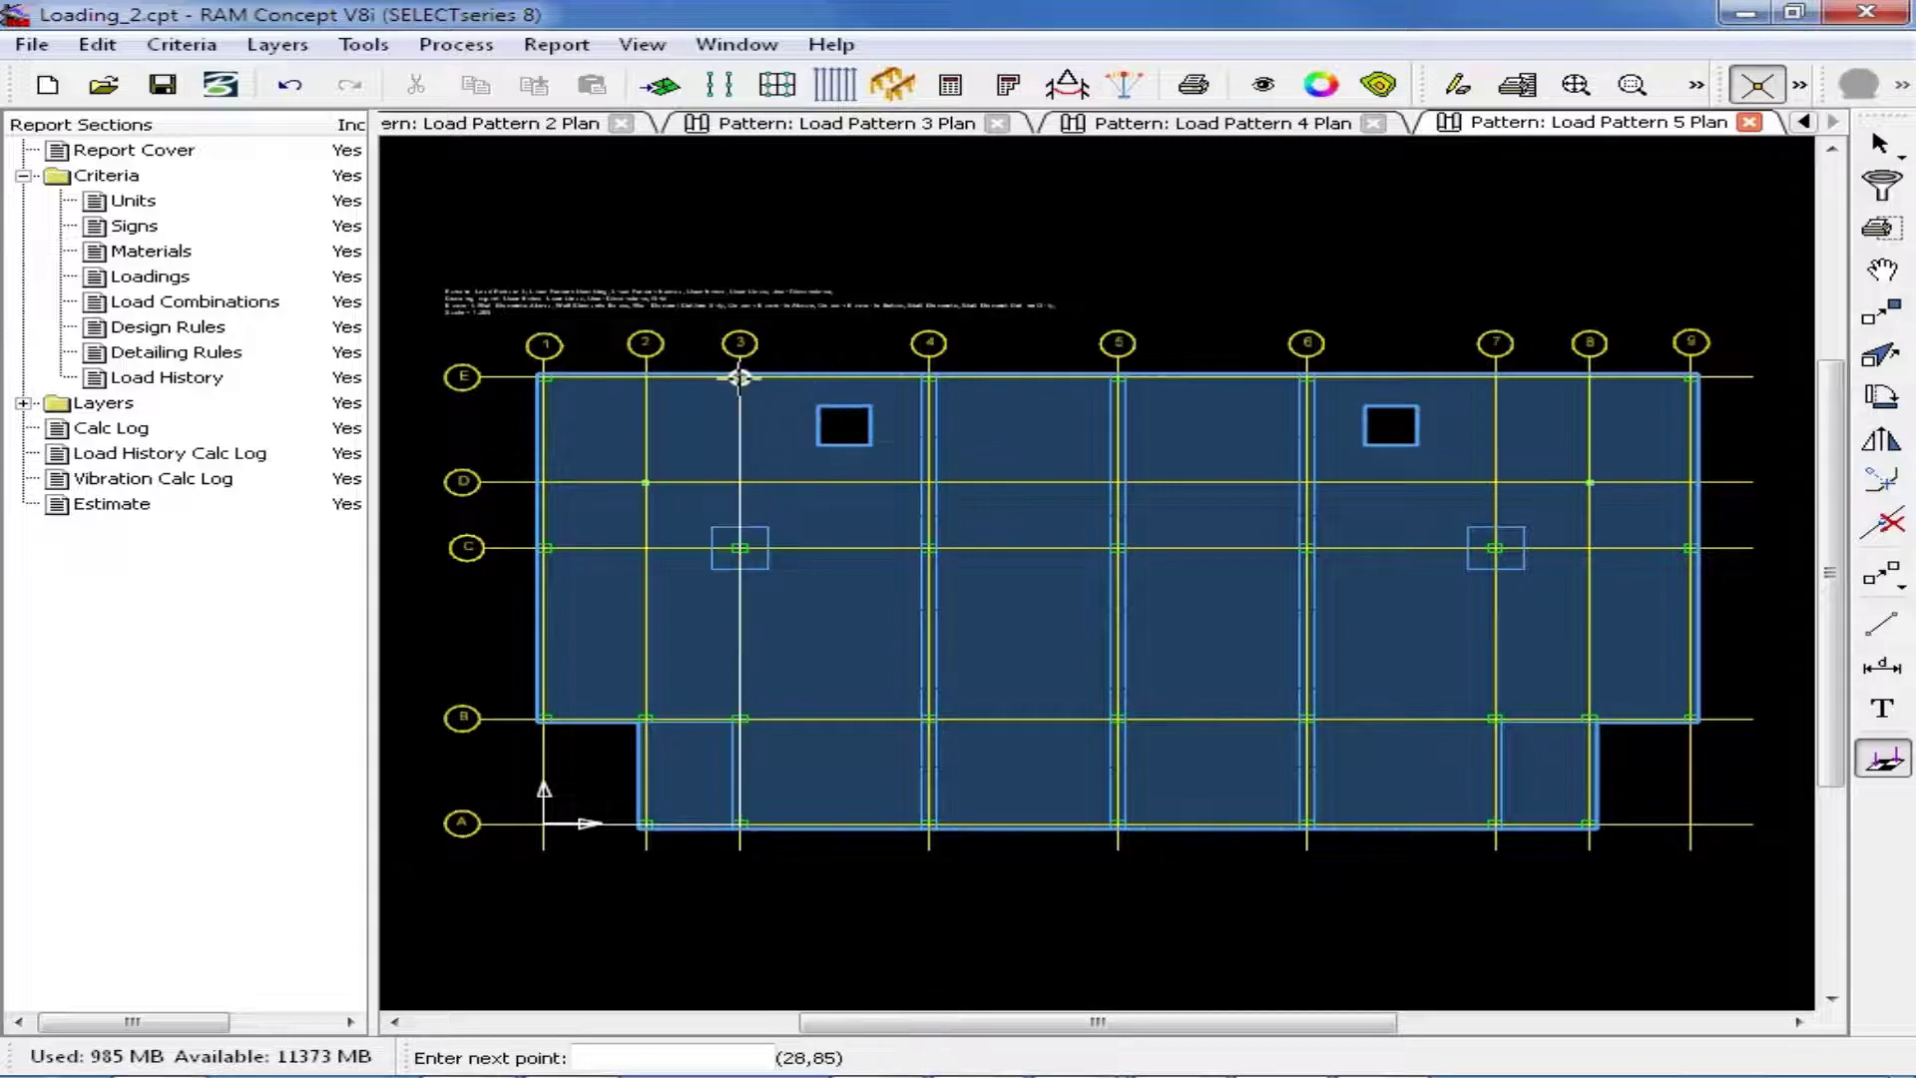
{"action": "left_click", "coordinate": [544, 377]}
{"action": "left_click", "coordinate": [544, 825]}
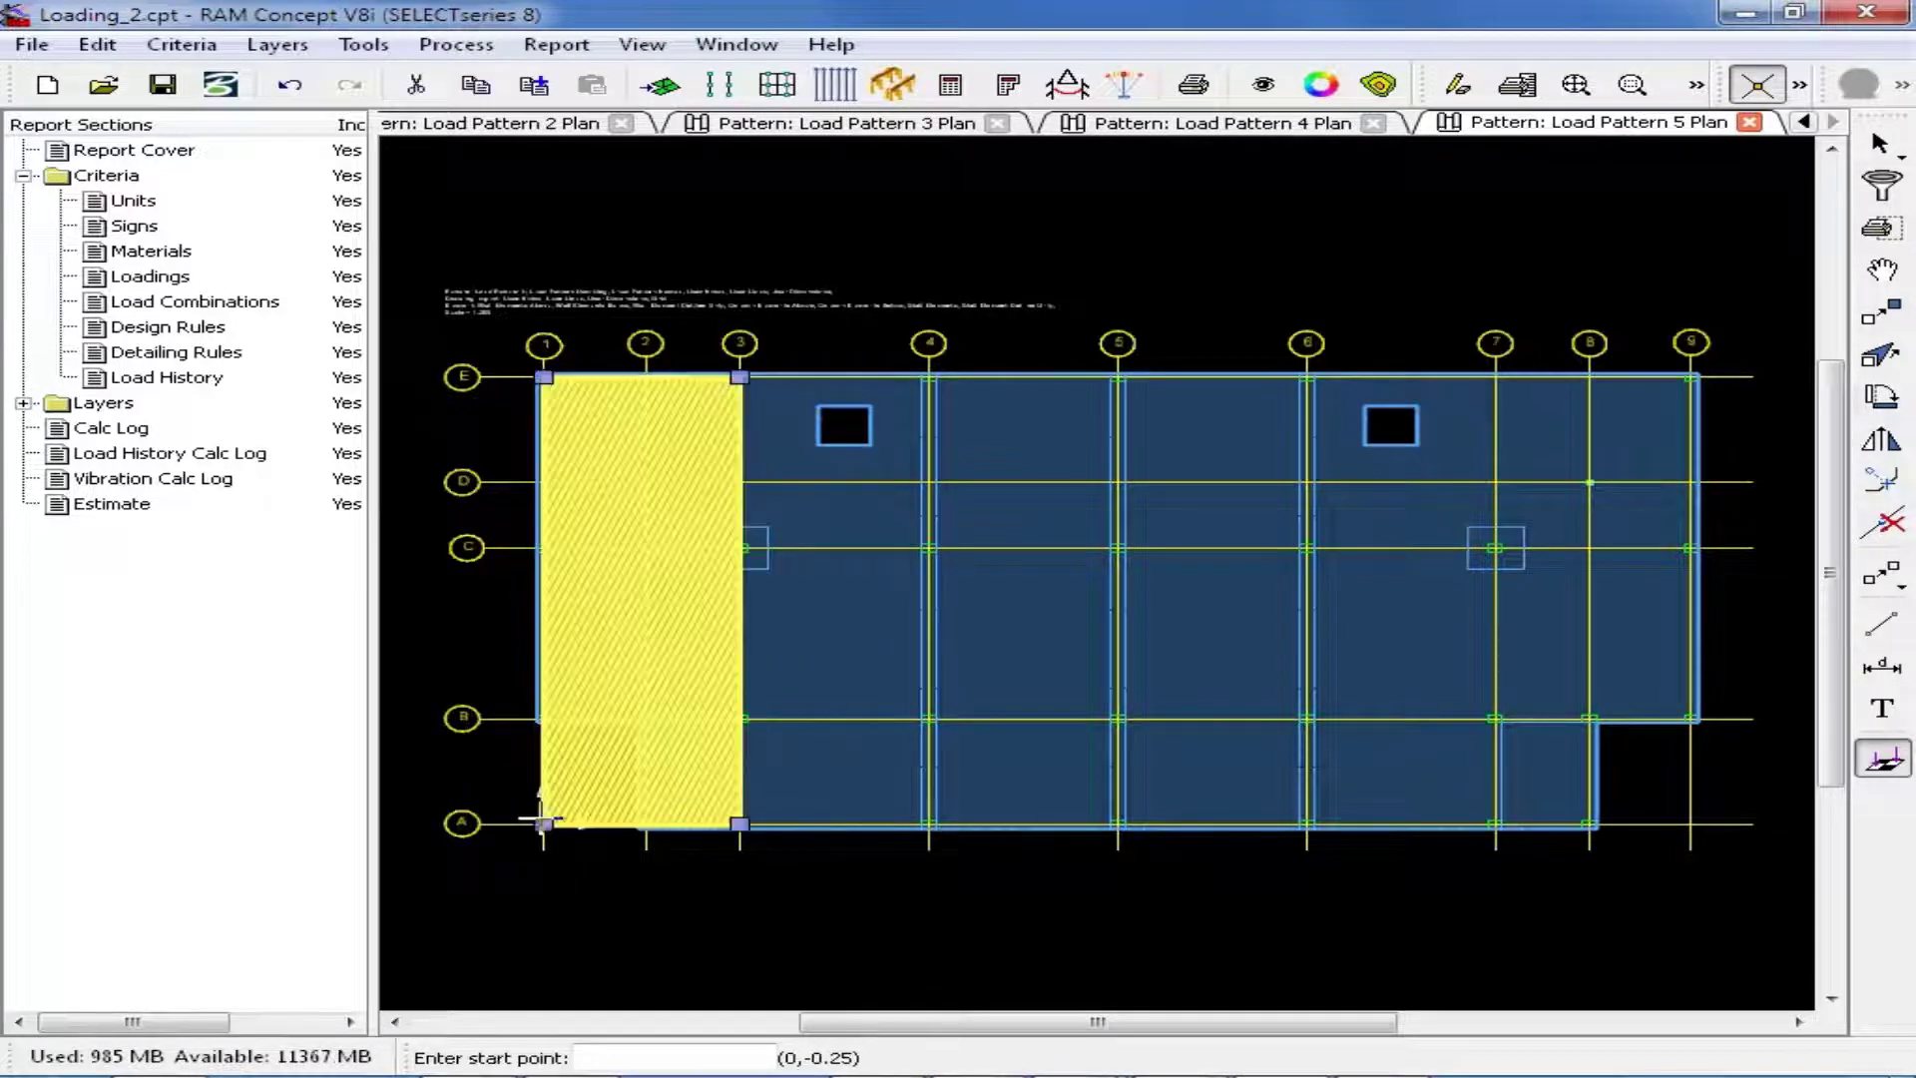
Draw a second Pattern 5 load area between gridlines 4 and 6, spanning gridlines A to E.
{"action": "left_click", "coordinate": [928, 824]}
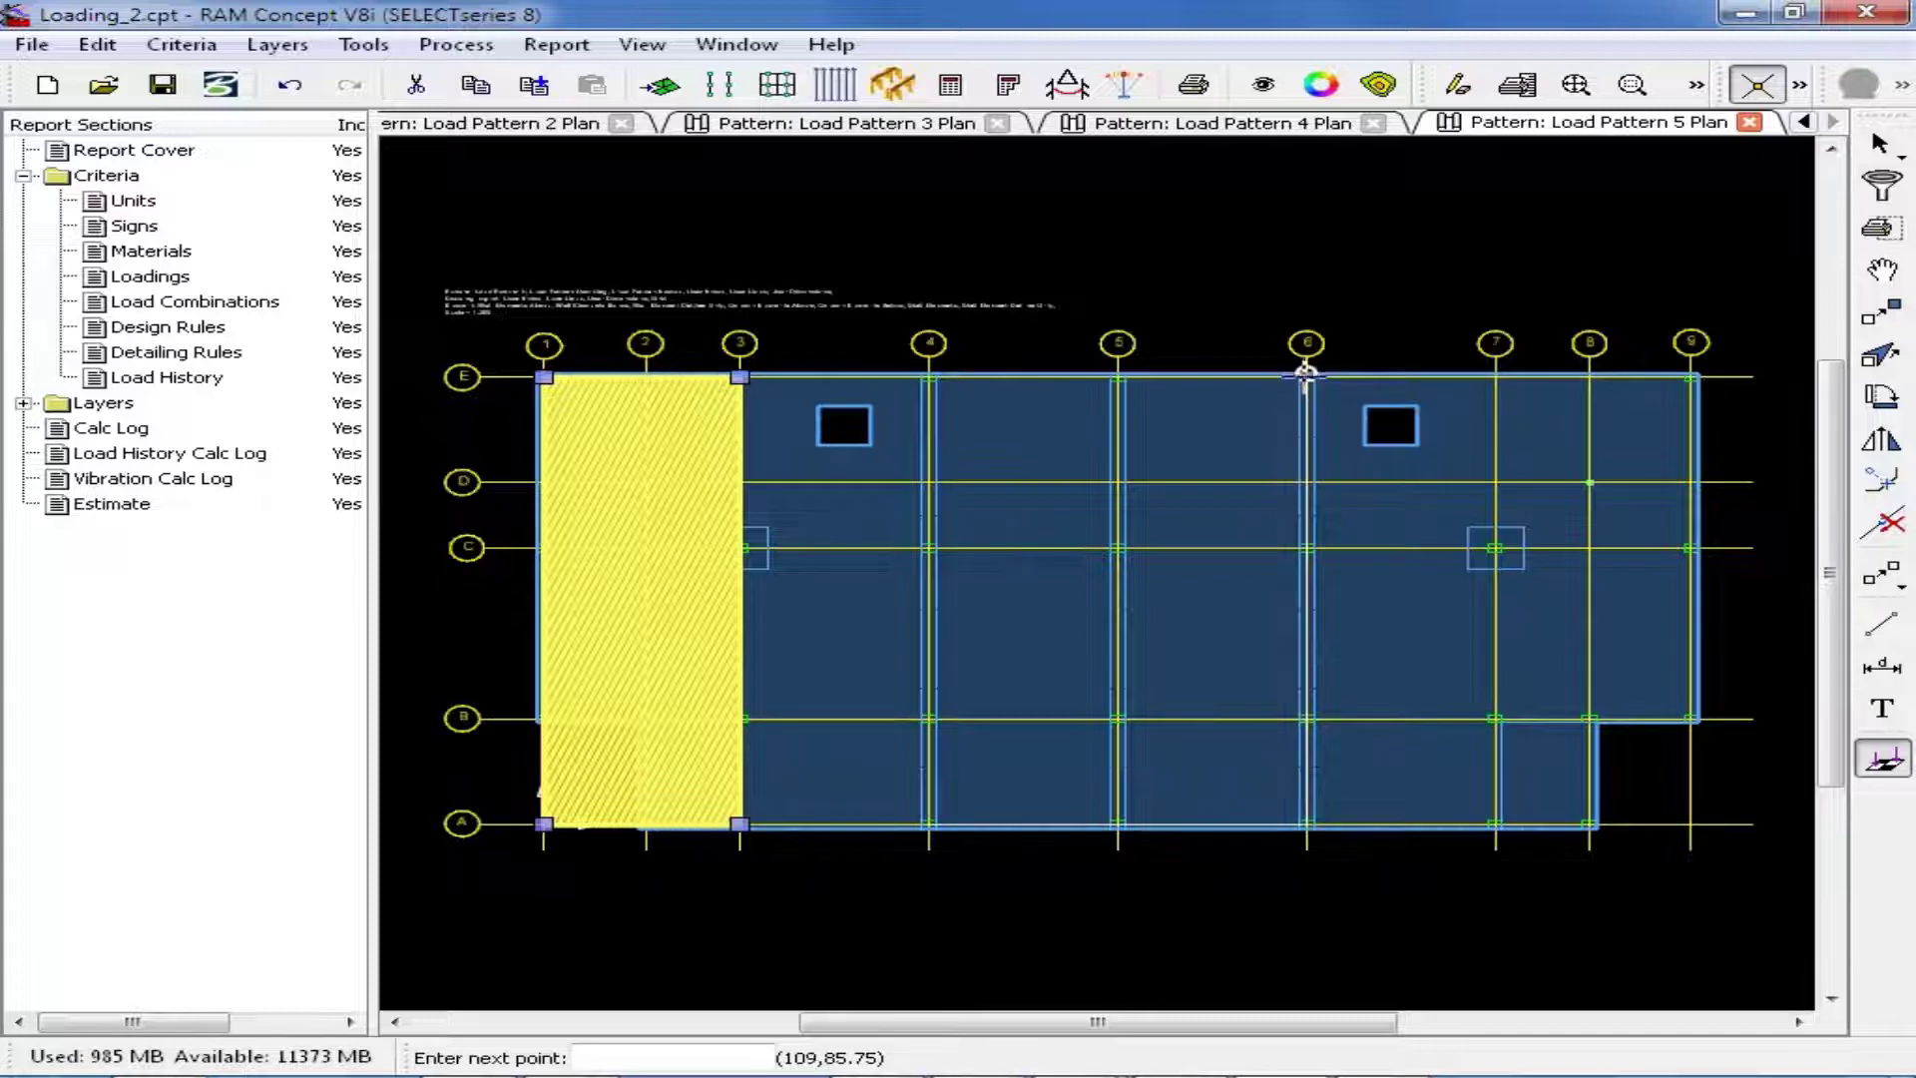
{"action": "left_click", "coordinate": [928, 378]}
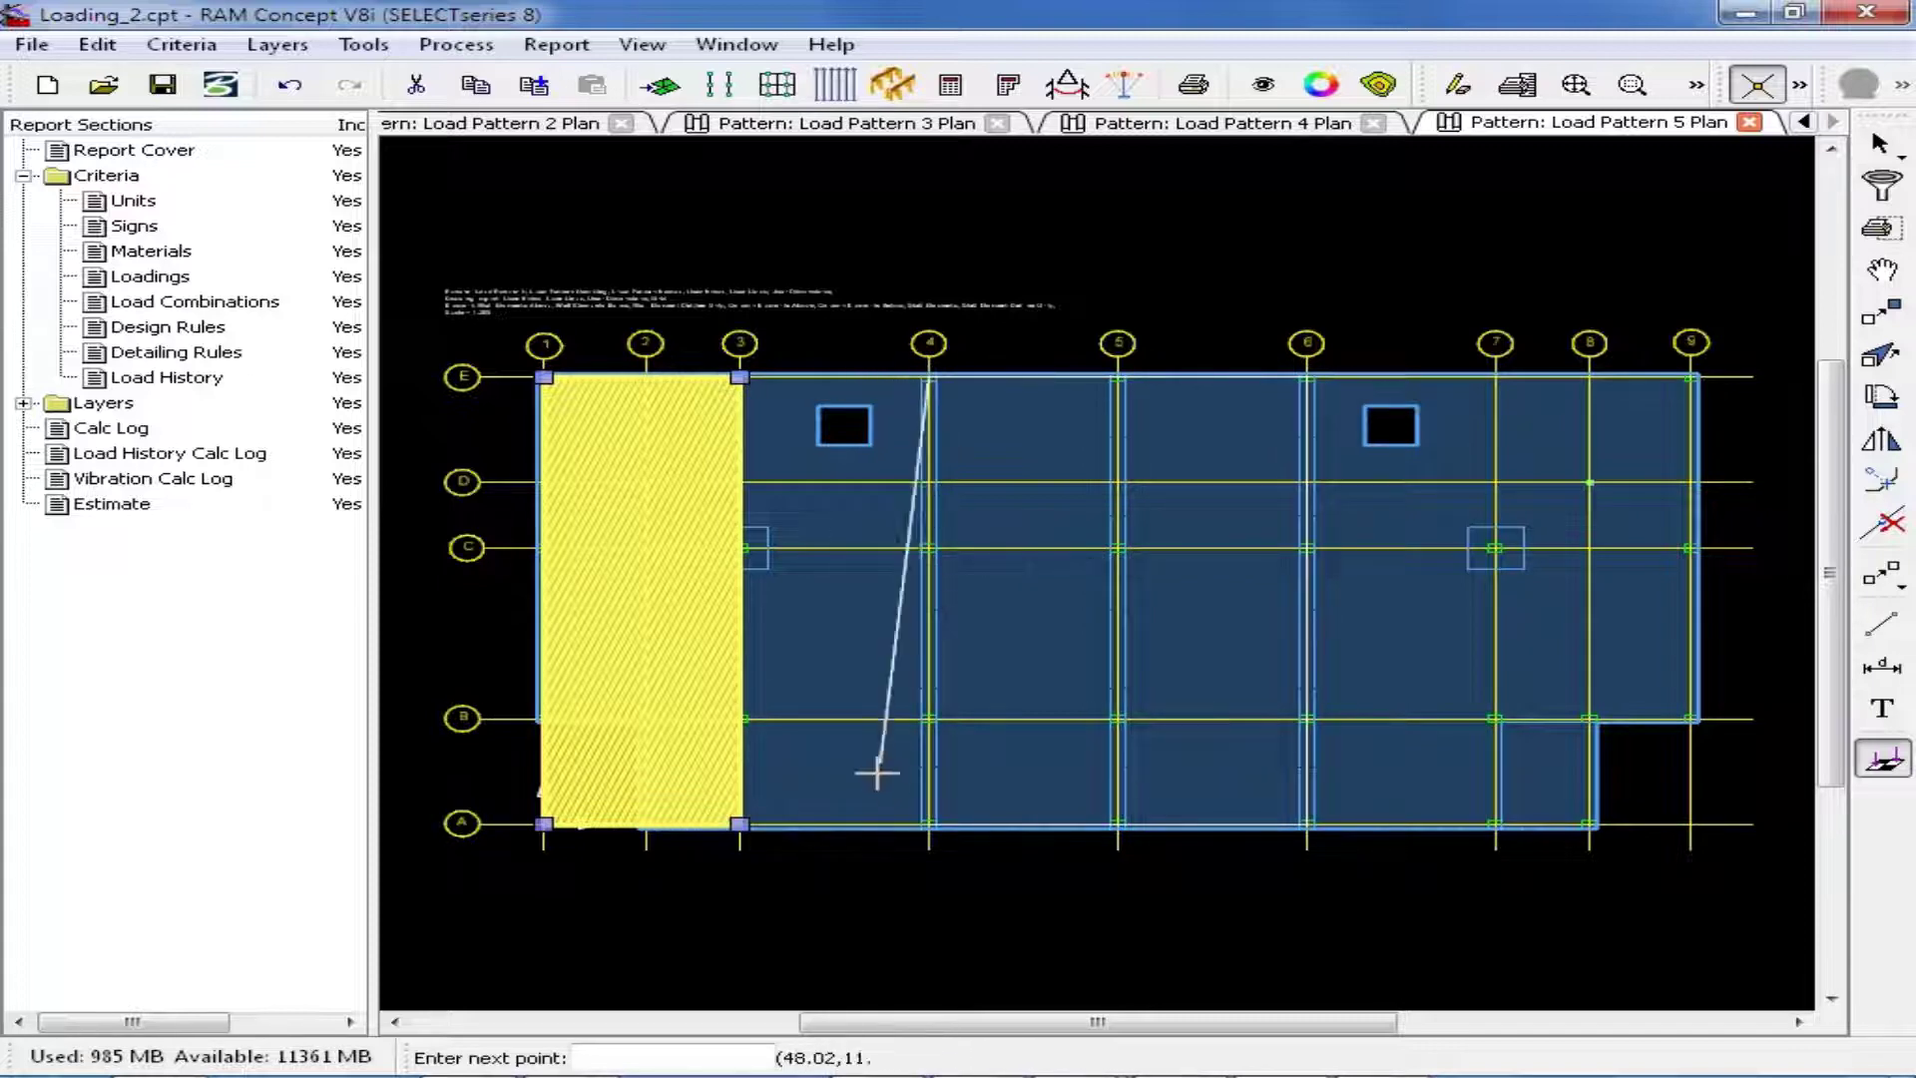
{"action": "left_click", "coordinate": [929, 824]}
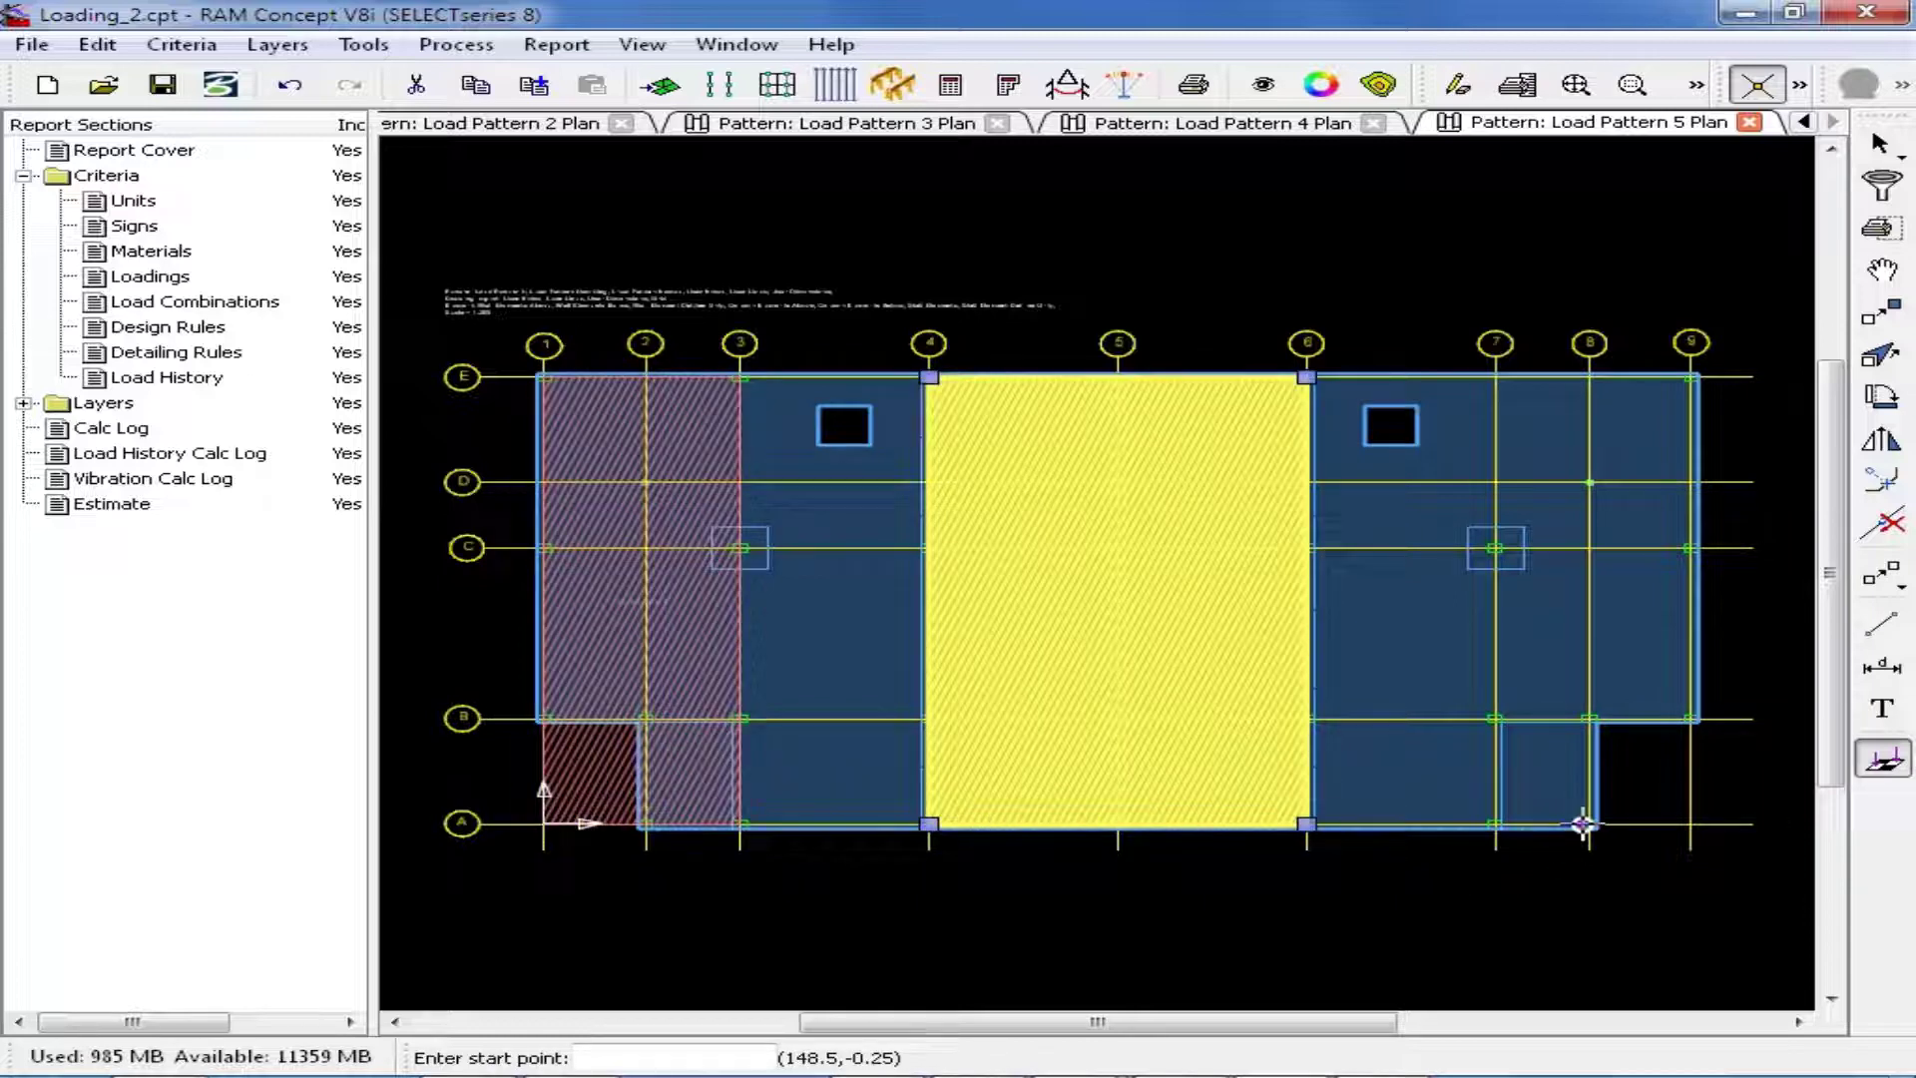
Draw a third Pattern 5 load area between gridlines 7 and 9, spanning gridlines A to E, and clear the selection.
{"action": "left_click", "coordinate": [1495, 824]}
{"action": "left_click", "coordinate": [1691, 824]}
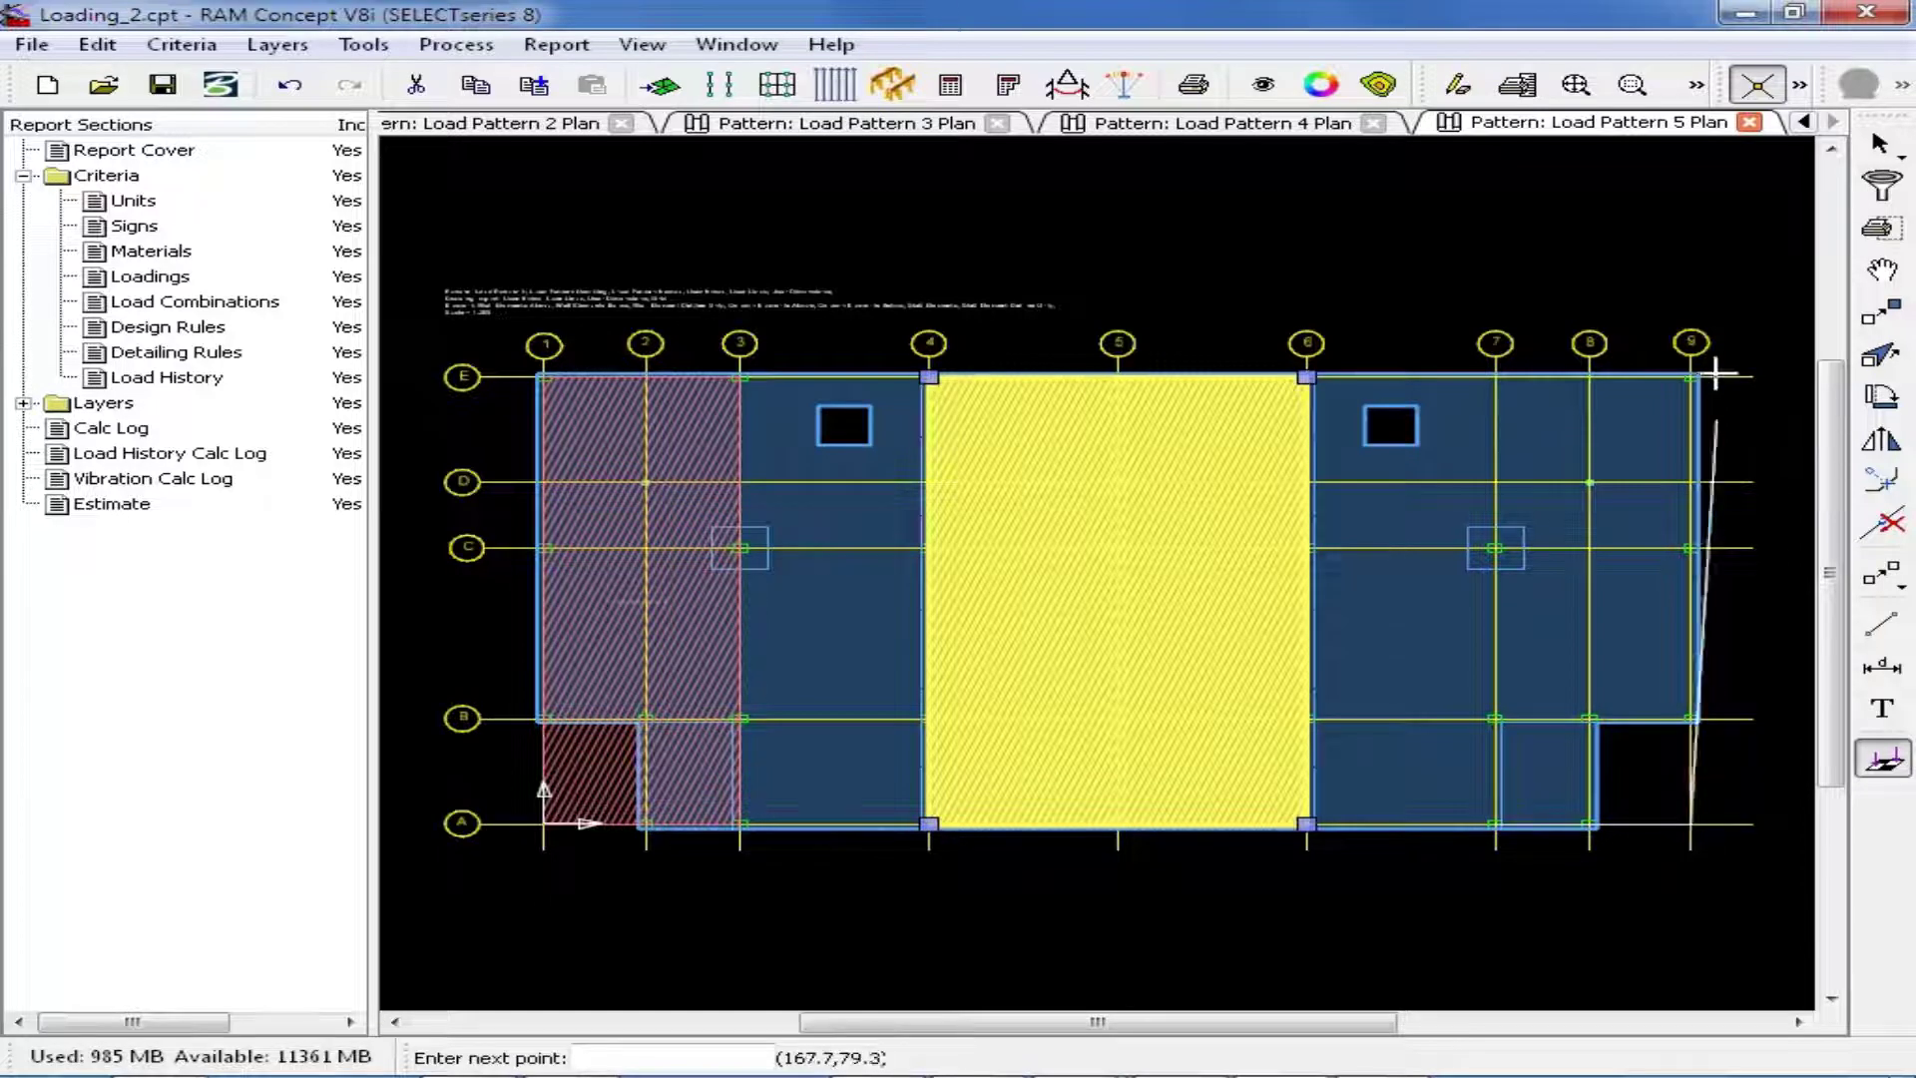
{"action": "left_click", "coordinate": [1686, 378]}
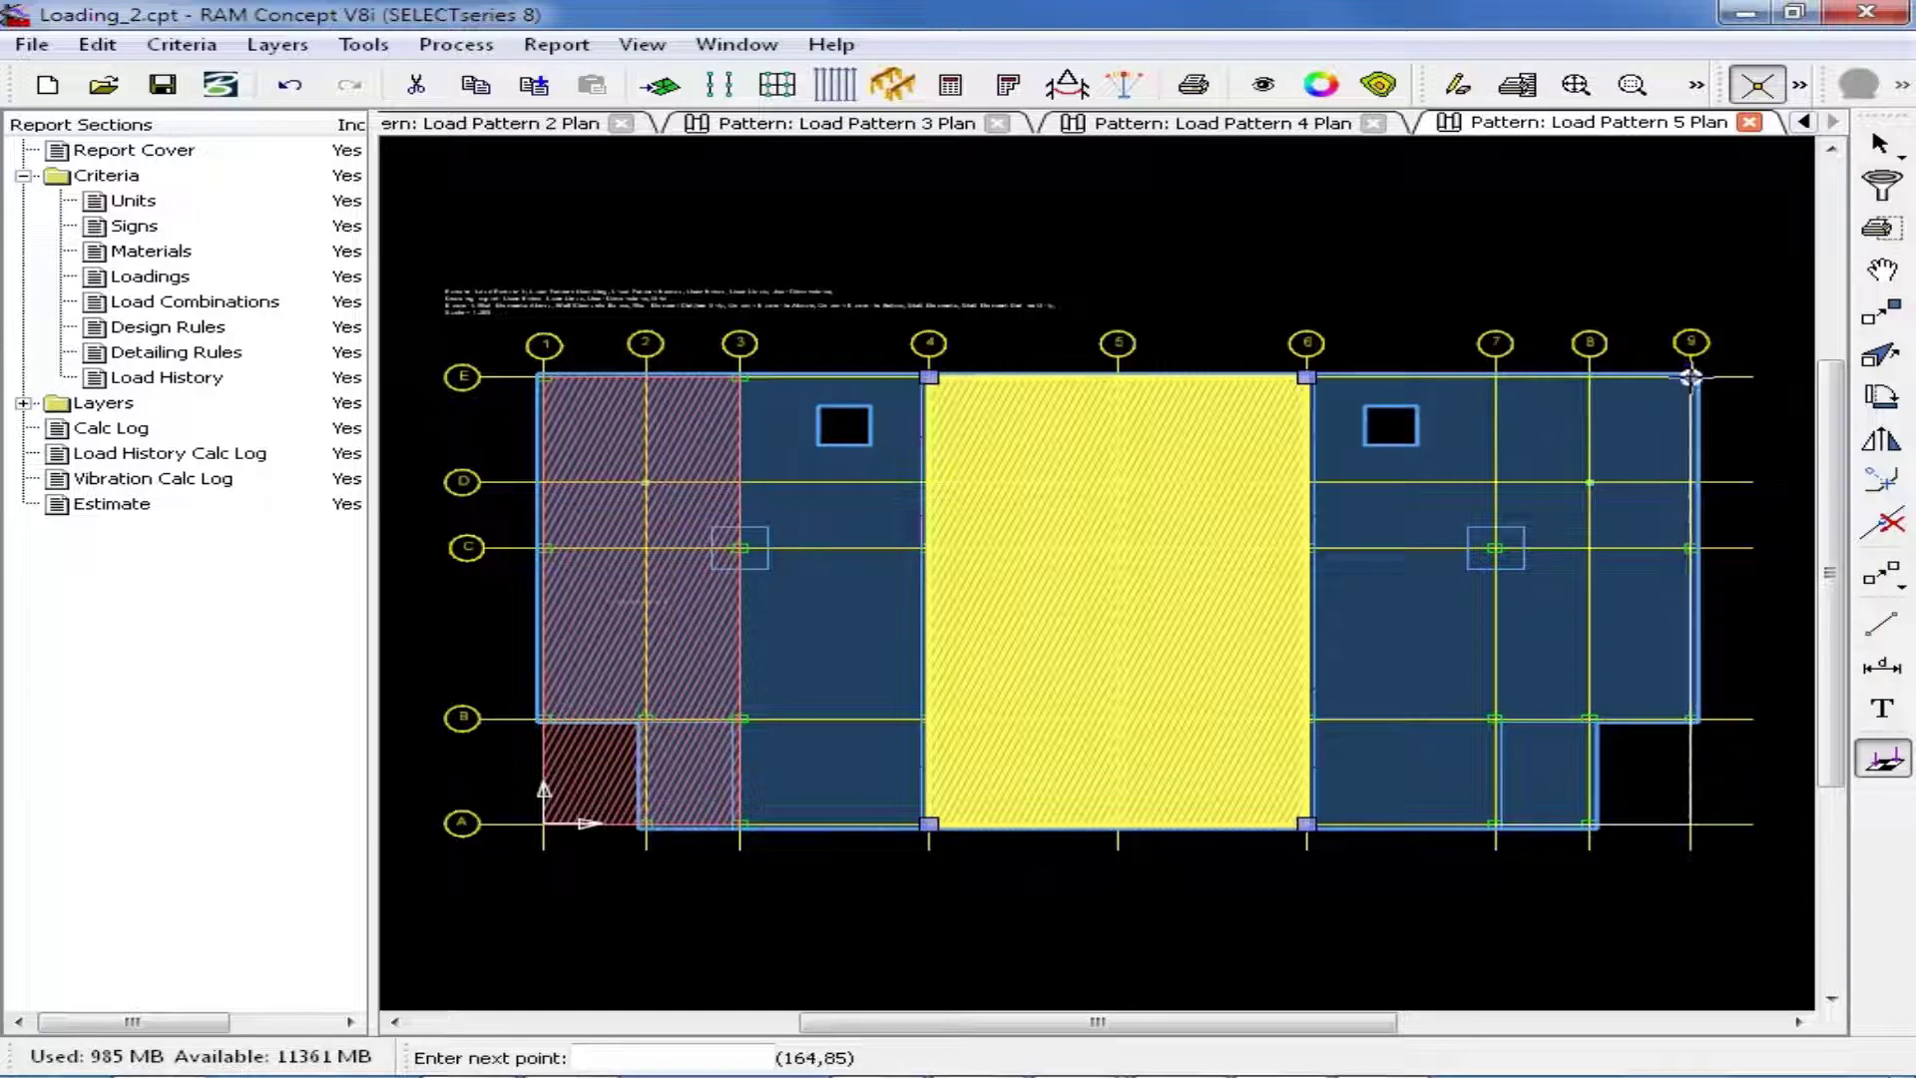
{"action": "left_click", "coordinate": [1495, 377]}
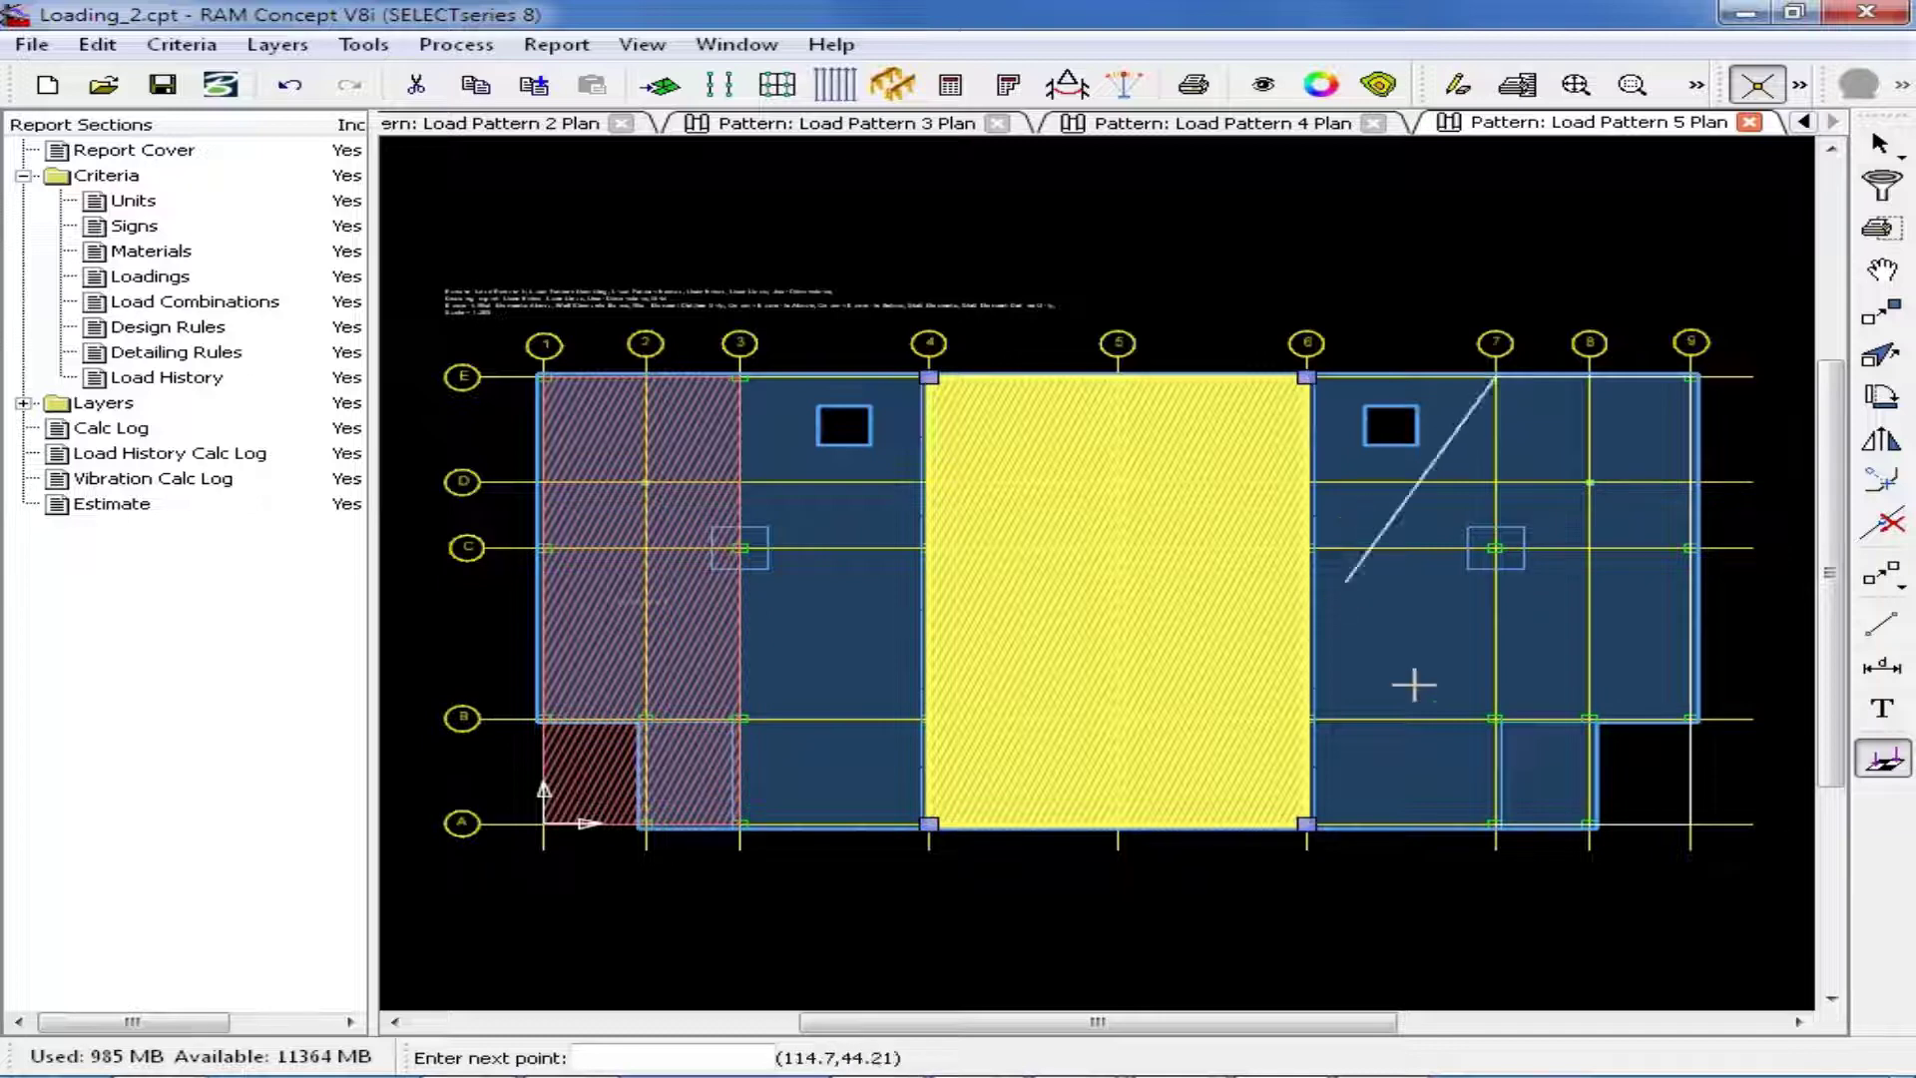
{"action": "double_click", "coordinate": [1494, 825]}
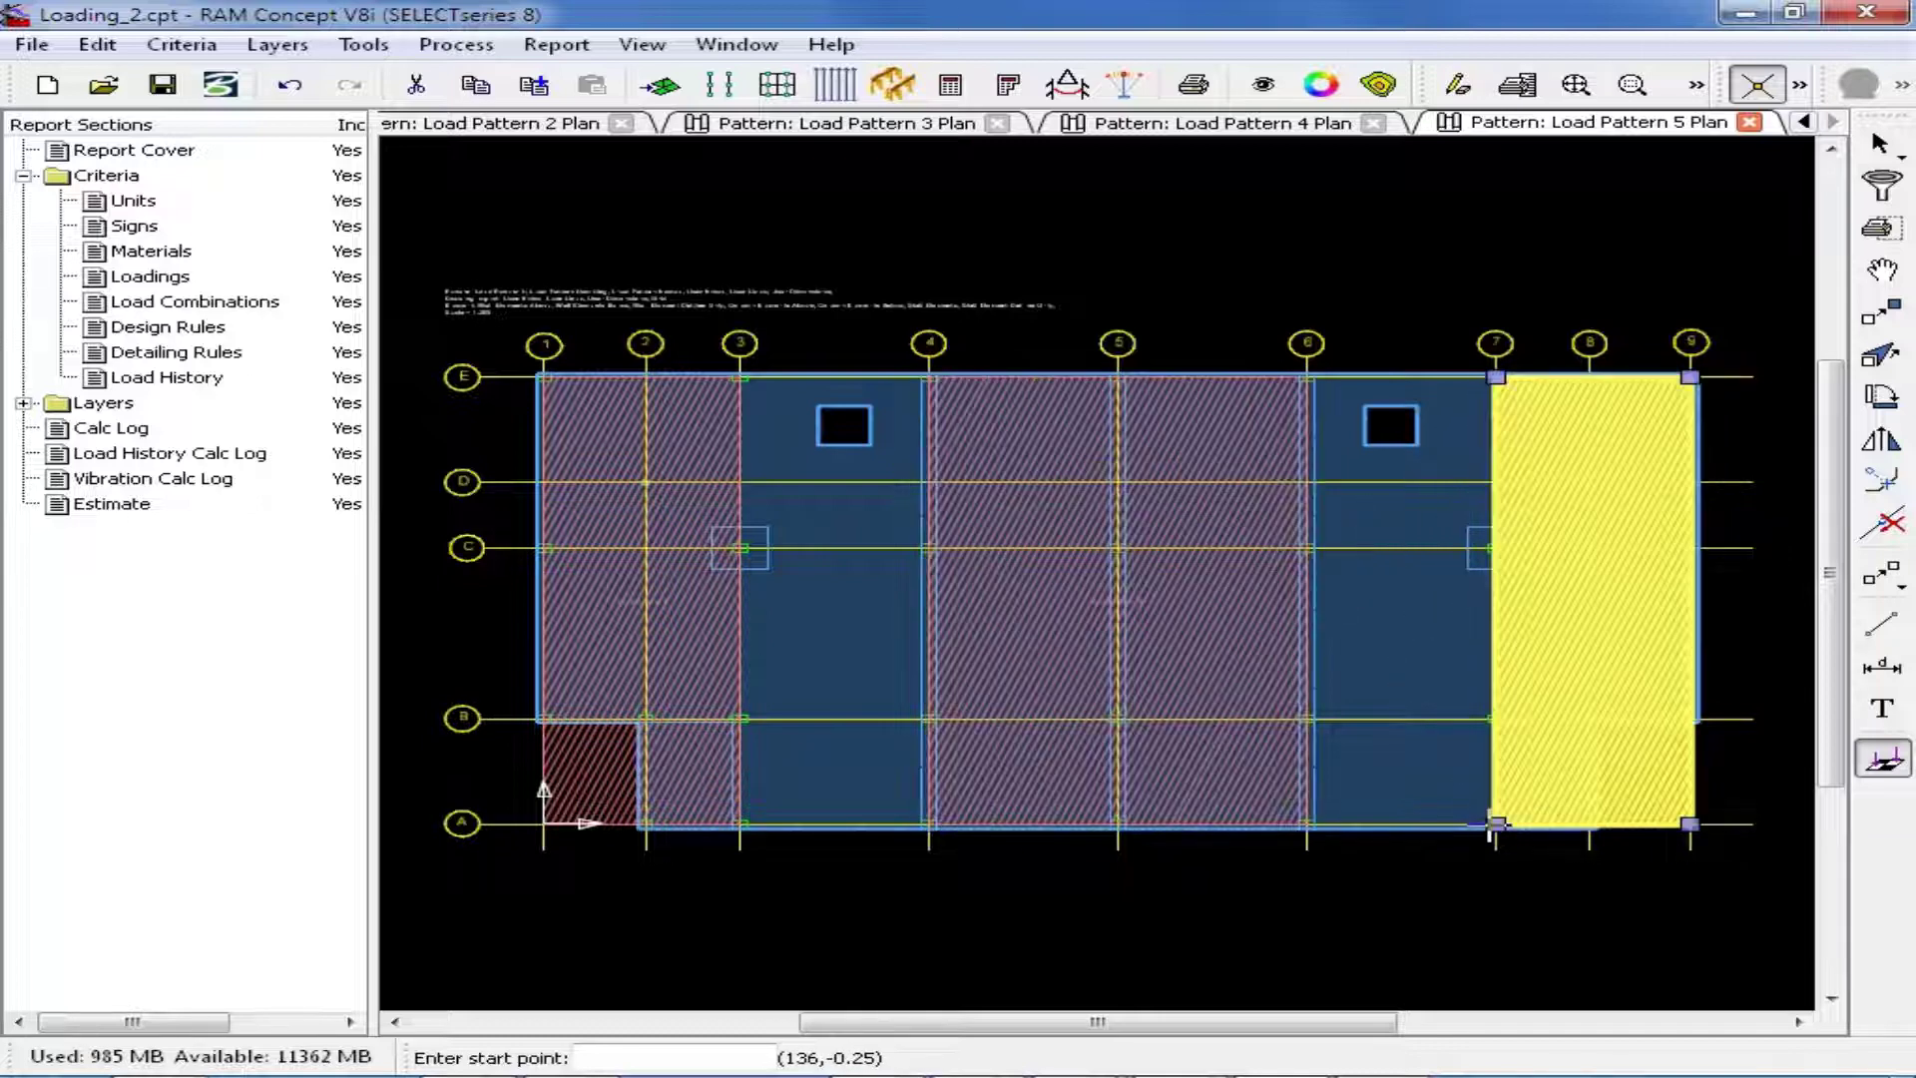
{"action": "left_click", "coordinate": [1881, 144]}
{"action": "left_click_drag", "start_coordinate": [1397, 201], "coordinate": [1298, 200]}
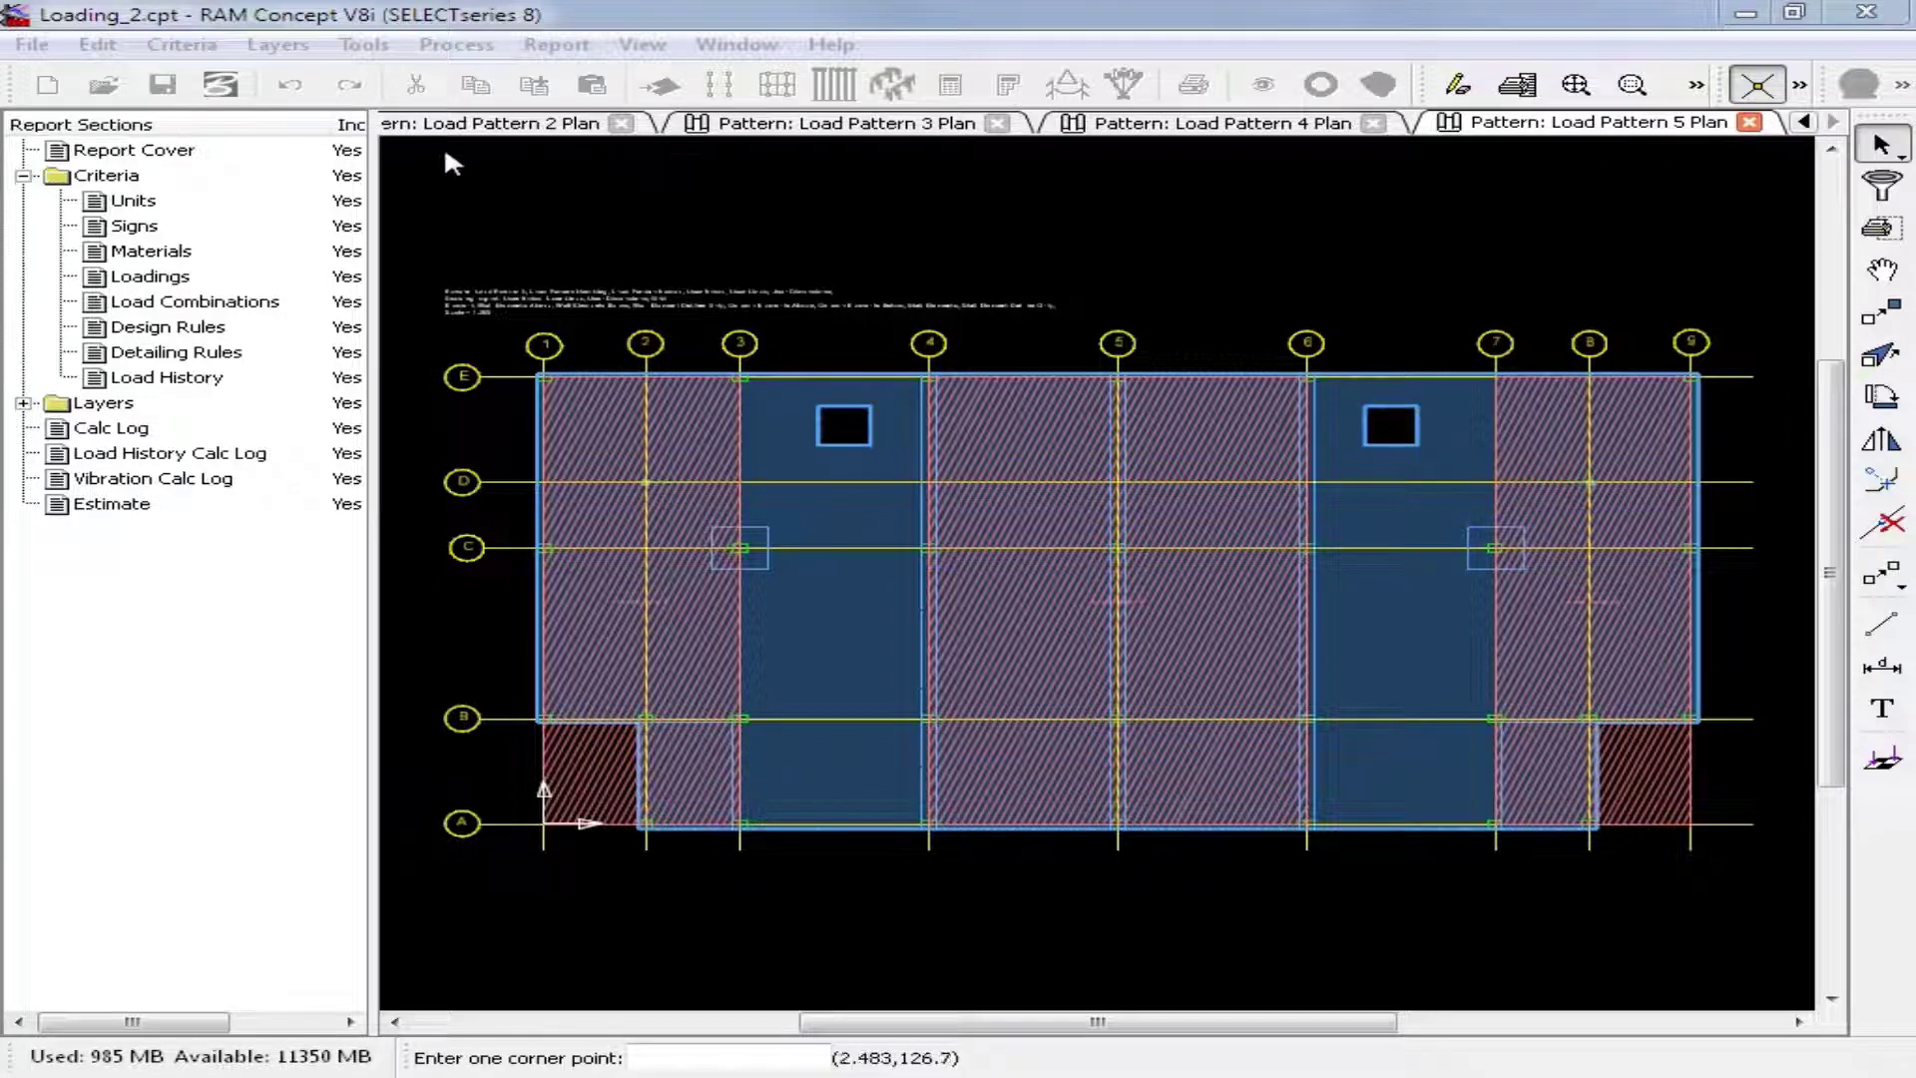
Open the Load Pattern 6 plan and set the Pattern Load tool's default pattern number to Pattern 6.
{"action": "left_click", "coordinate": [277, 44]}
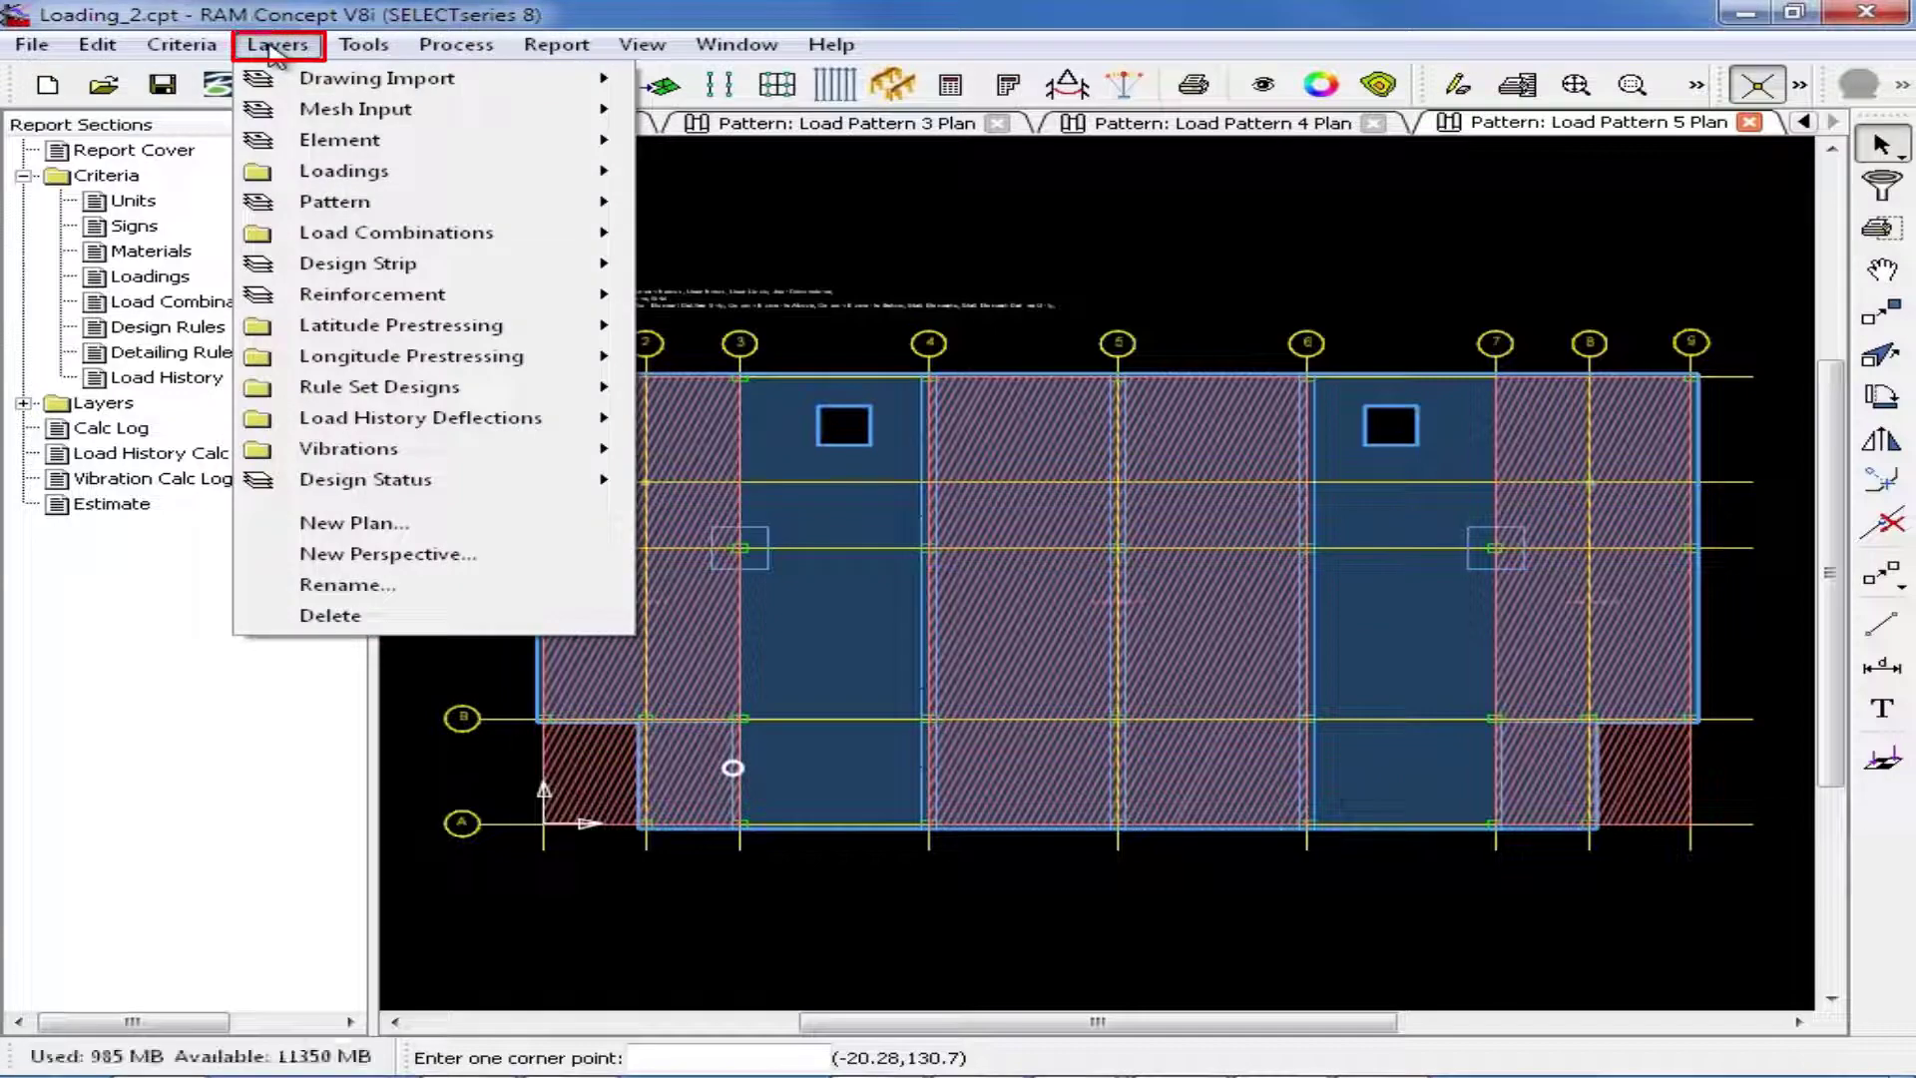
{"action": "mouse_move", "coordinate": [262, 202]}
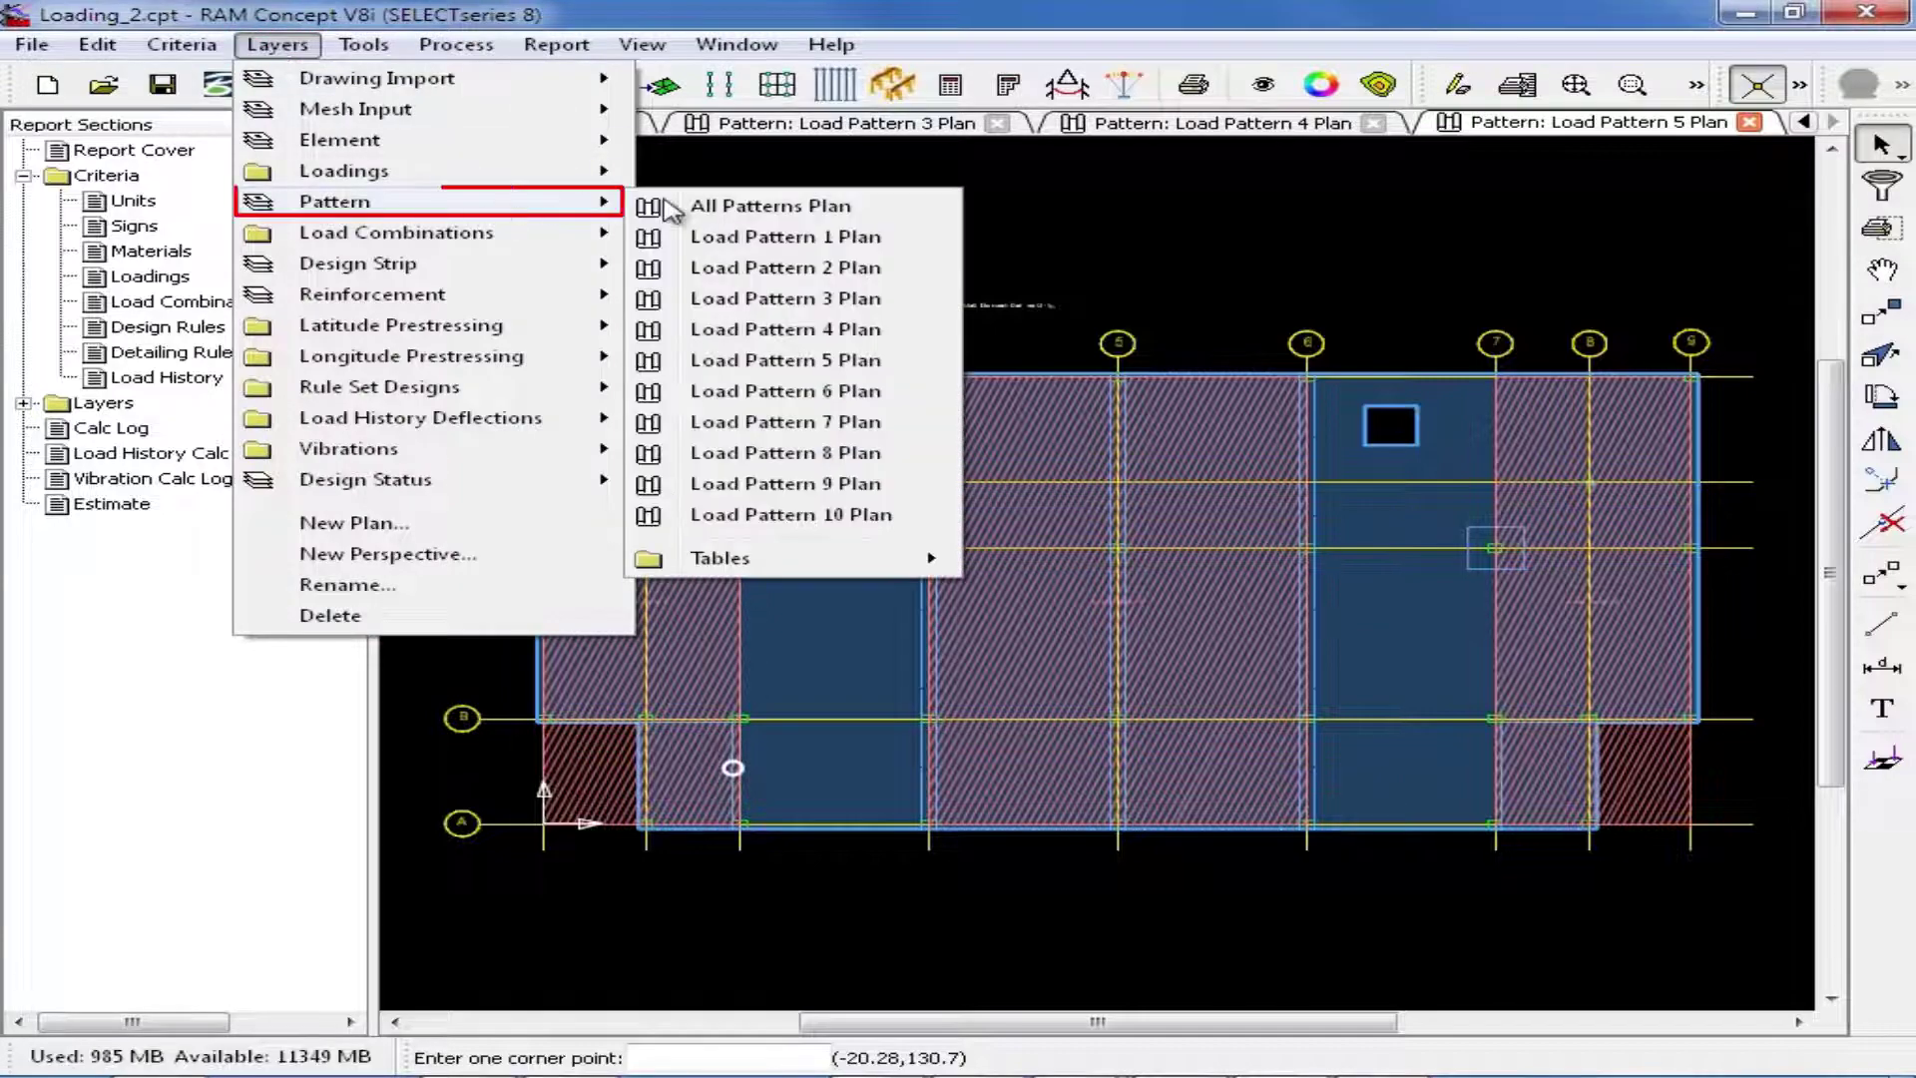
{"action": "left_click", "coordinate": [831, 392]}
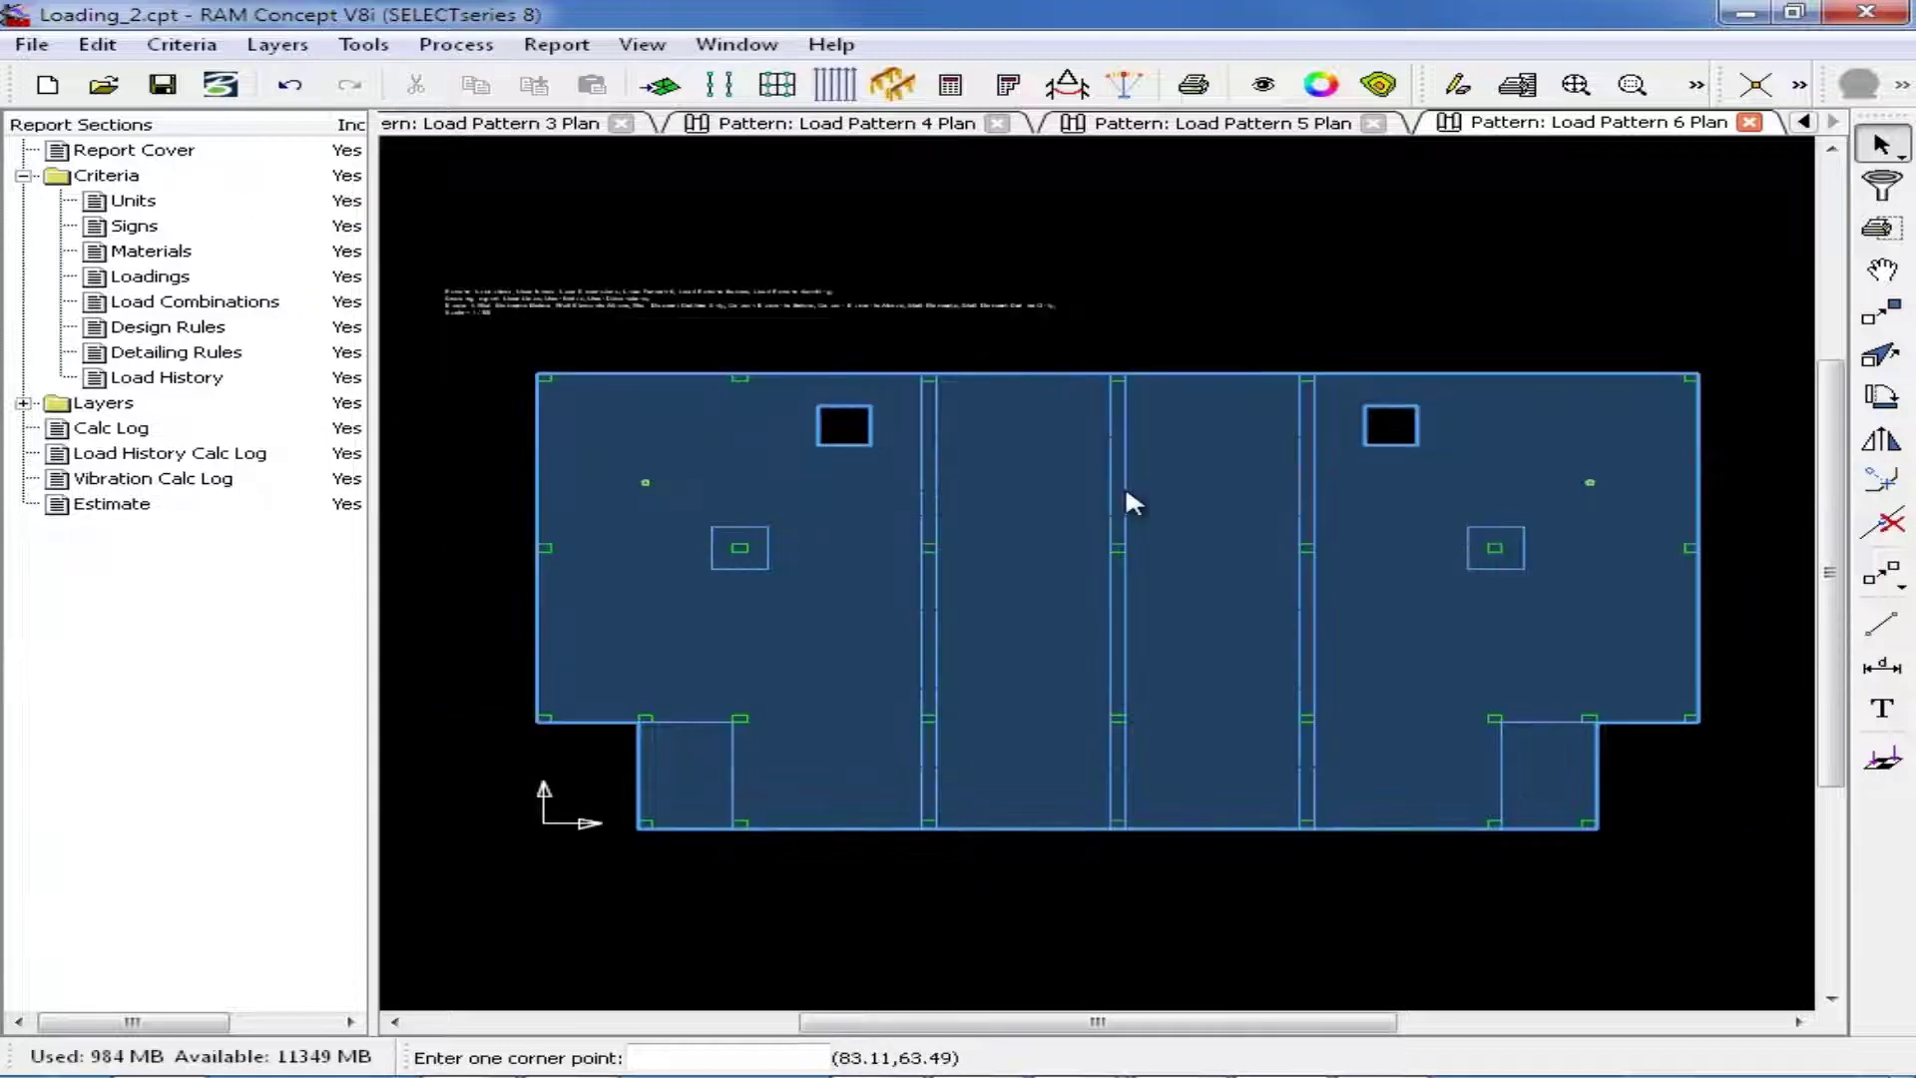
{"action": "left_click", "coordinate": [1882, 760]}
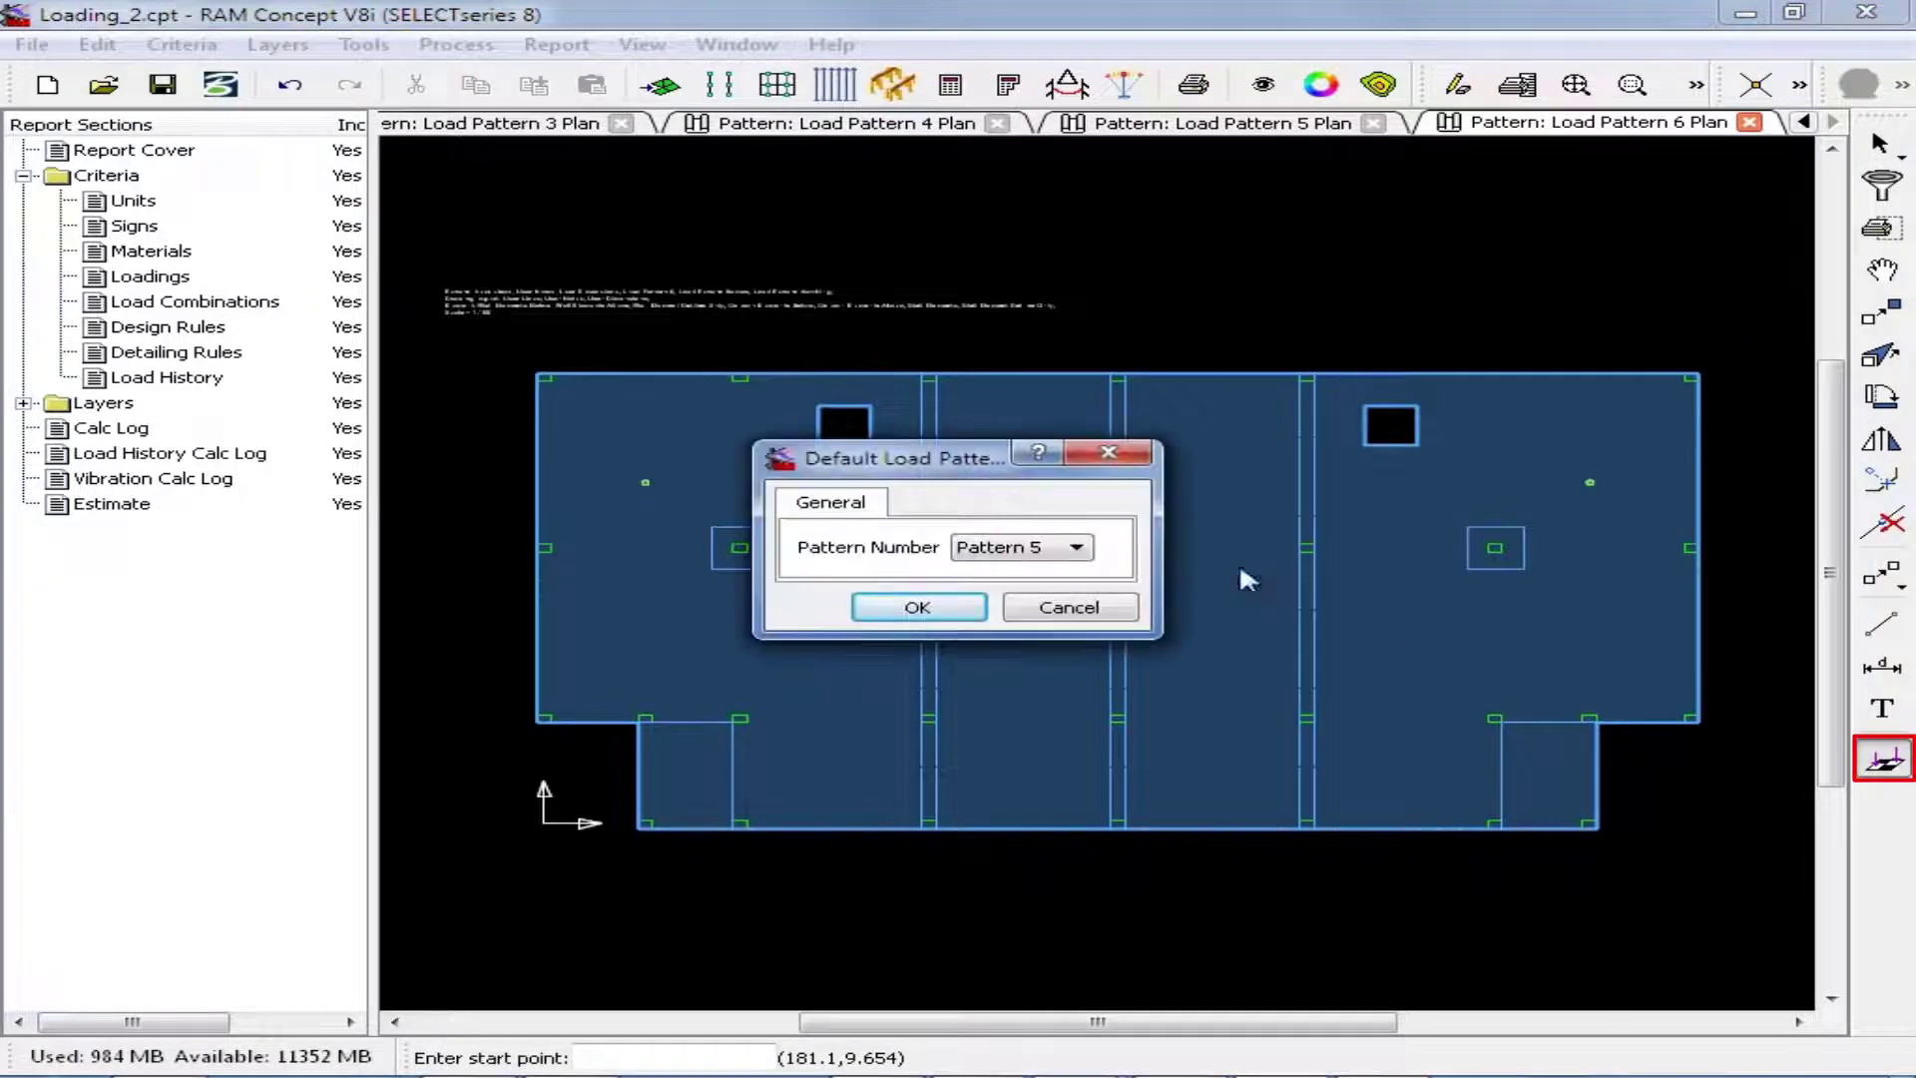
{"action": "left_click", "coordinate": [1074, 548]}
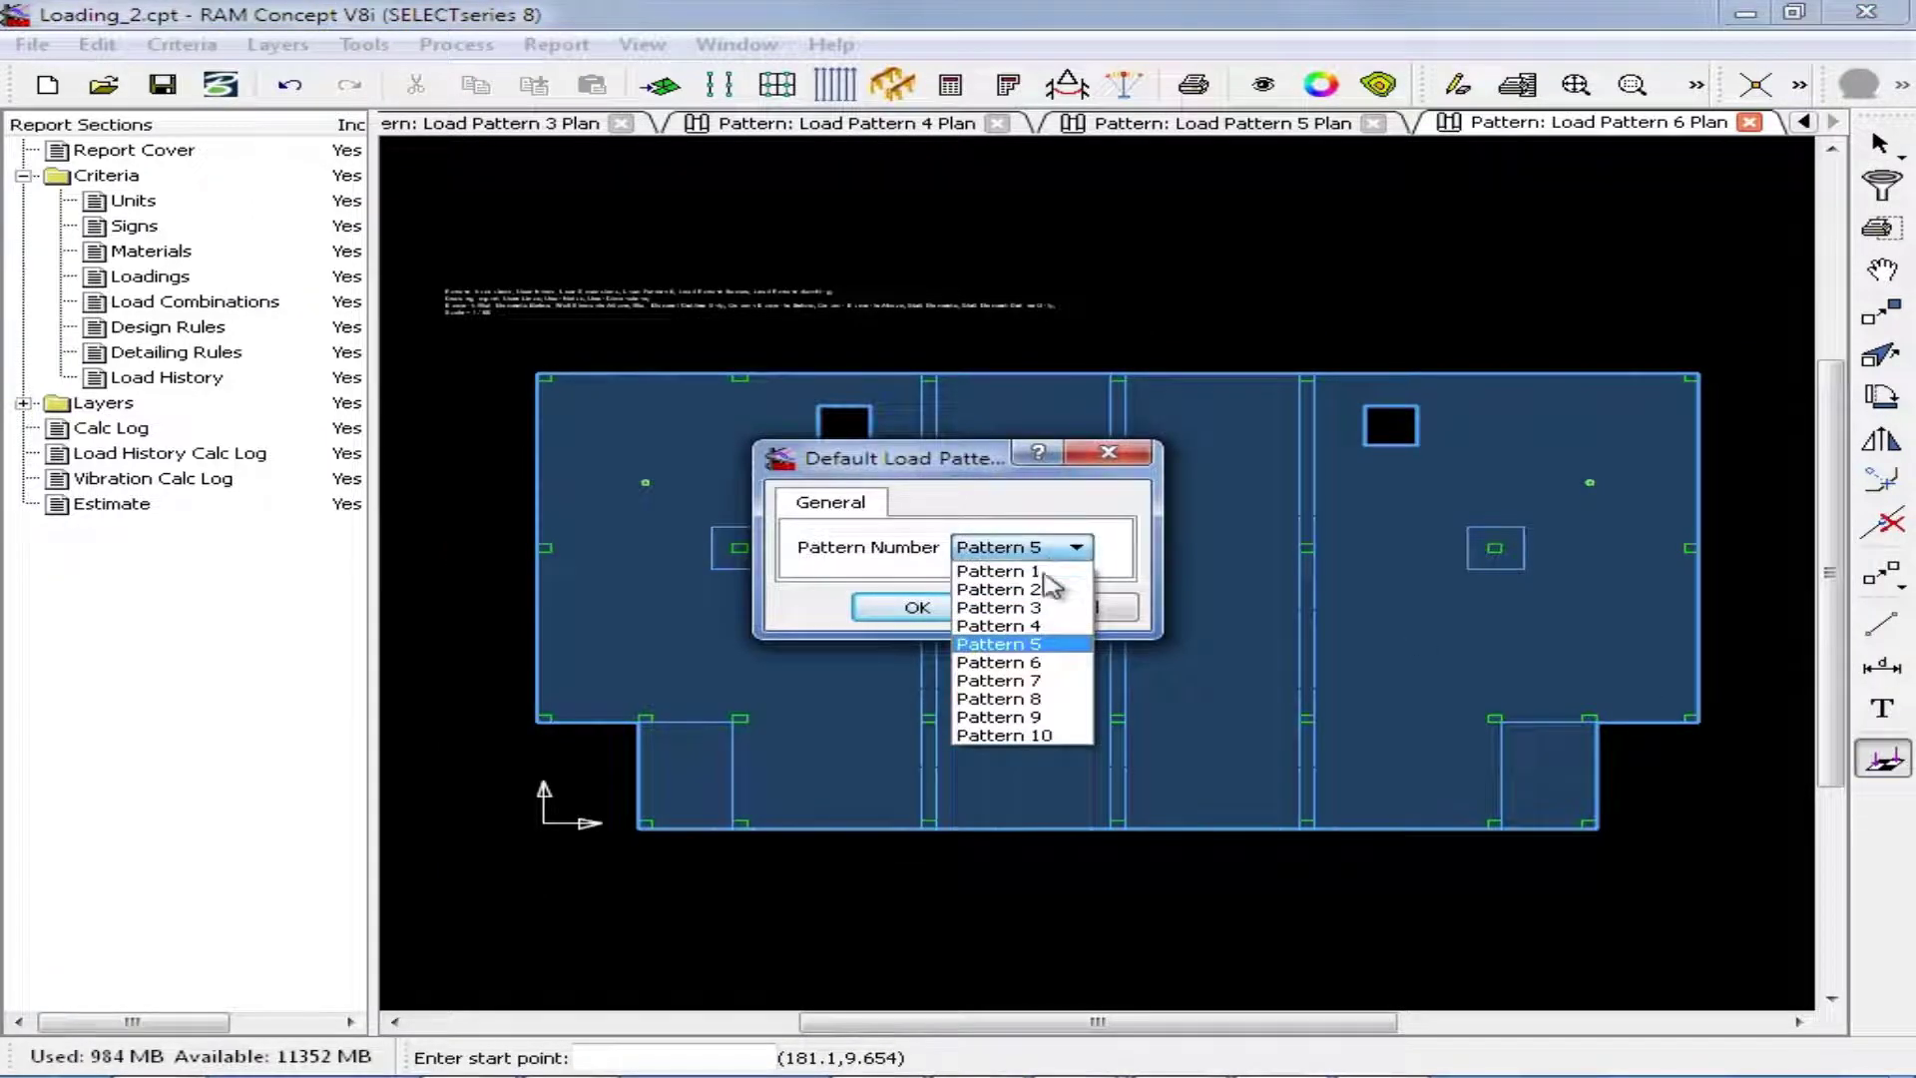
{"action": "left_click", "coordinate": [998, 662]}
{"action": "left_click", "coordinate": [917, 608]}
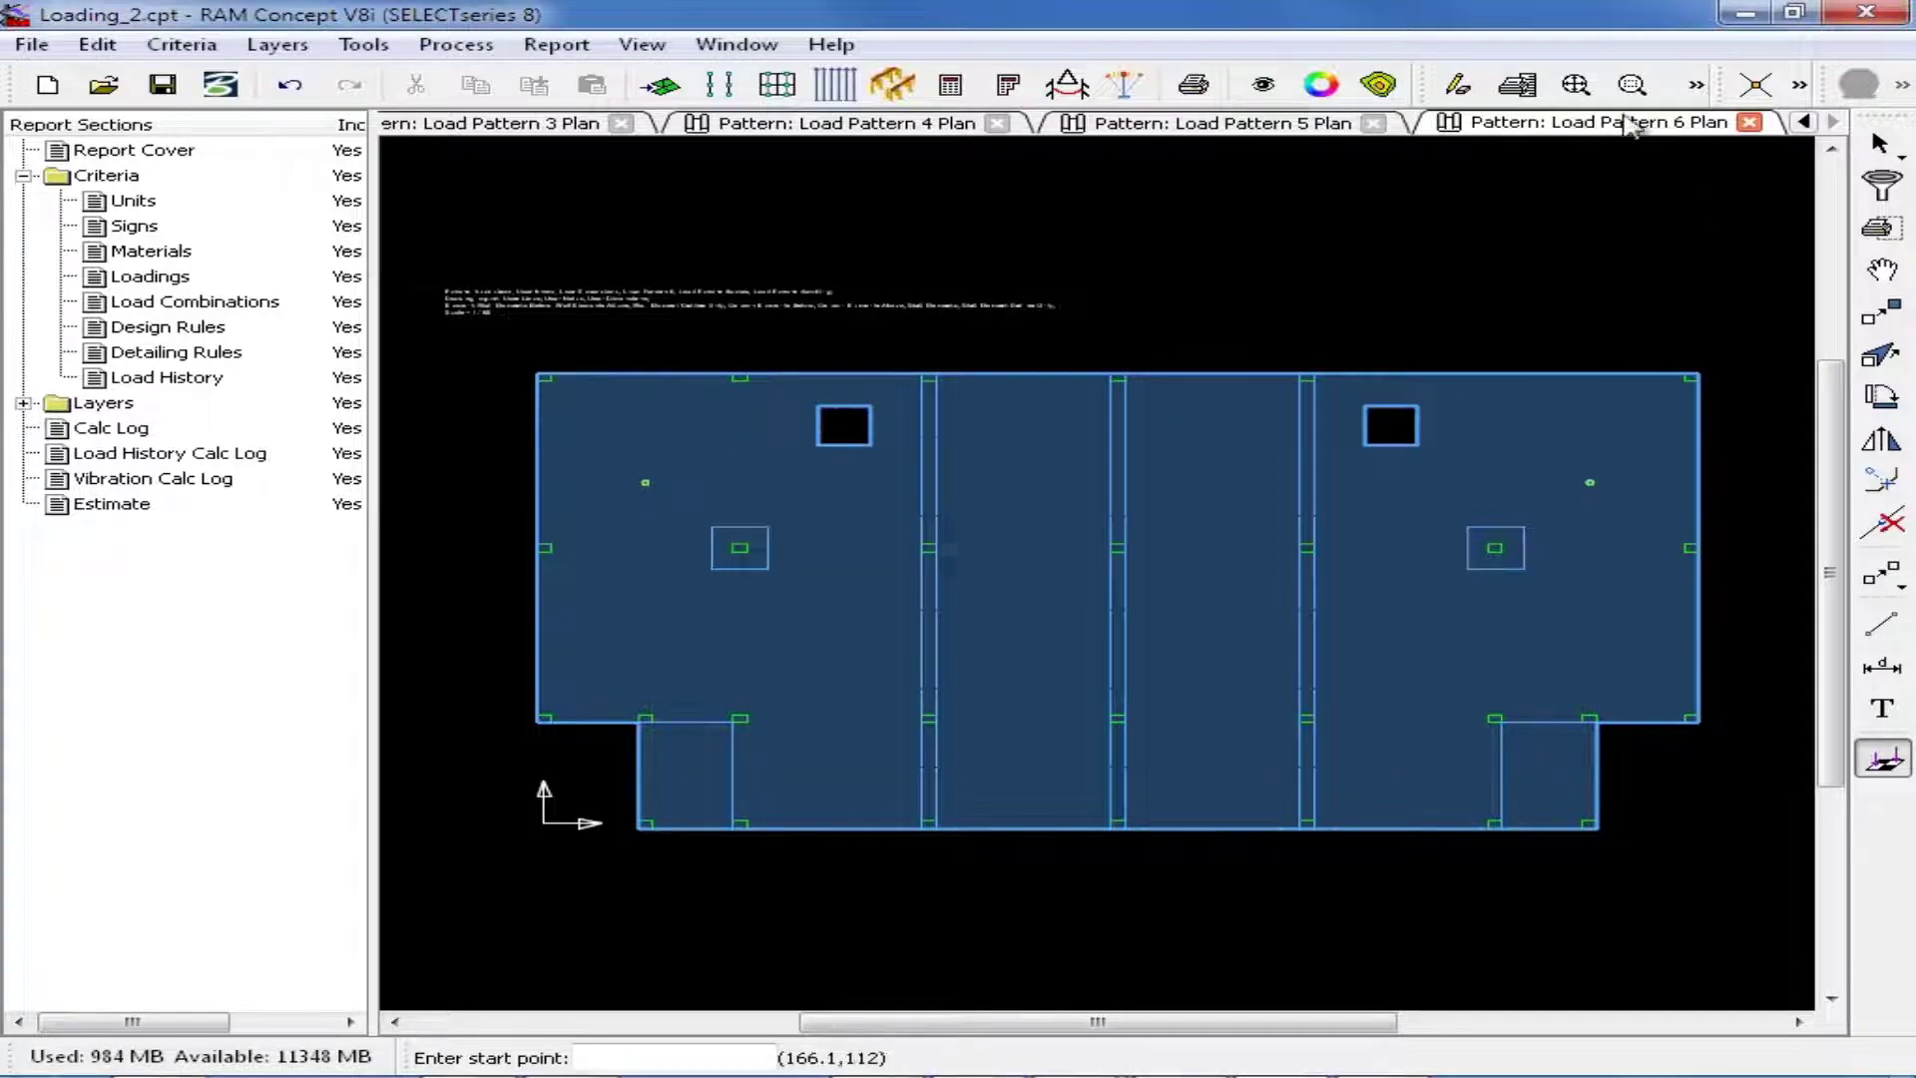
Make the CAD Grid layer visible on the Load Pattern 6 plan and turn on intersection snapping.
{"action": "left_click", "coordinate": [1264, 84]}
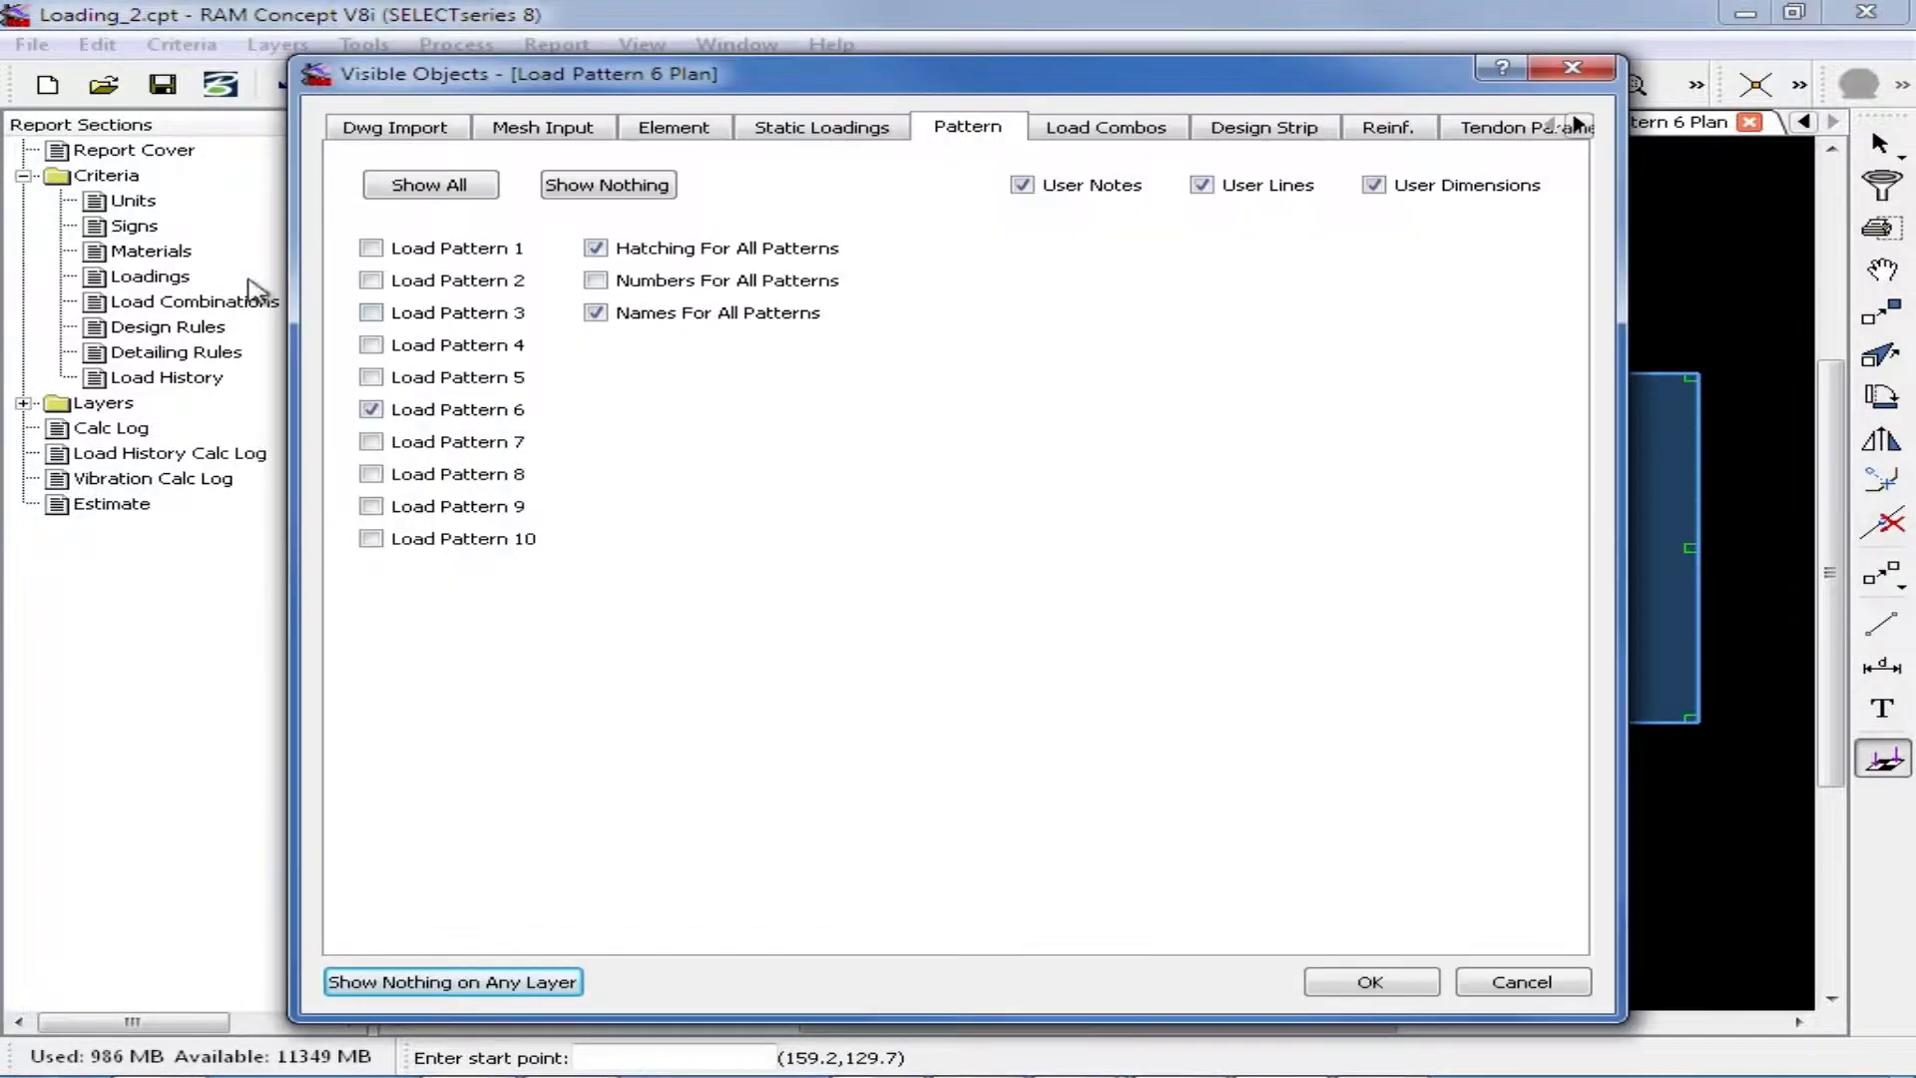
{"action": "left_click", "coordinate": [389, 126]}
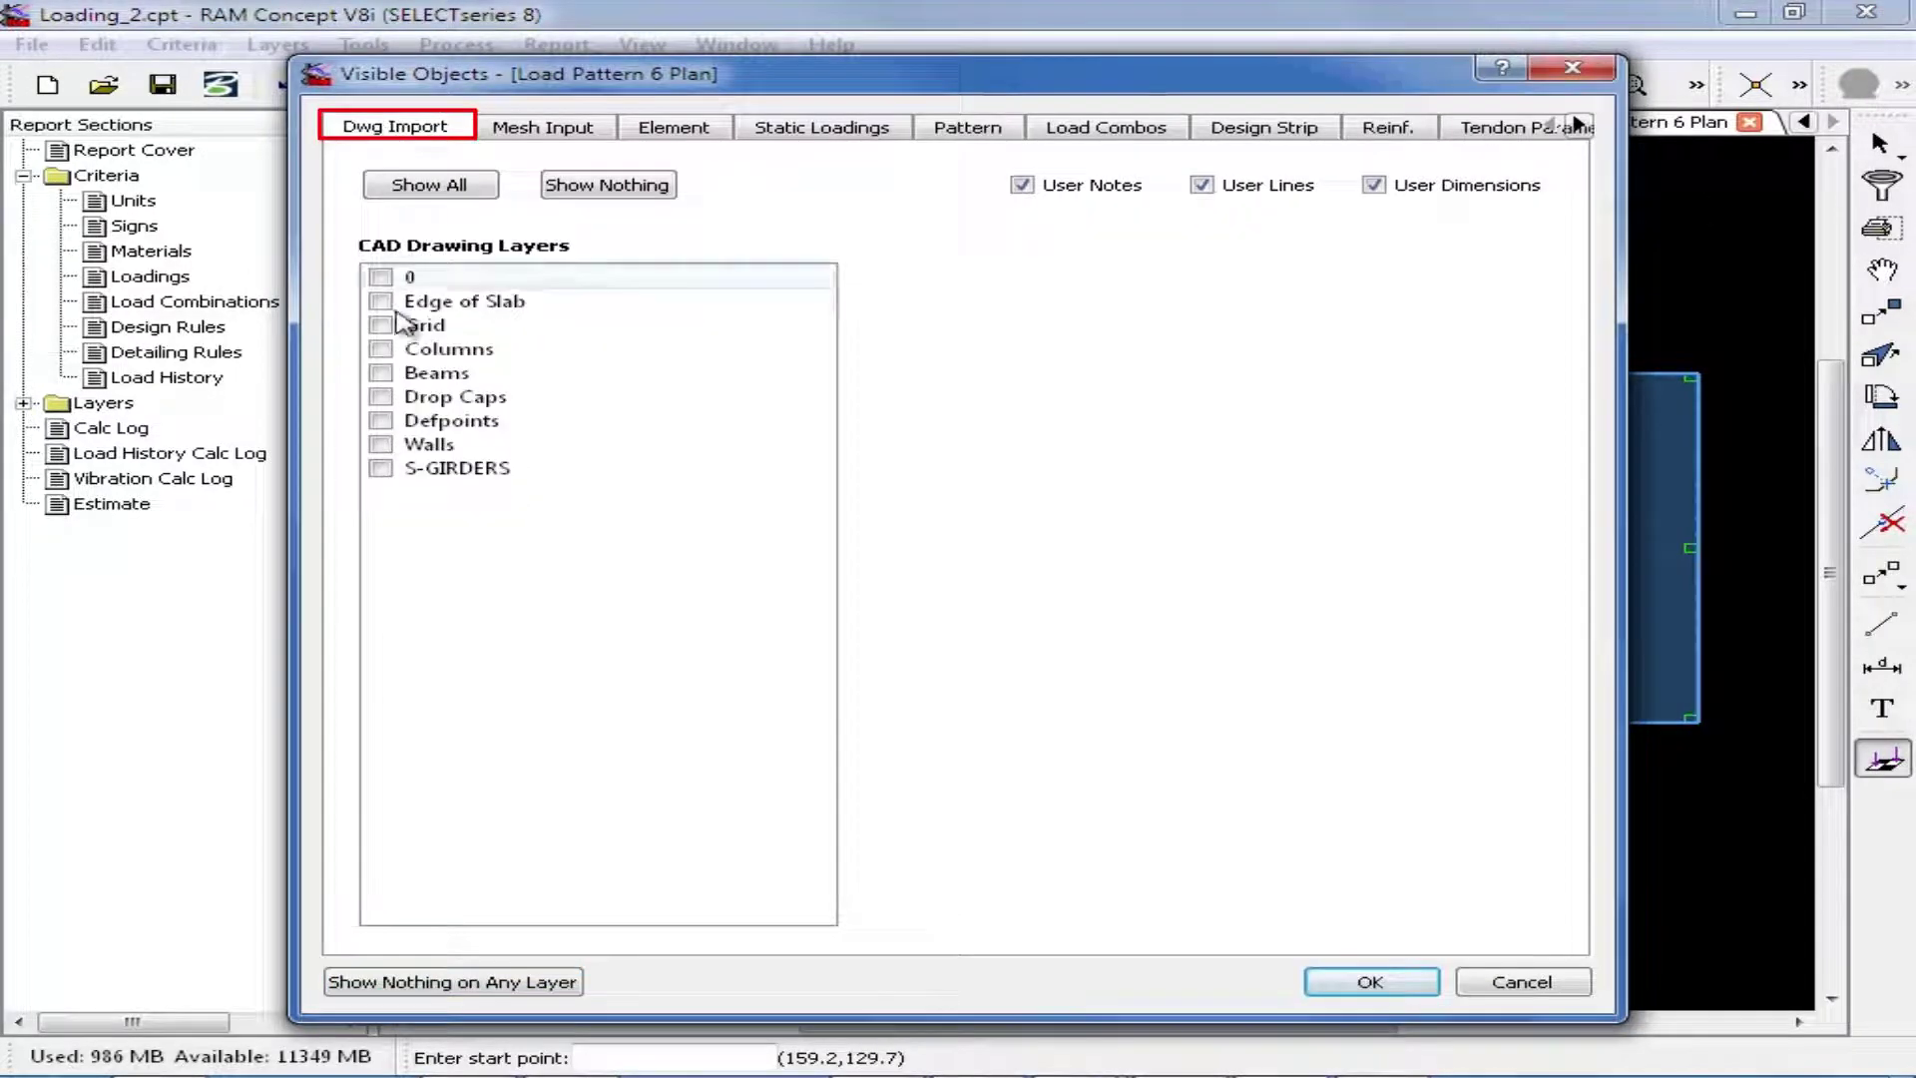
{"action": "left_click", "coordinate": [1335, 978]}
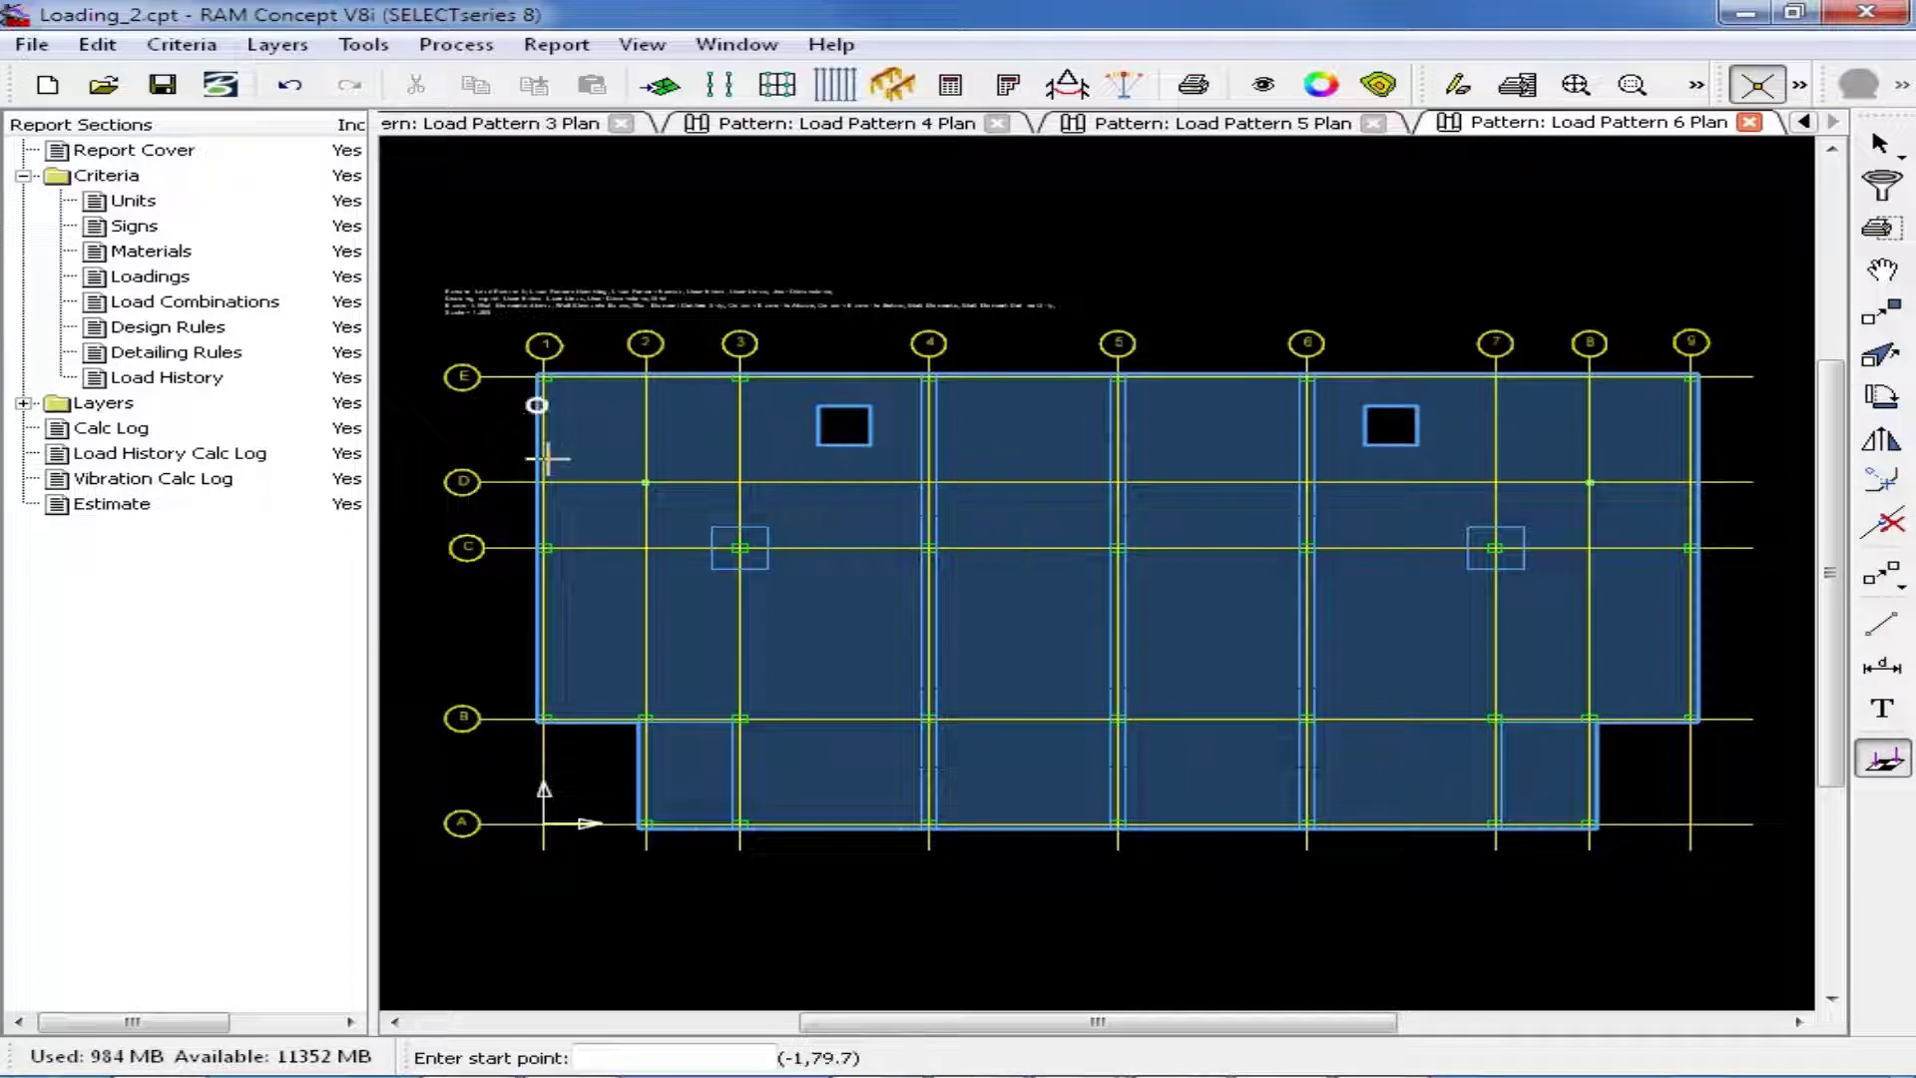
Draw a Pattern 6 load area between gridlines C and E, spanning gridlines 1 to 9.
{"action": "left_click", "coordinate": [544, 548]}
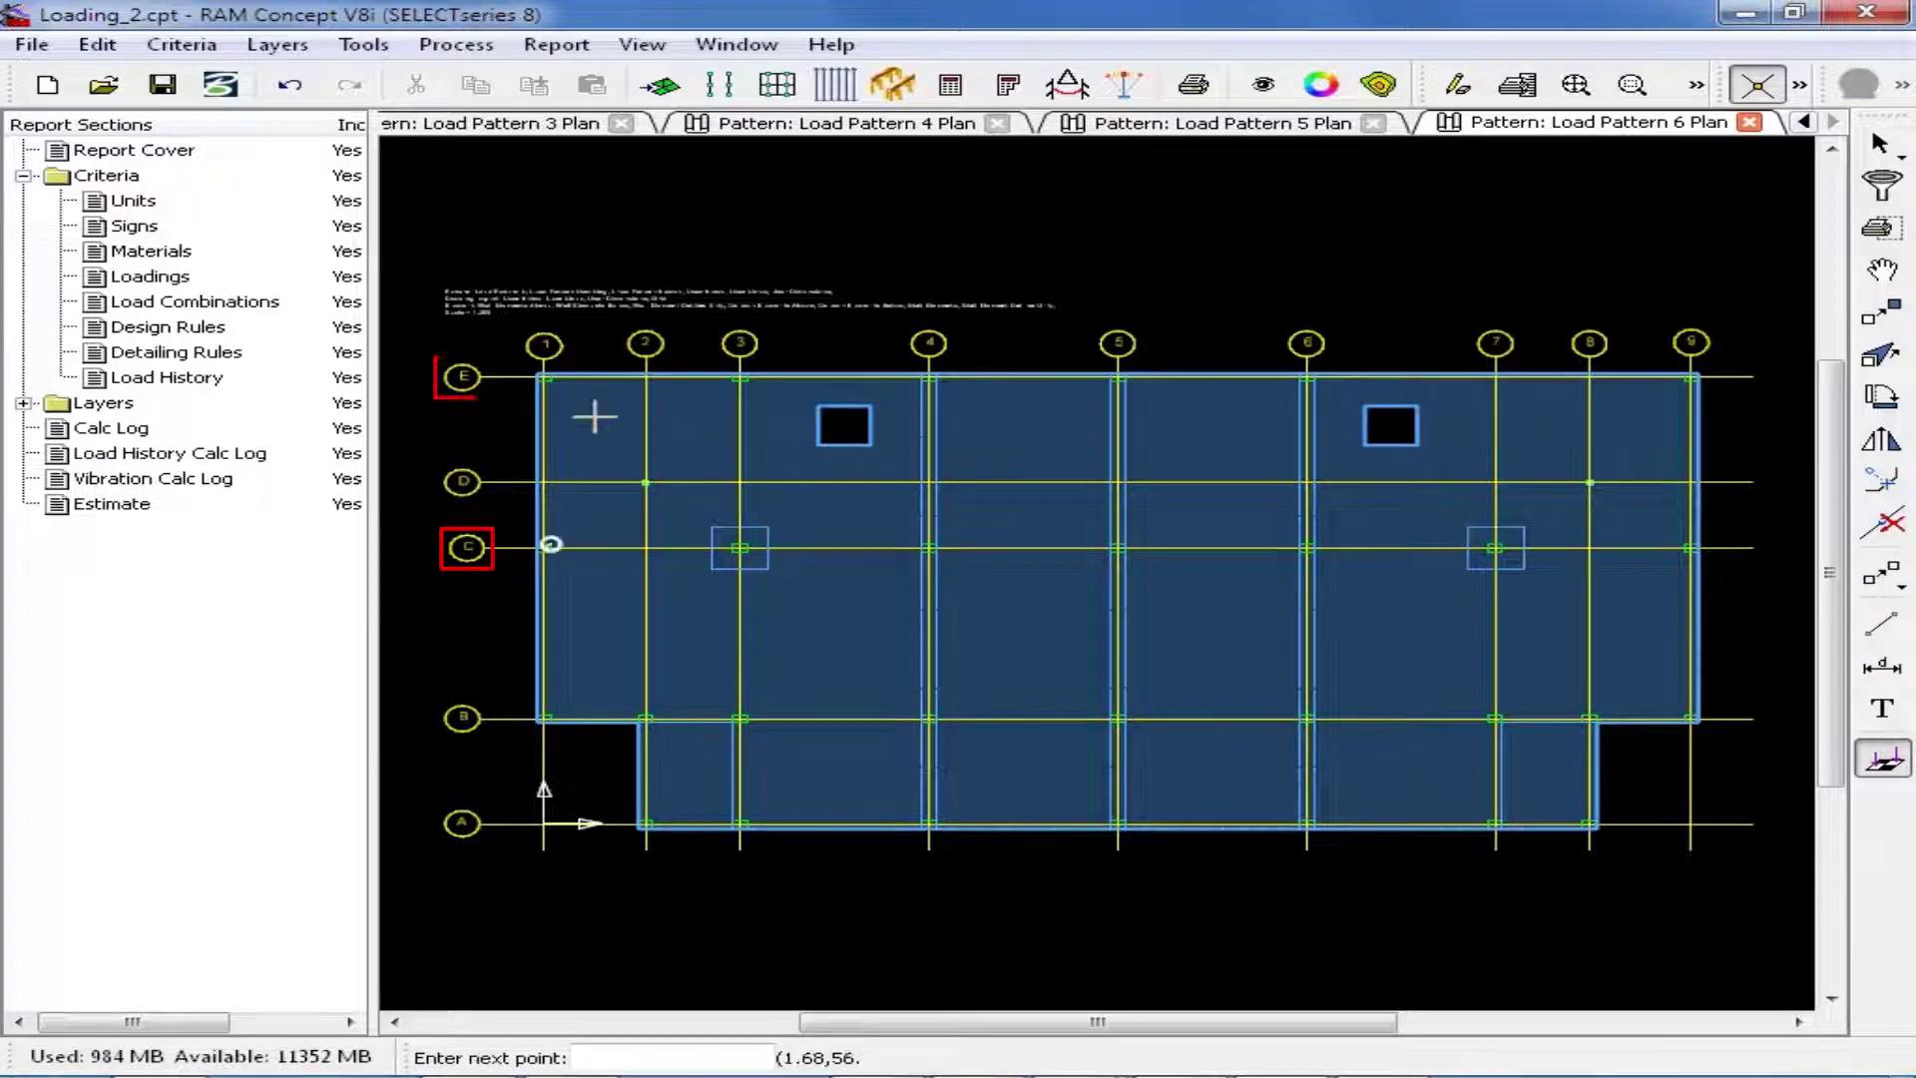
{"action": "left_click", "coordinate": [544, 377]}
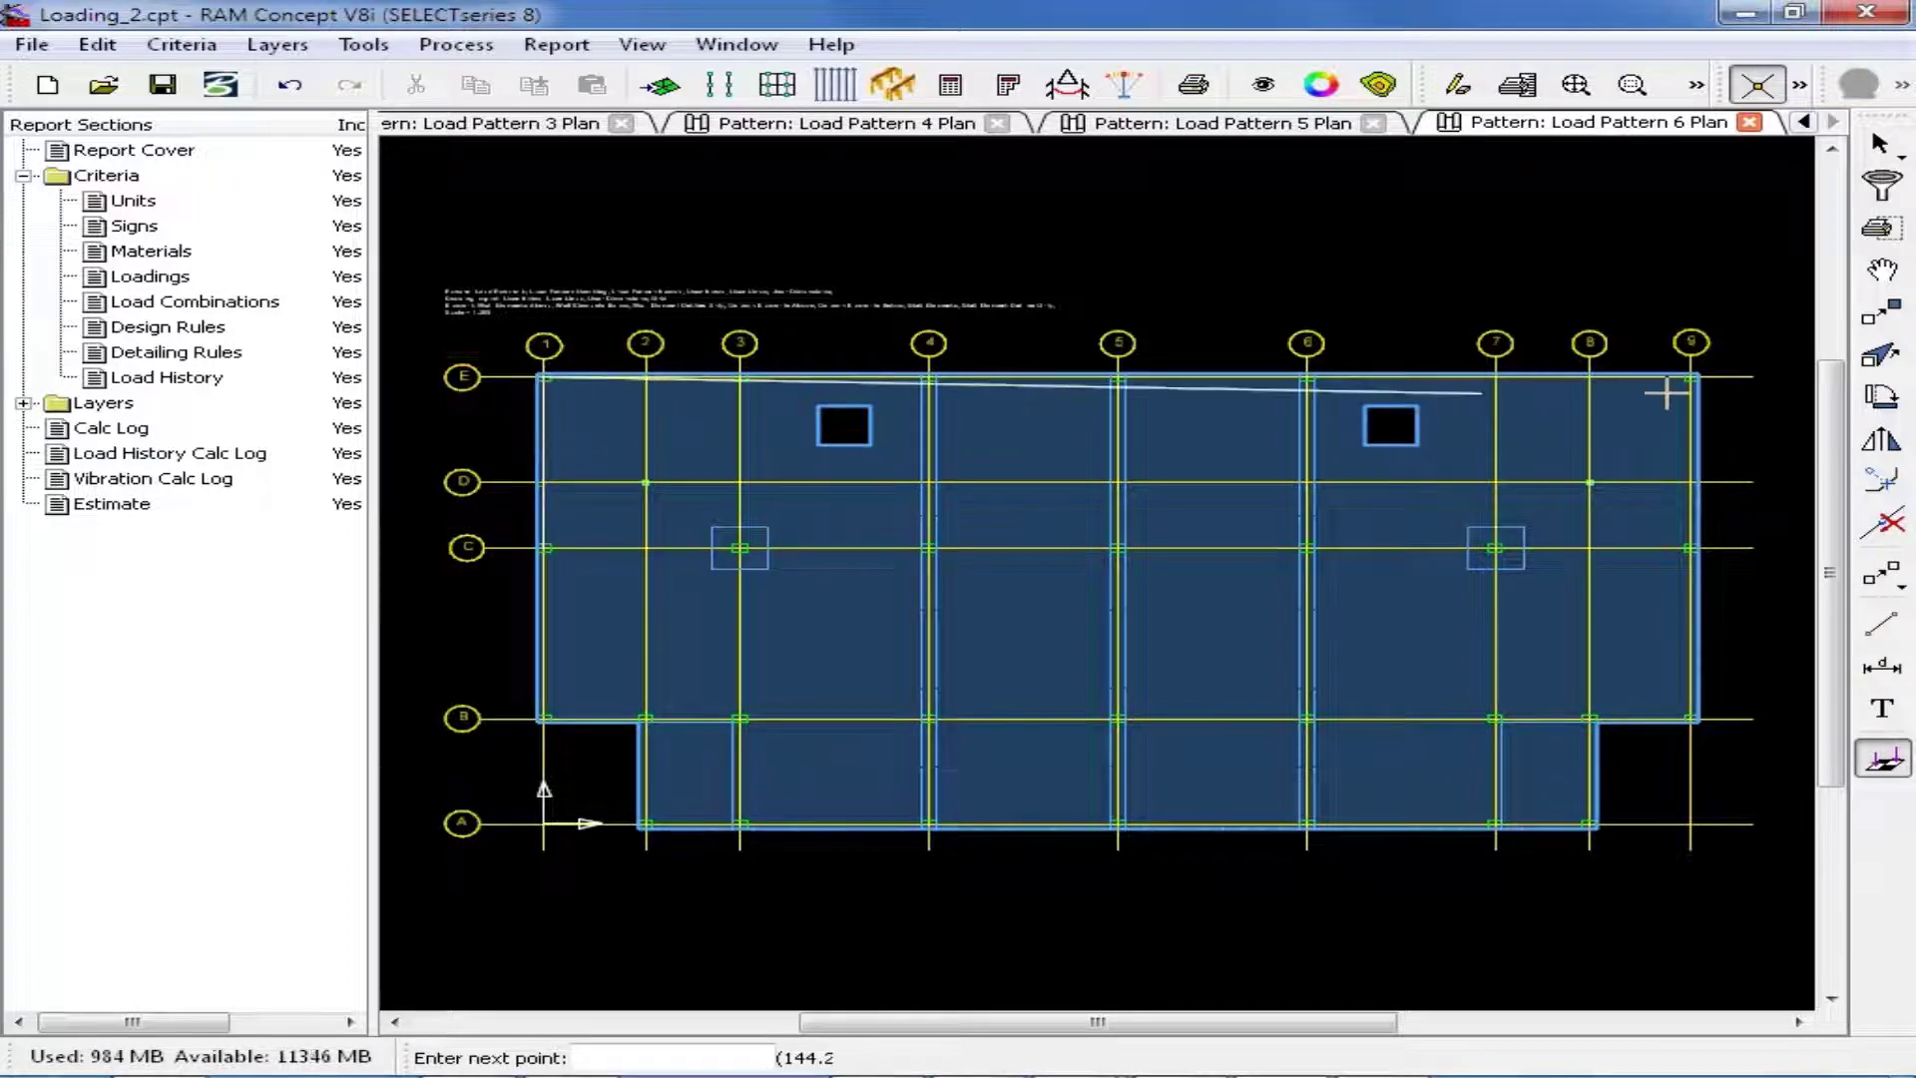
{"action": "left_click", "coordinate": [1690, 377]}
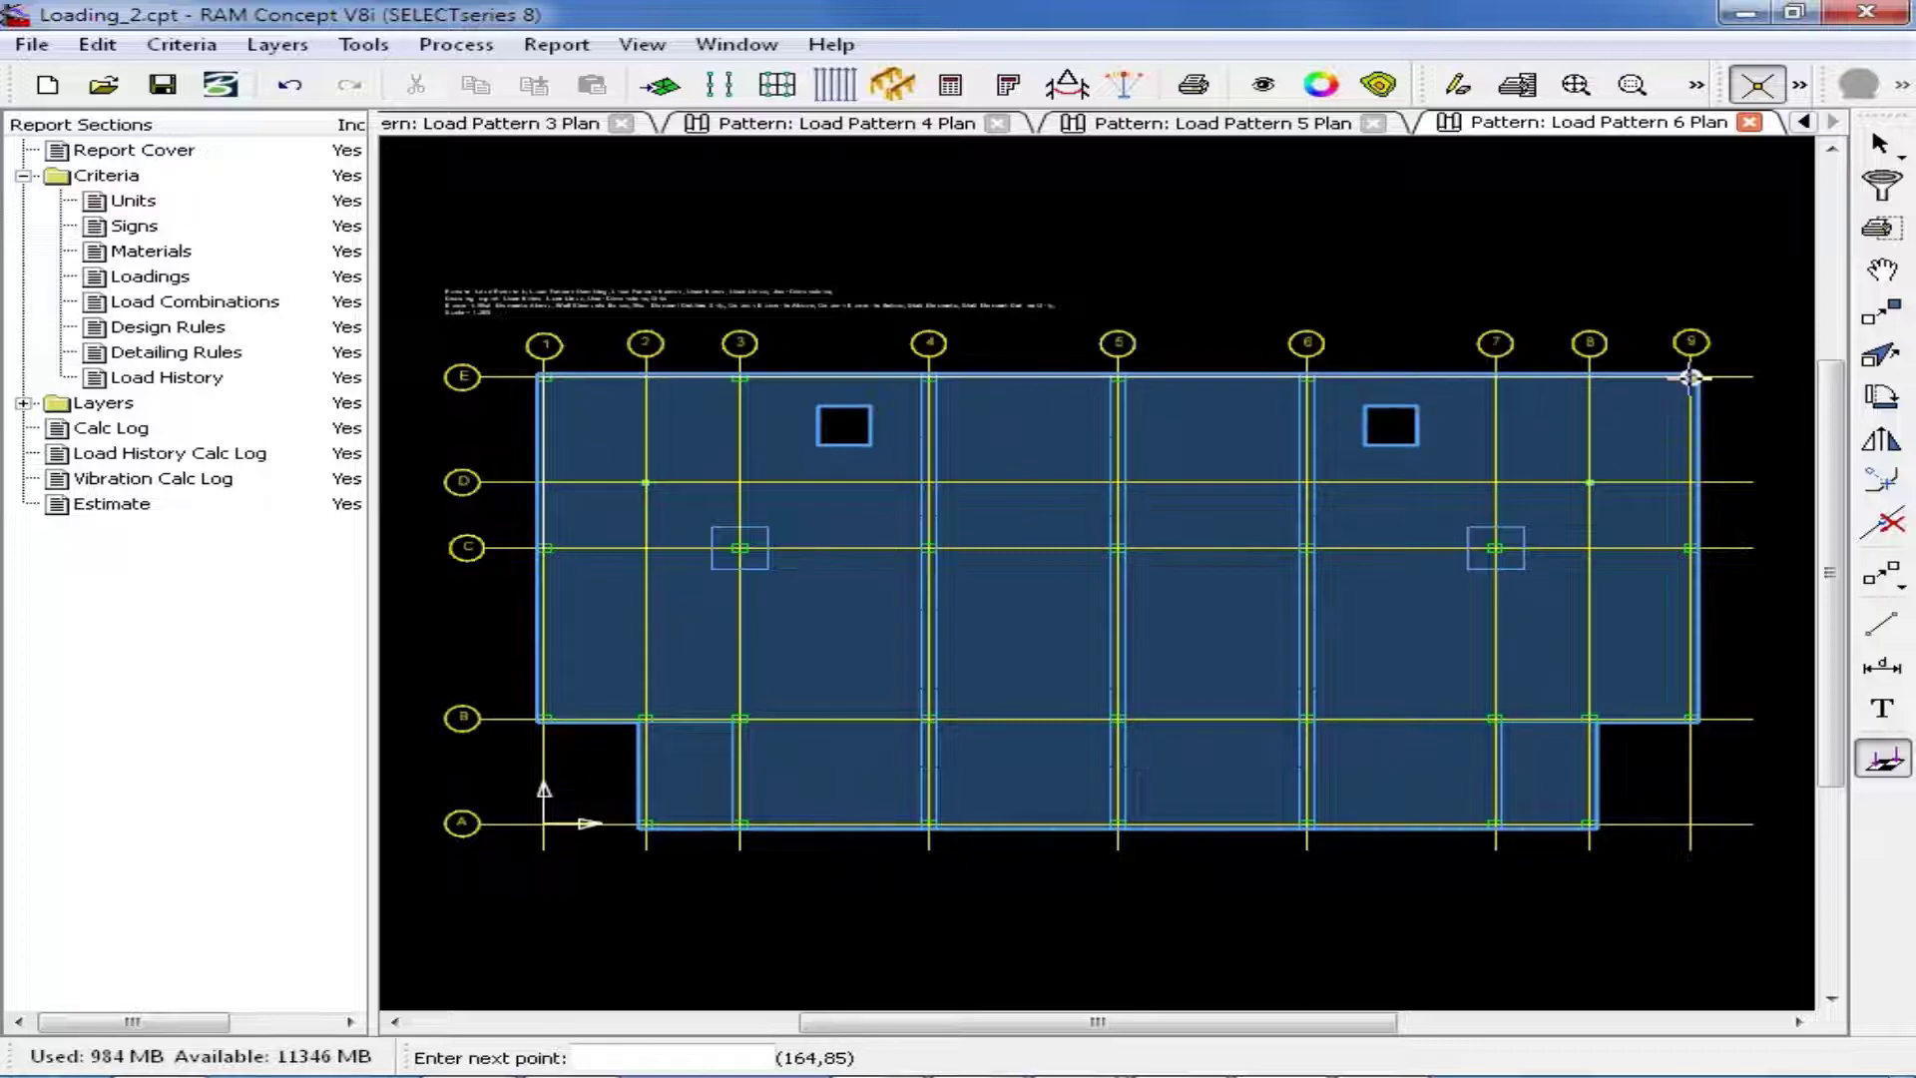
{"action": "left_click", "coordinate": [1689, 548]}
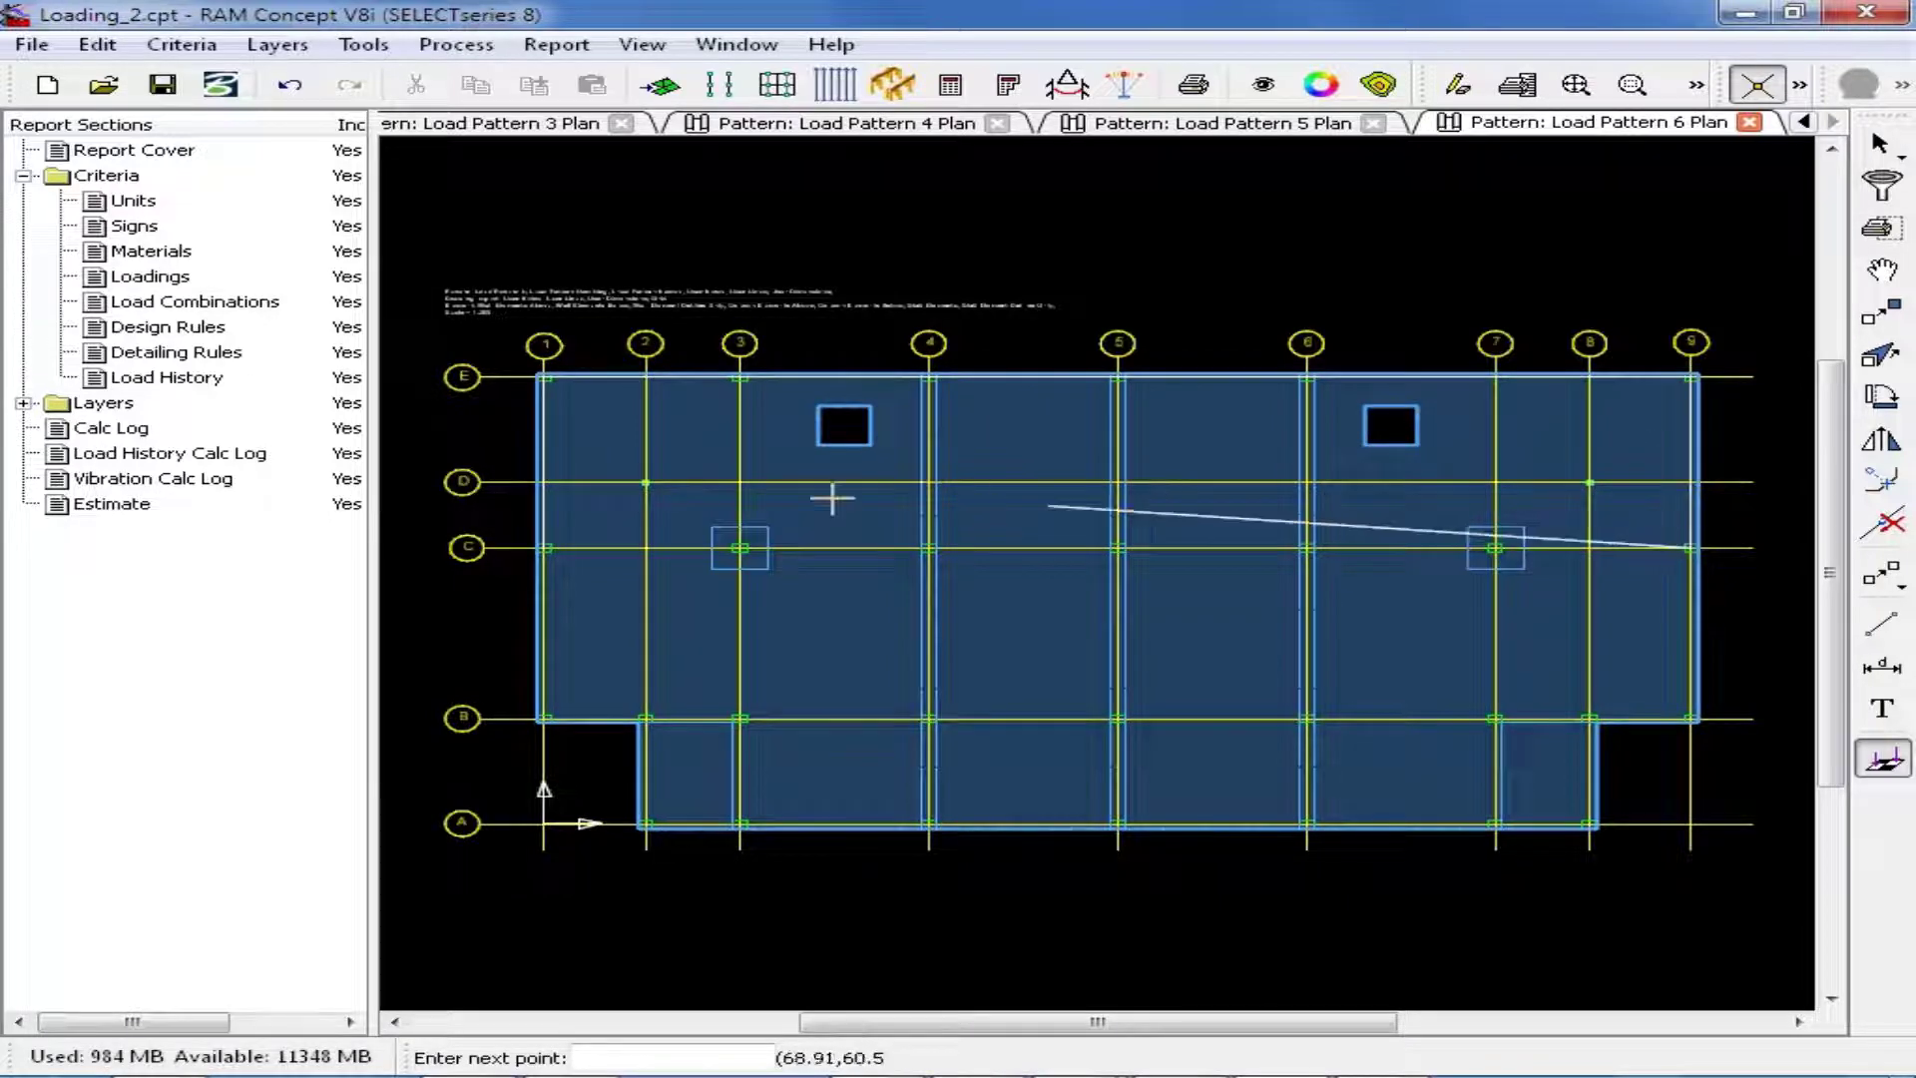
{"action": "left_click", "coordinate": [544, 548]}
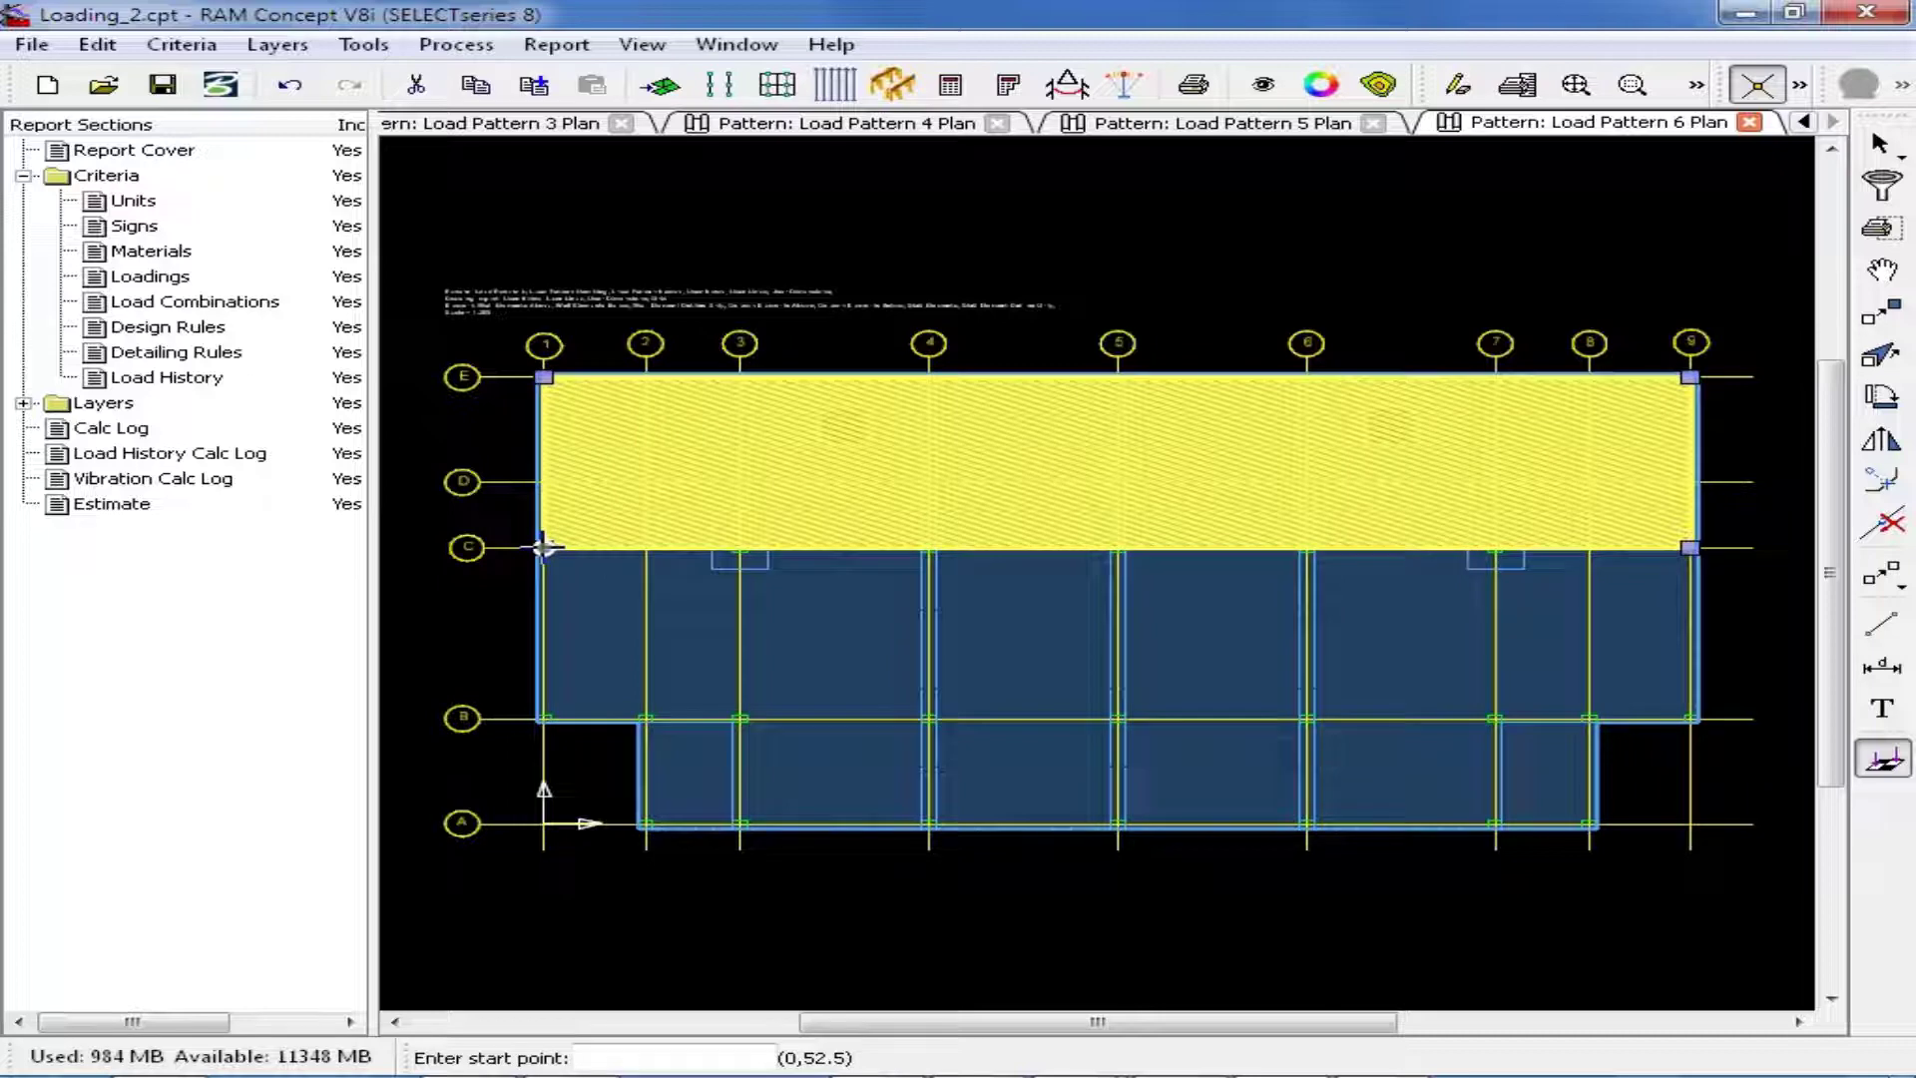
Draw a second Pattern 6 load area between gridlines A and B, spanning gridlines 2 to 8.
{"action": "left_click", "coordinate": [645, 824]}
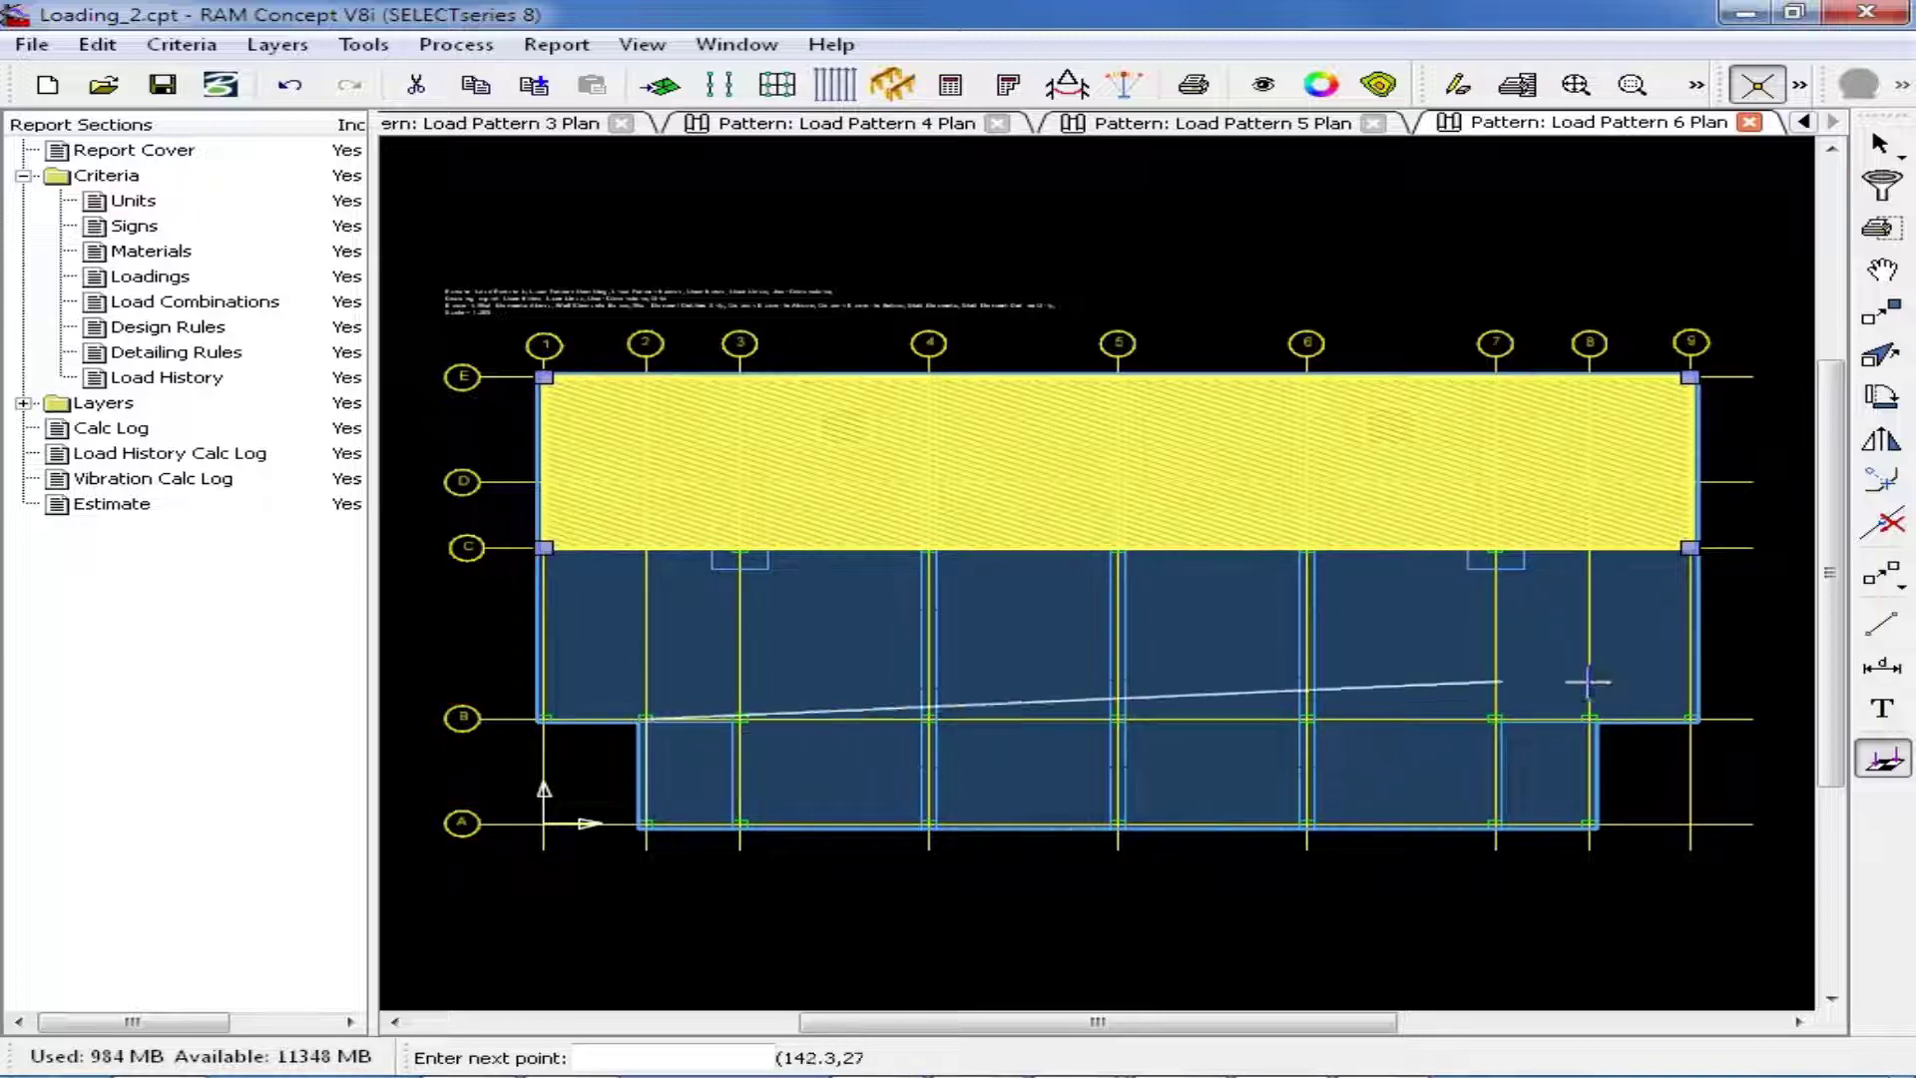
{"action": "left_click", "coordinate": [1590, 718]}
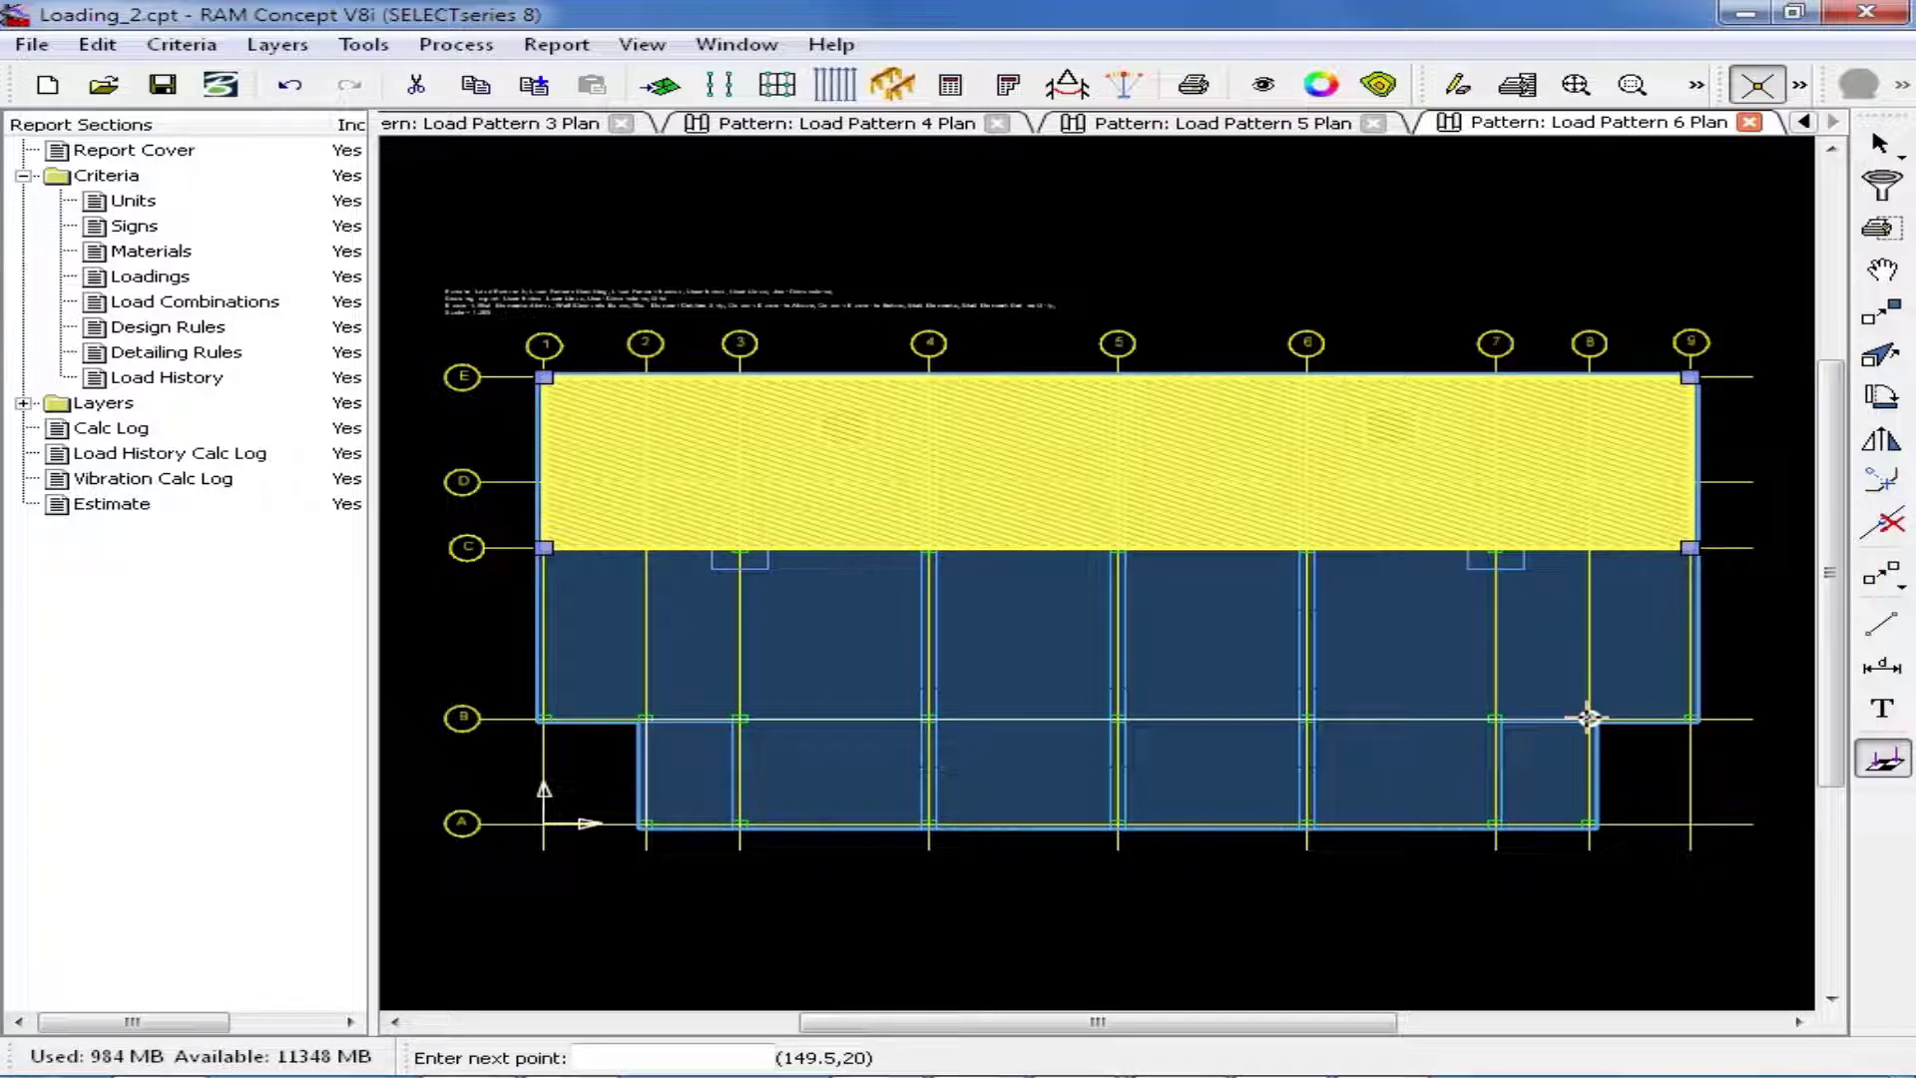
{"action": "left_click", "coordinate": [1590, 824]}
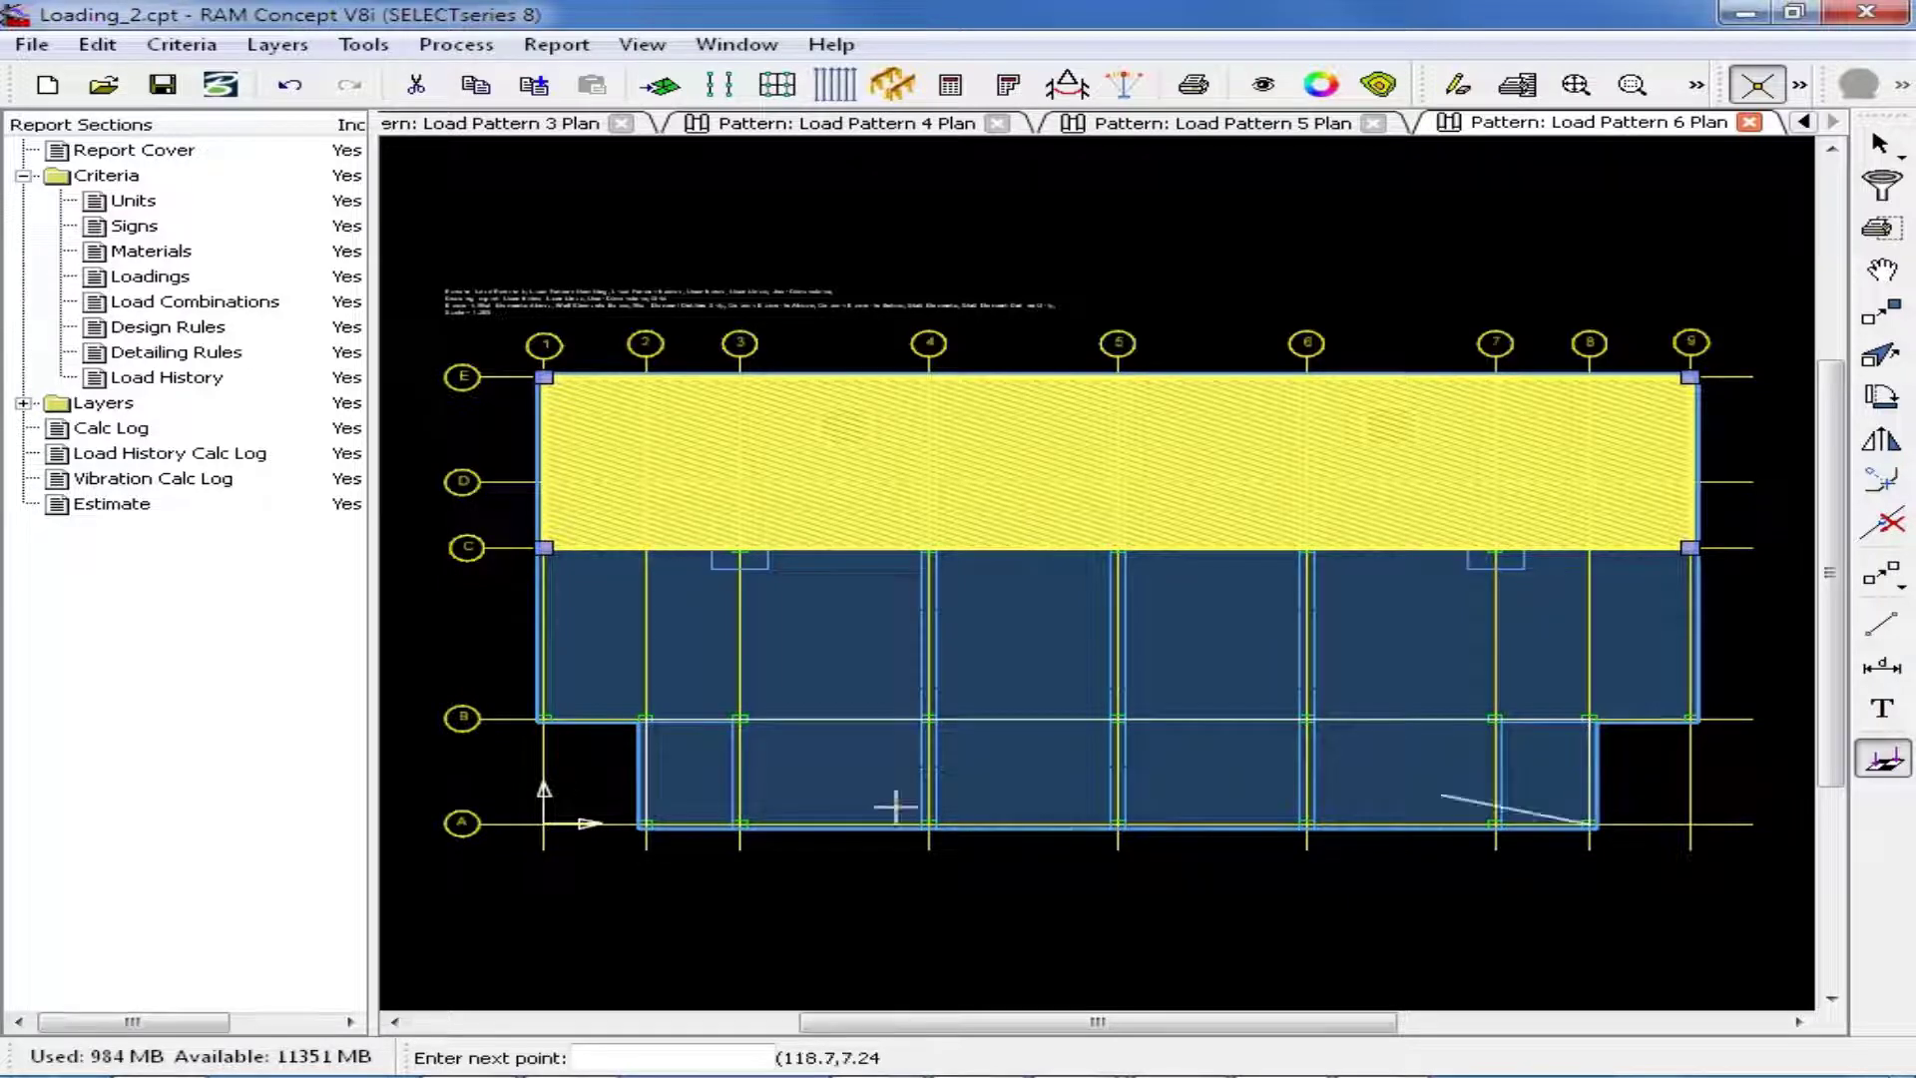
{"action": "left_click", "coordinate": [646, 824]}
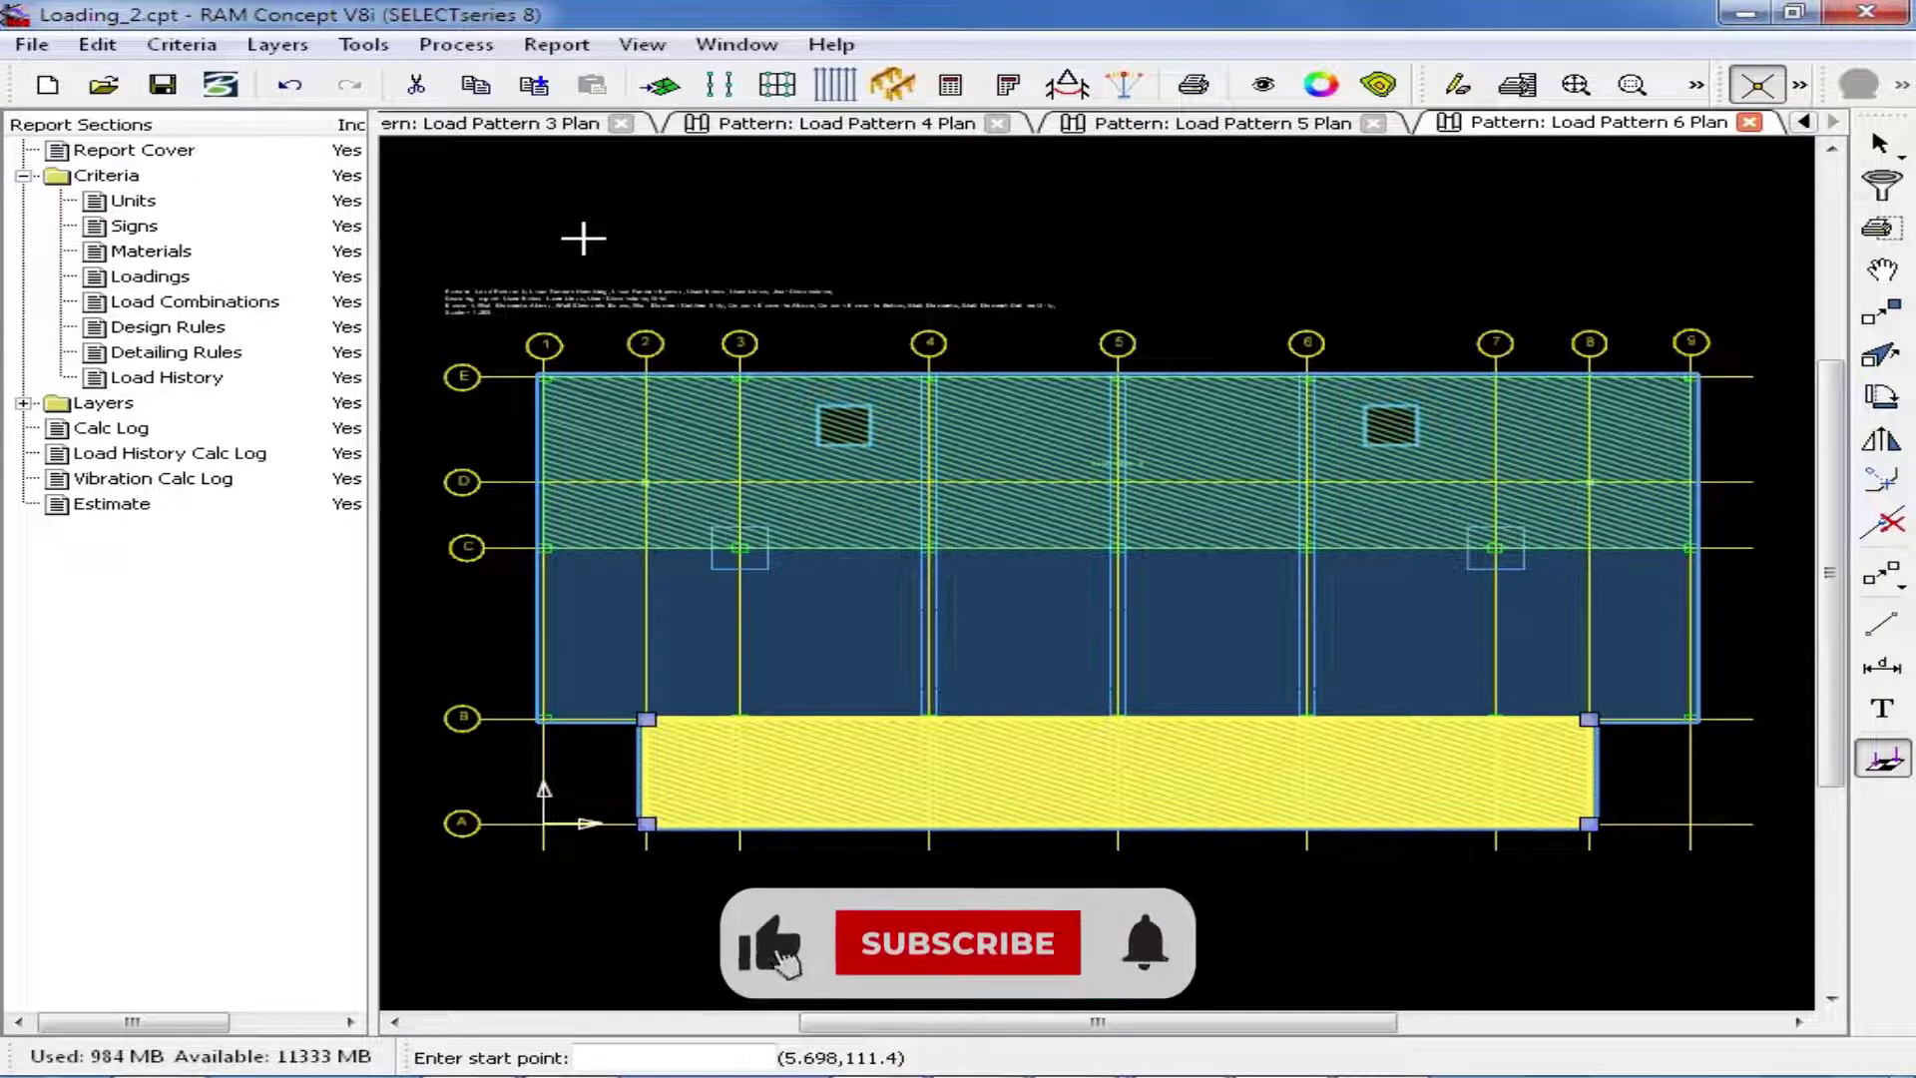
Open the Load Pattern 7 plan and set the Pattern Load tool's default pattern number to Pattern 7.
{"action": "left_click", "coordinate": [278, 44]}
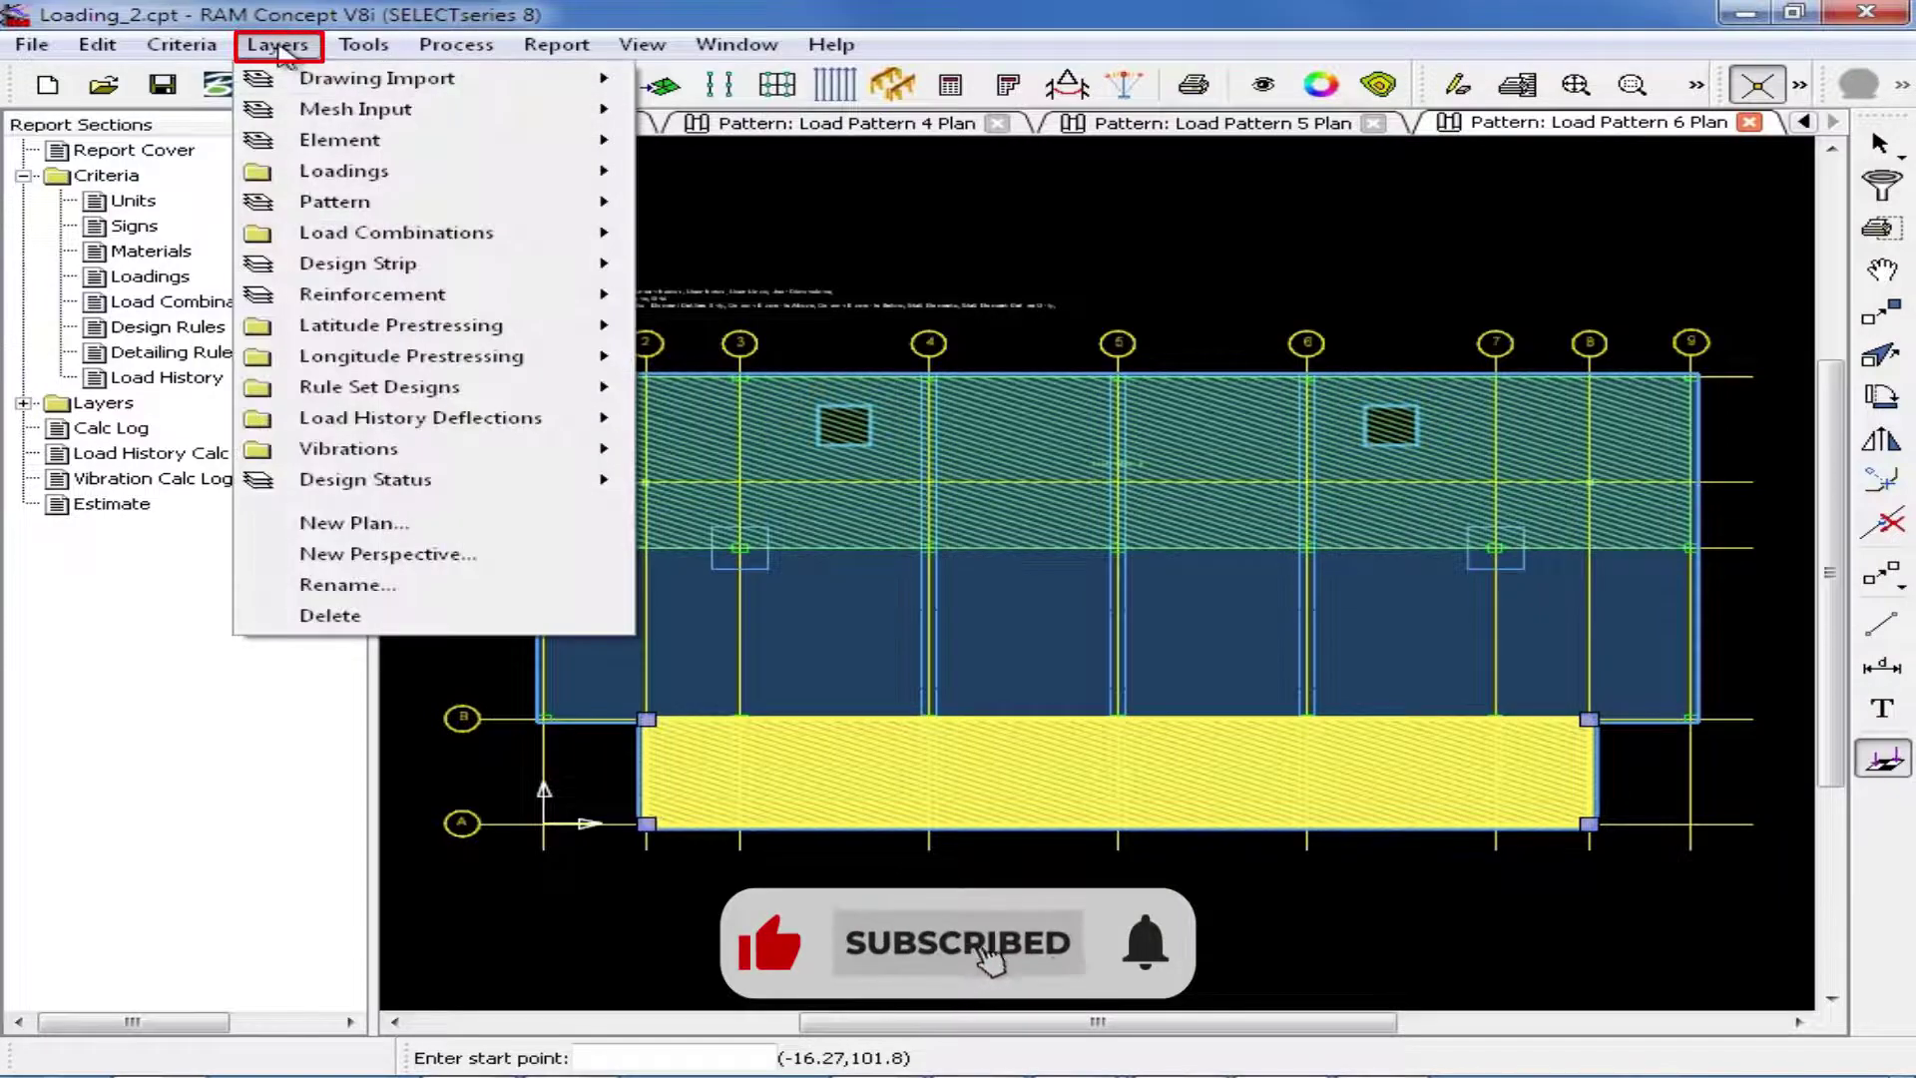
{"action": "mouse_move", "coordinate": [335, 200]}
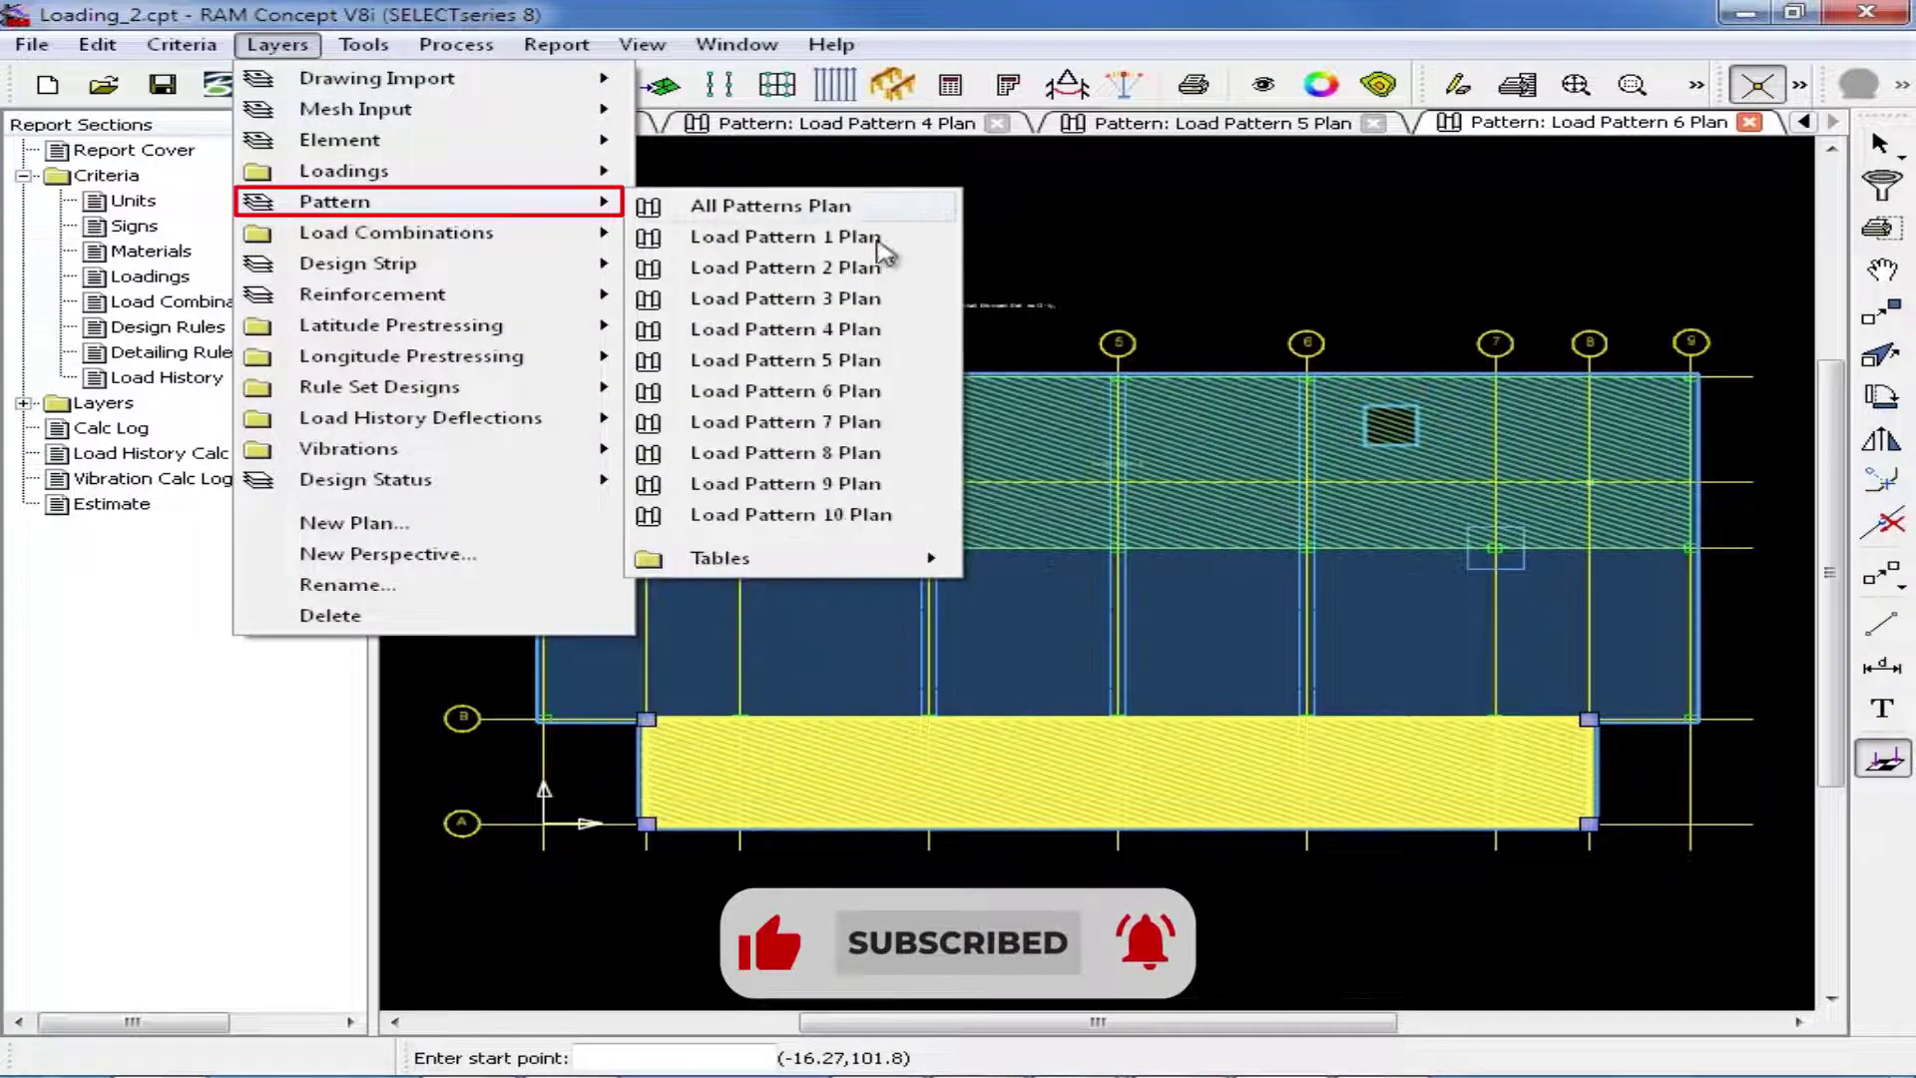
{"action": "left_click", "coordinate": [883, 423]}
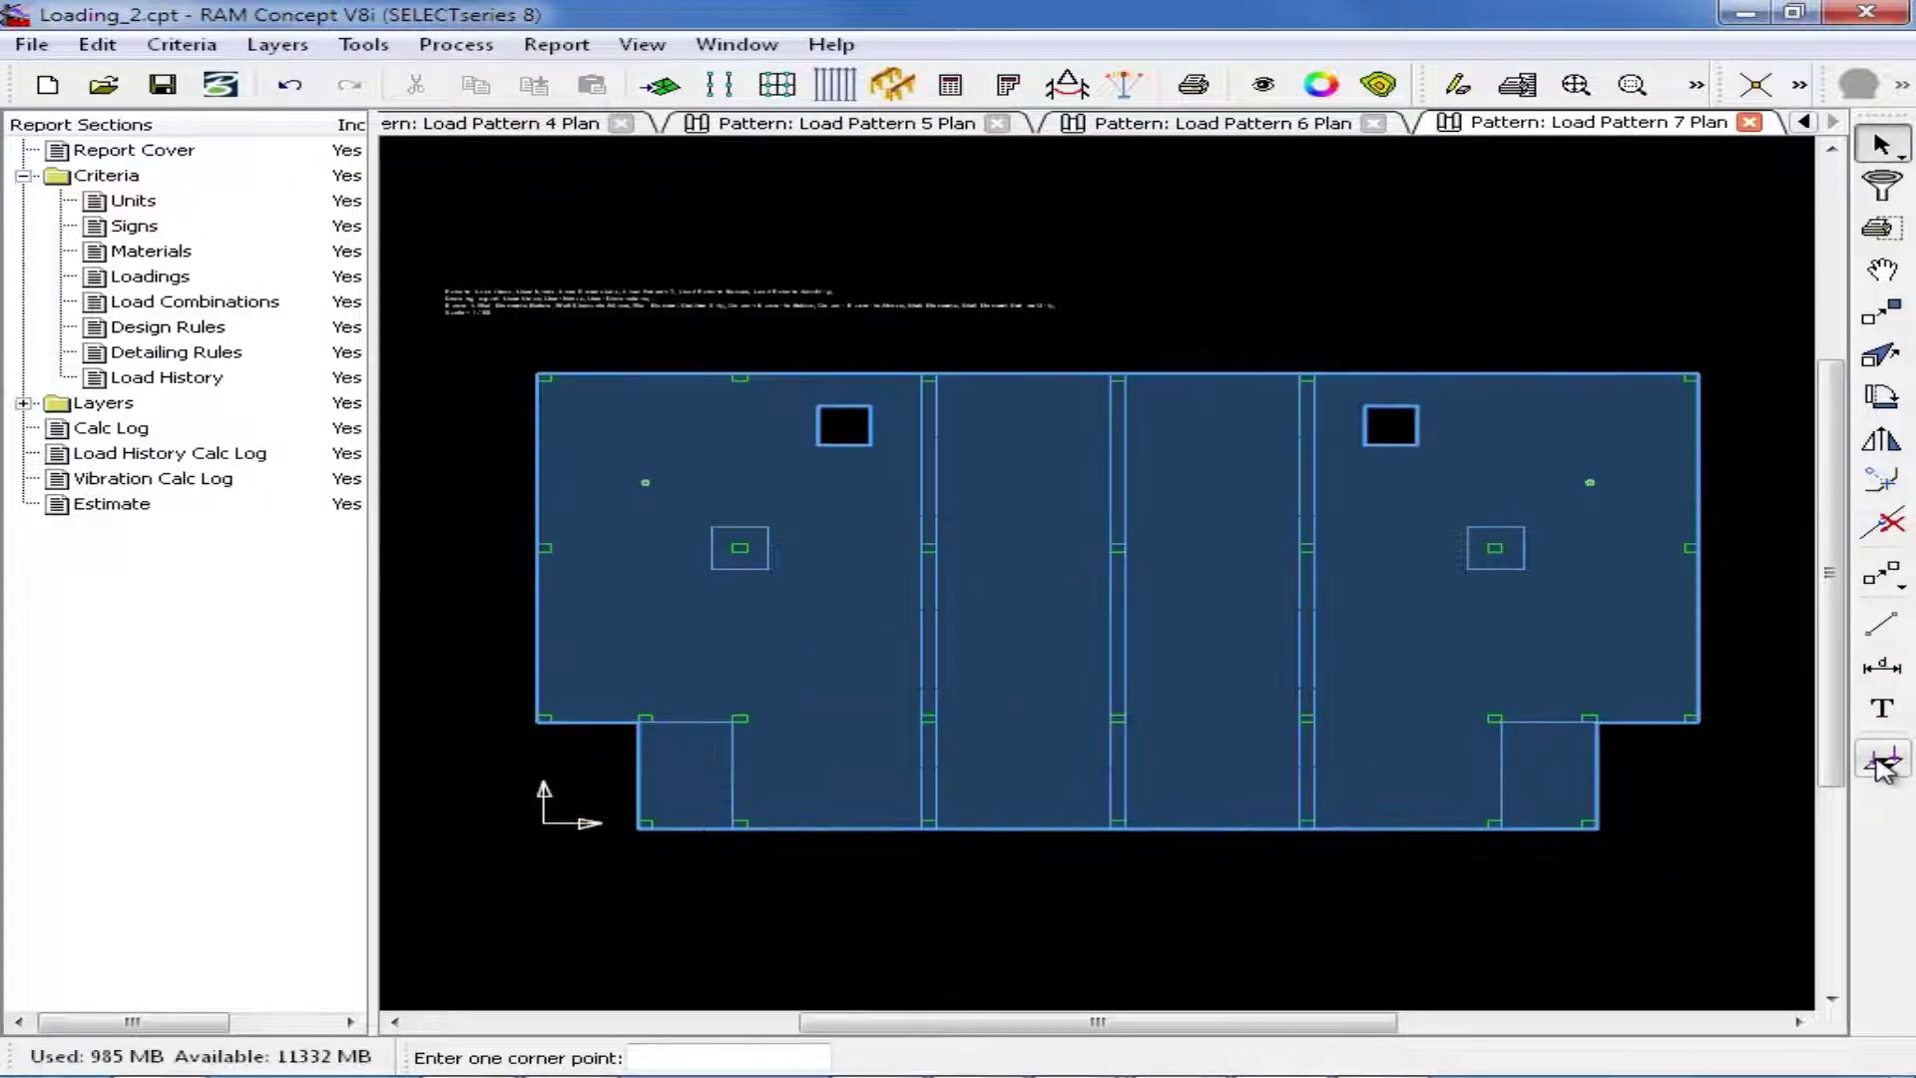
{"action": "left_click", "coordinate": [1883, 763]}
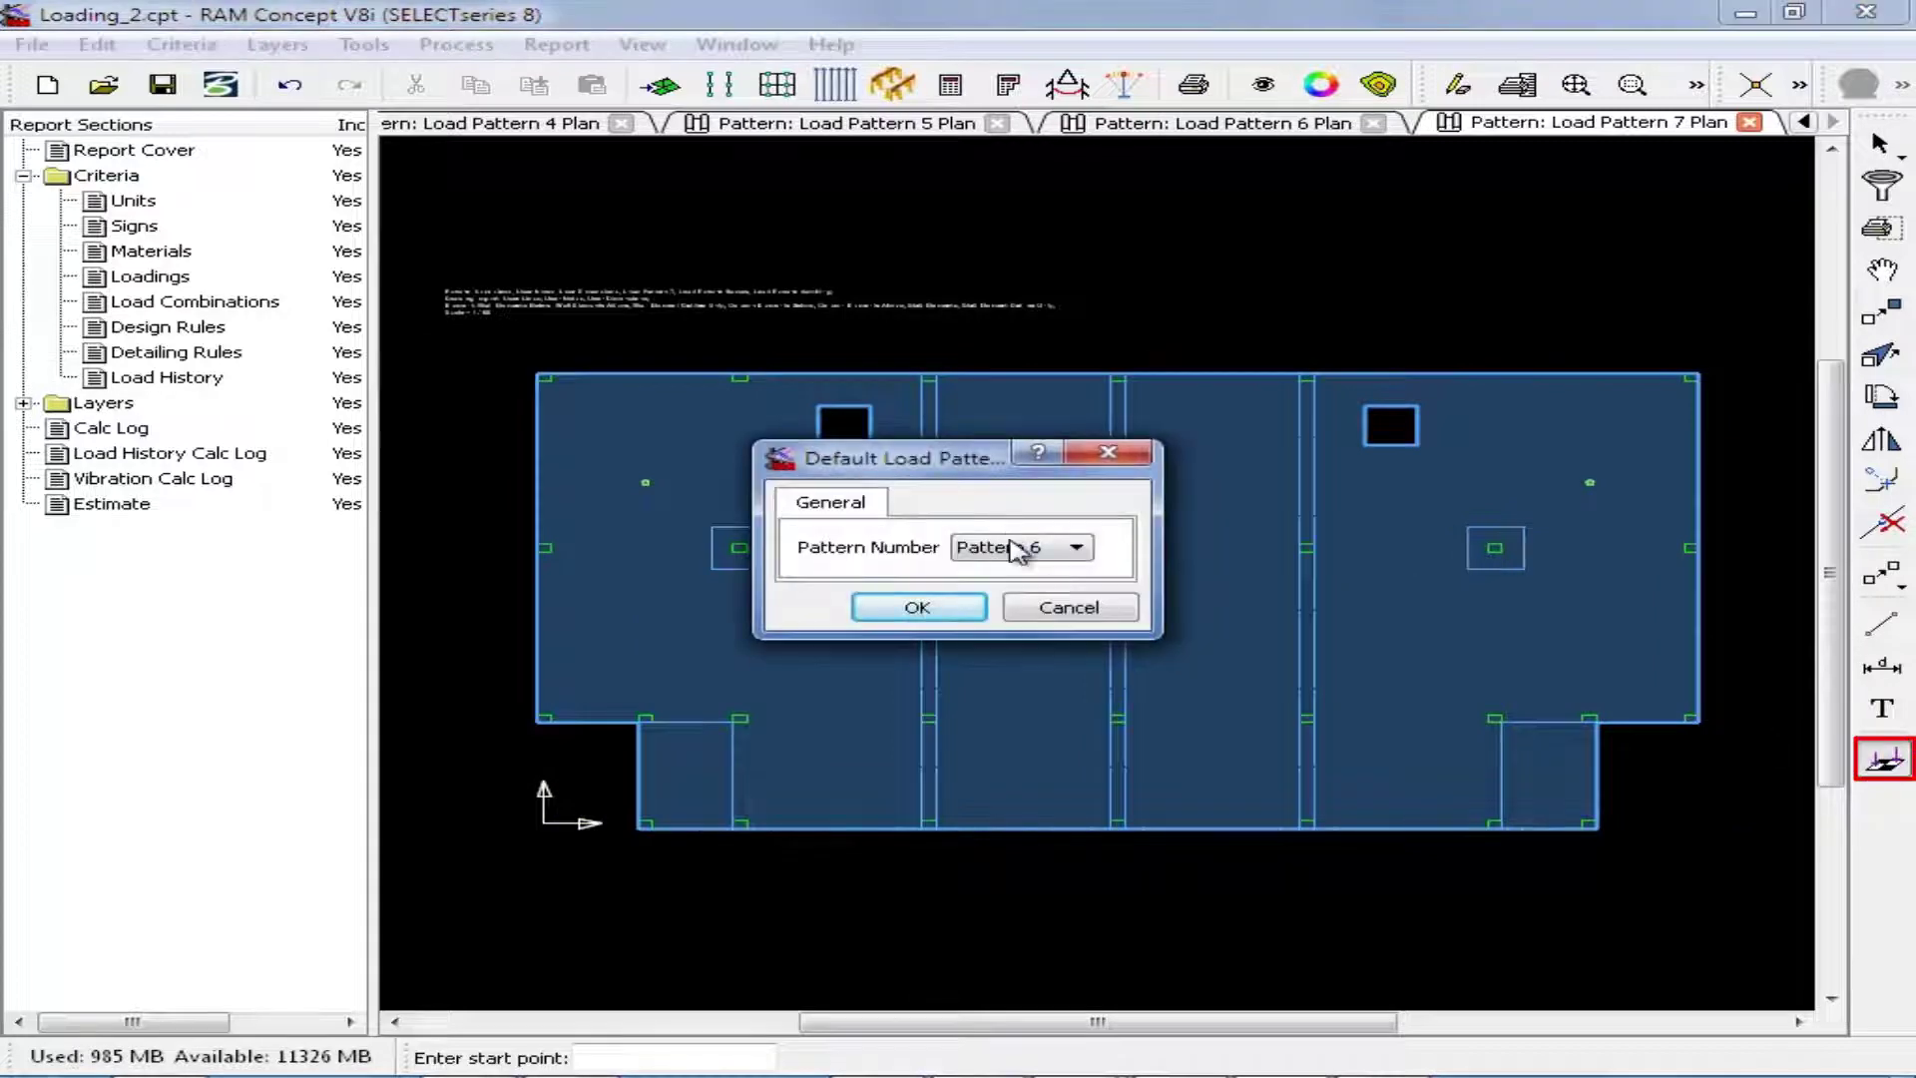
{"action": "left_click", "coordinate": [1018, 549]}
{"action": "left_click", "coordinate": [990, 671]}
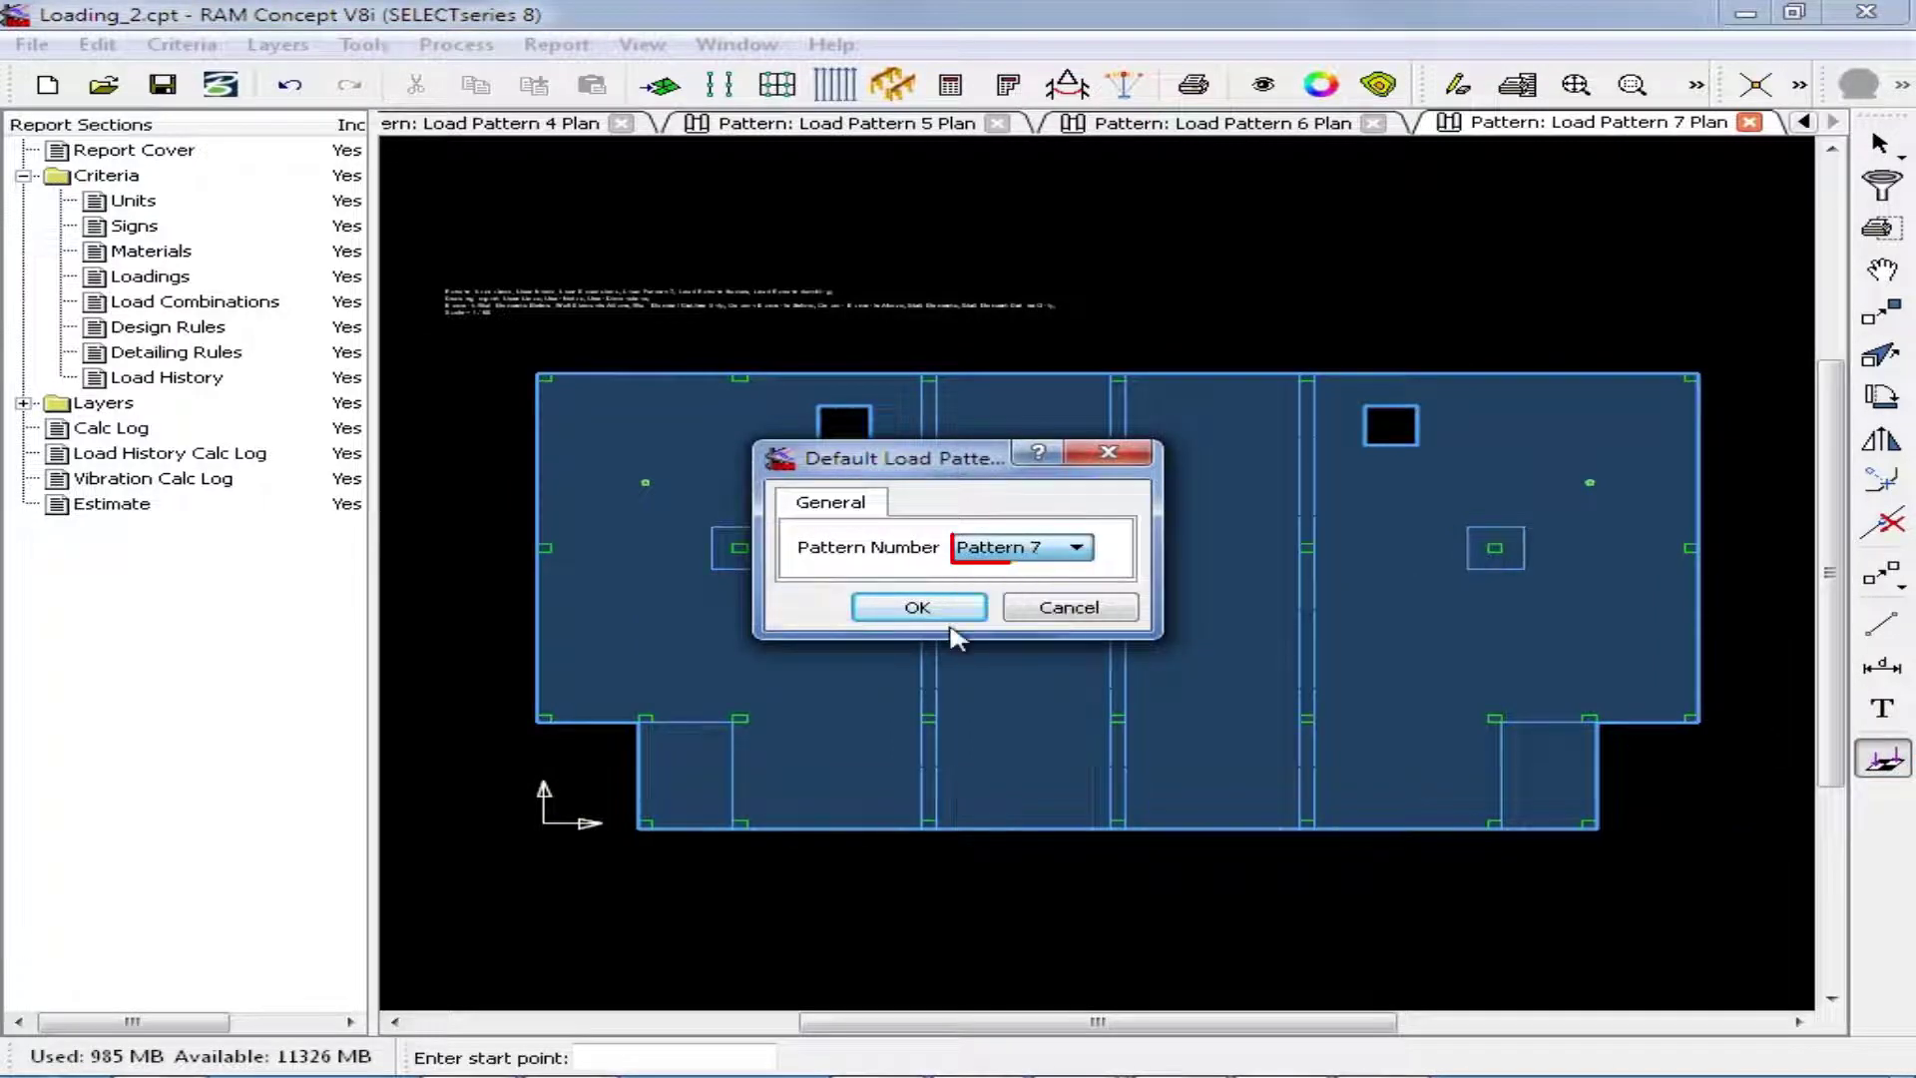
{"action": "left_click", "coordinate": [913, 606]}
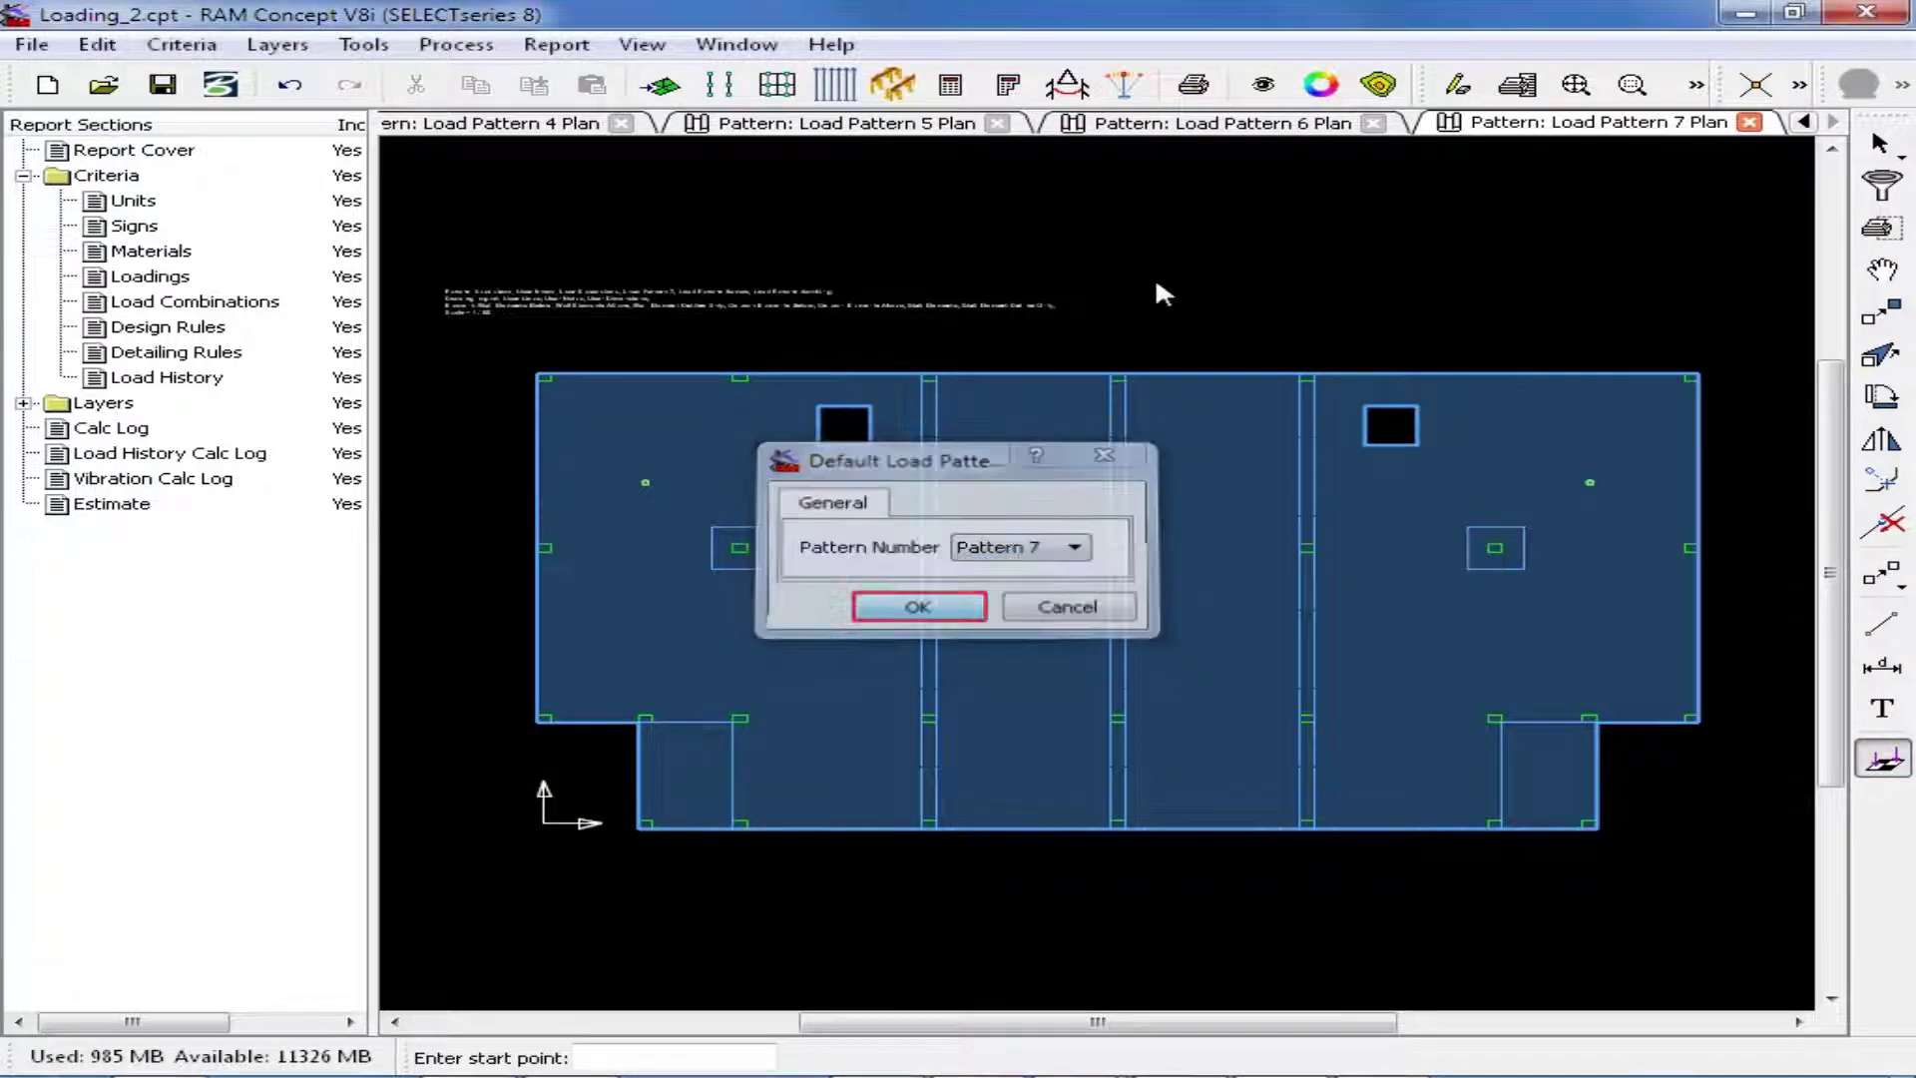
Make the CAD Grid layer visible on the Load Pattern 7 plan and turn on intersection snapping.
{"action": "left_click", "coordinate": [1263, 83]}
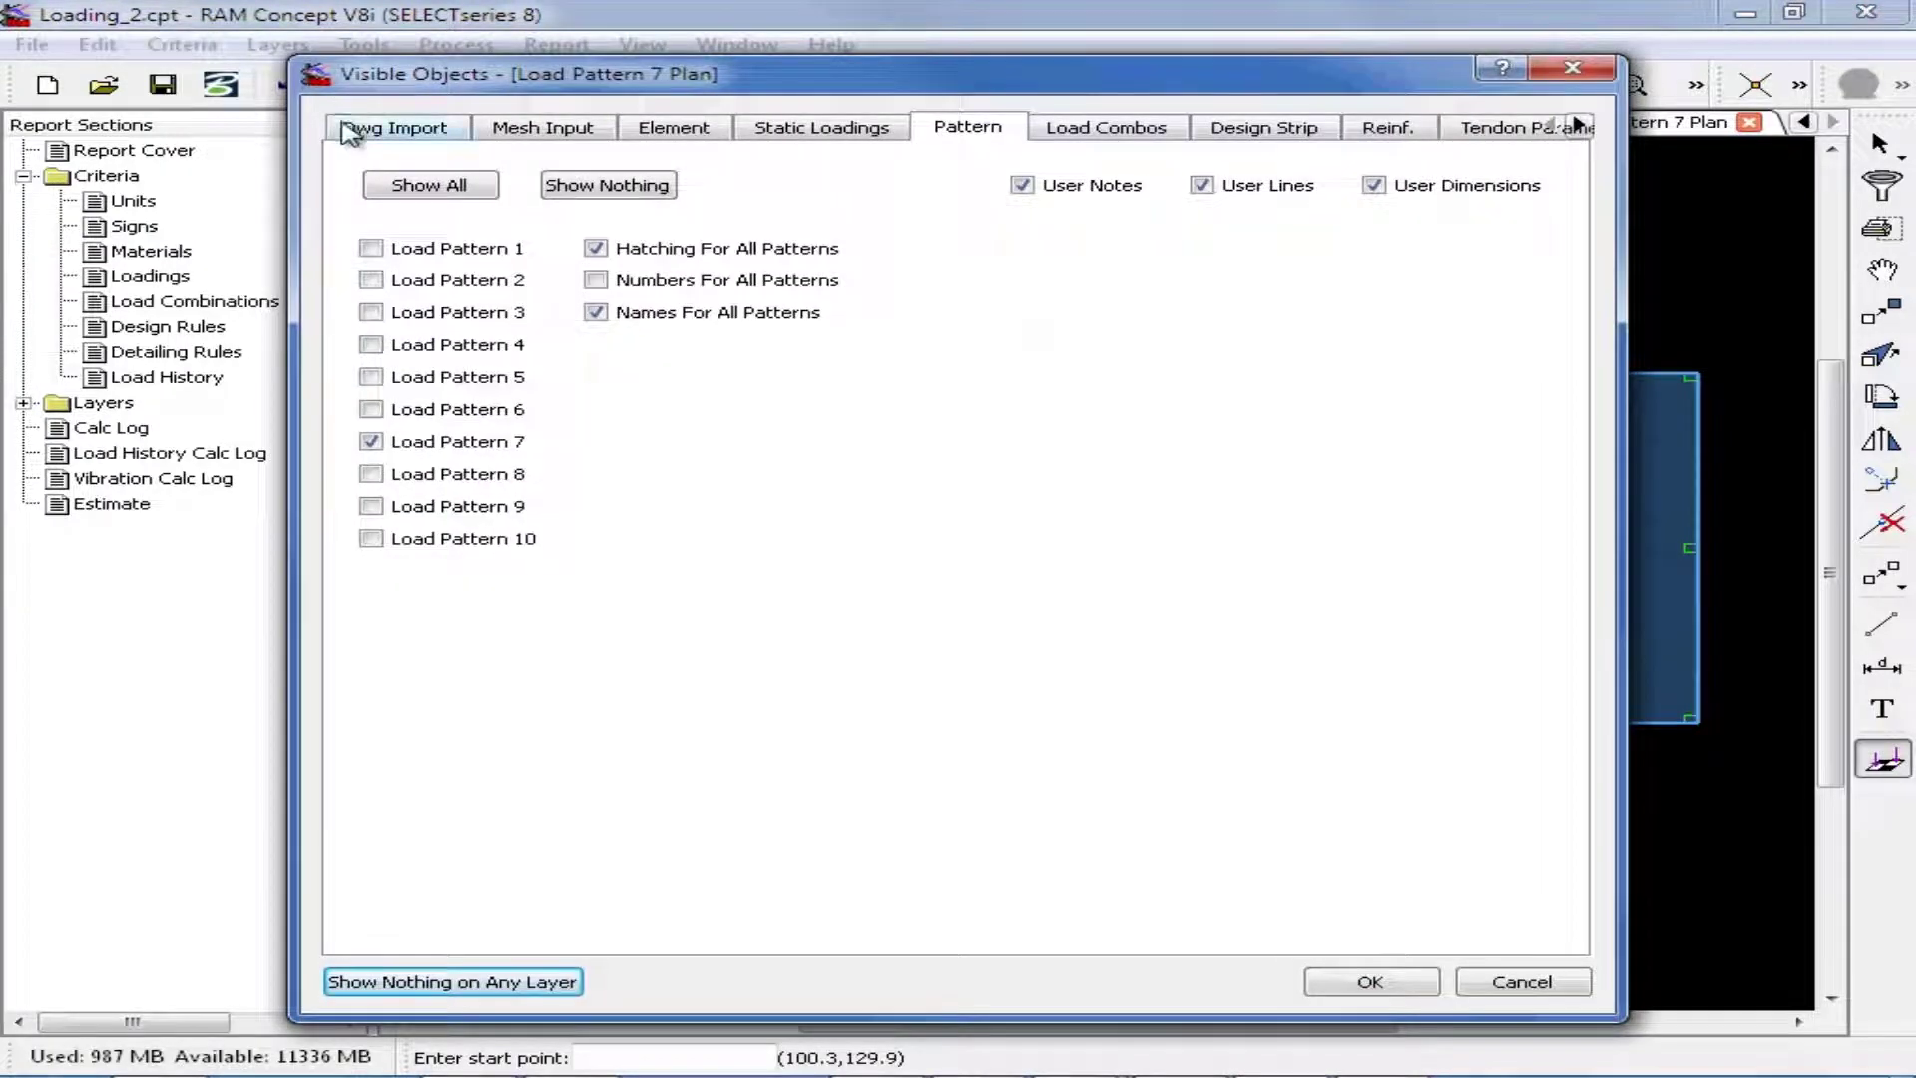
{"action": "left_click", "coordinate": [350, 128]}
{"action": "left_click", "coordinate": [380, 324]}
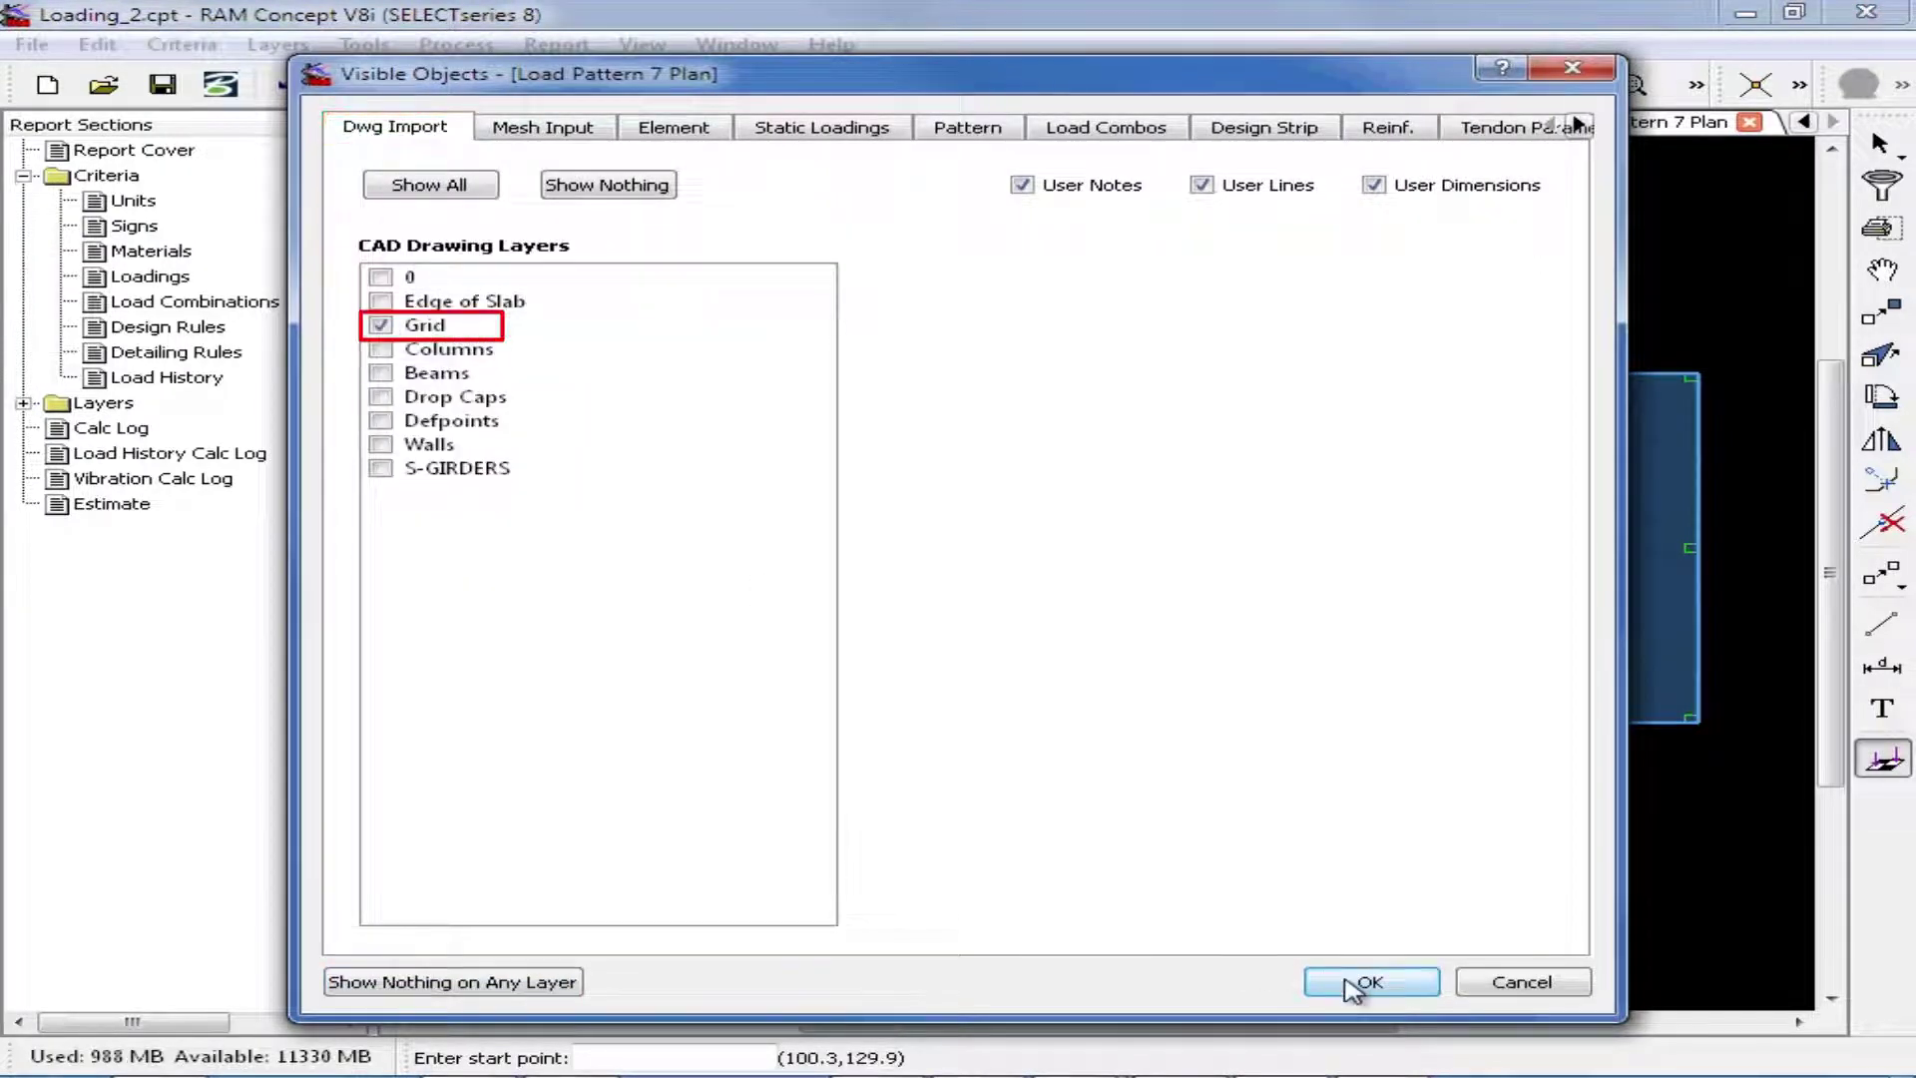
{"action": "left_click", "coordinate": [1367, 983]}
{"action": "left_click", "coordinate": [1757, 88]}
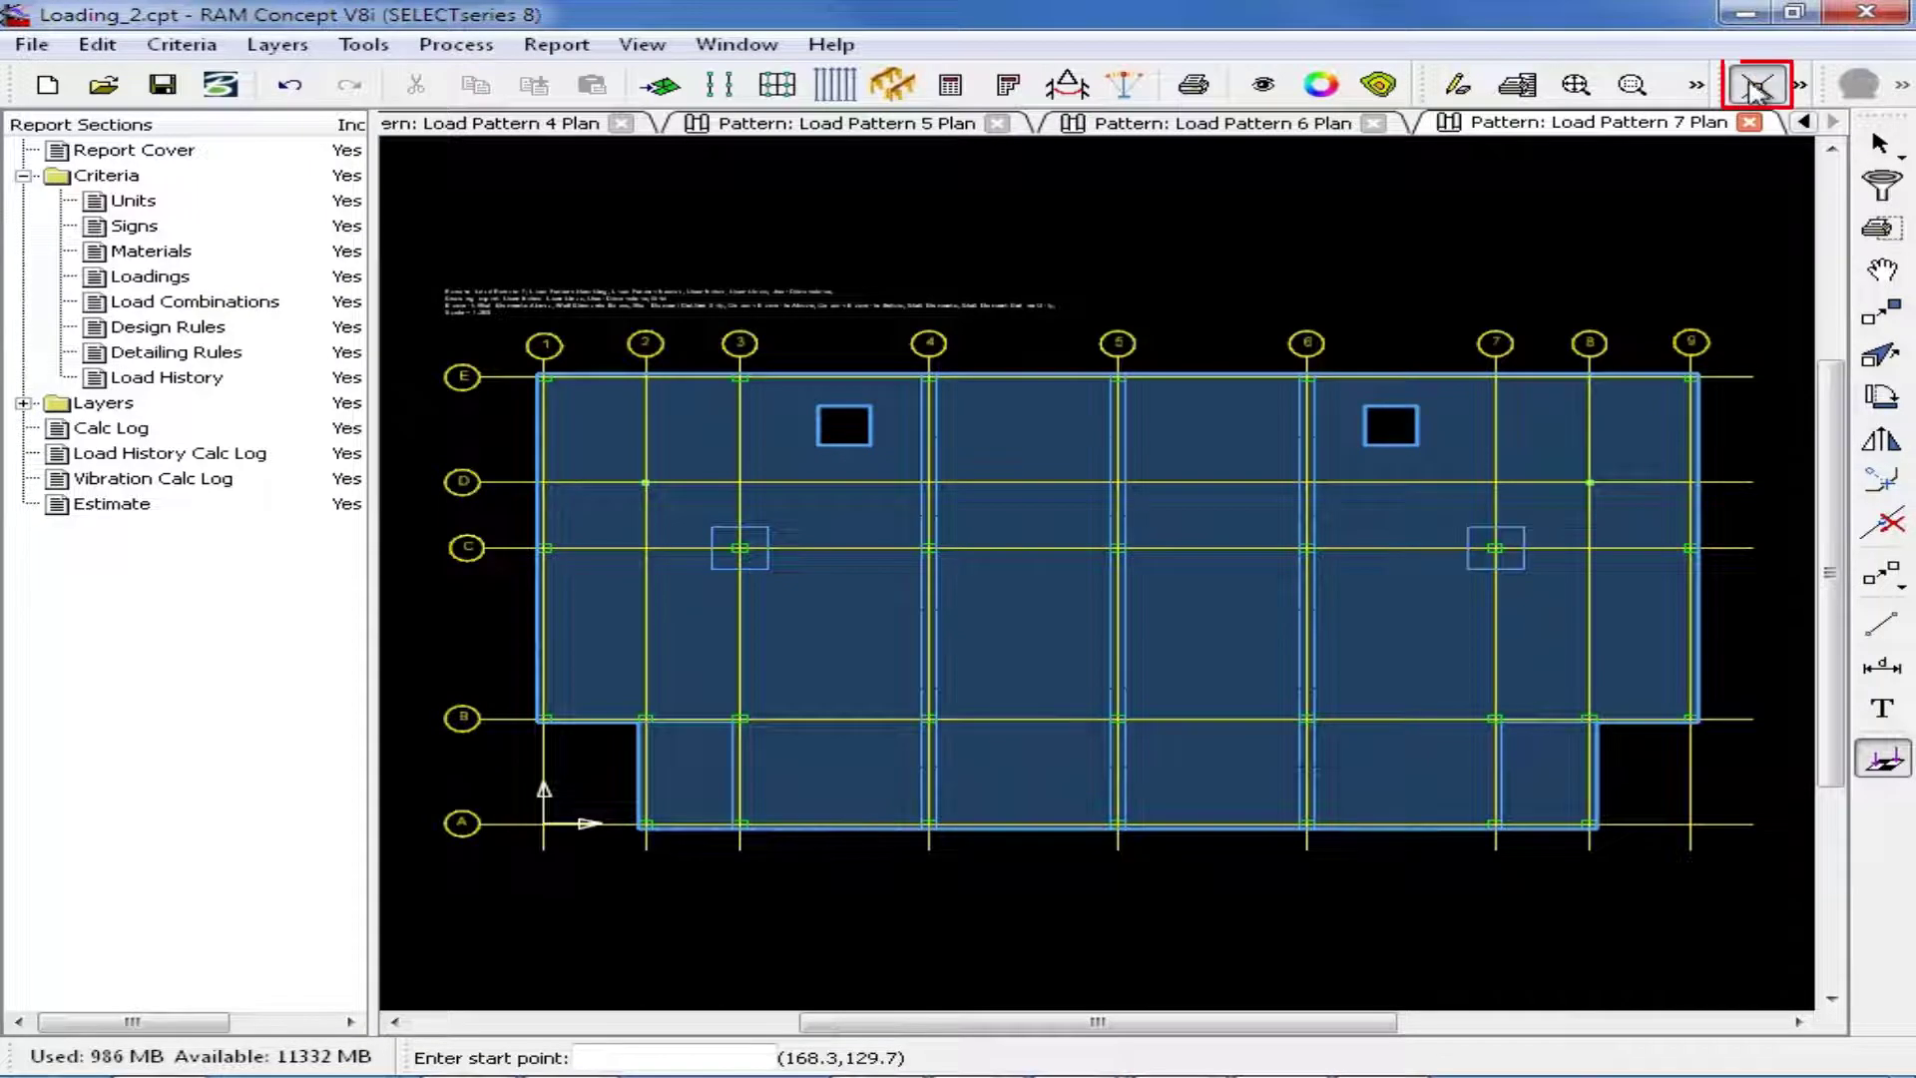
Draw a Pattern 7 load area between gridlines B and C, spanning gridlines 1 to 9.
{"action": "left_click", "coordinate": [543, 547]}
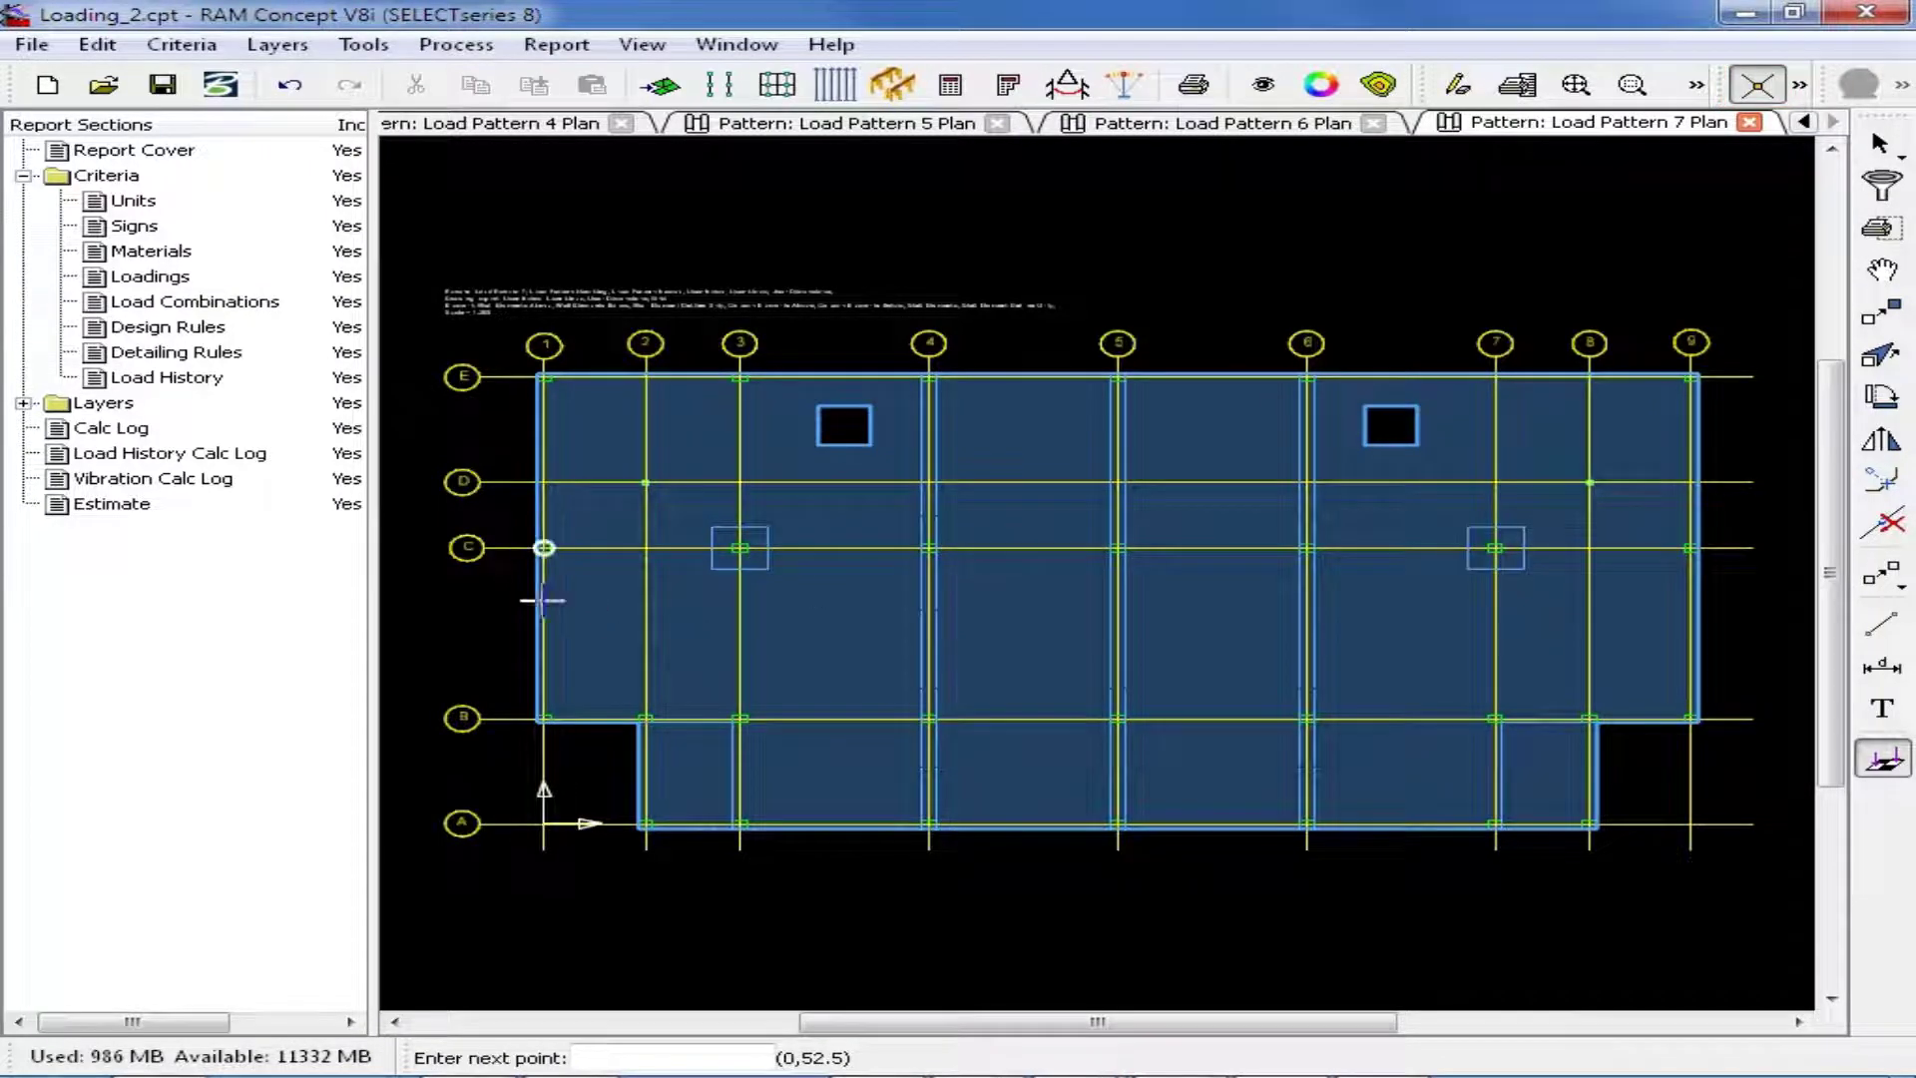
{"action": "left_click", "coordinate": [544, 717]}
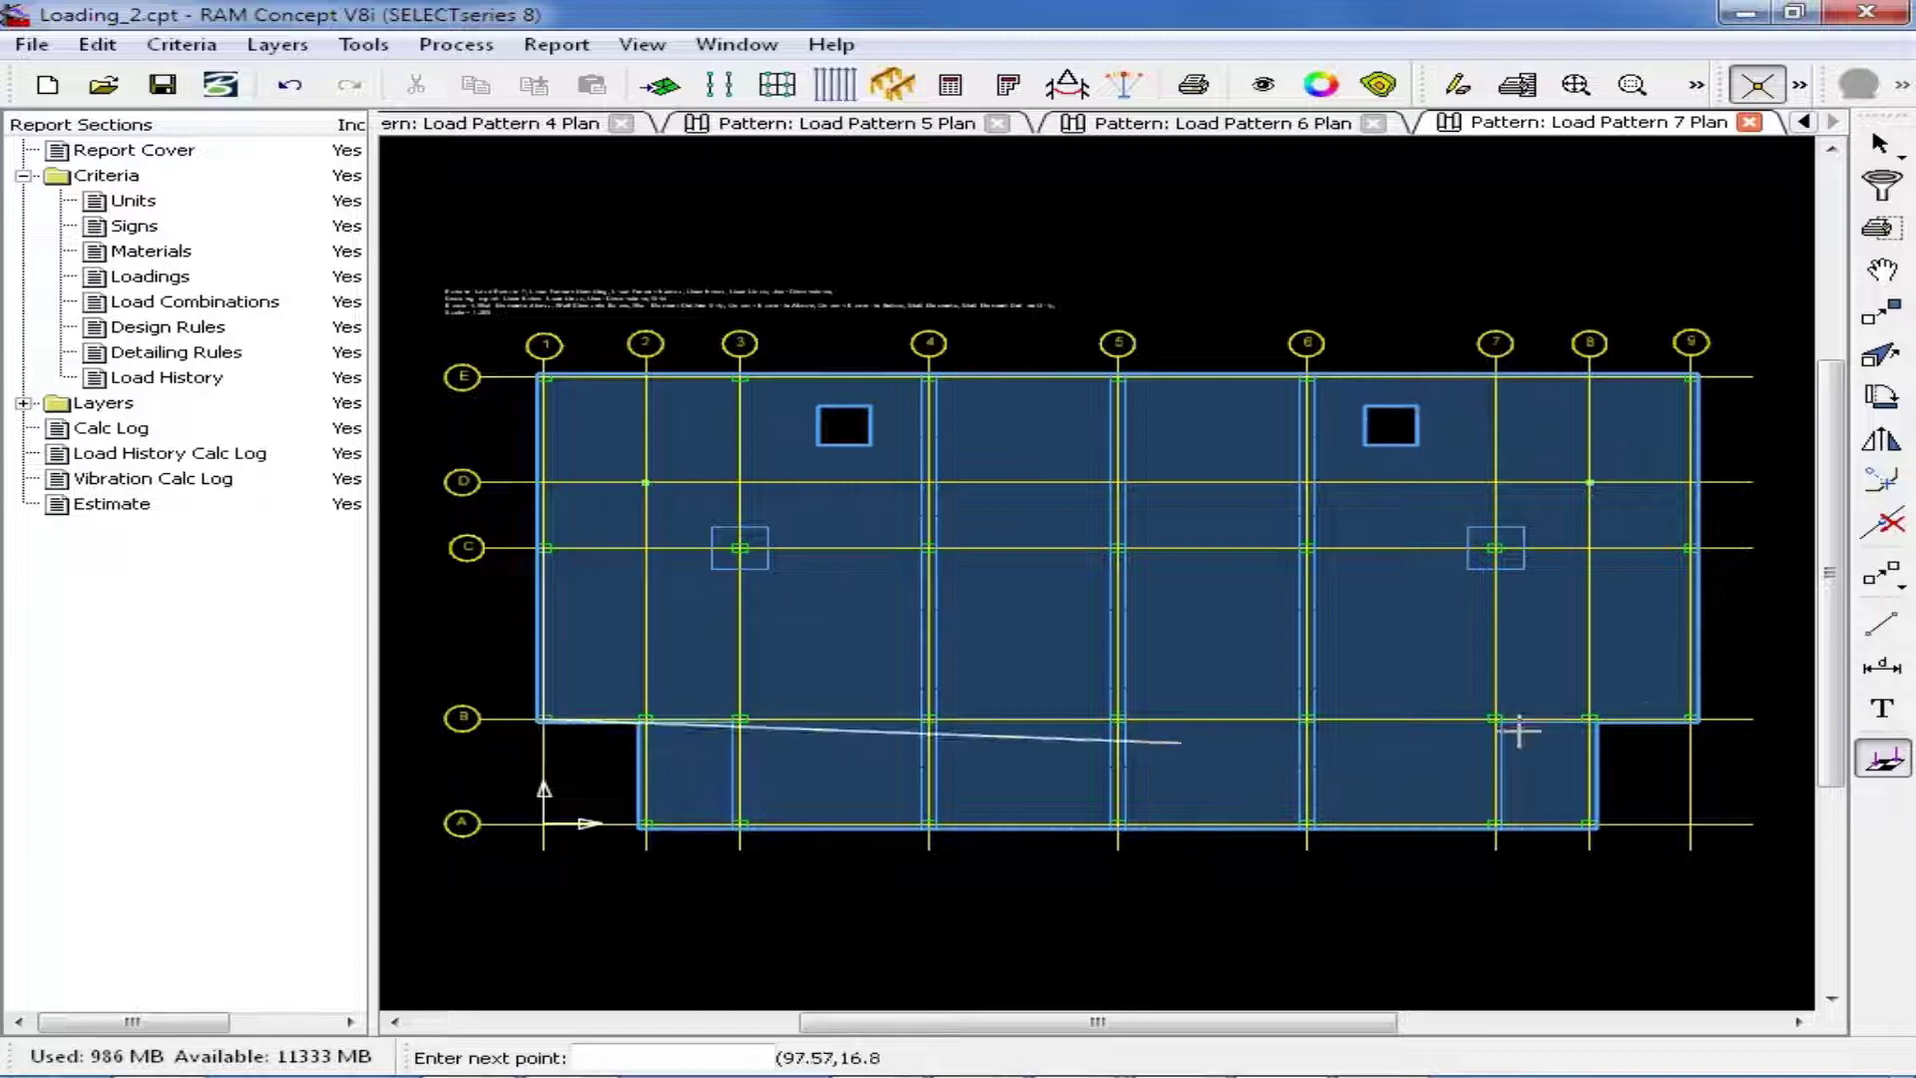
{"action": "left_click", "coordinate": [1688, 718]}
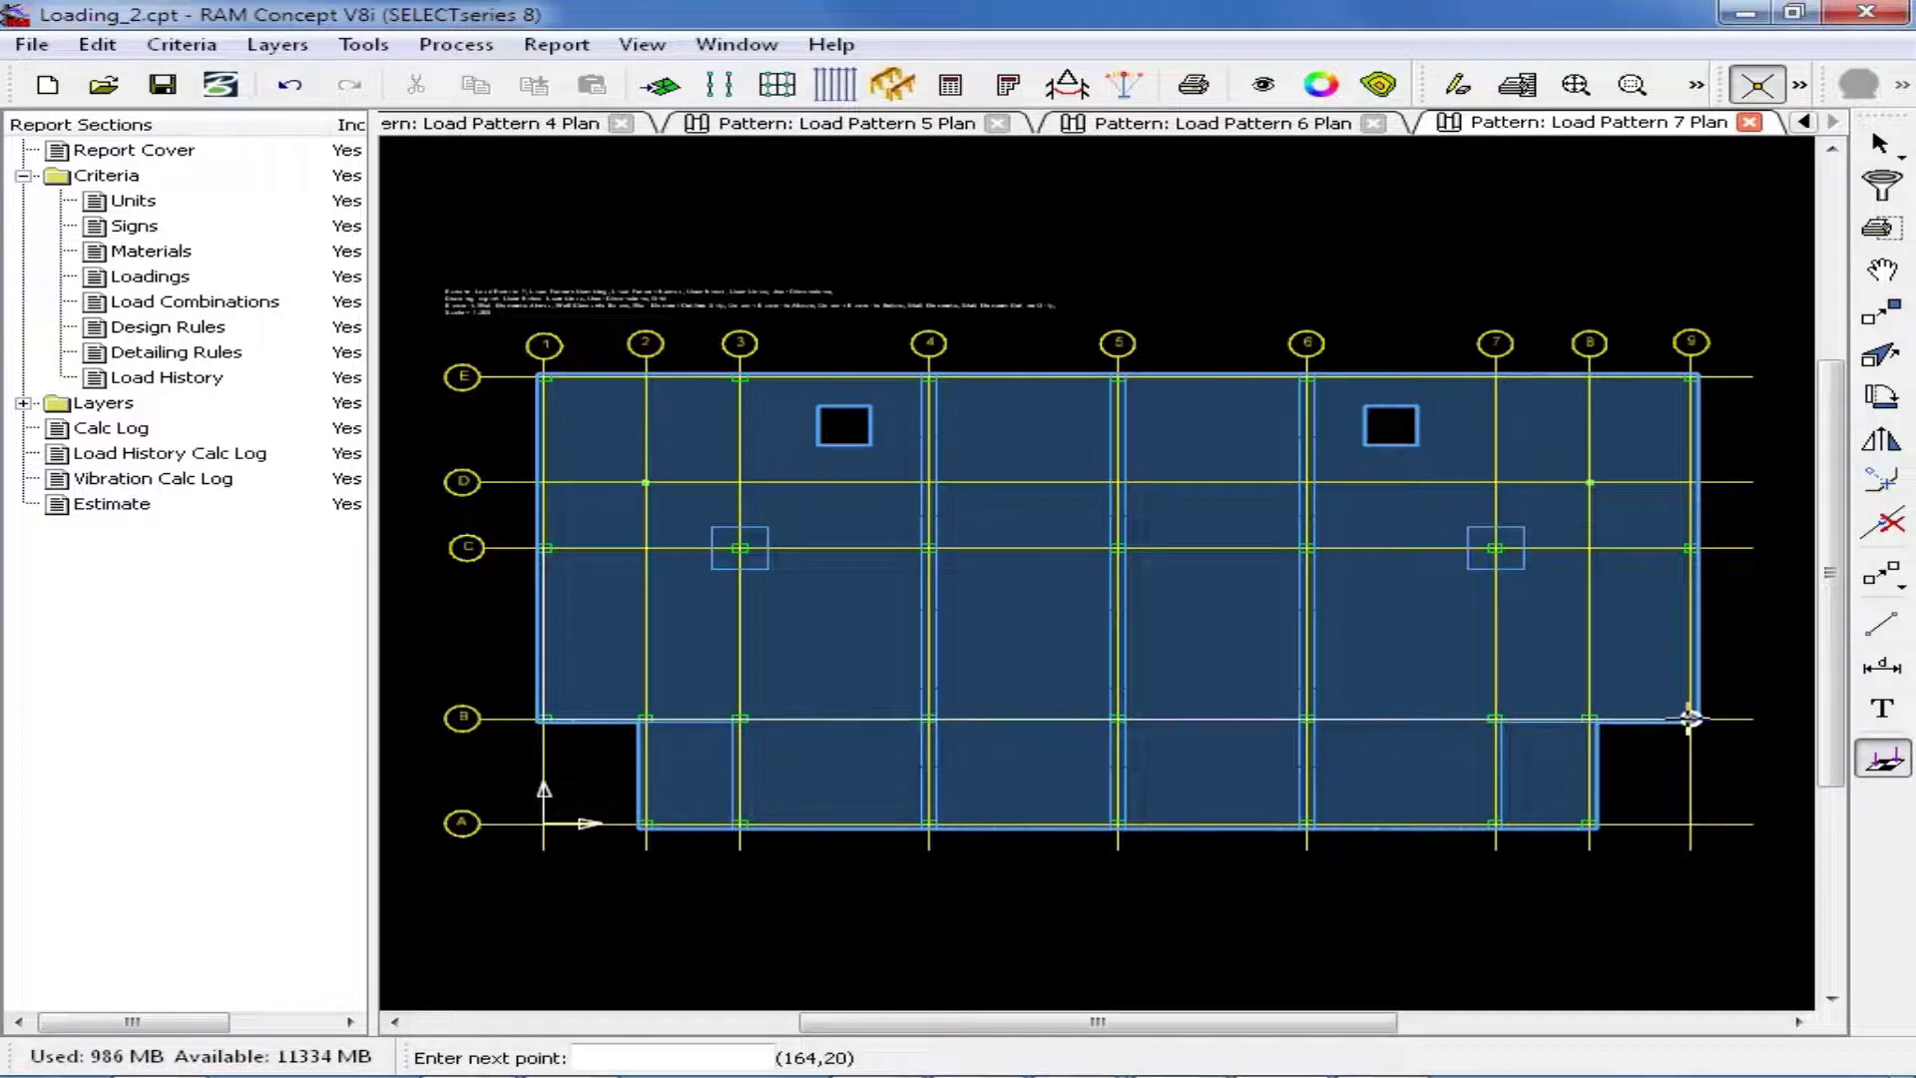
{"action": "left_click", "coordinate": [1686, 547]}
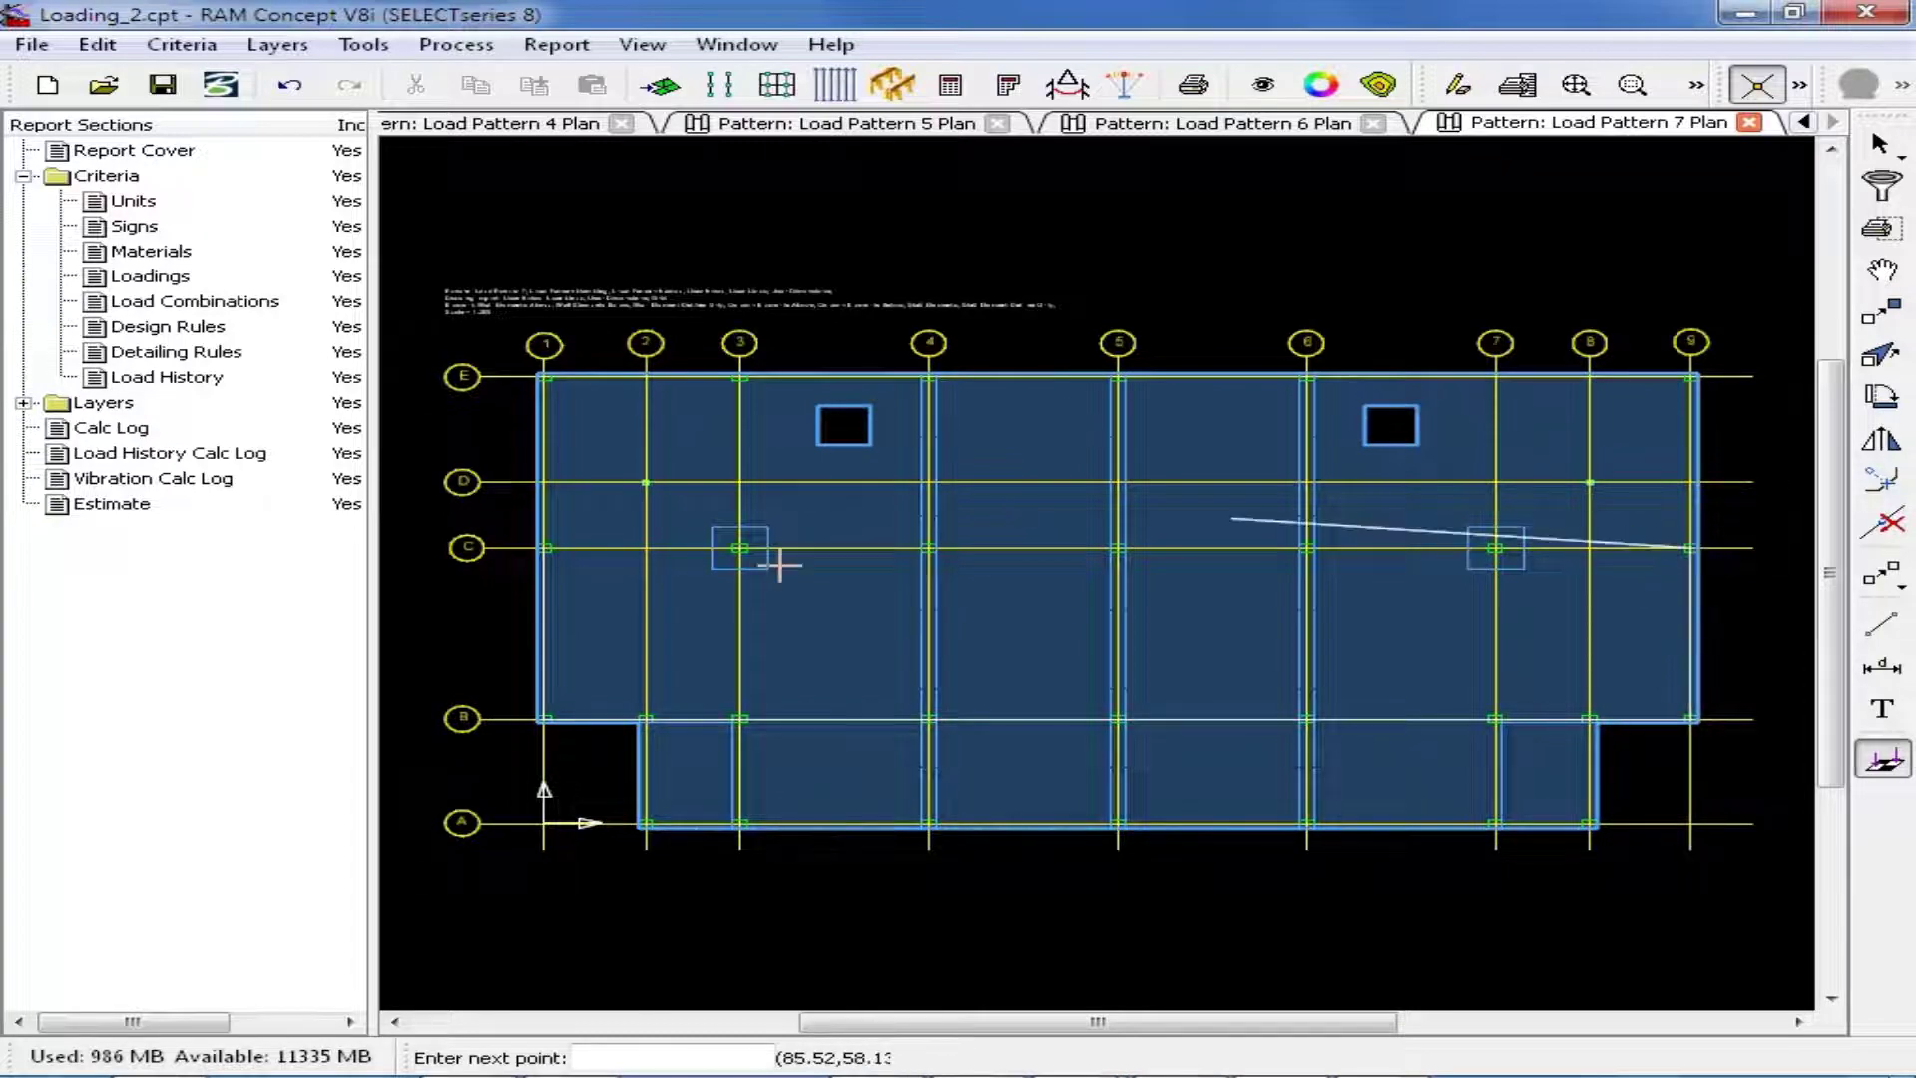
{"action": "double_click", "coordinate": [544, 547]}
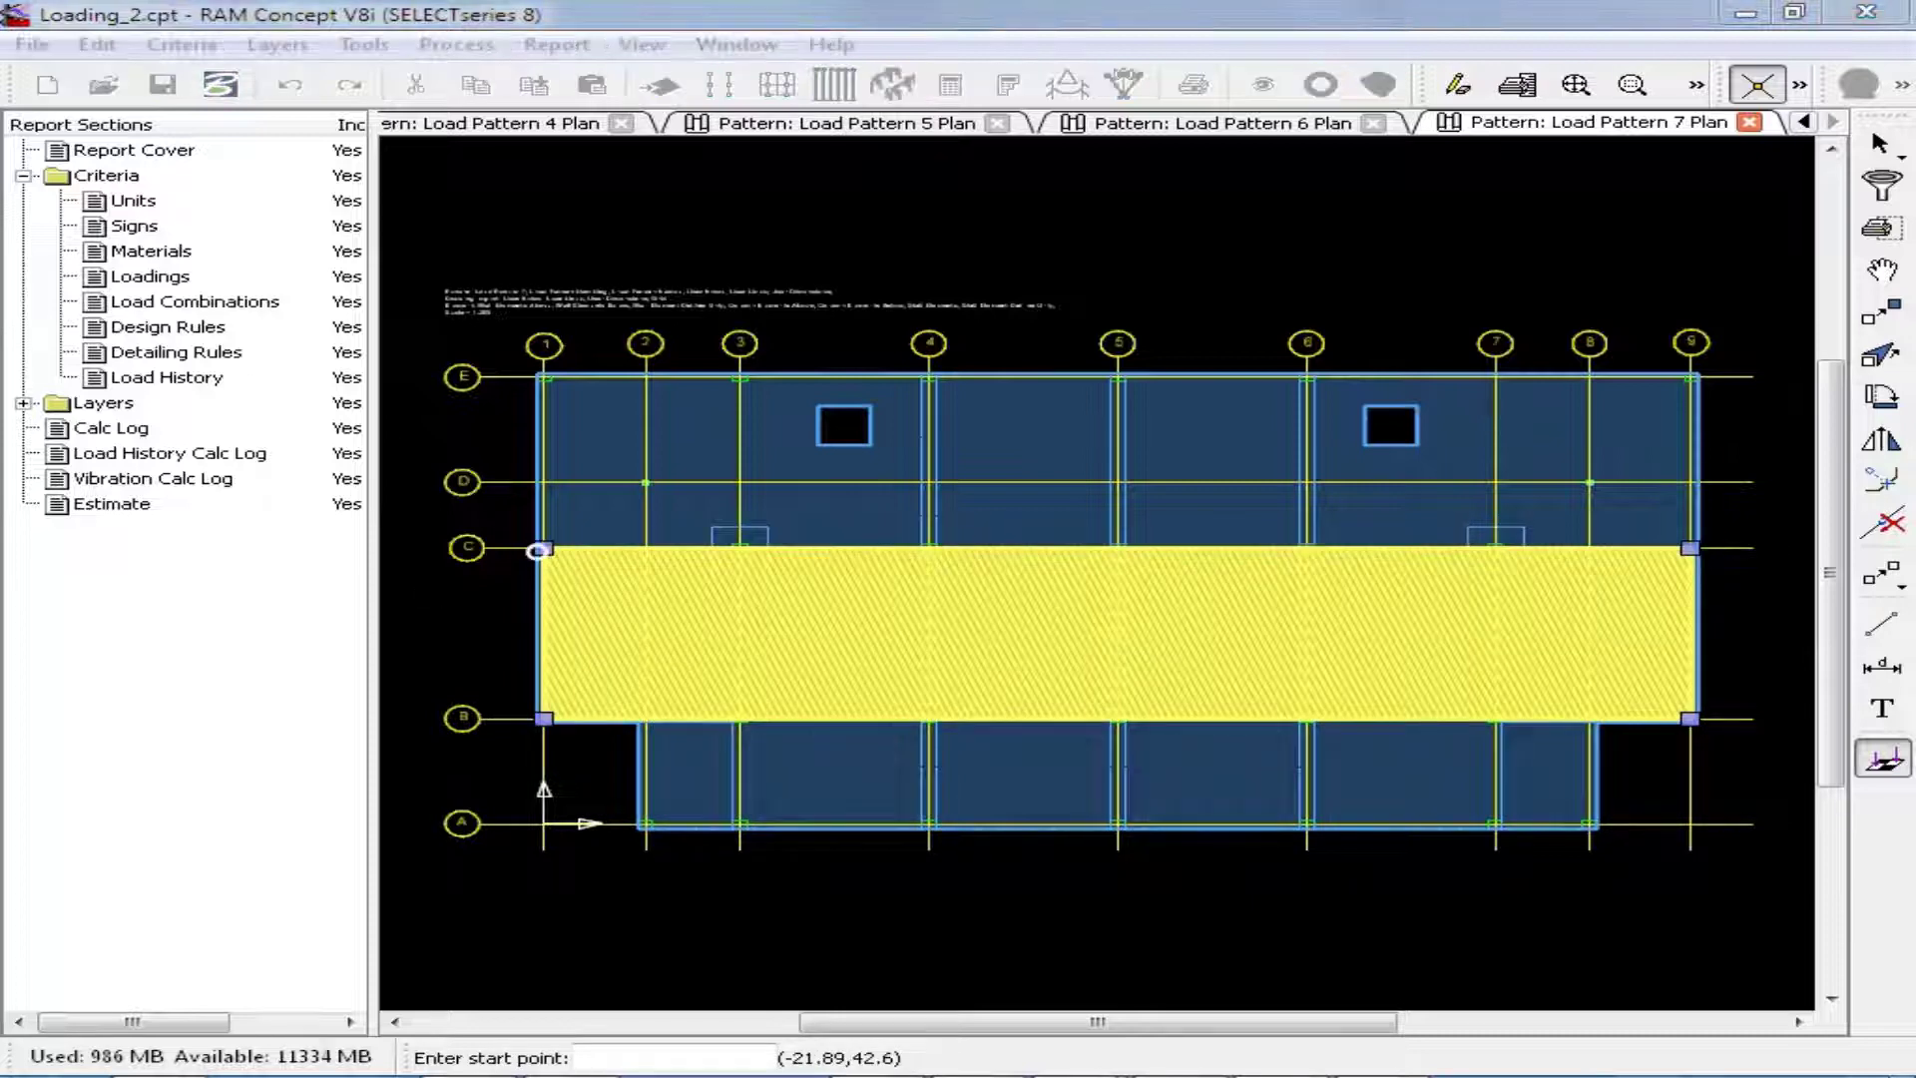
Open the Load Pattern 8 plan and set the Pattern Load tool's default pattern number to Pattern 8.
{"action": "left_click", "coordinate": [277, 44]}
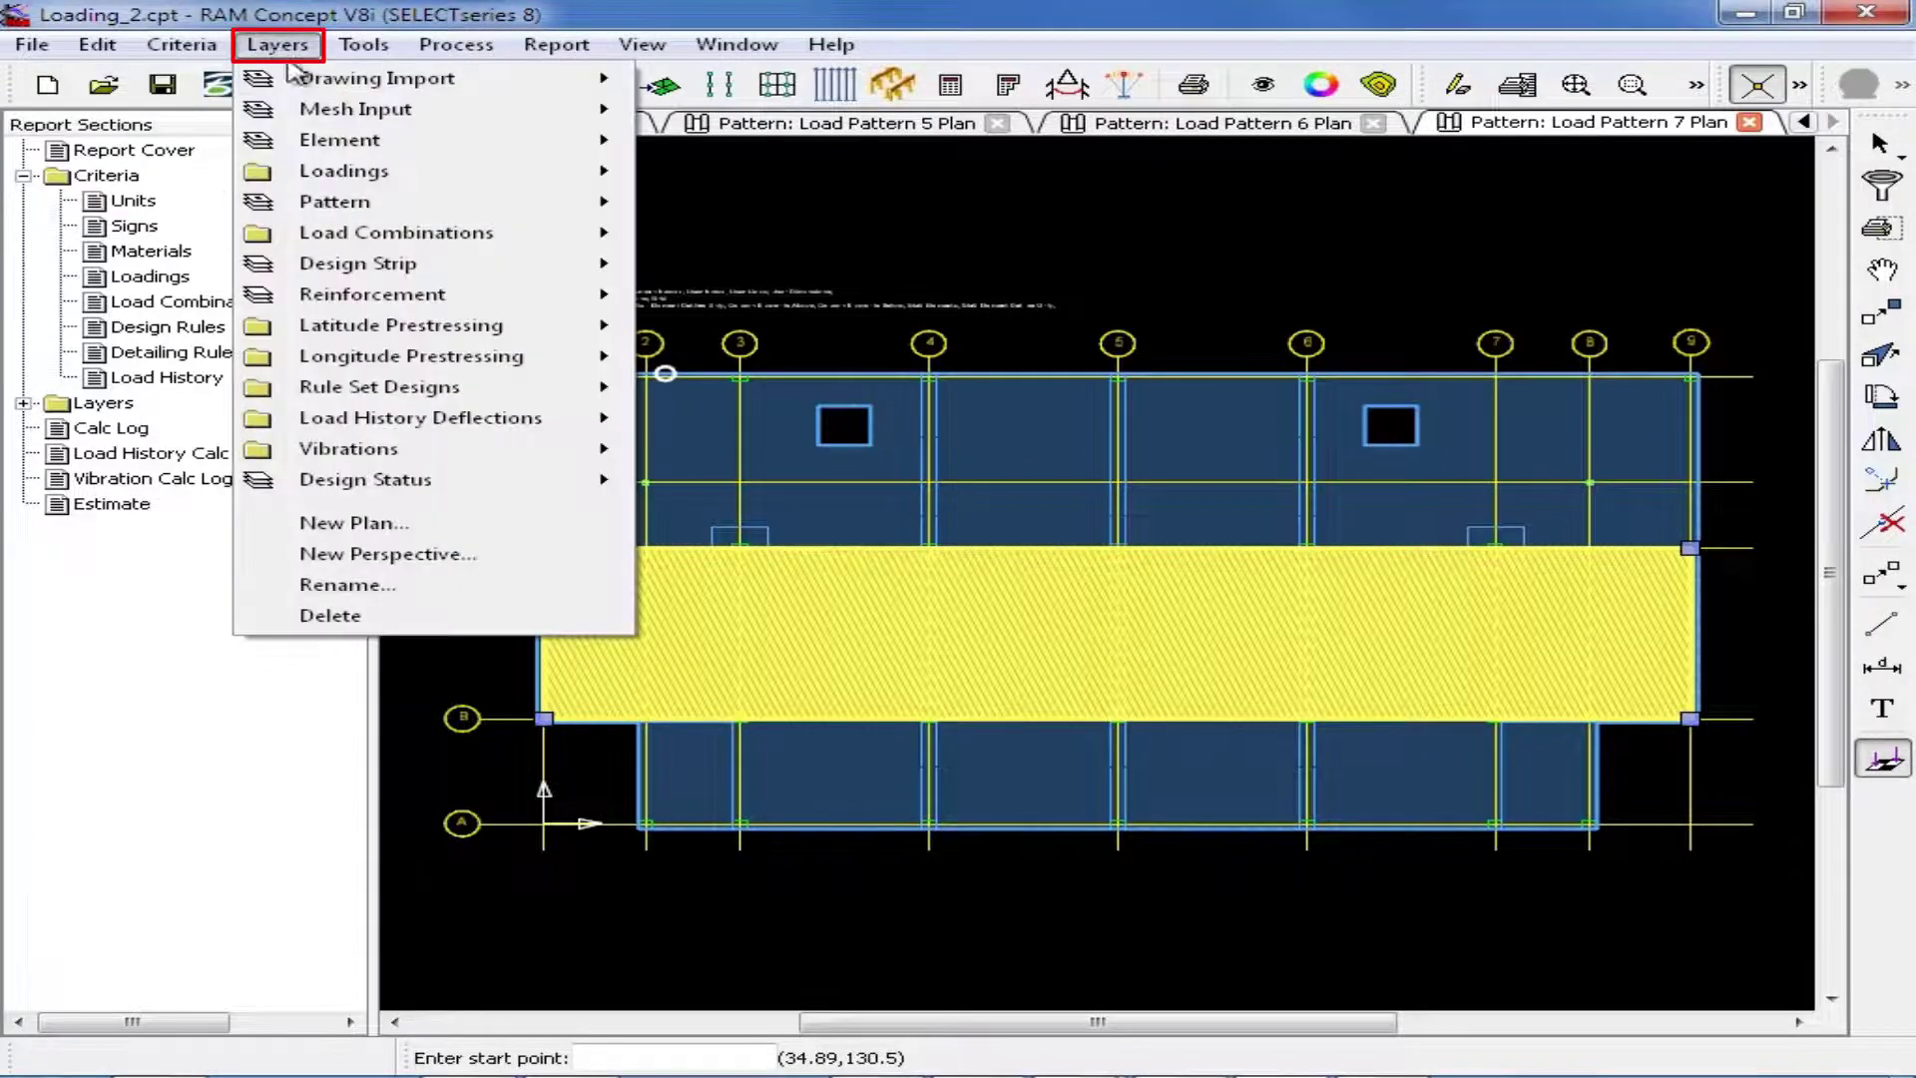
{"action": "mouse_move", "coordinate": [323, 457]}
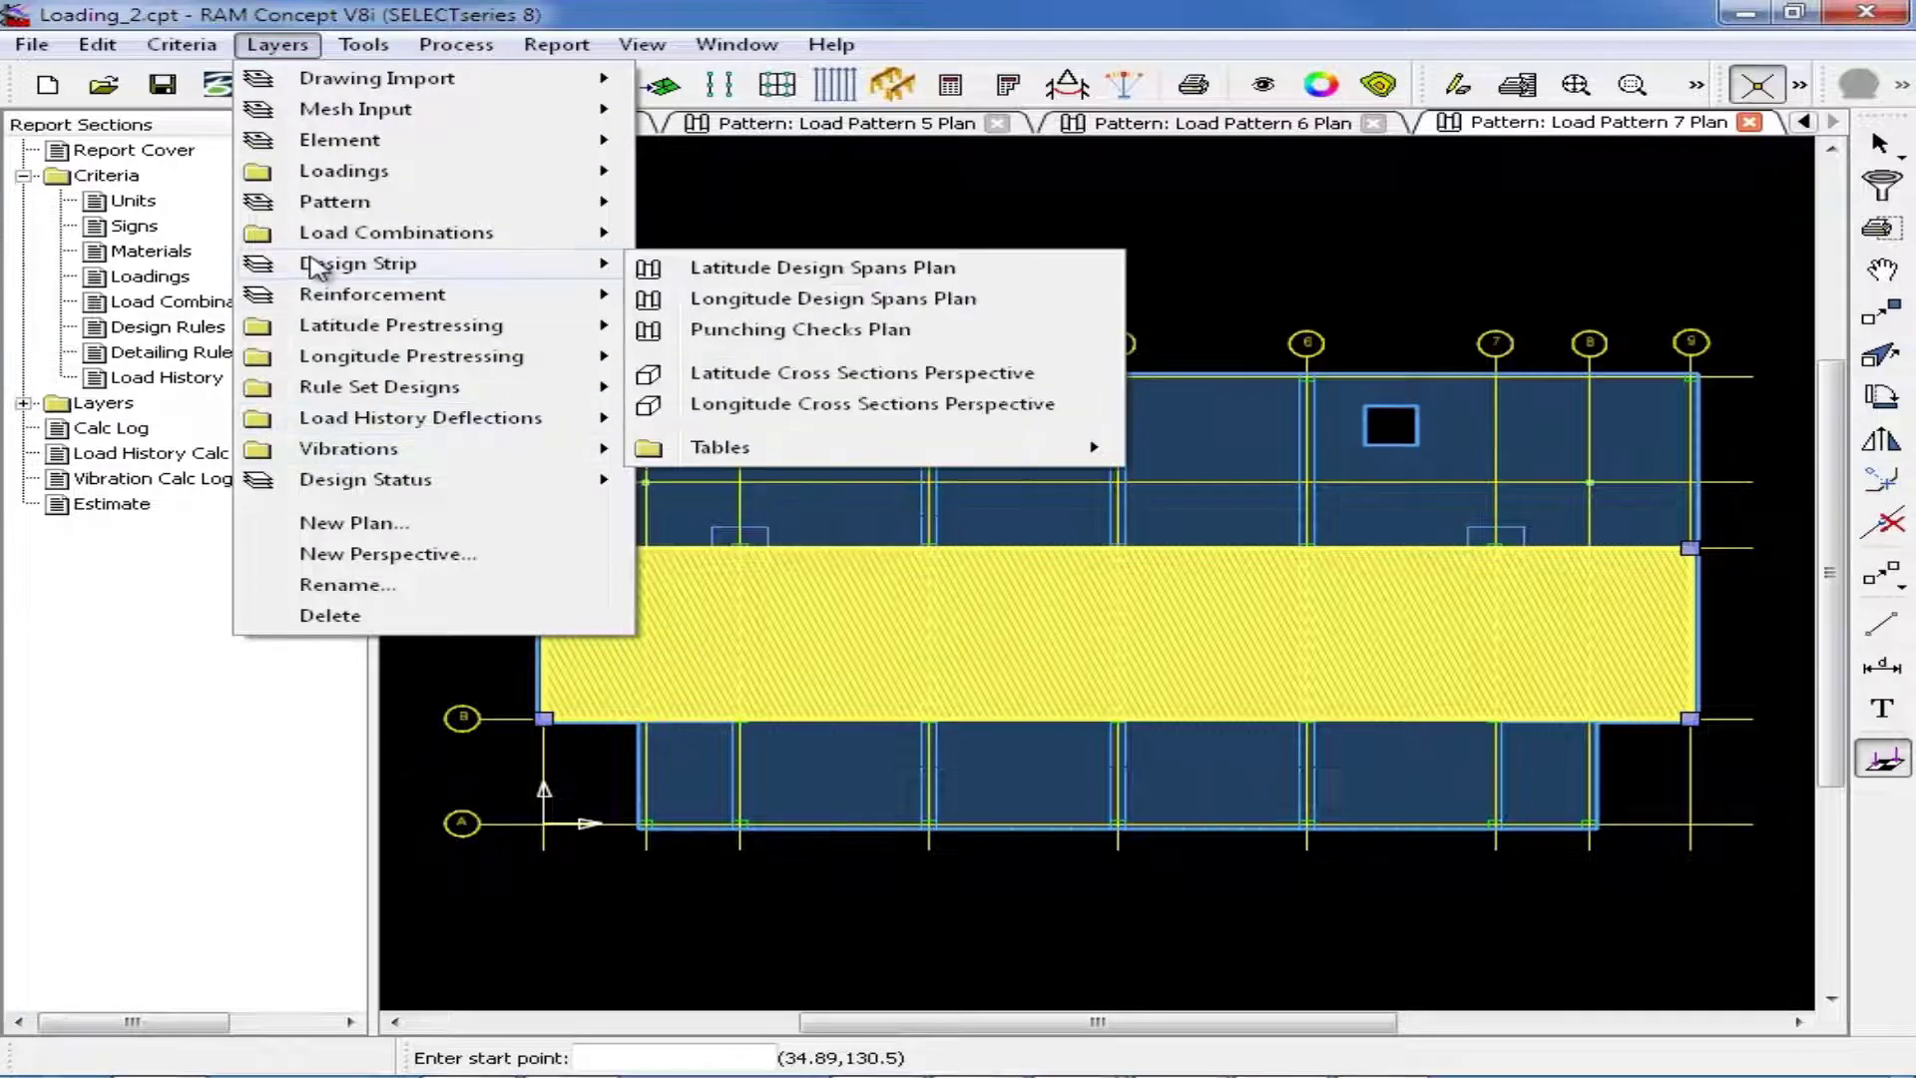
{"action": "mouse_move", "coordinate": [329, 209]}
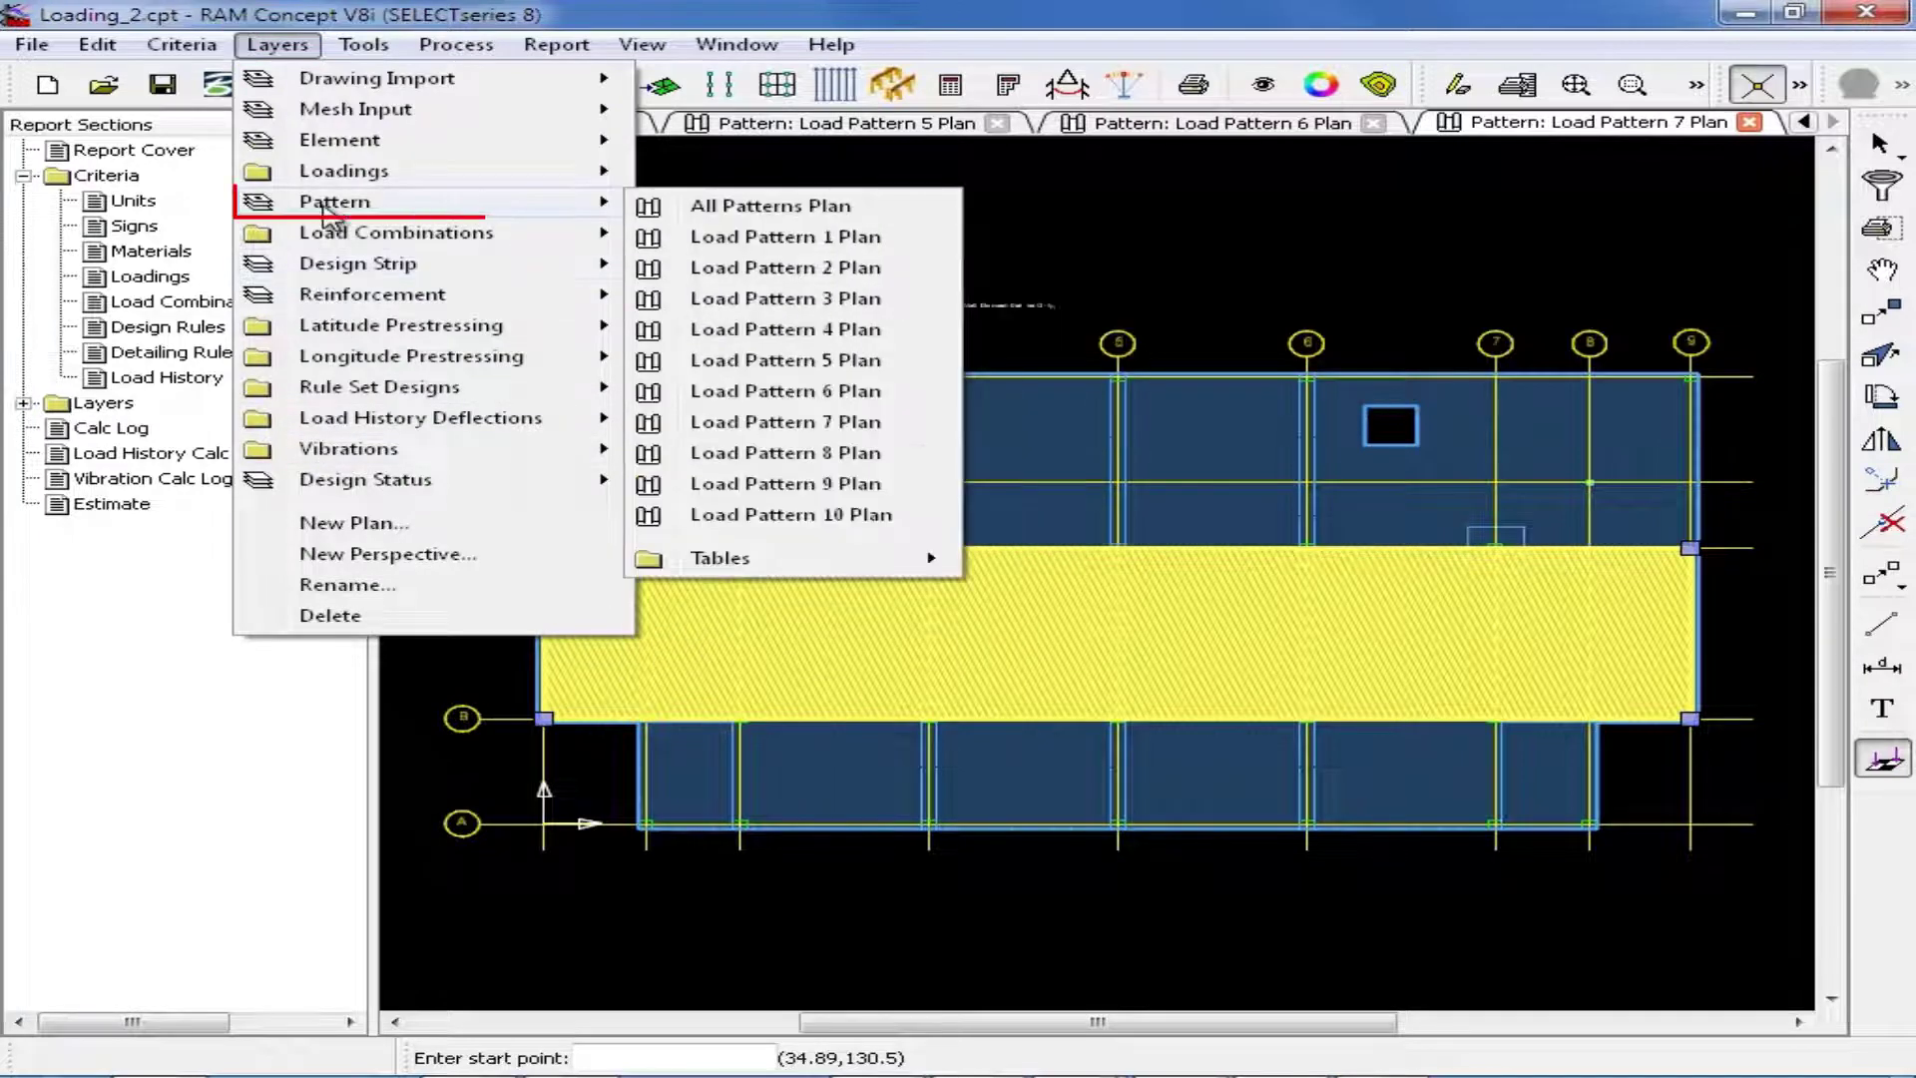
{"action": "left_click", "coordinate": [842, 457]}
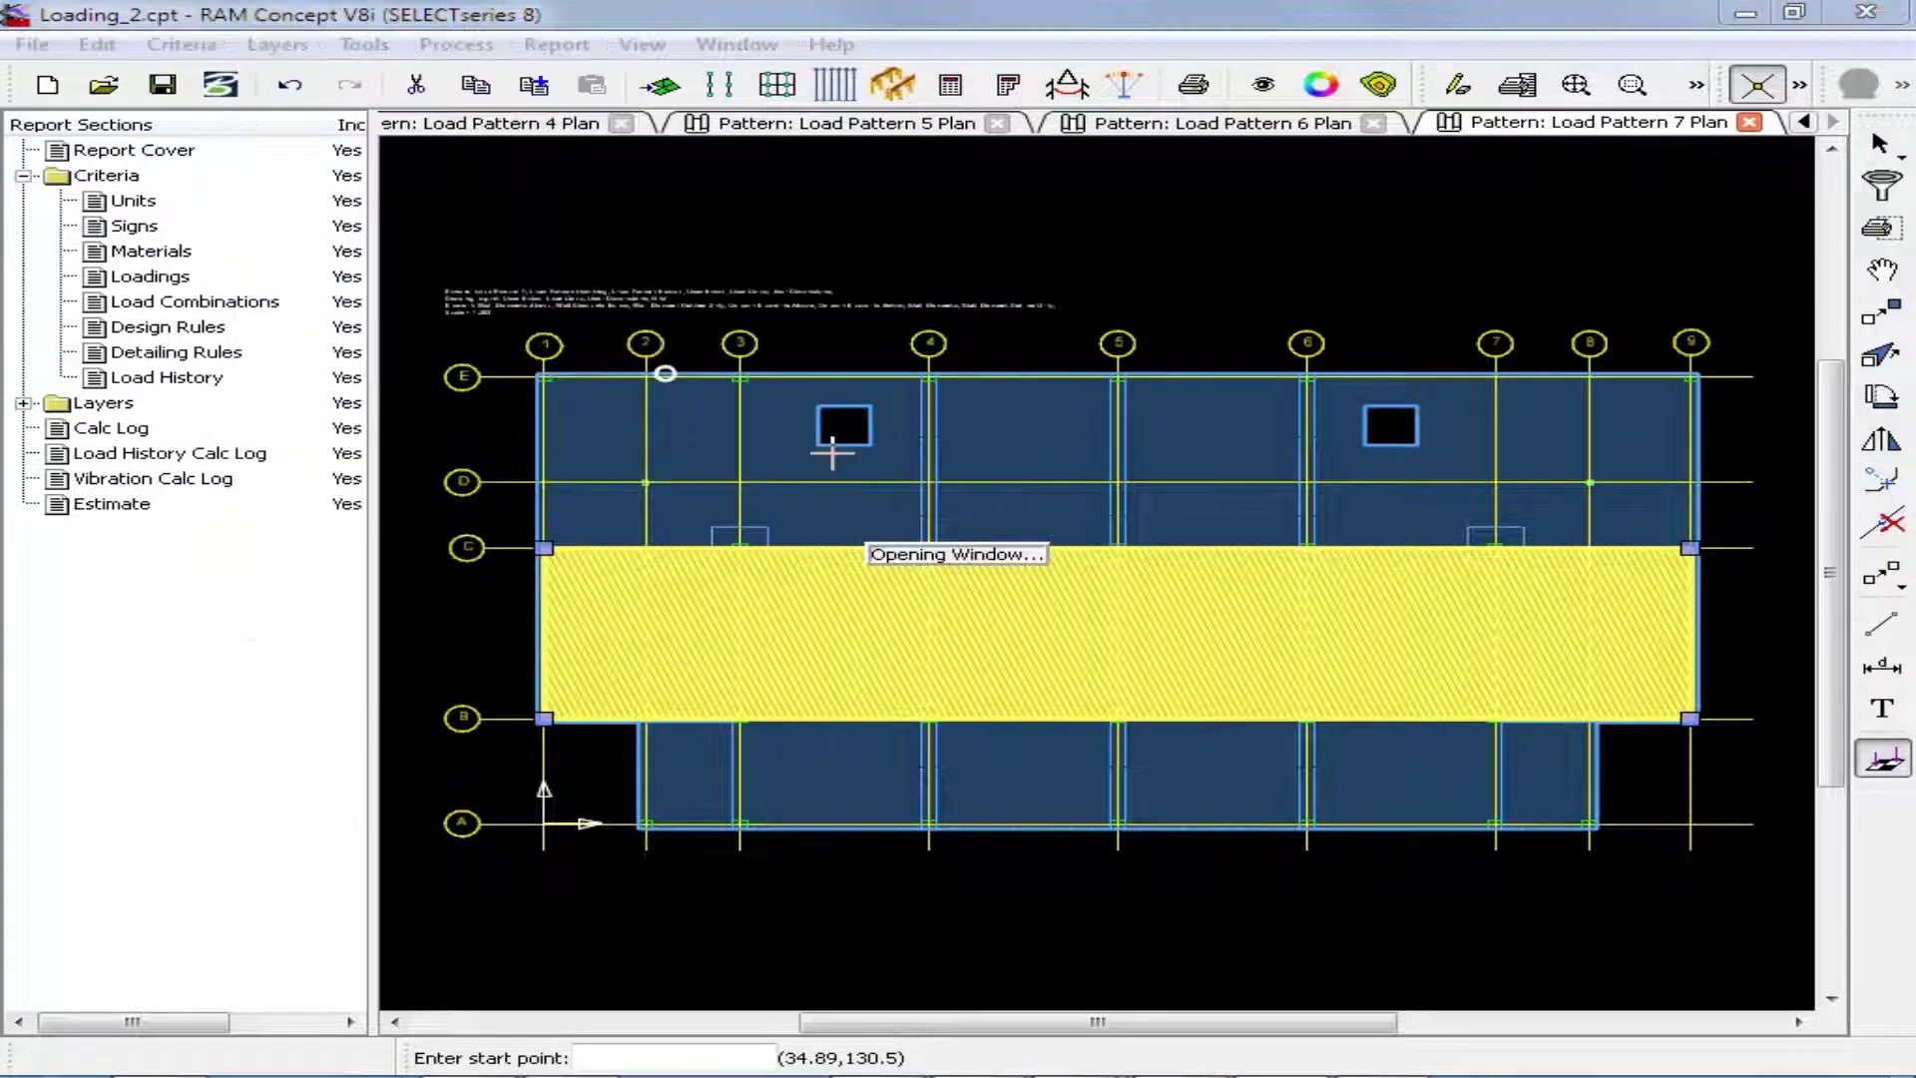
{"action": "left_click", "coordinate": [1879, 767]}
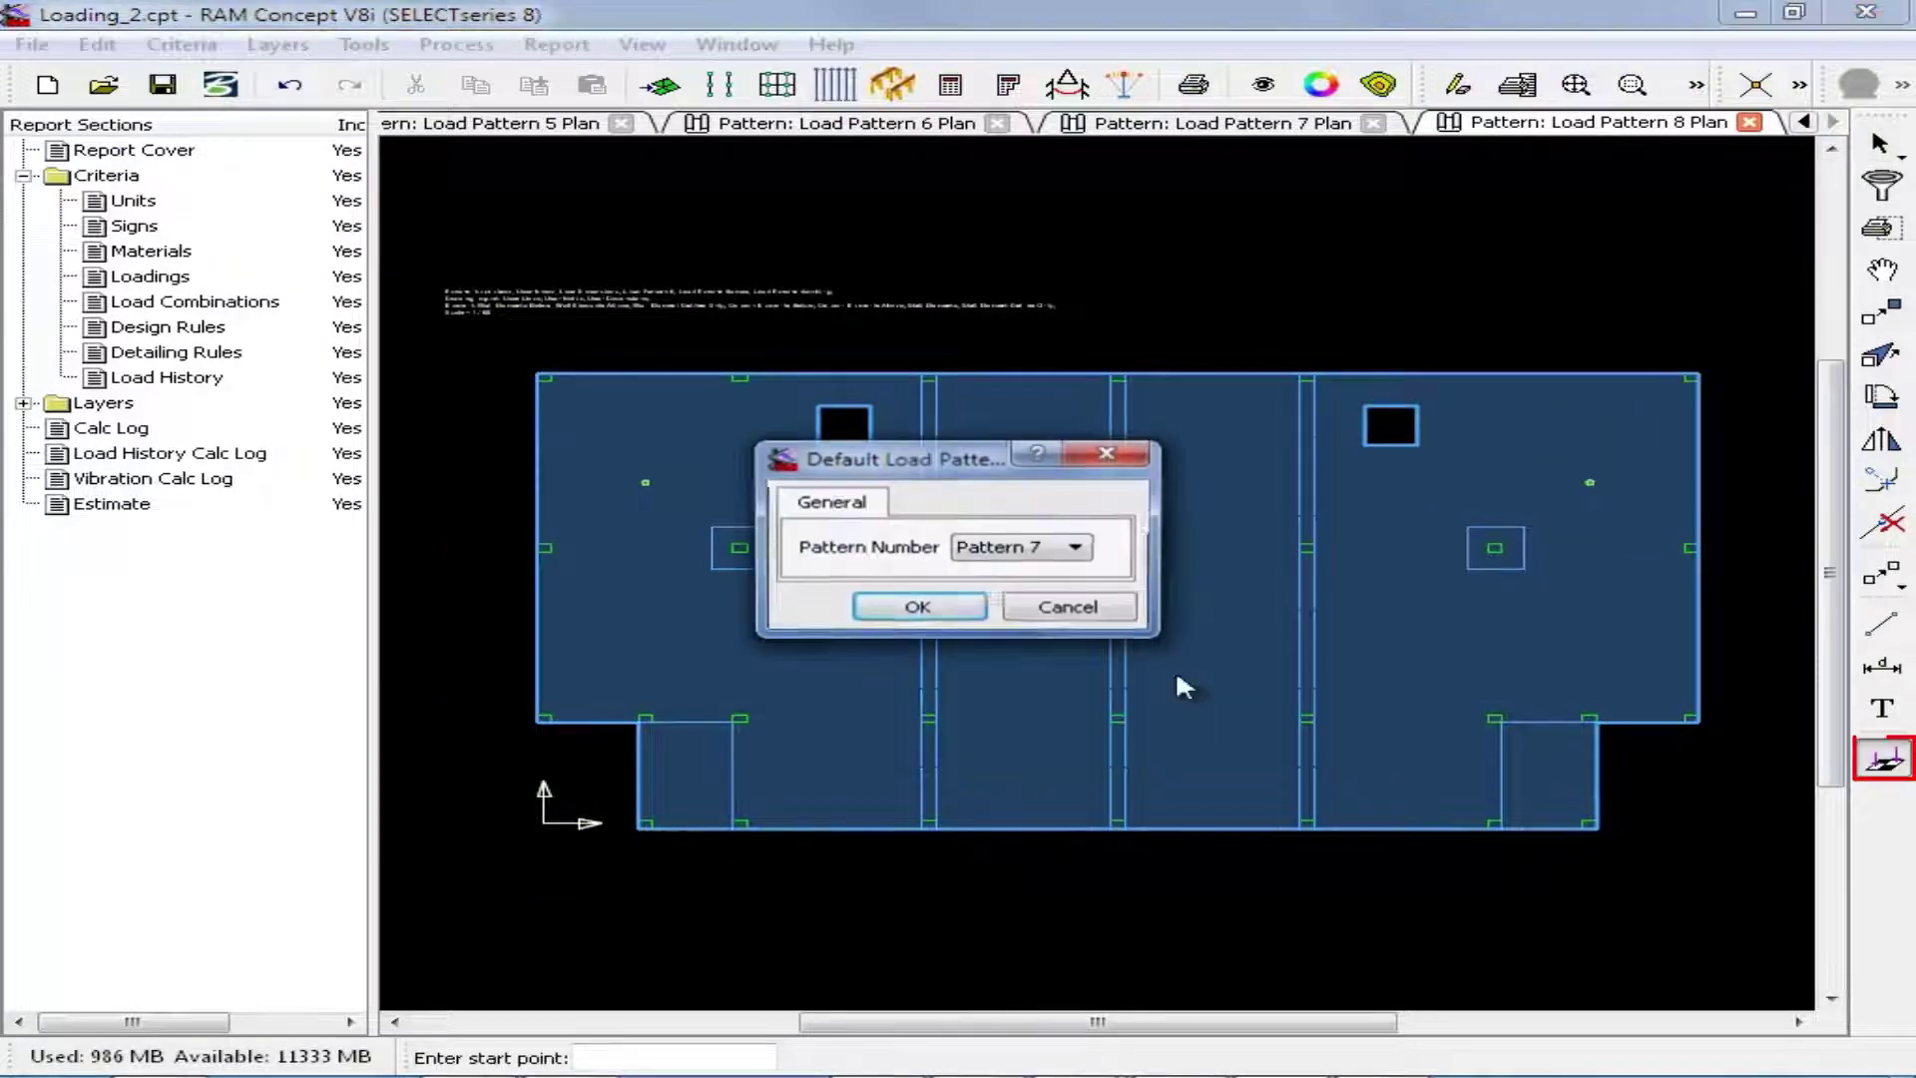
{"action": "left_click", "coordinate": [998, 549]}
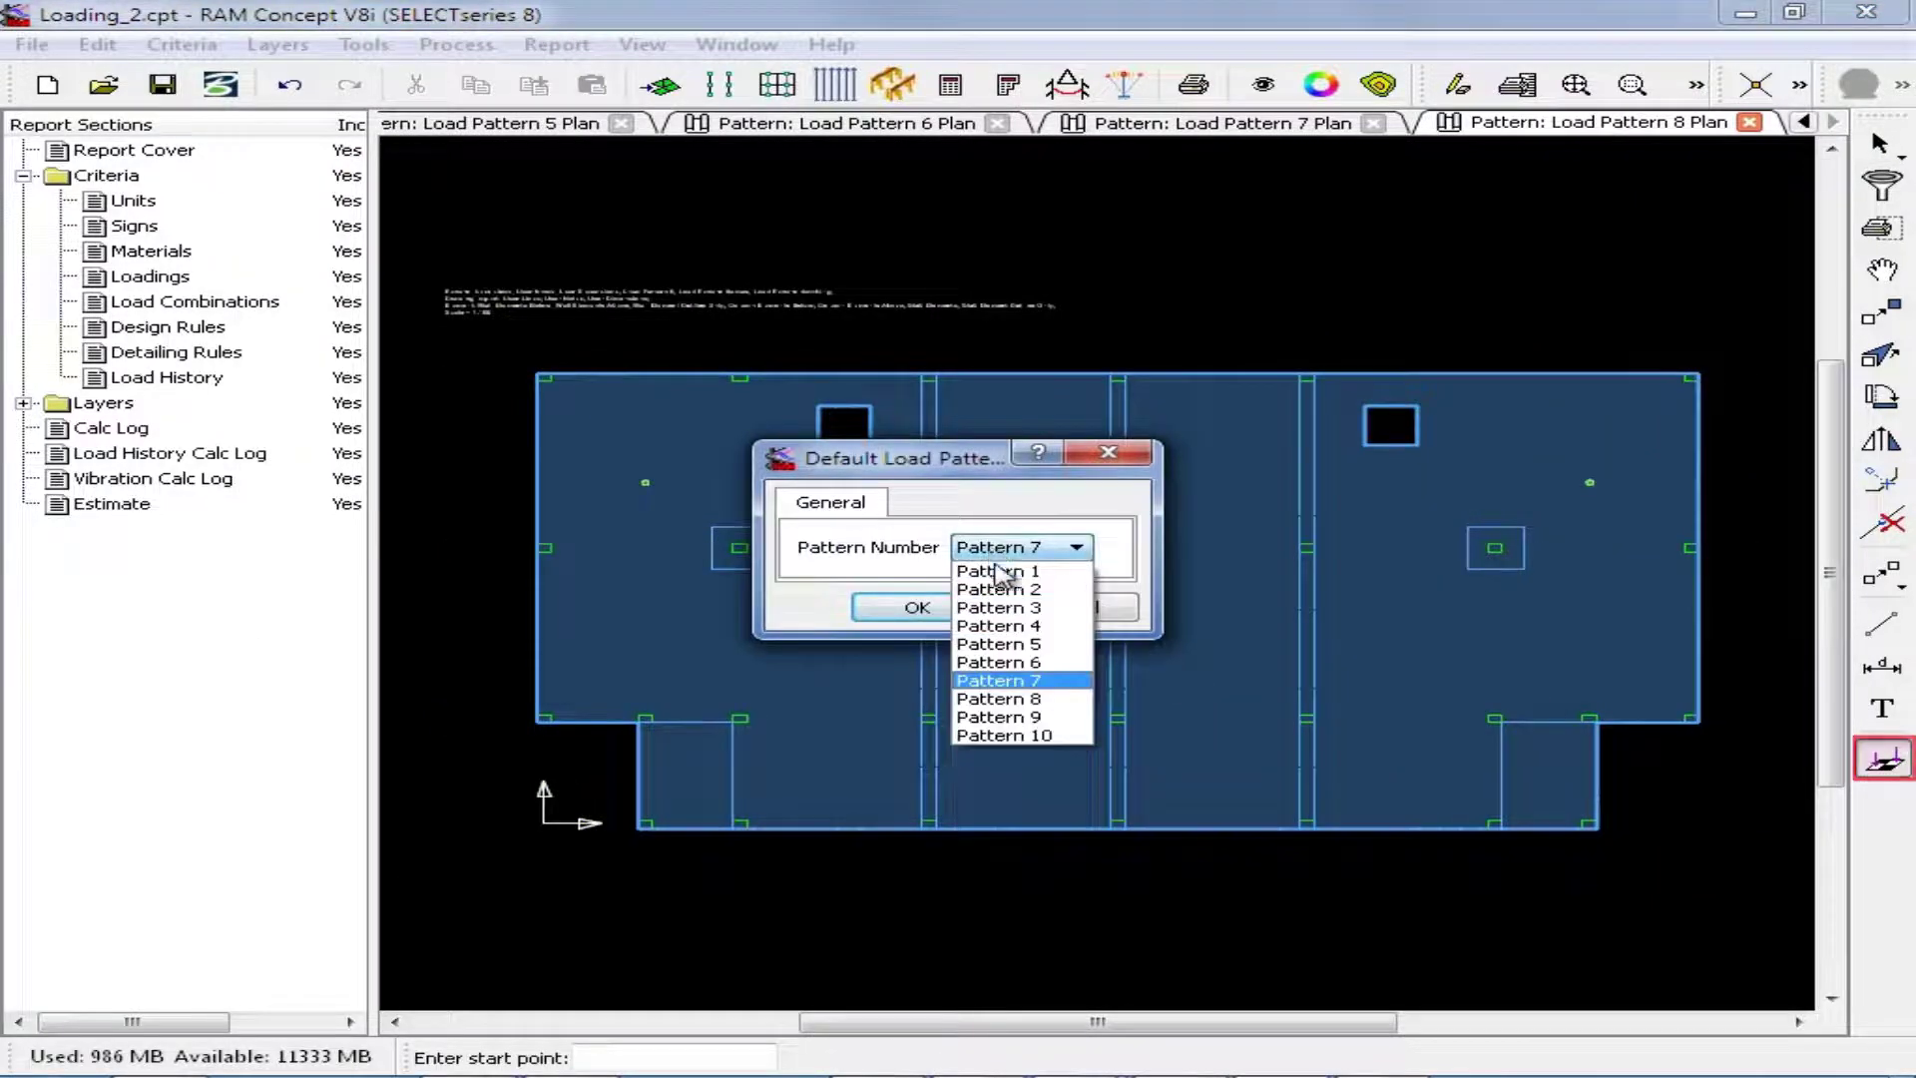
{"action": "left_click", "coordinate": [998, 699]}
{"action": "key", "text": "Return"}
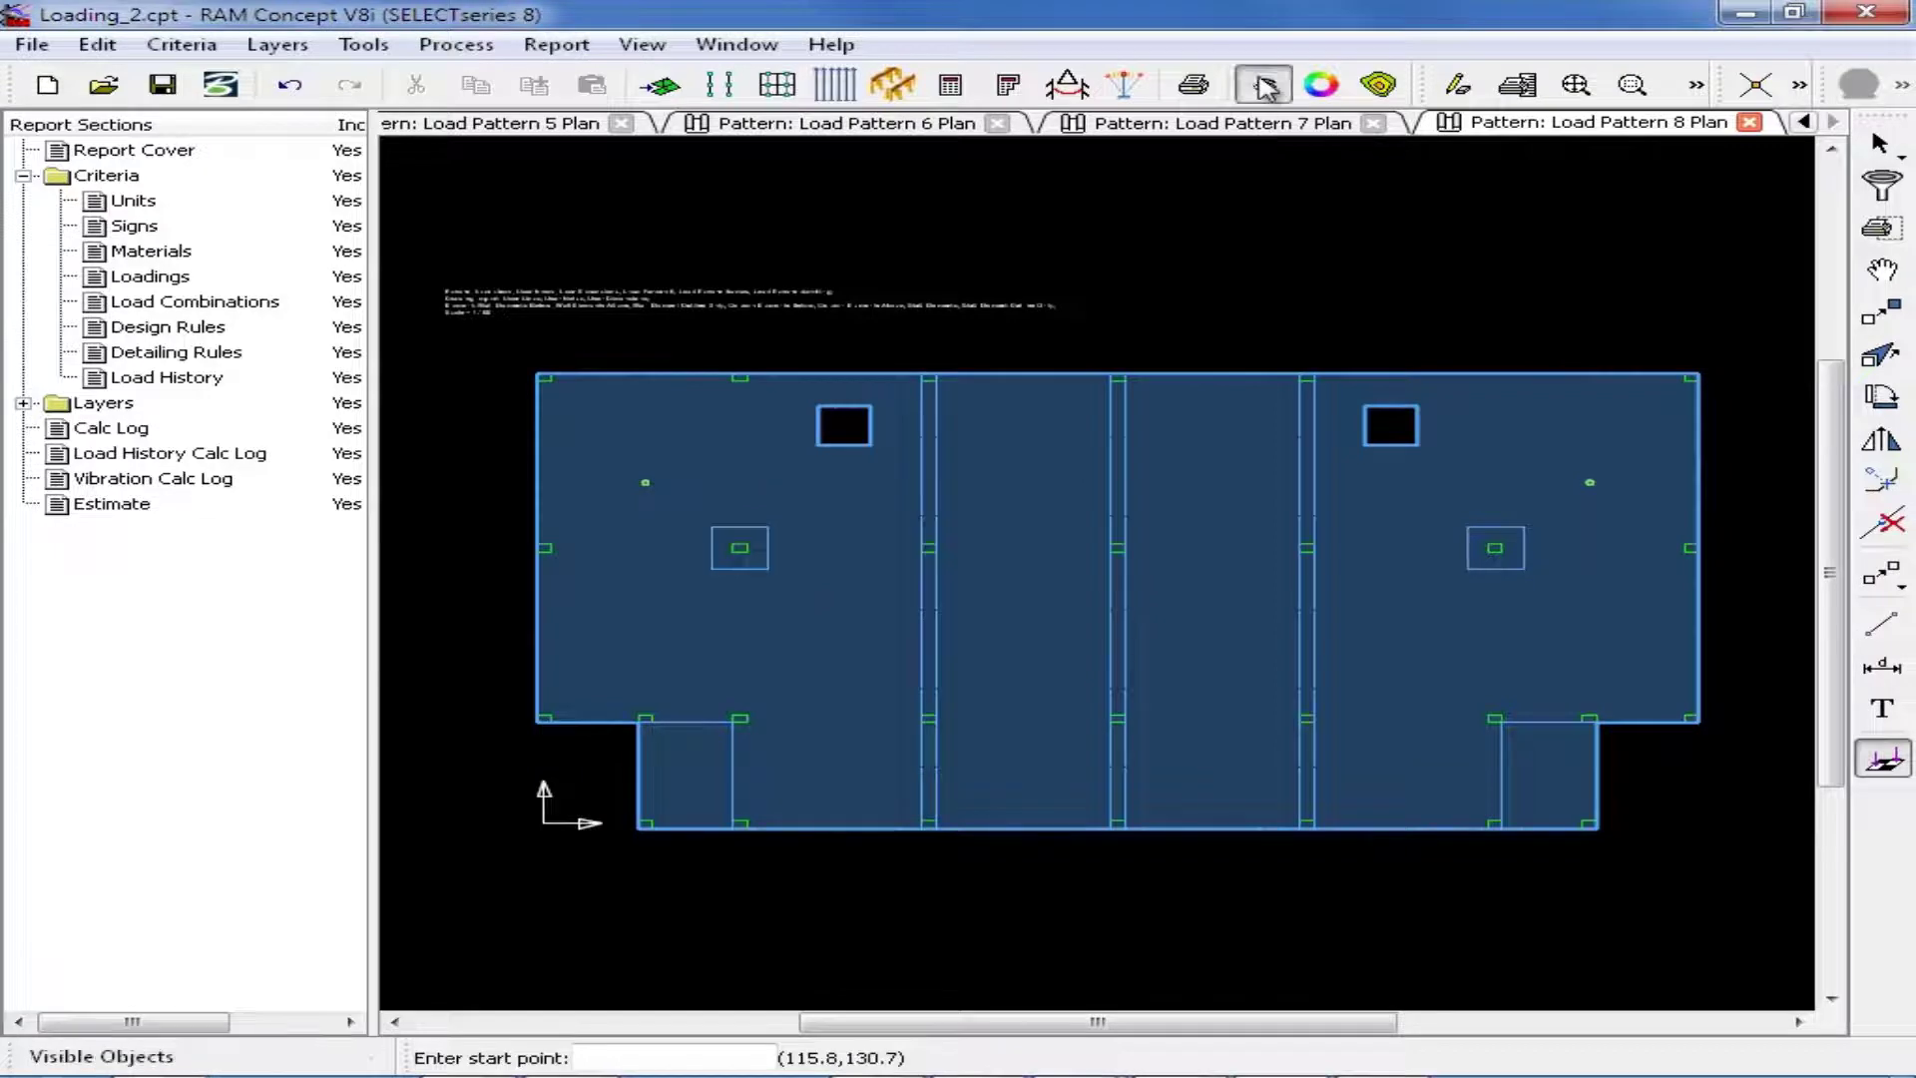
Make the CAD Grid layer visible on the Load Pattern 8 plan and turn on intersection snapping.
{"action": "left_click", "coordinate": [1263, 84]}
{"action": "left_click", "coordinate": [369, 135]}
{"action": "left_click", "coordinate": [385, 327]}
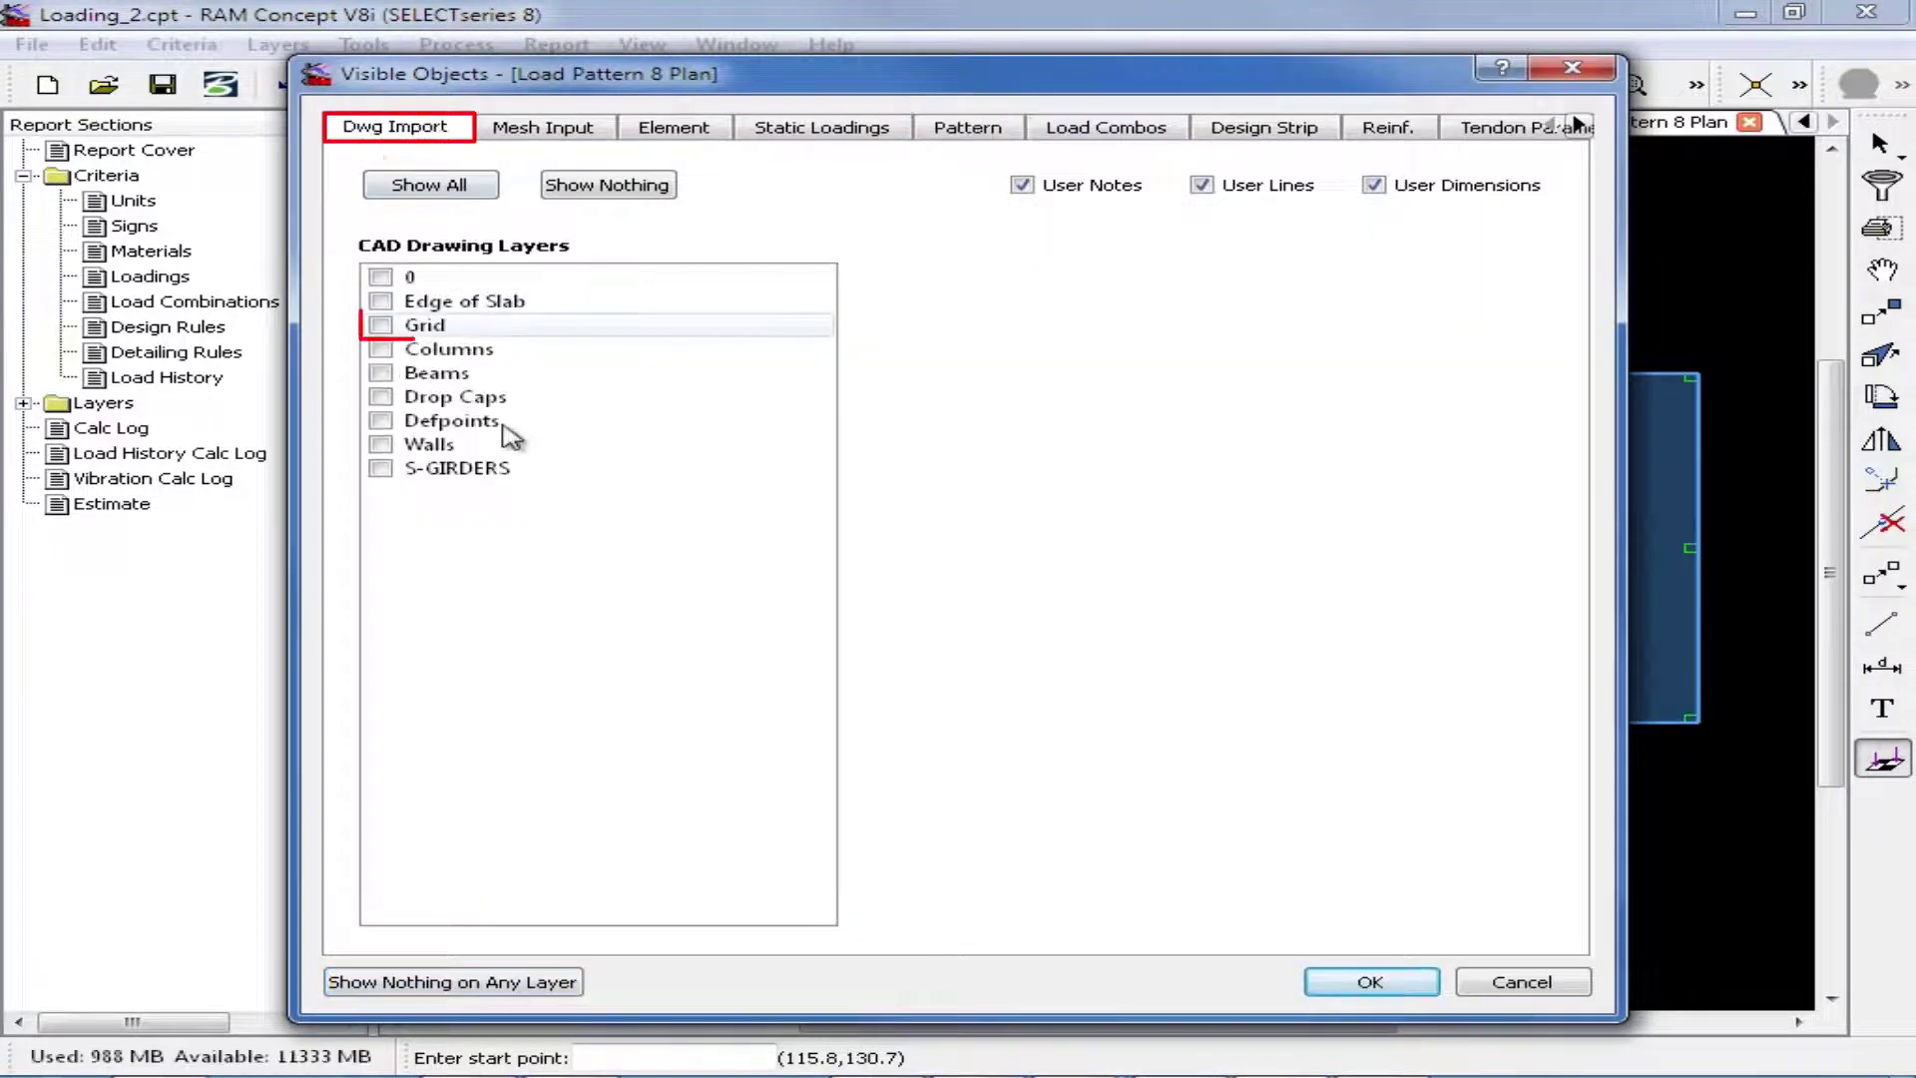
{"action": "left_click", "coordinate": [1370, 981]}
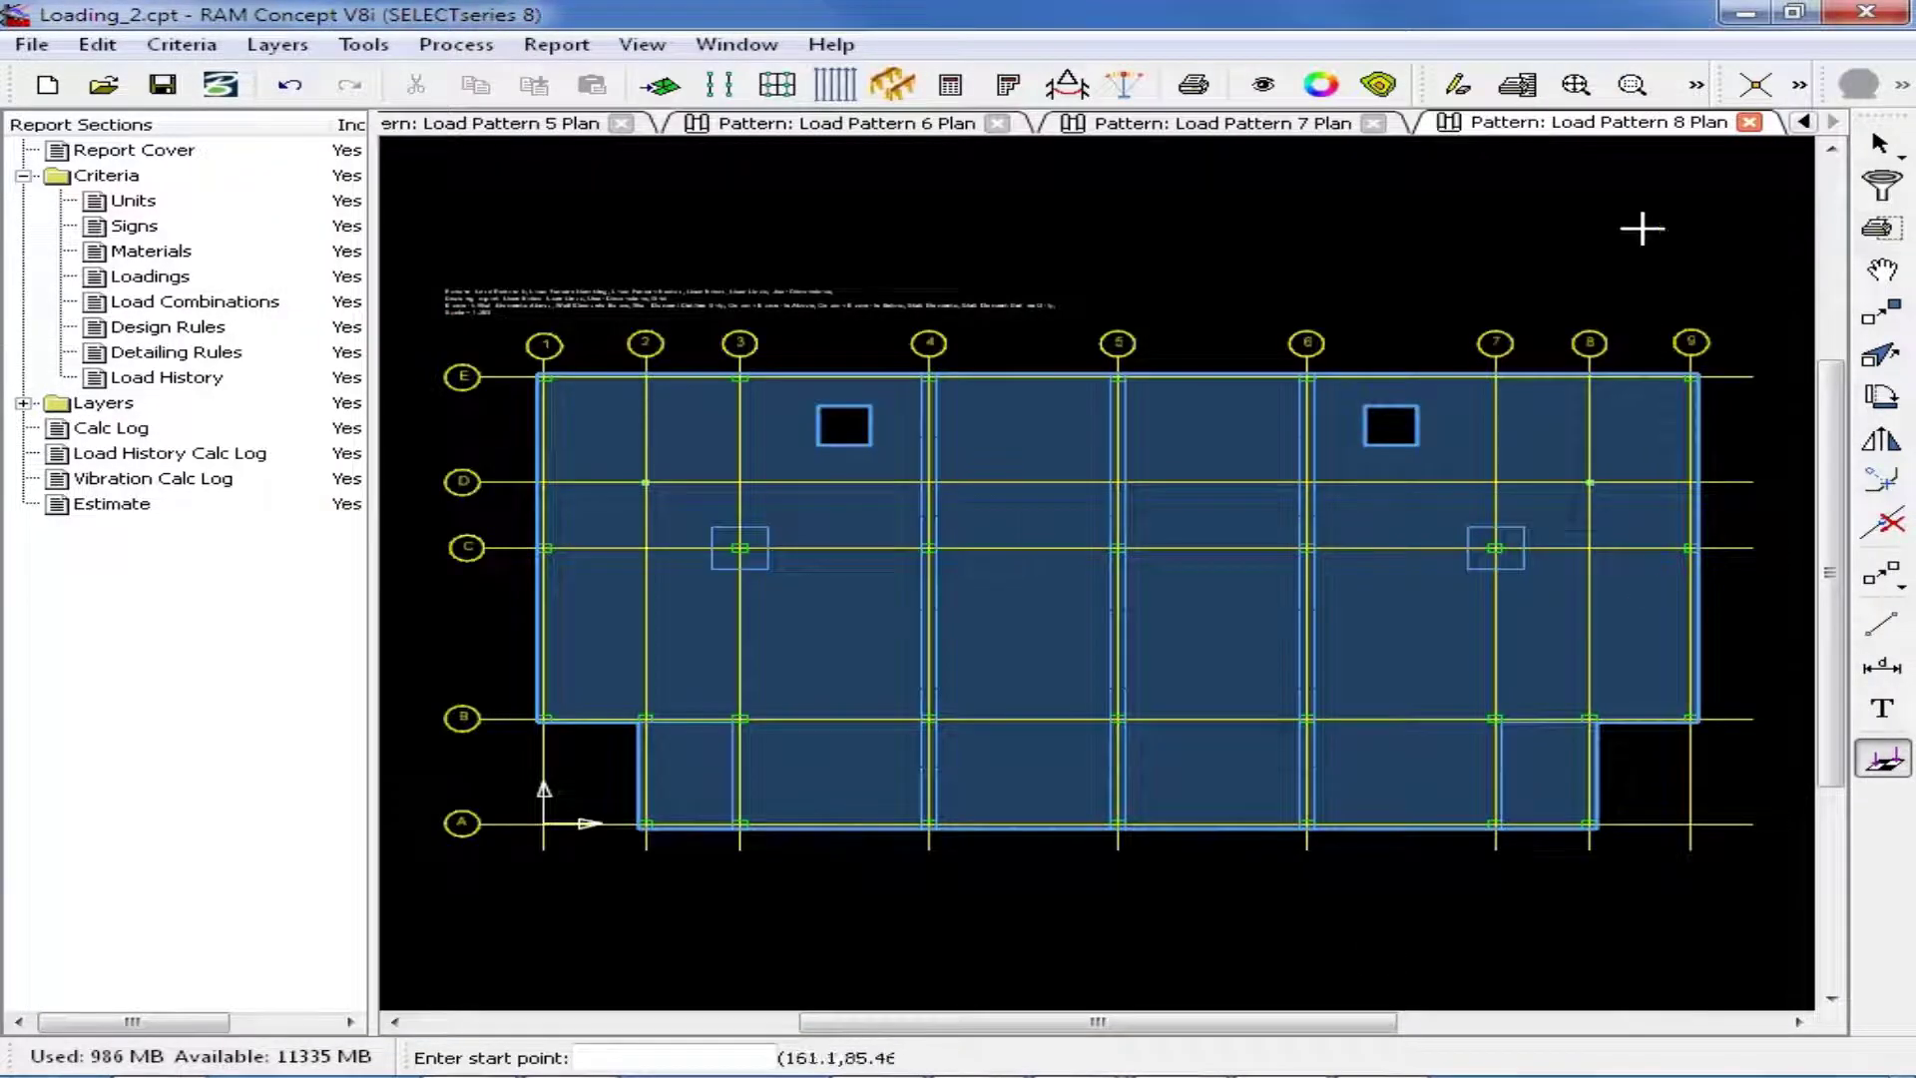
{"action": "left_click", "coordinate": [1746, 86]}
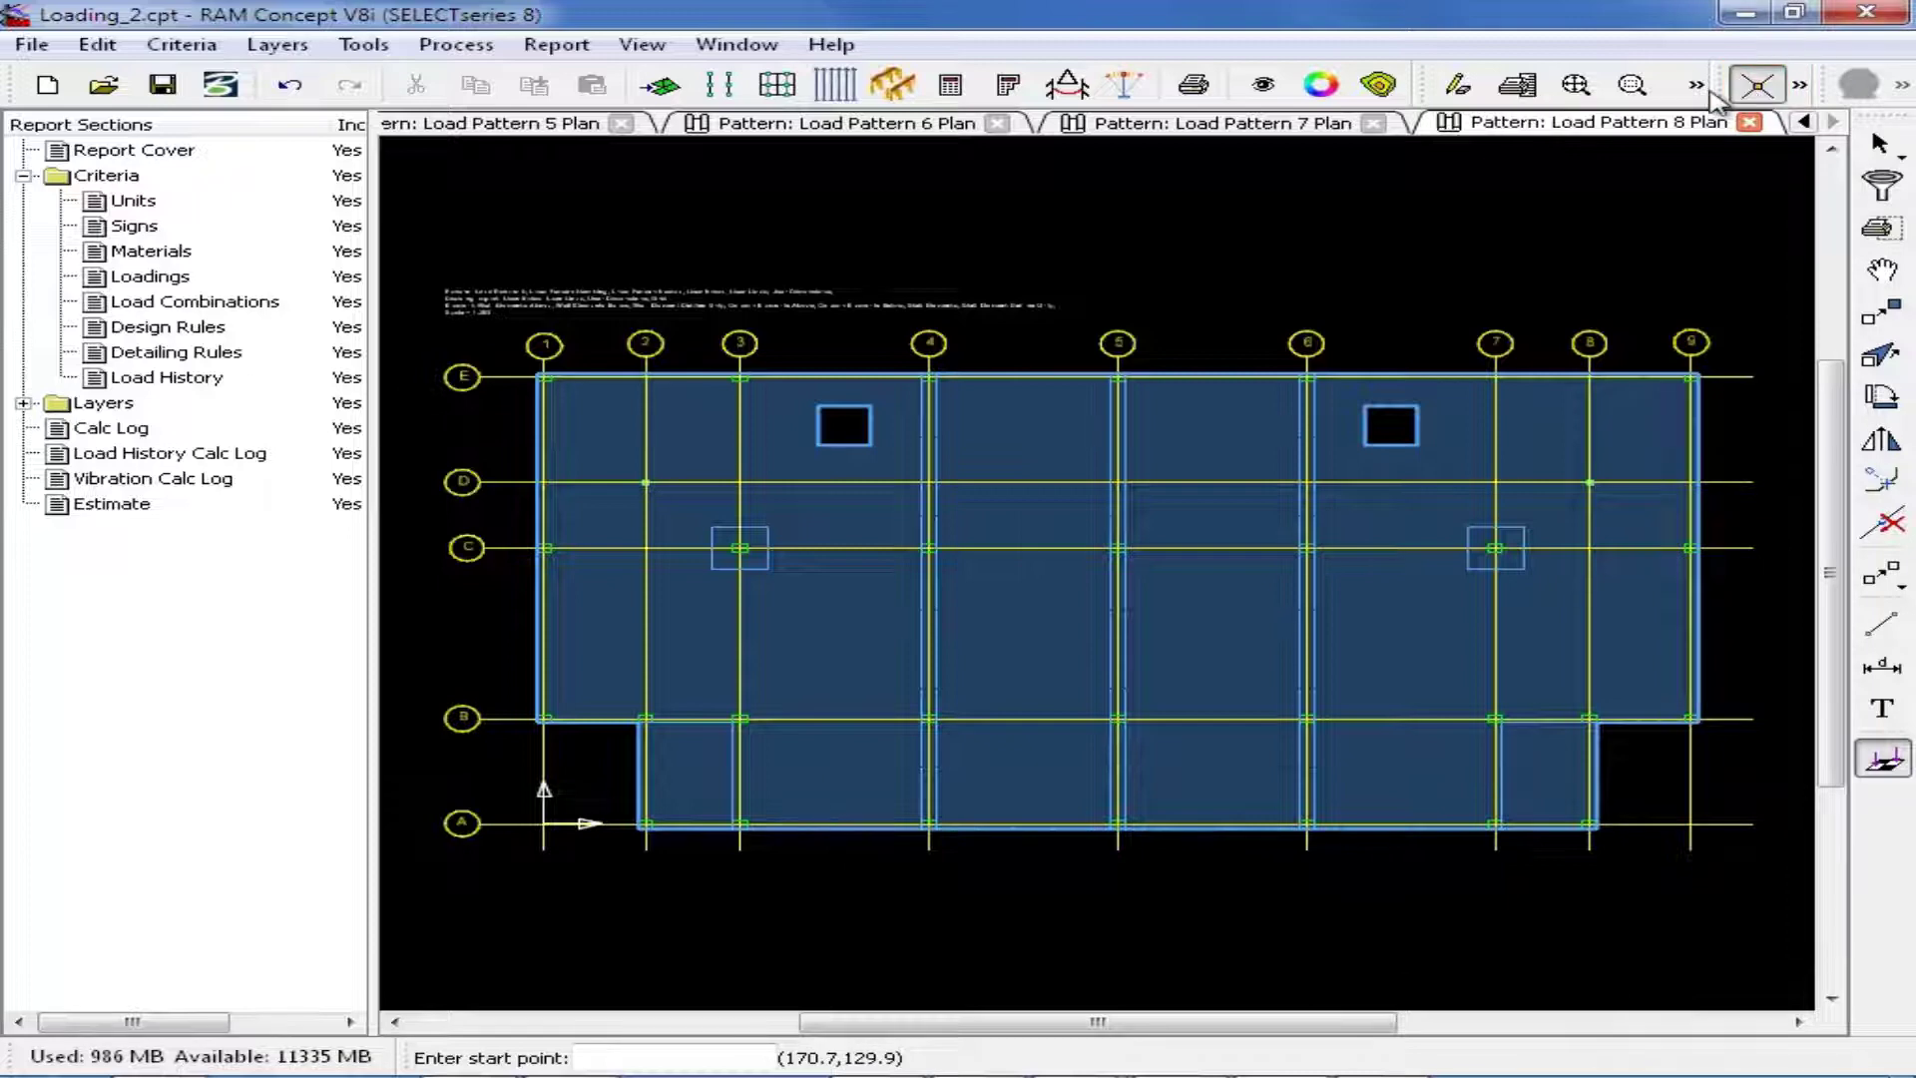
Draw a Pattern 8 load area between gridlines B and E, spanning gridlines 1 to 9.
{"action": "left_click", "coordinate": [544, 377]}
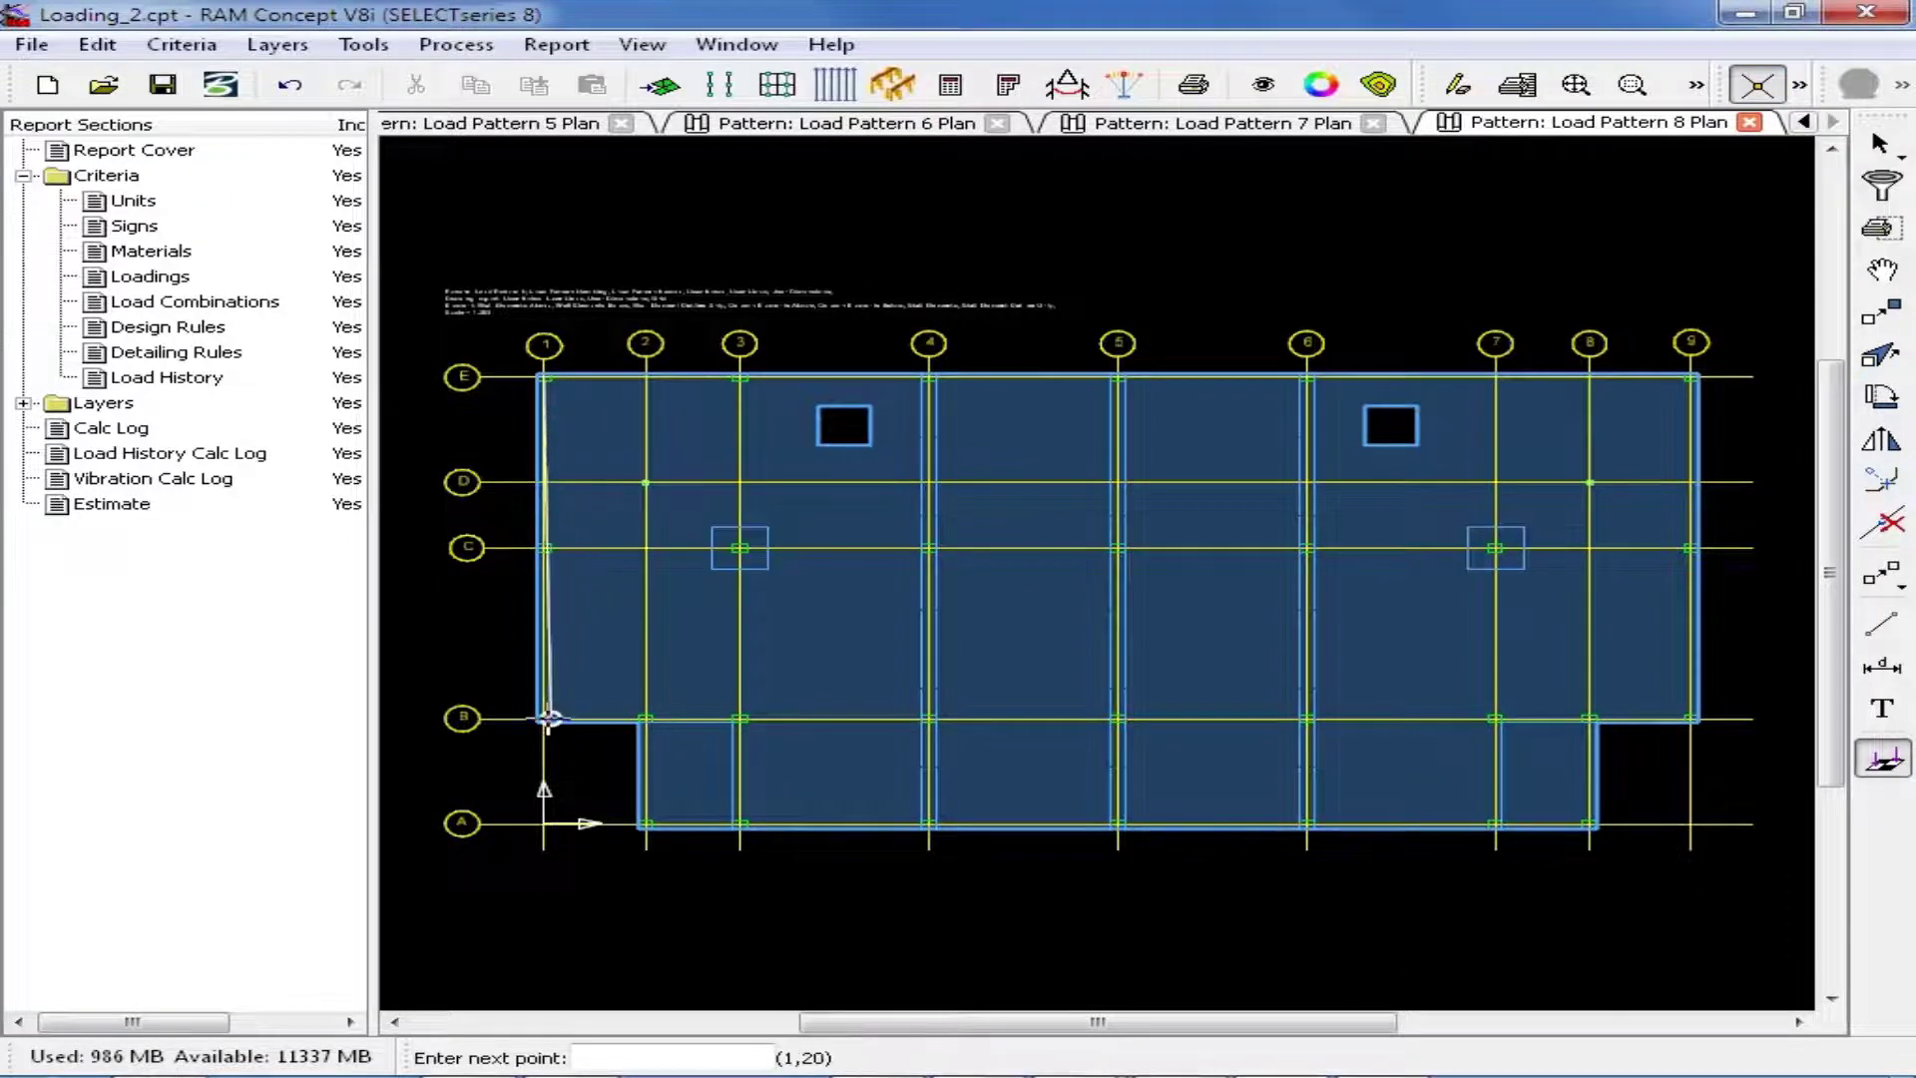
{"action": "left_click", "coordinate": [545, 719]}
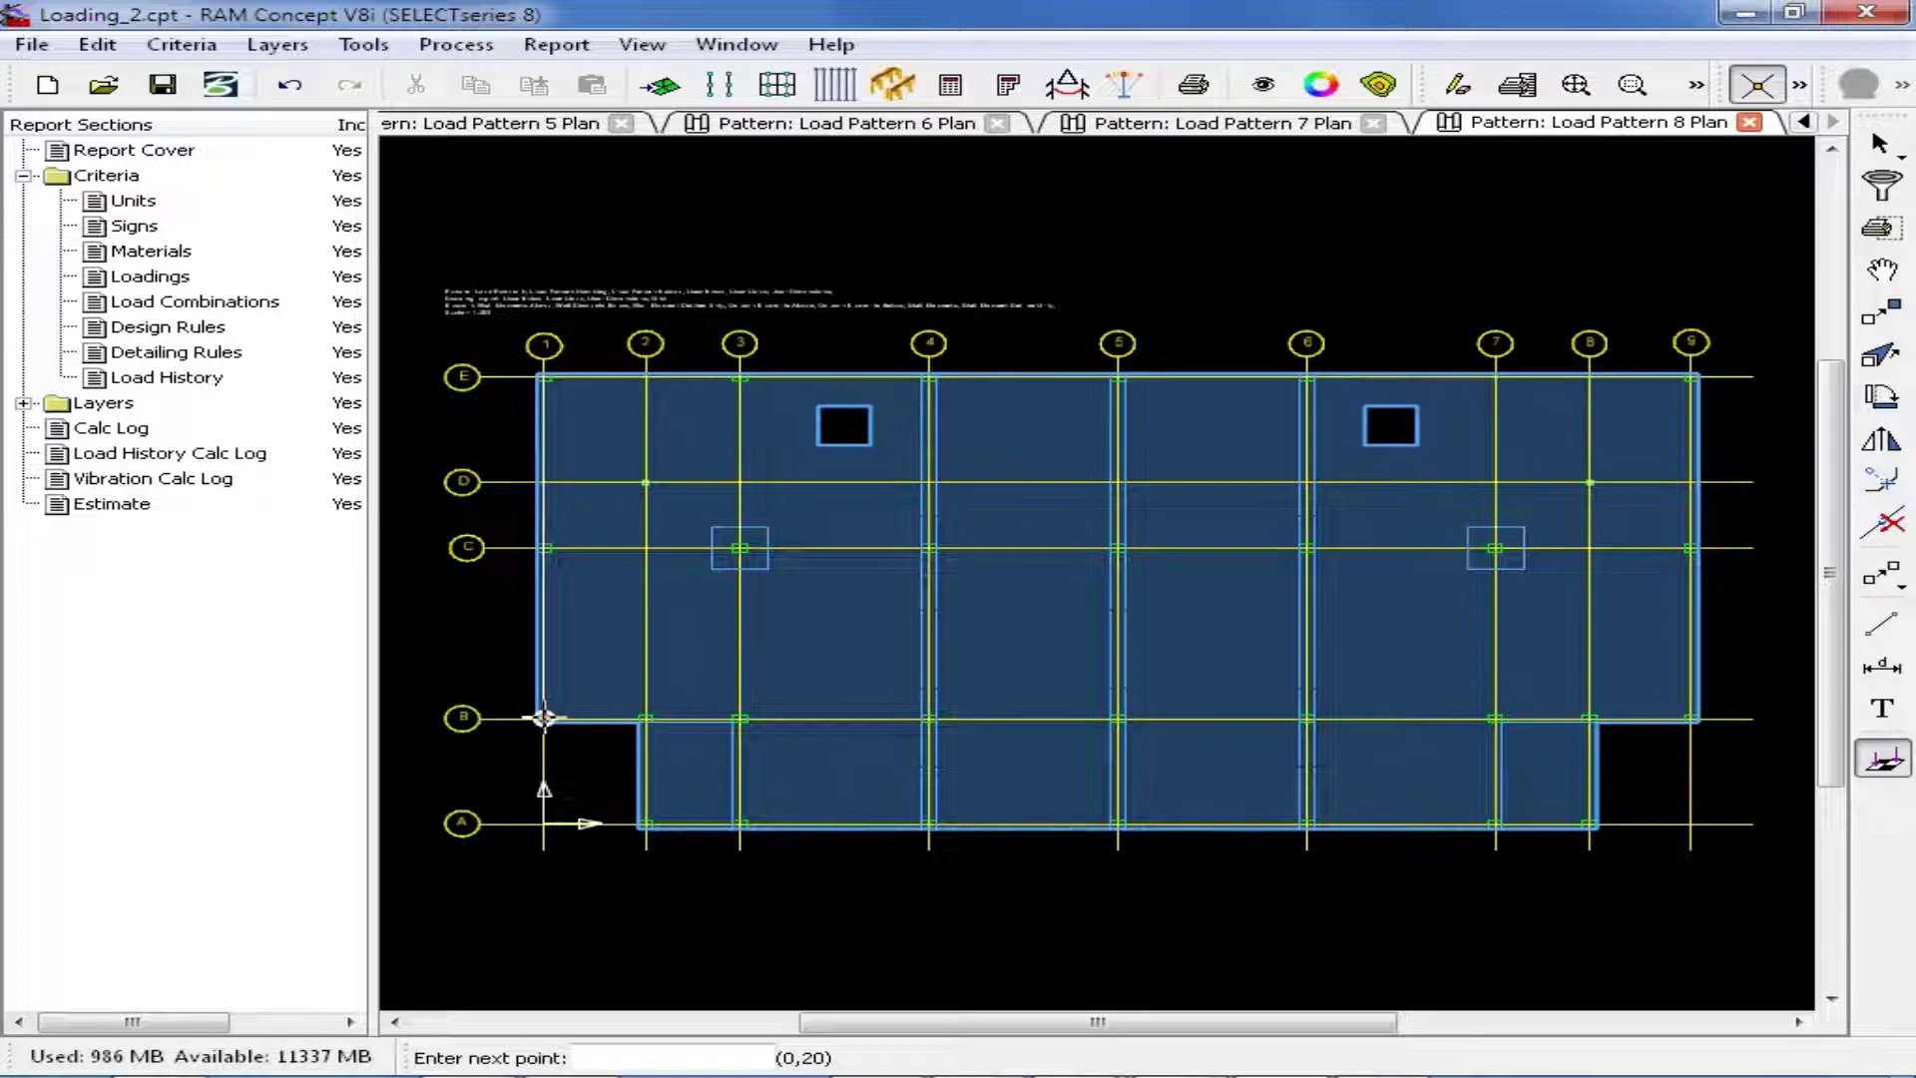
{"action": "left_click", "coordinate": [1690, 718]}
{"action": "left_click", "coordinate": [1691, 377]}
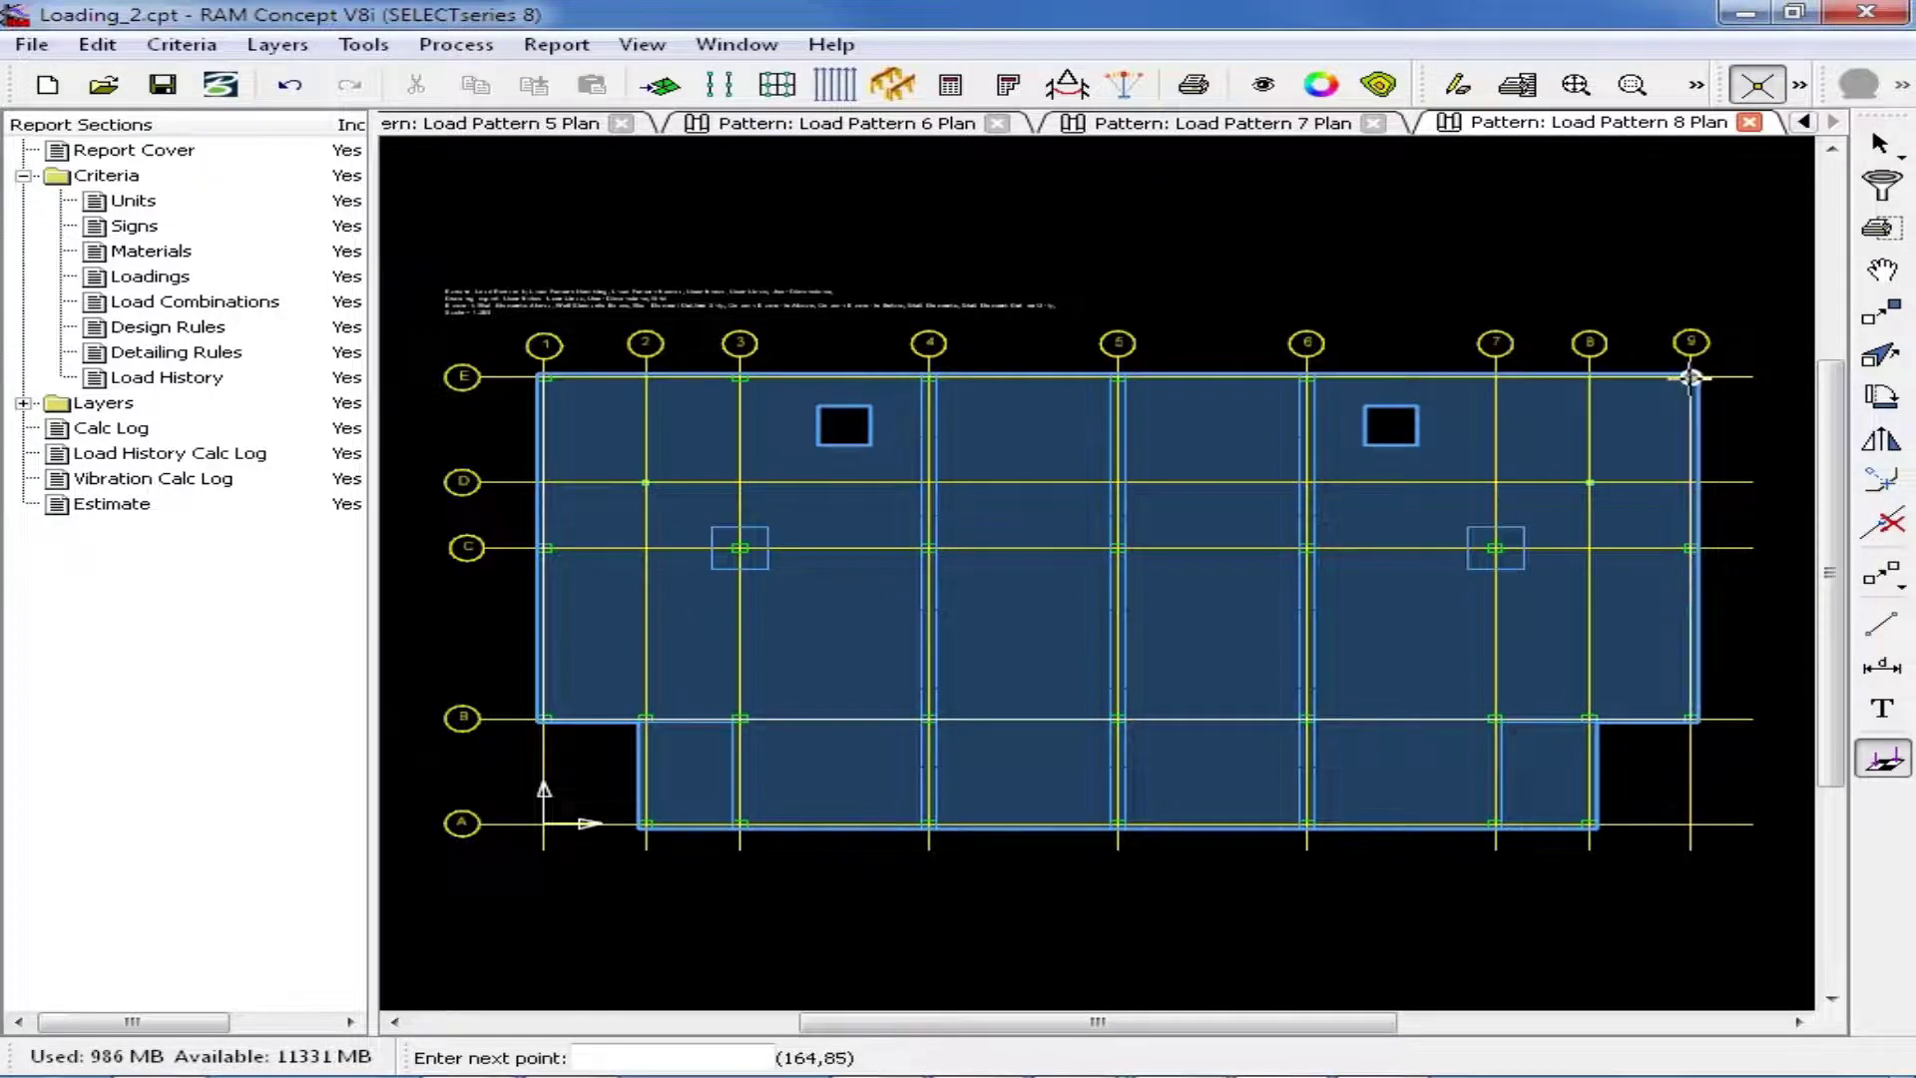
{"action": "scroll", "coordinate": [599, 380], "scroll_direction": "left", "scroll_amount": 1}
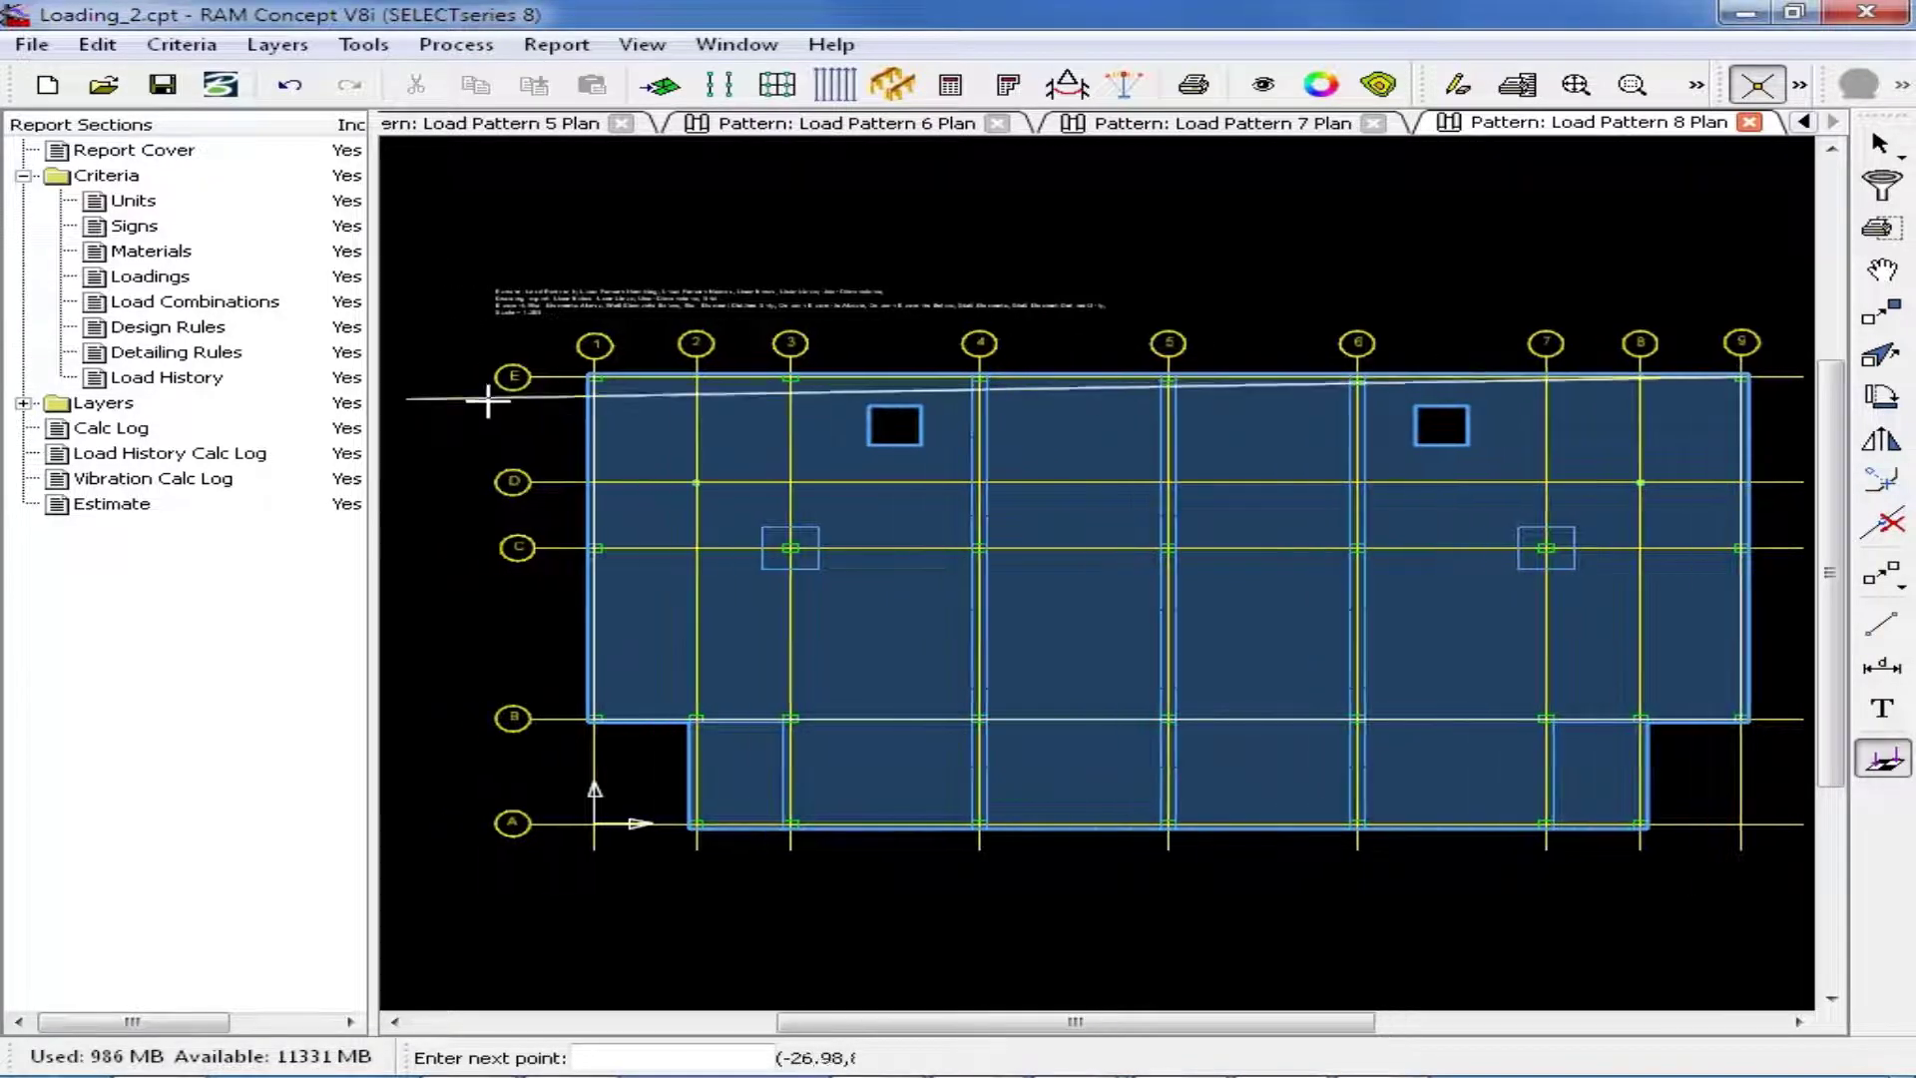
{"action": "left_click", "coordinate": [595, 377]}
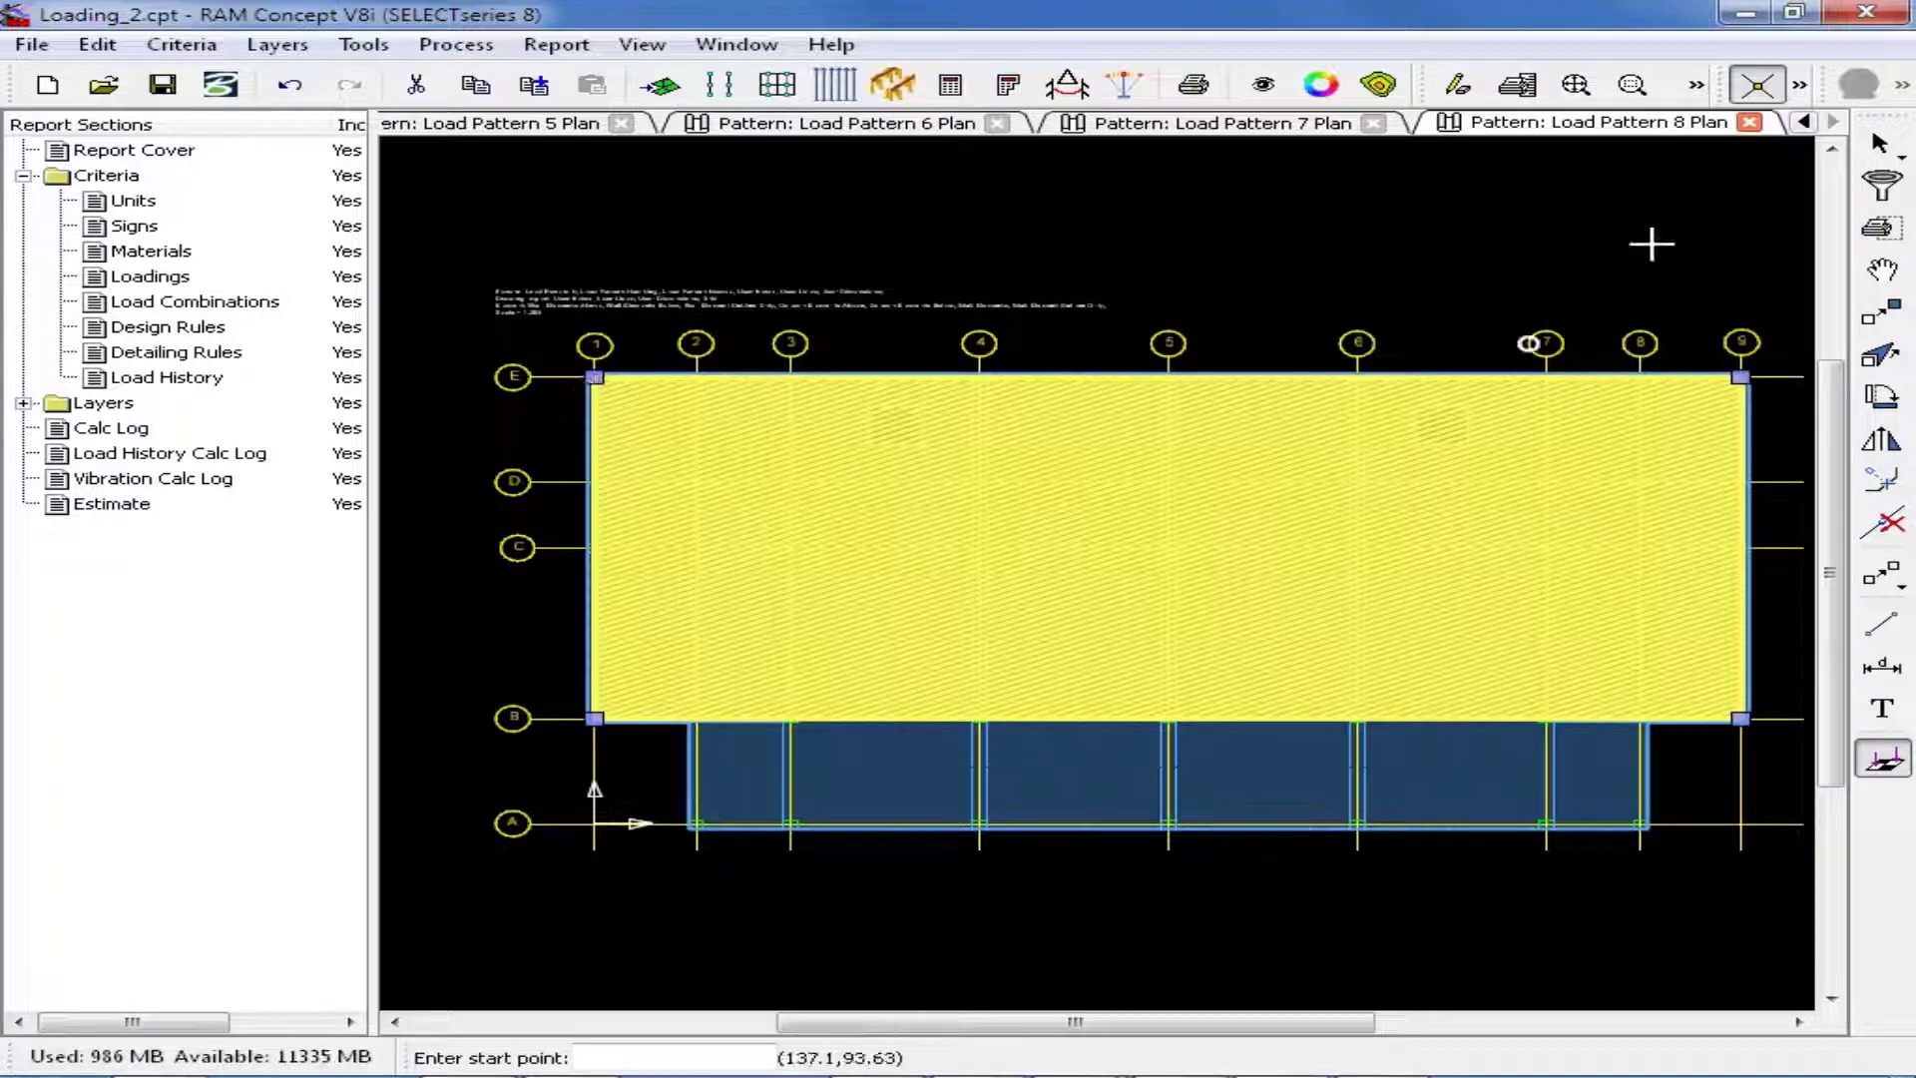
Open the Load Pattern 9 plan and set the Pattern Load tool's default pattern number to Pattern 9.
{"action": "left_click", "coordinate": [279, 46]}
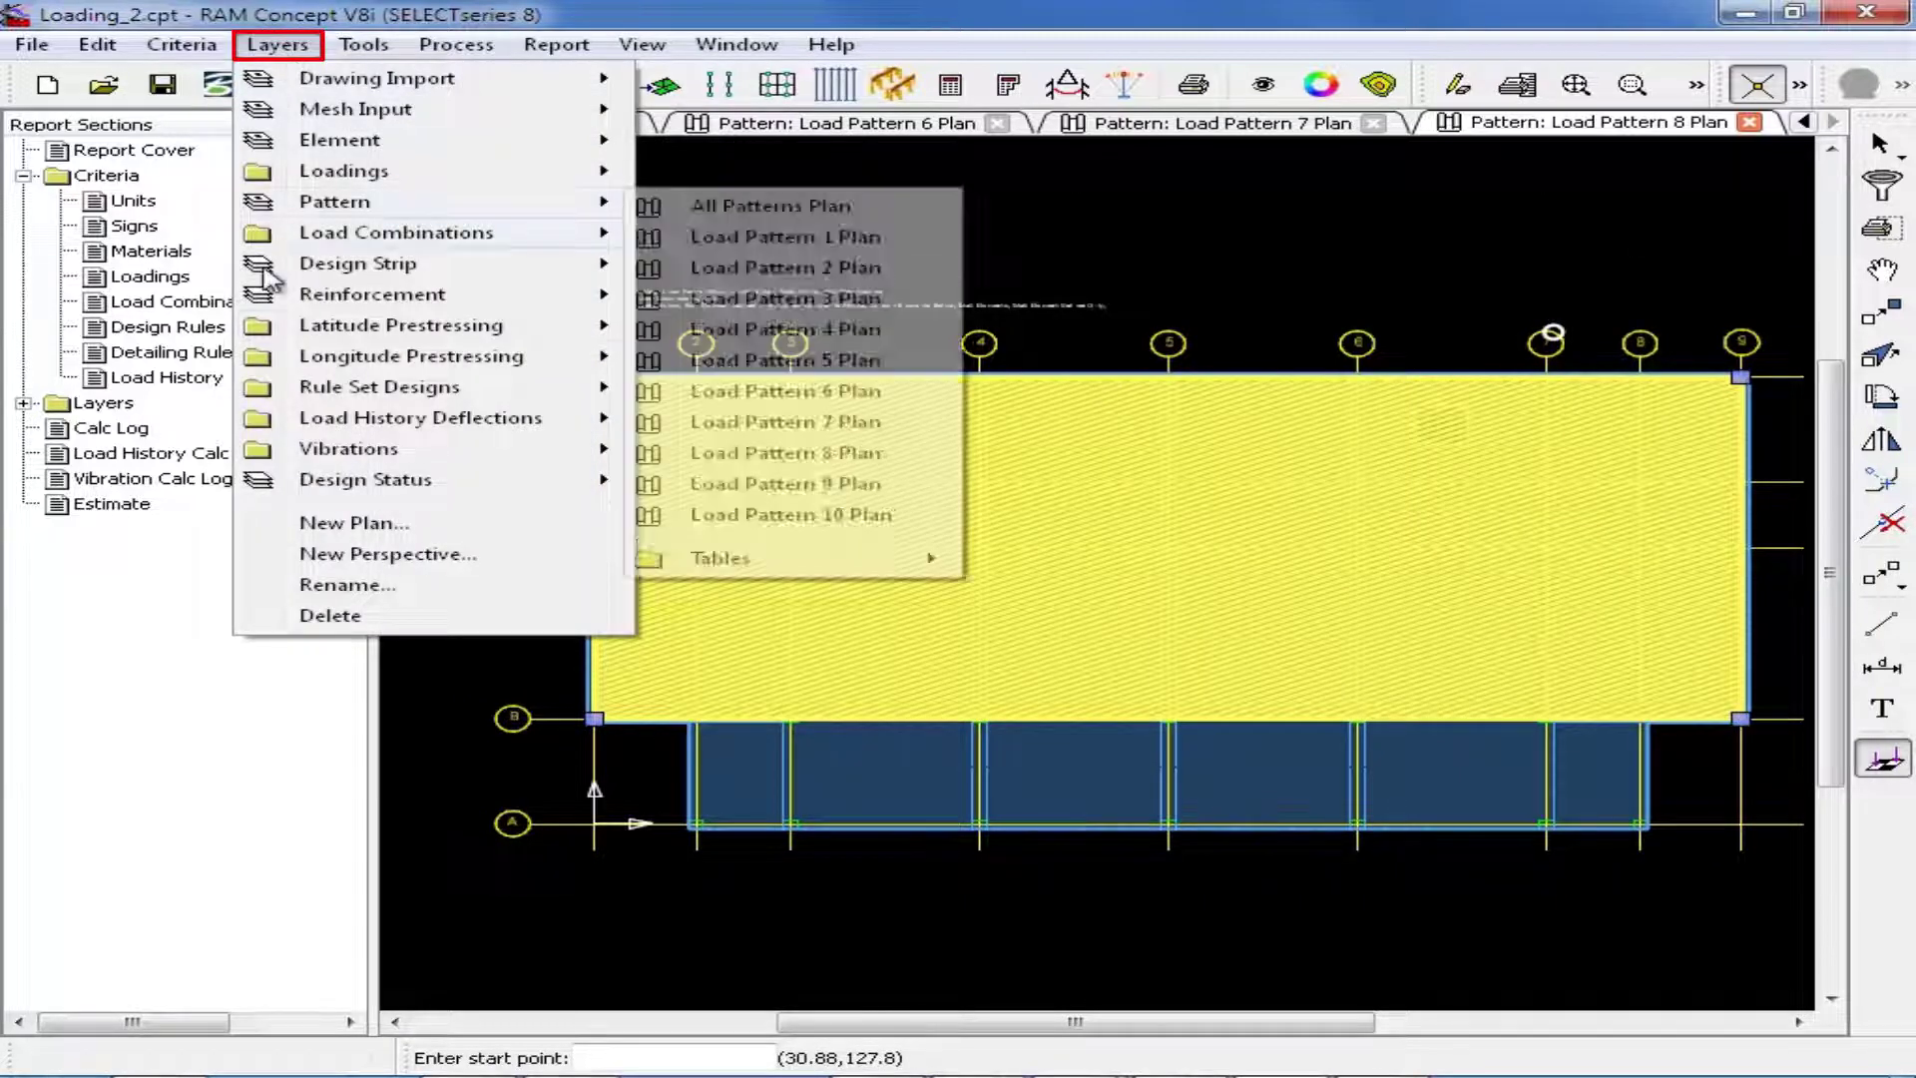
{"action": "mouse_move", "coordinate": [449, 201]}
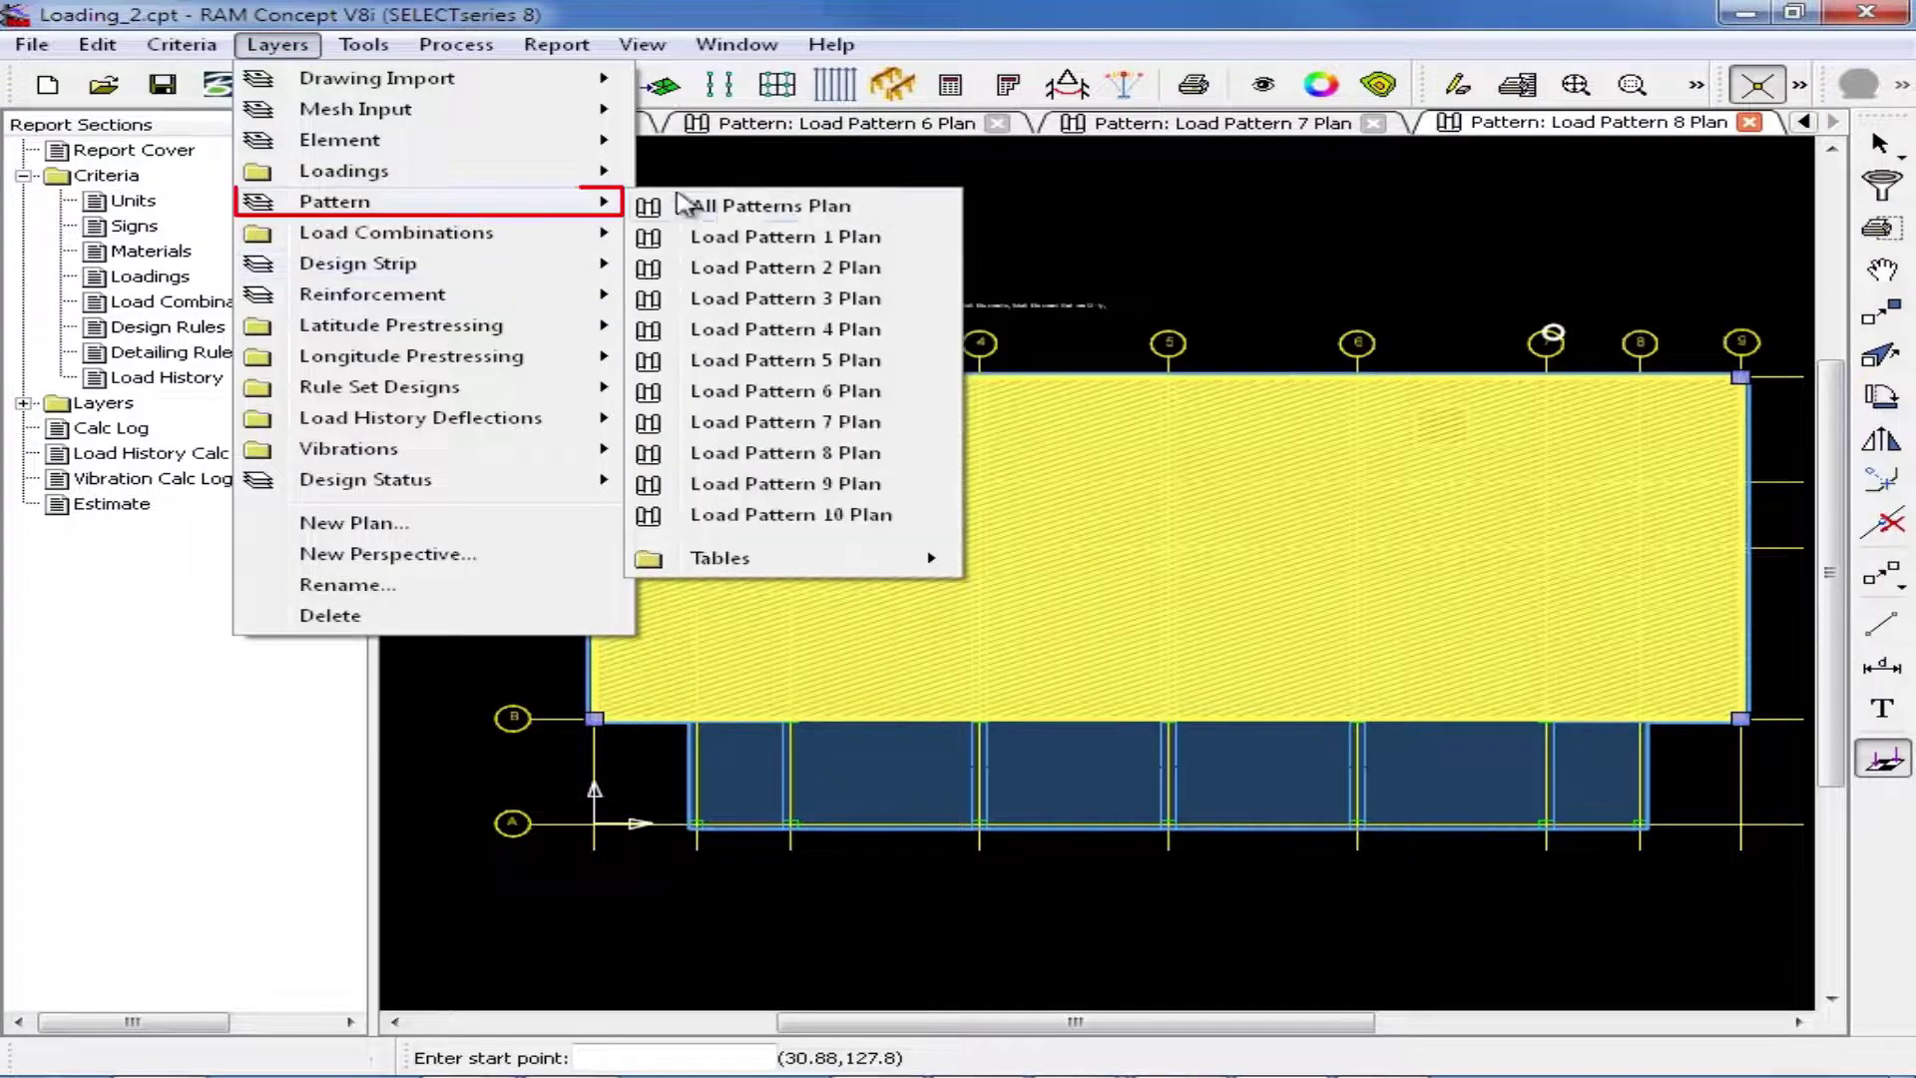
{"action": "left_click", "coordinate": [768, 485]}
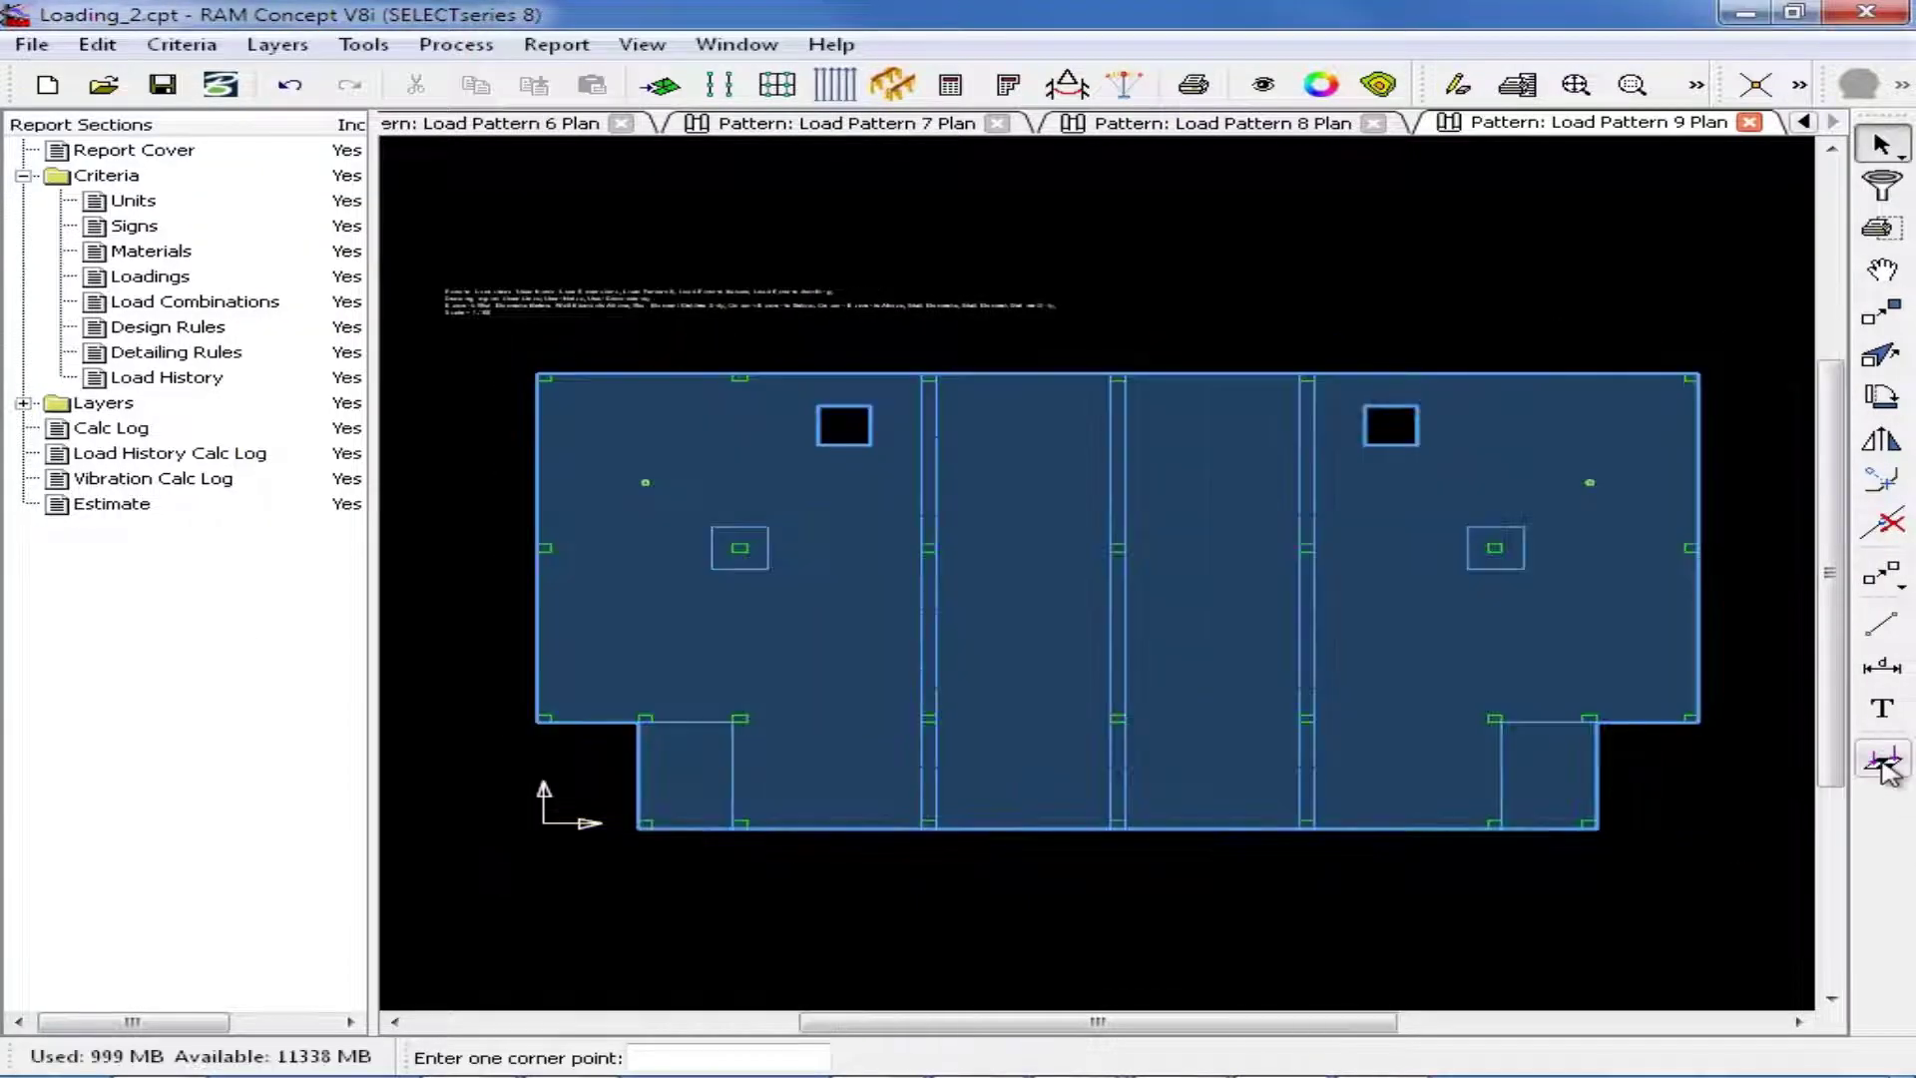
{"action": "left_click", "coordinate": [1886, 763]}
{"action": "left_click", "coordinate": [1076, 547]}
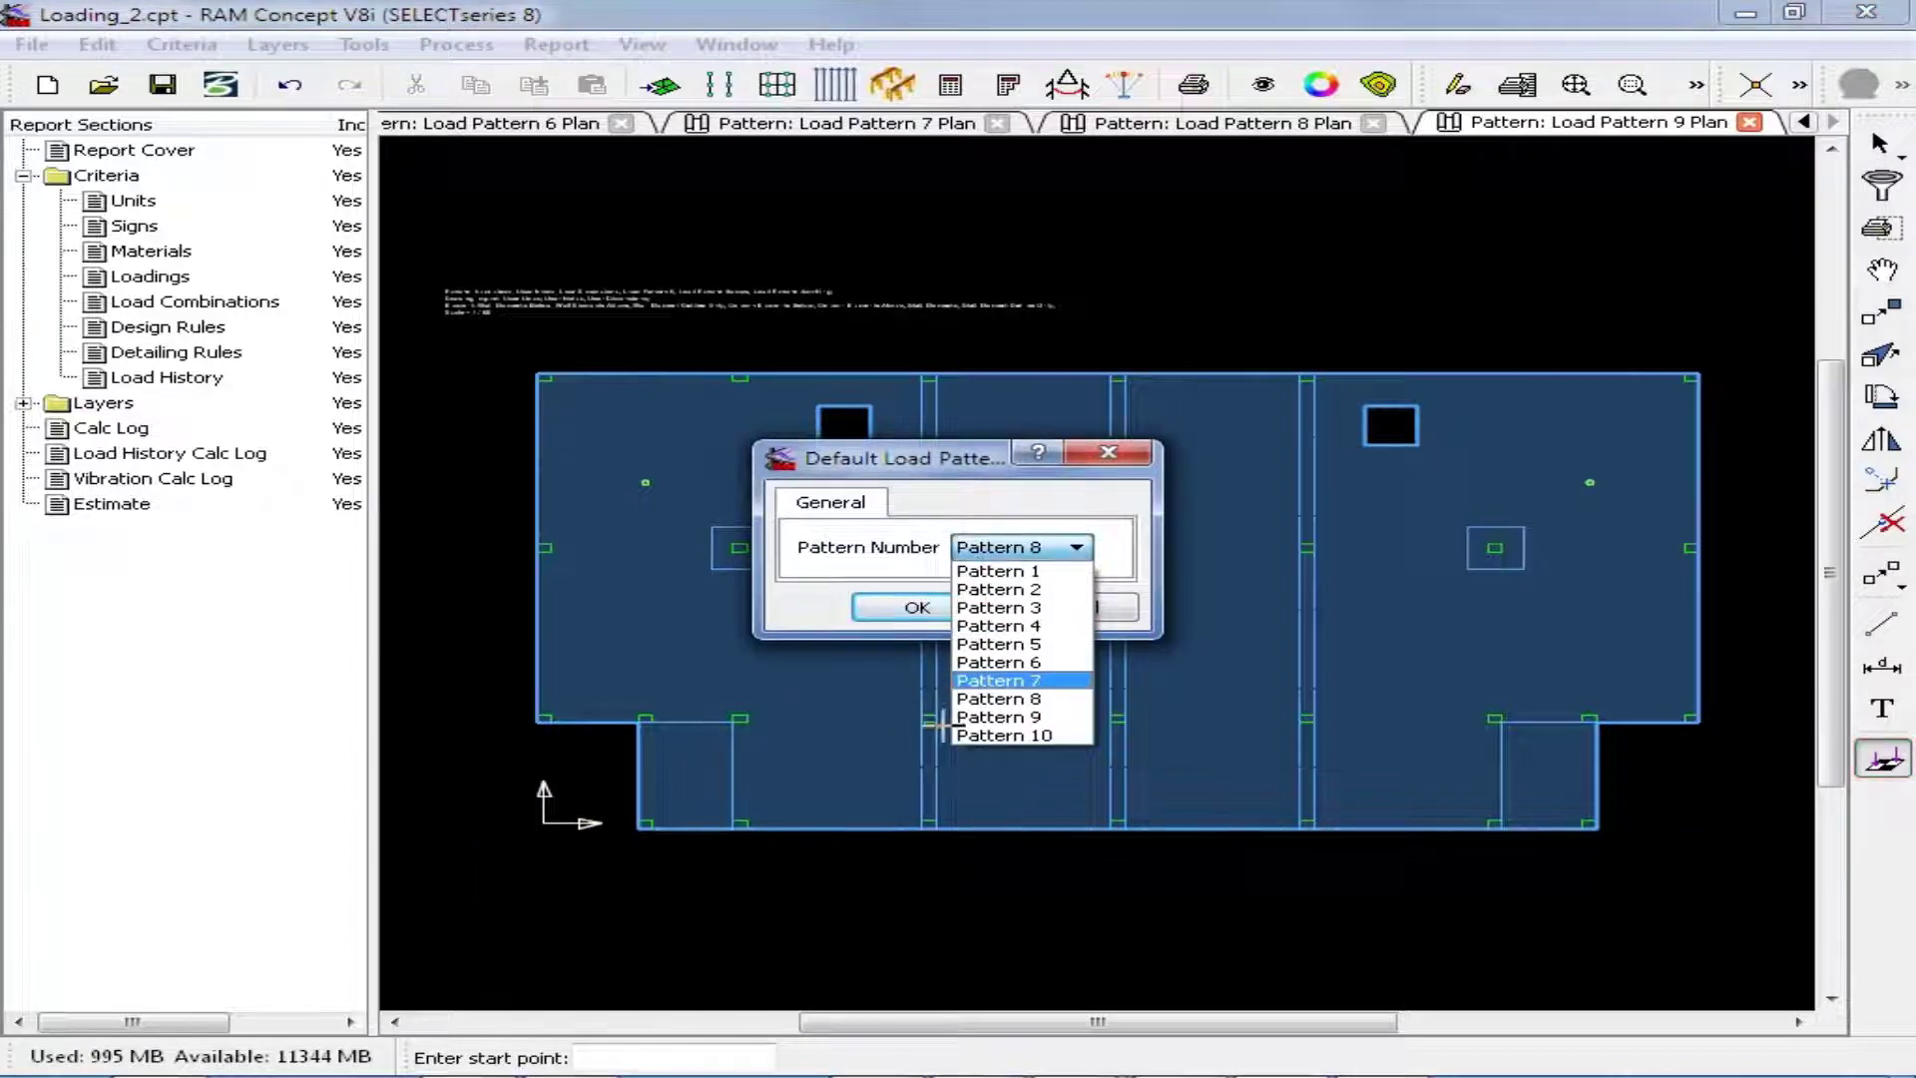
{"action": "left_click", "coordinate": [998, 717]}
{"action": "left_click", "coordinate": [922, 605]}
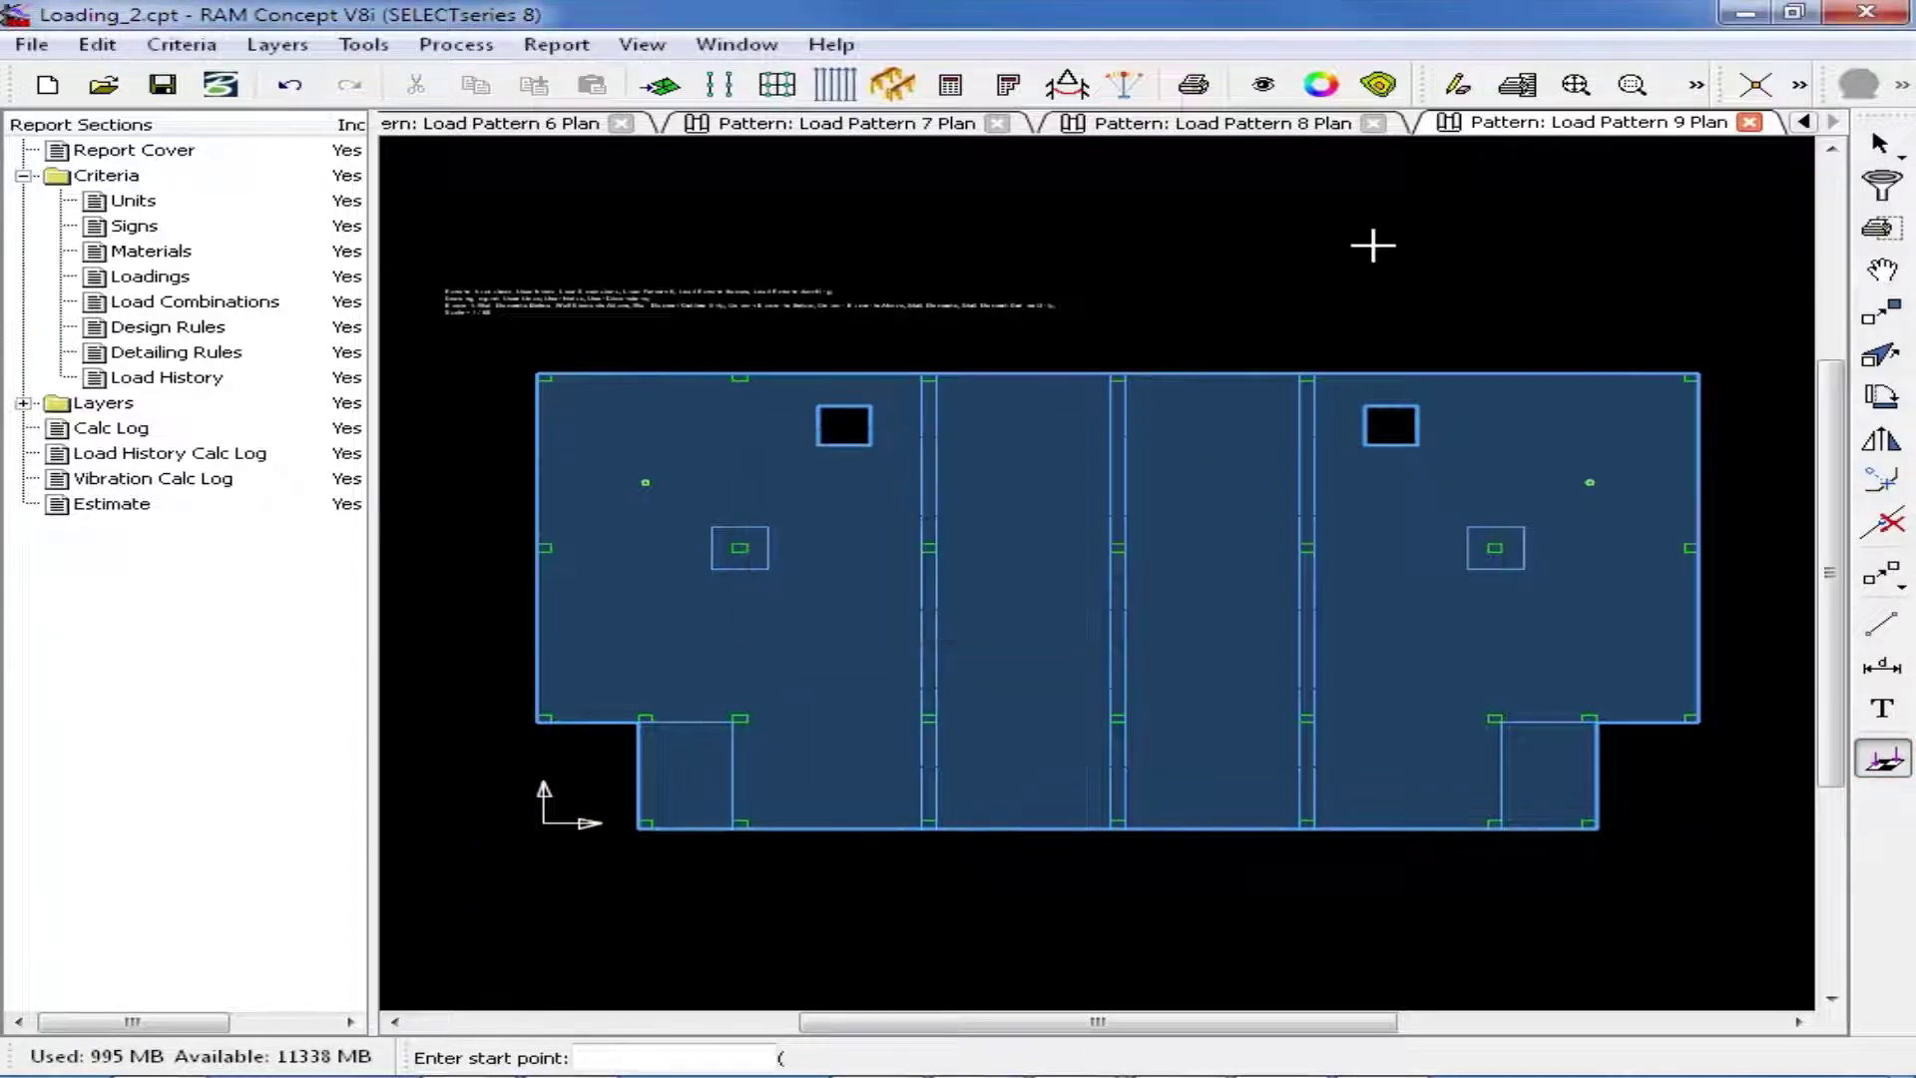
Make the CAD Grid layer visible on the Load Pattern 9 plan and turn on intersection snapping.
{"action": "left_click", "coordinate": [1263, 84]}
{"action": "left_click", "coordinate": [401, 127]}
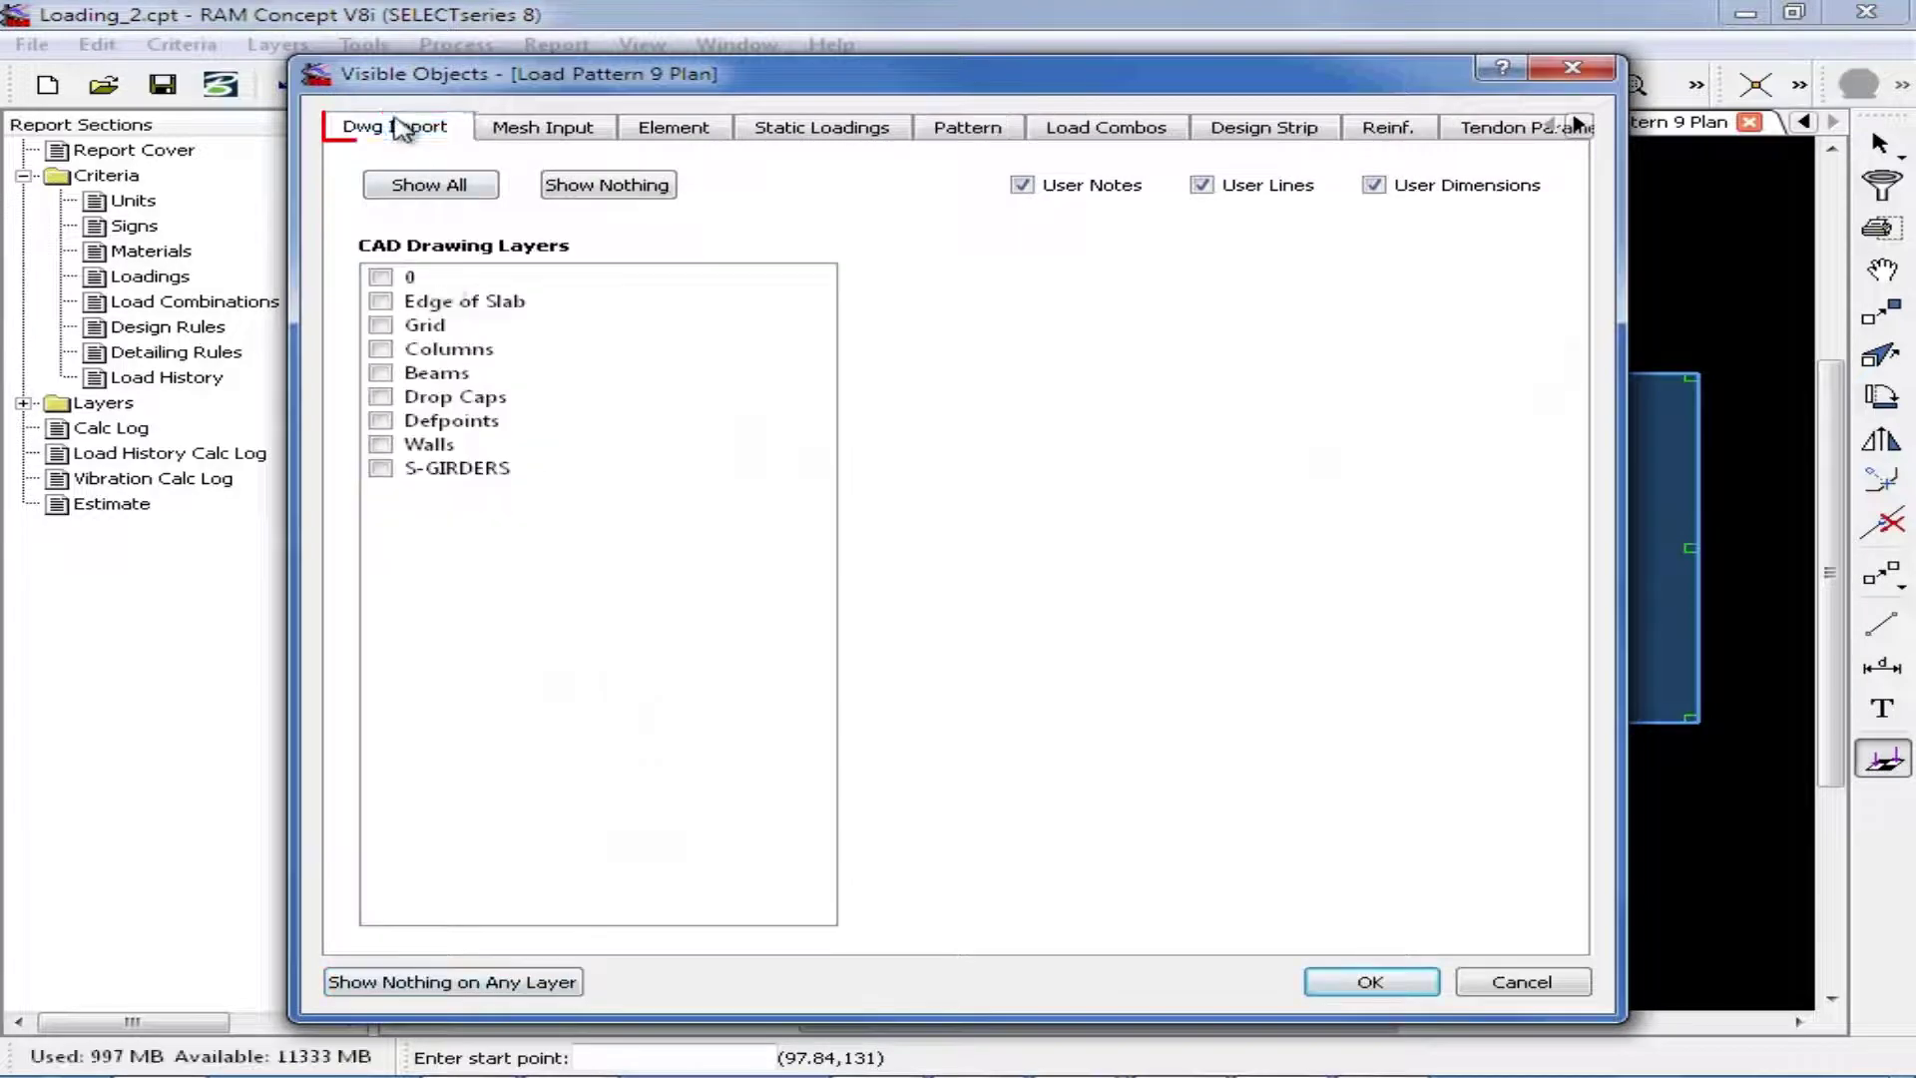
{"action": "left_click", "coordinate": [380, 326]}
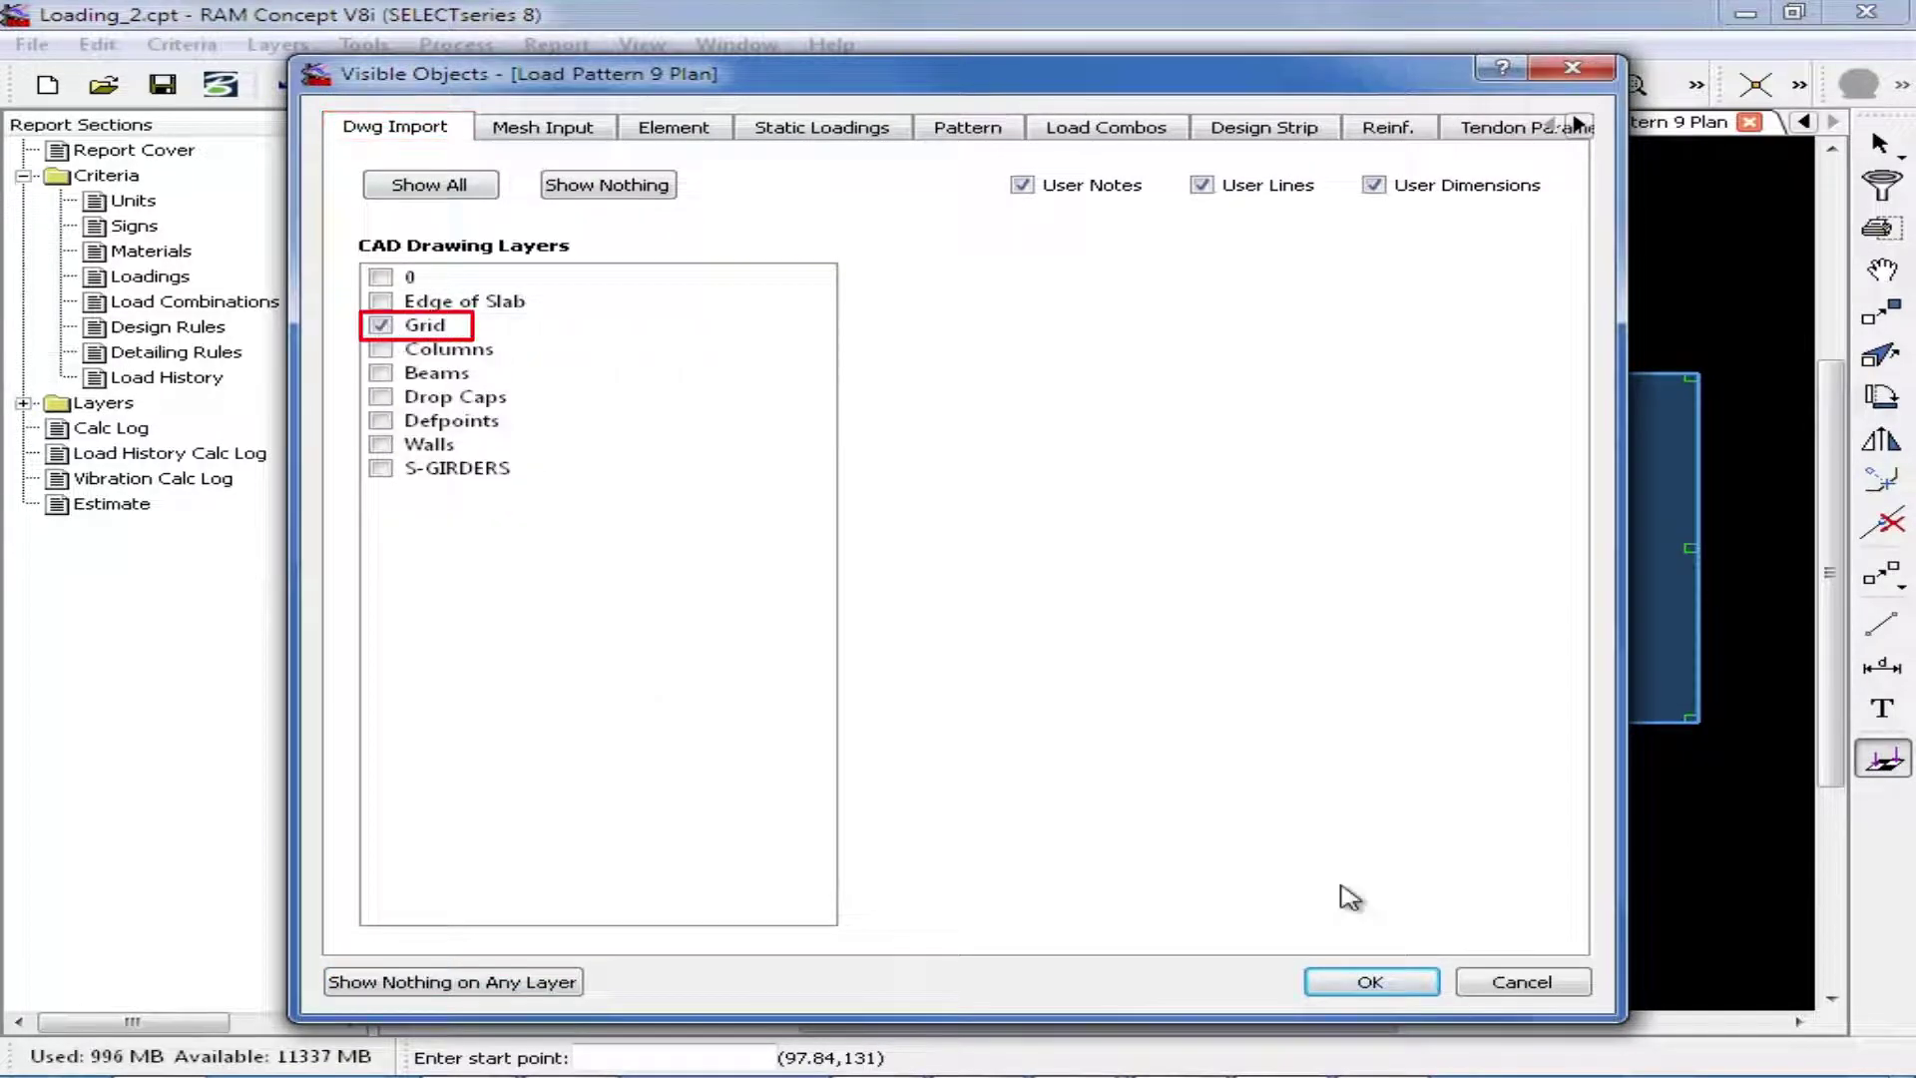
{"action": "left_click", "coordinate": [1369, 983]}
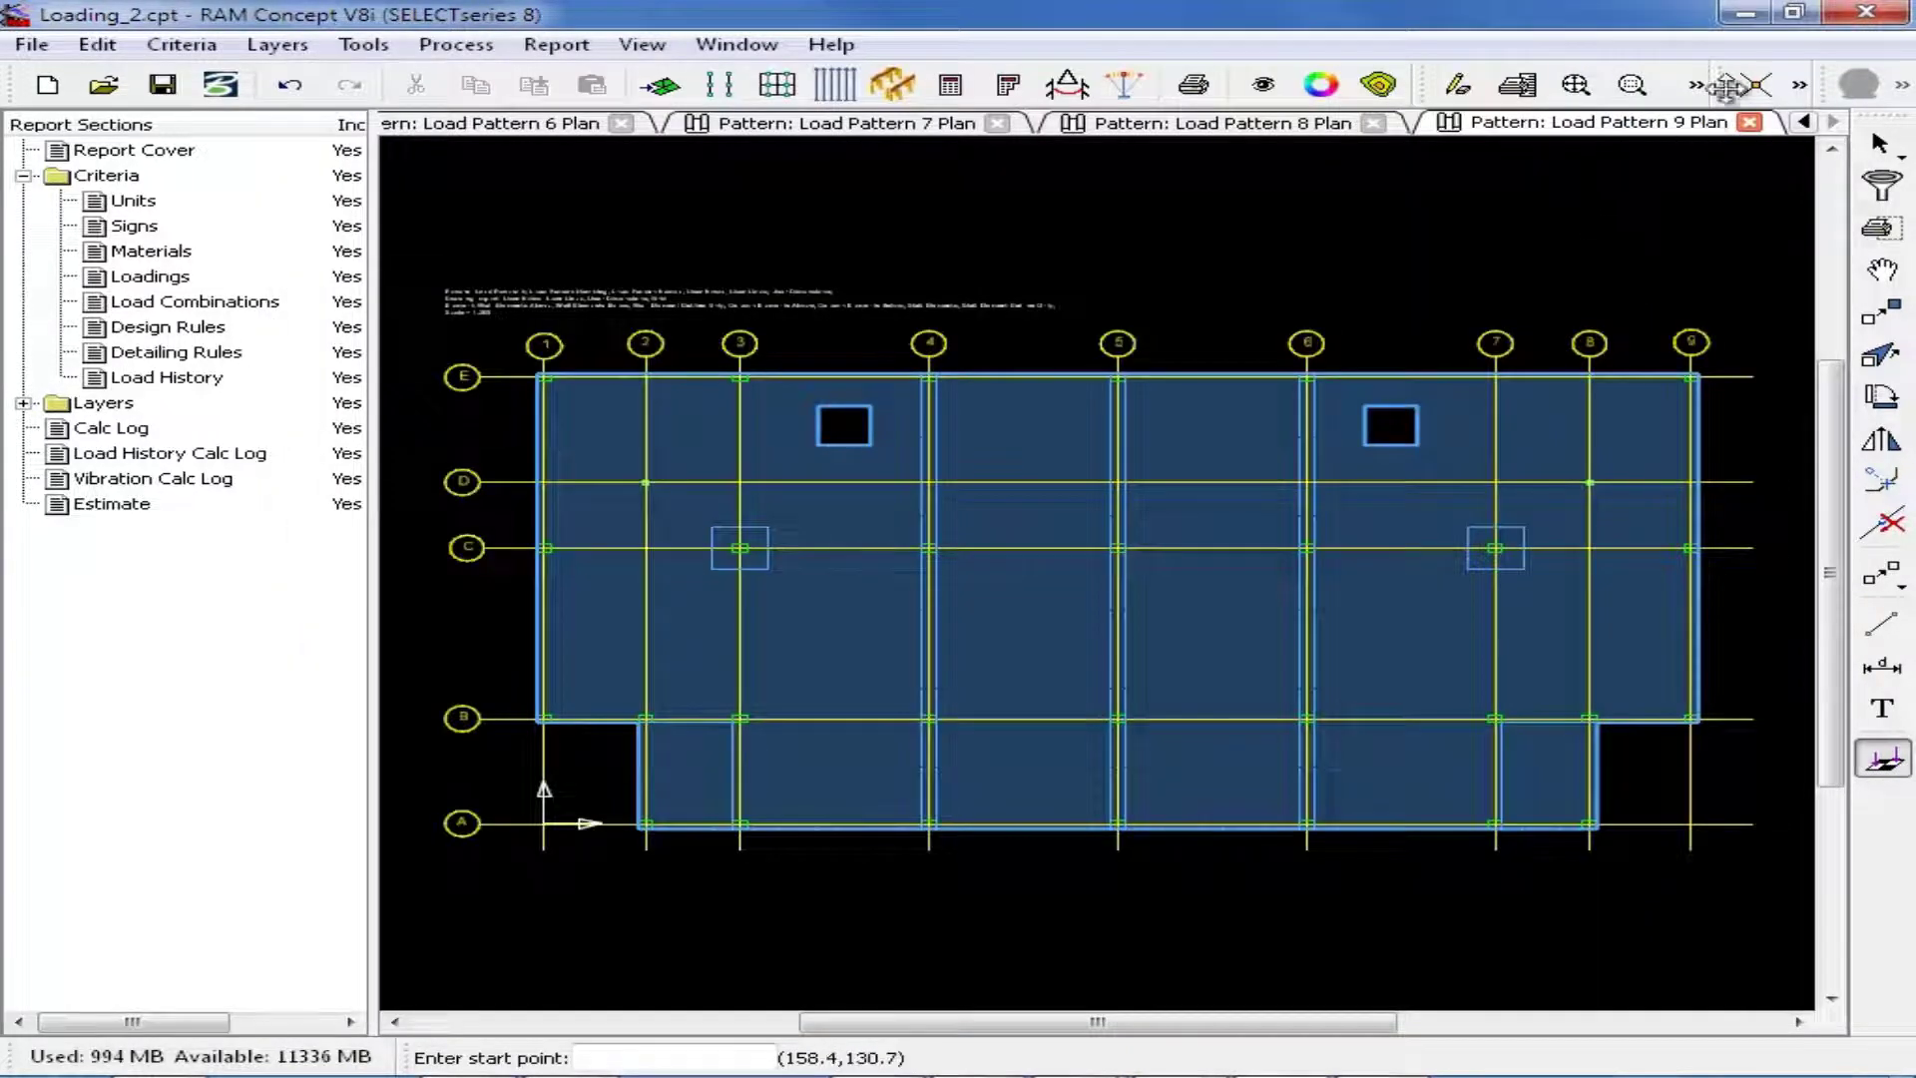
{"action": "left_click", "coordinate": [1757, 85]}
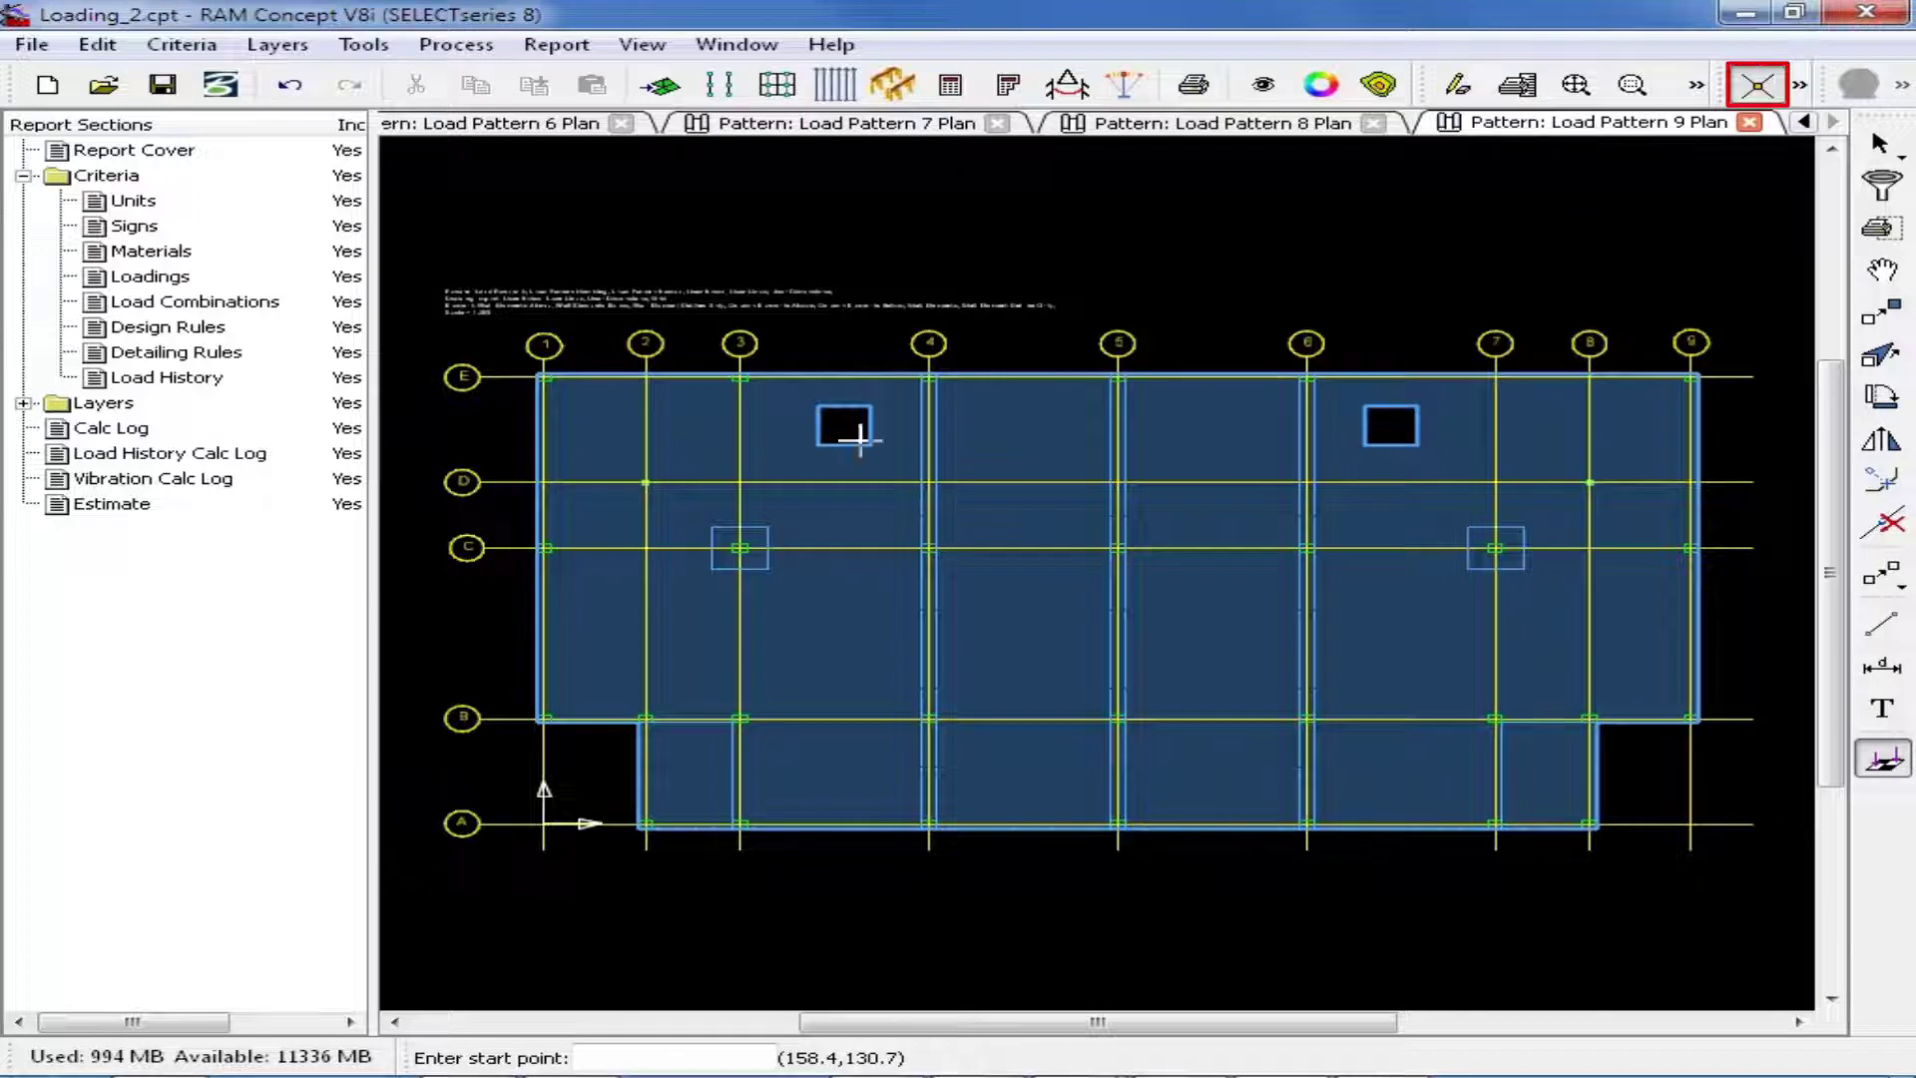
Draw a Pattern 9 load area between gridlines A and C, spanning gridlines 1 to 9, and clear the selection.
{"action": "left_click", "coordinate": [543, 548]}
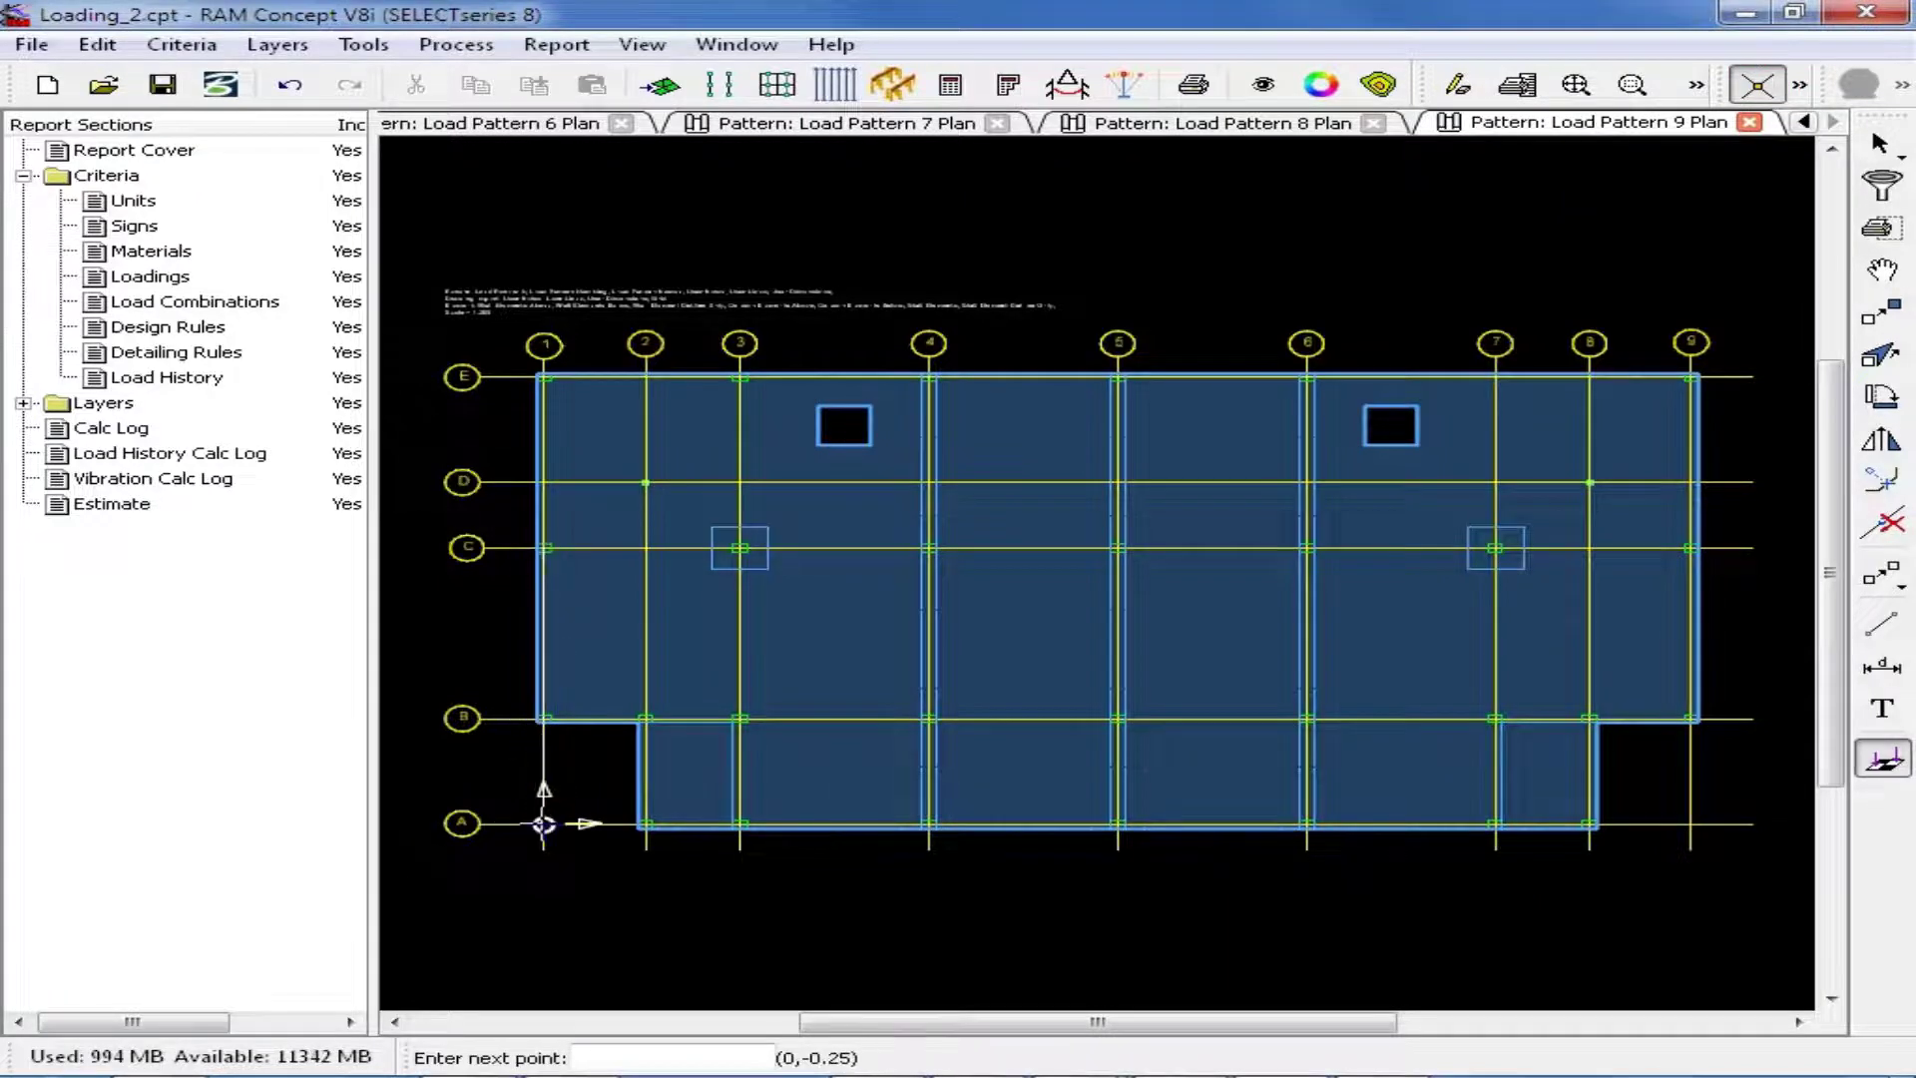
{"action": "left_click", "coordinate": [543, 824]}
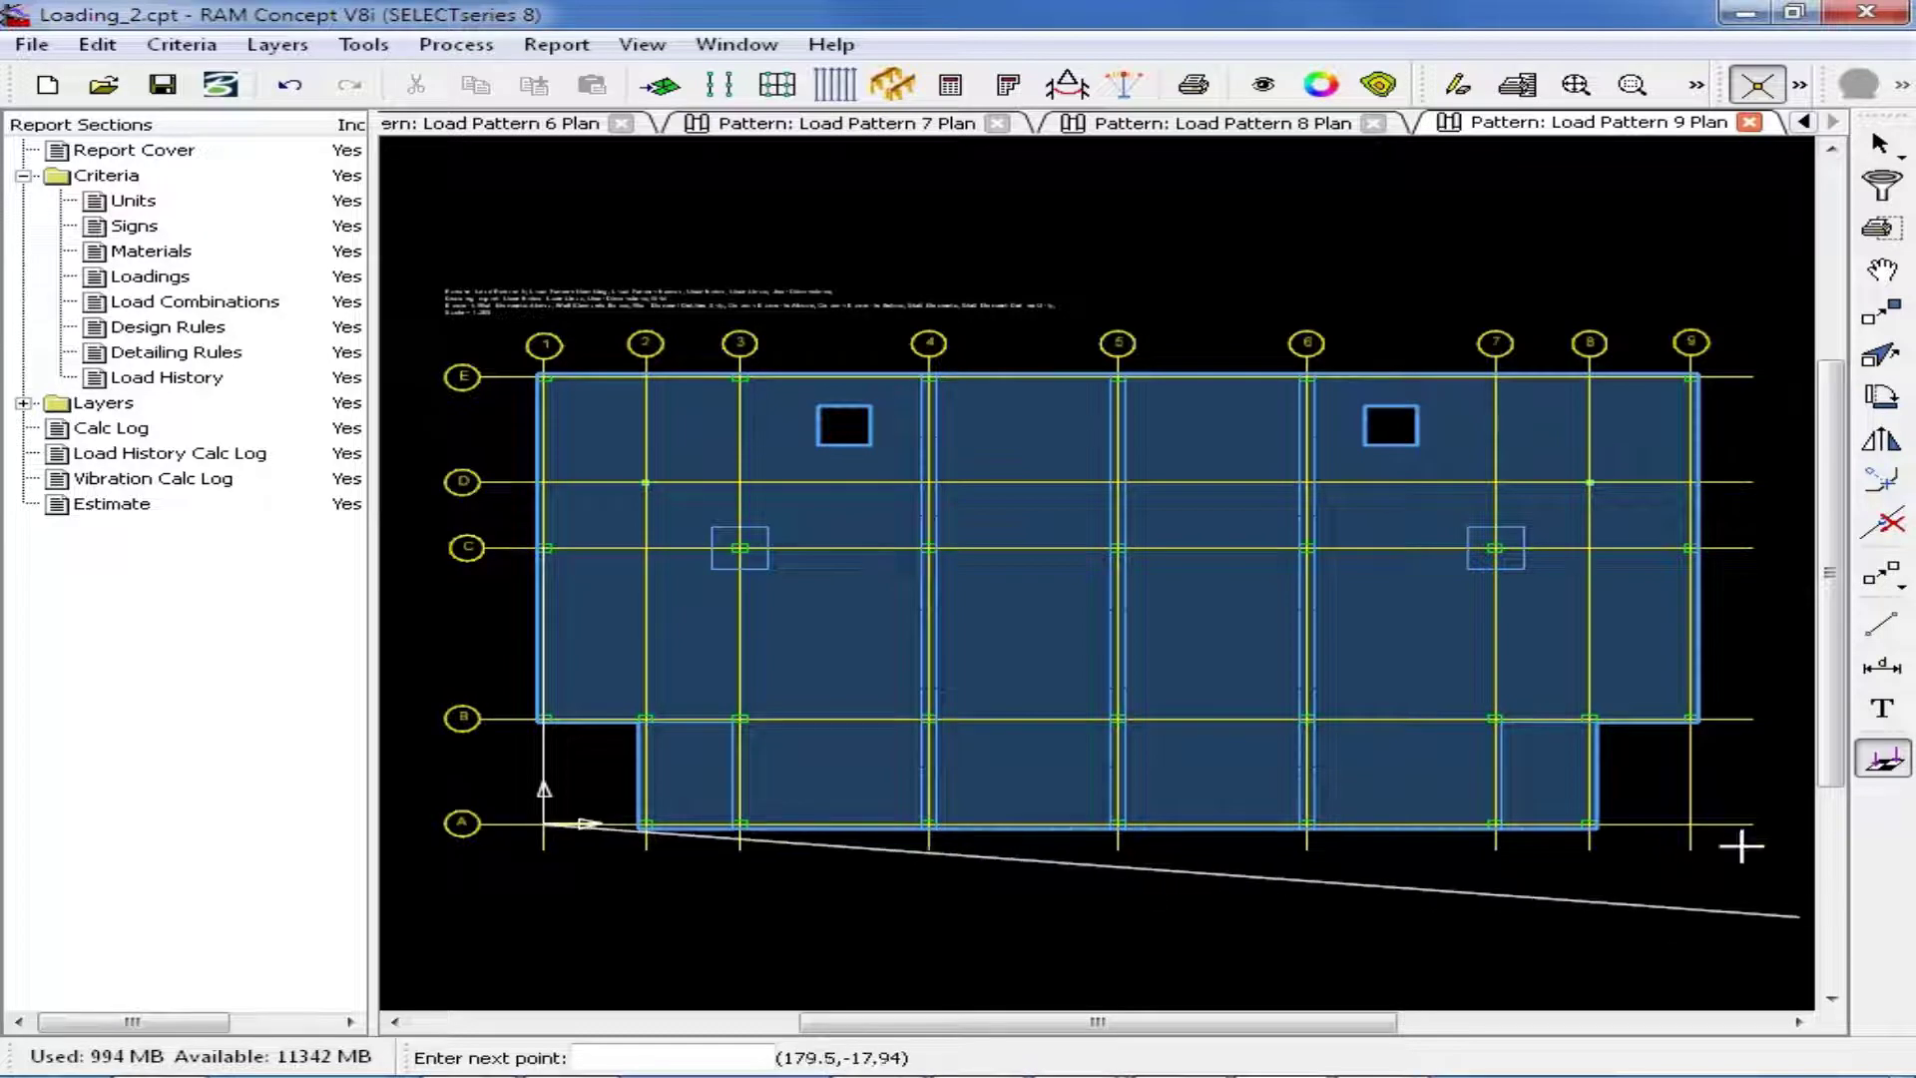
{"action": "left_click", "coordinate": [1691, 823]}
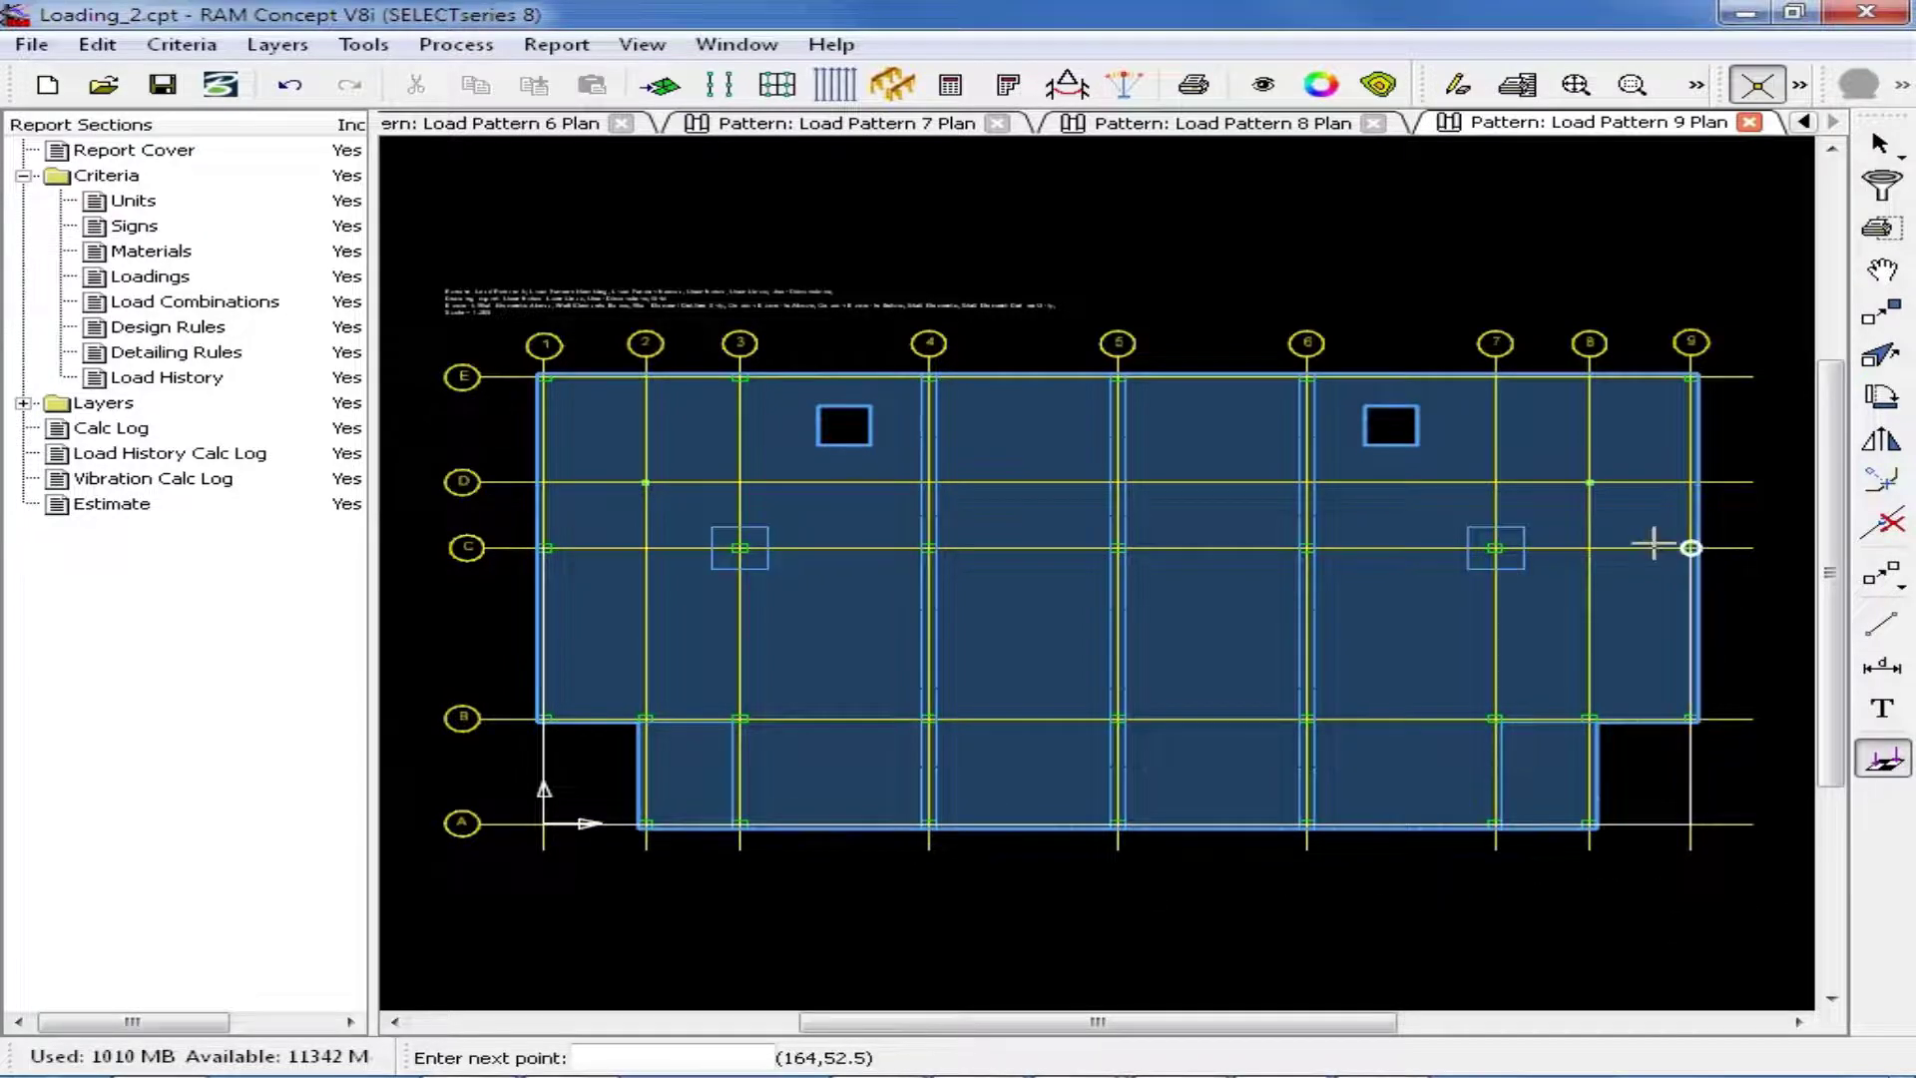
{"action": "left_click", "coordinate": [1691, 548]}
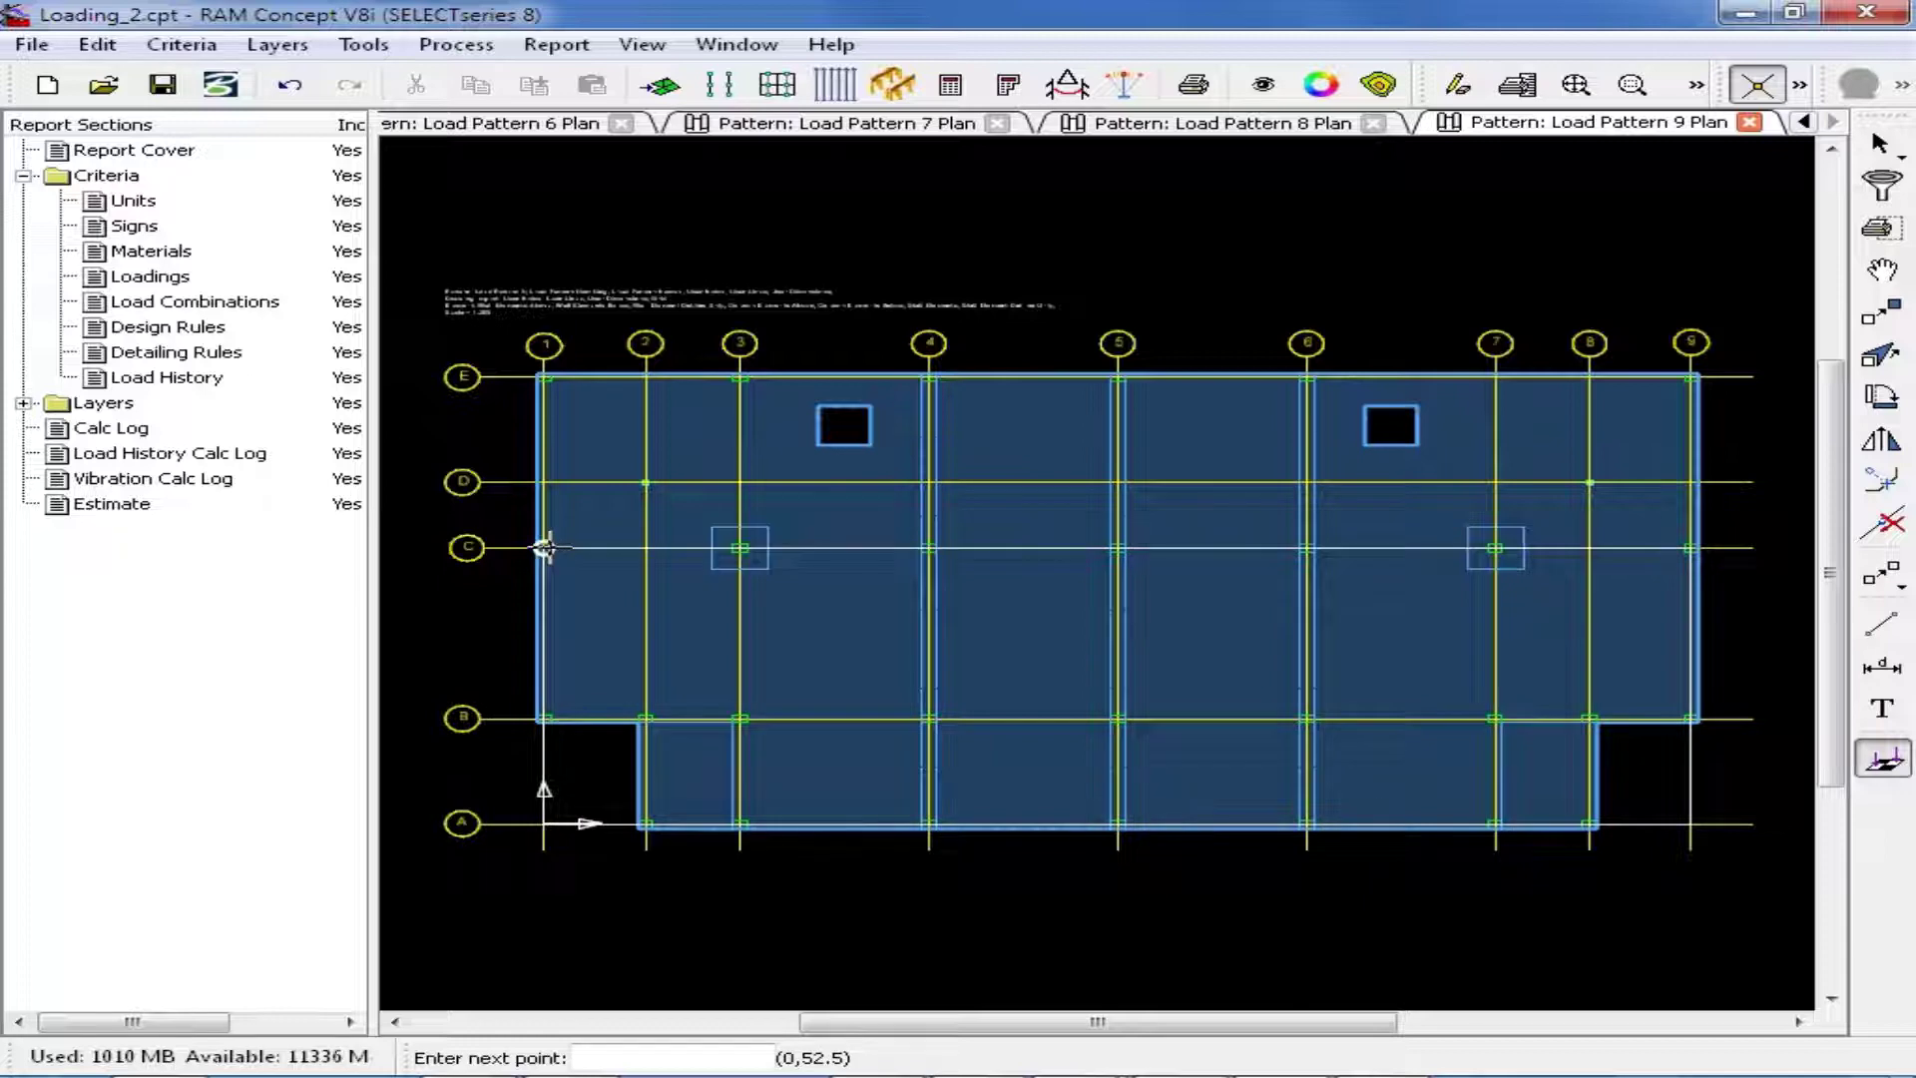
{"action": "double_click", "coordinate": [544, 548]}
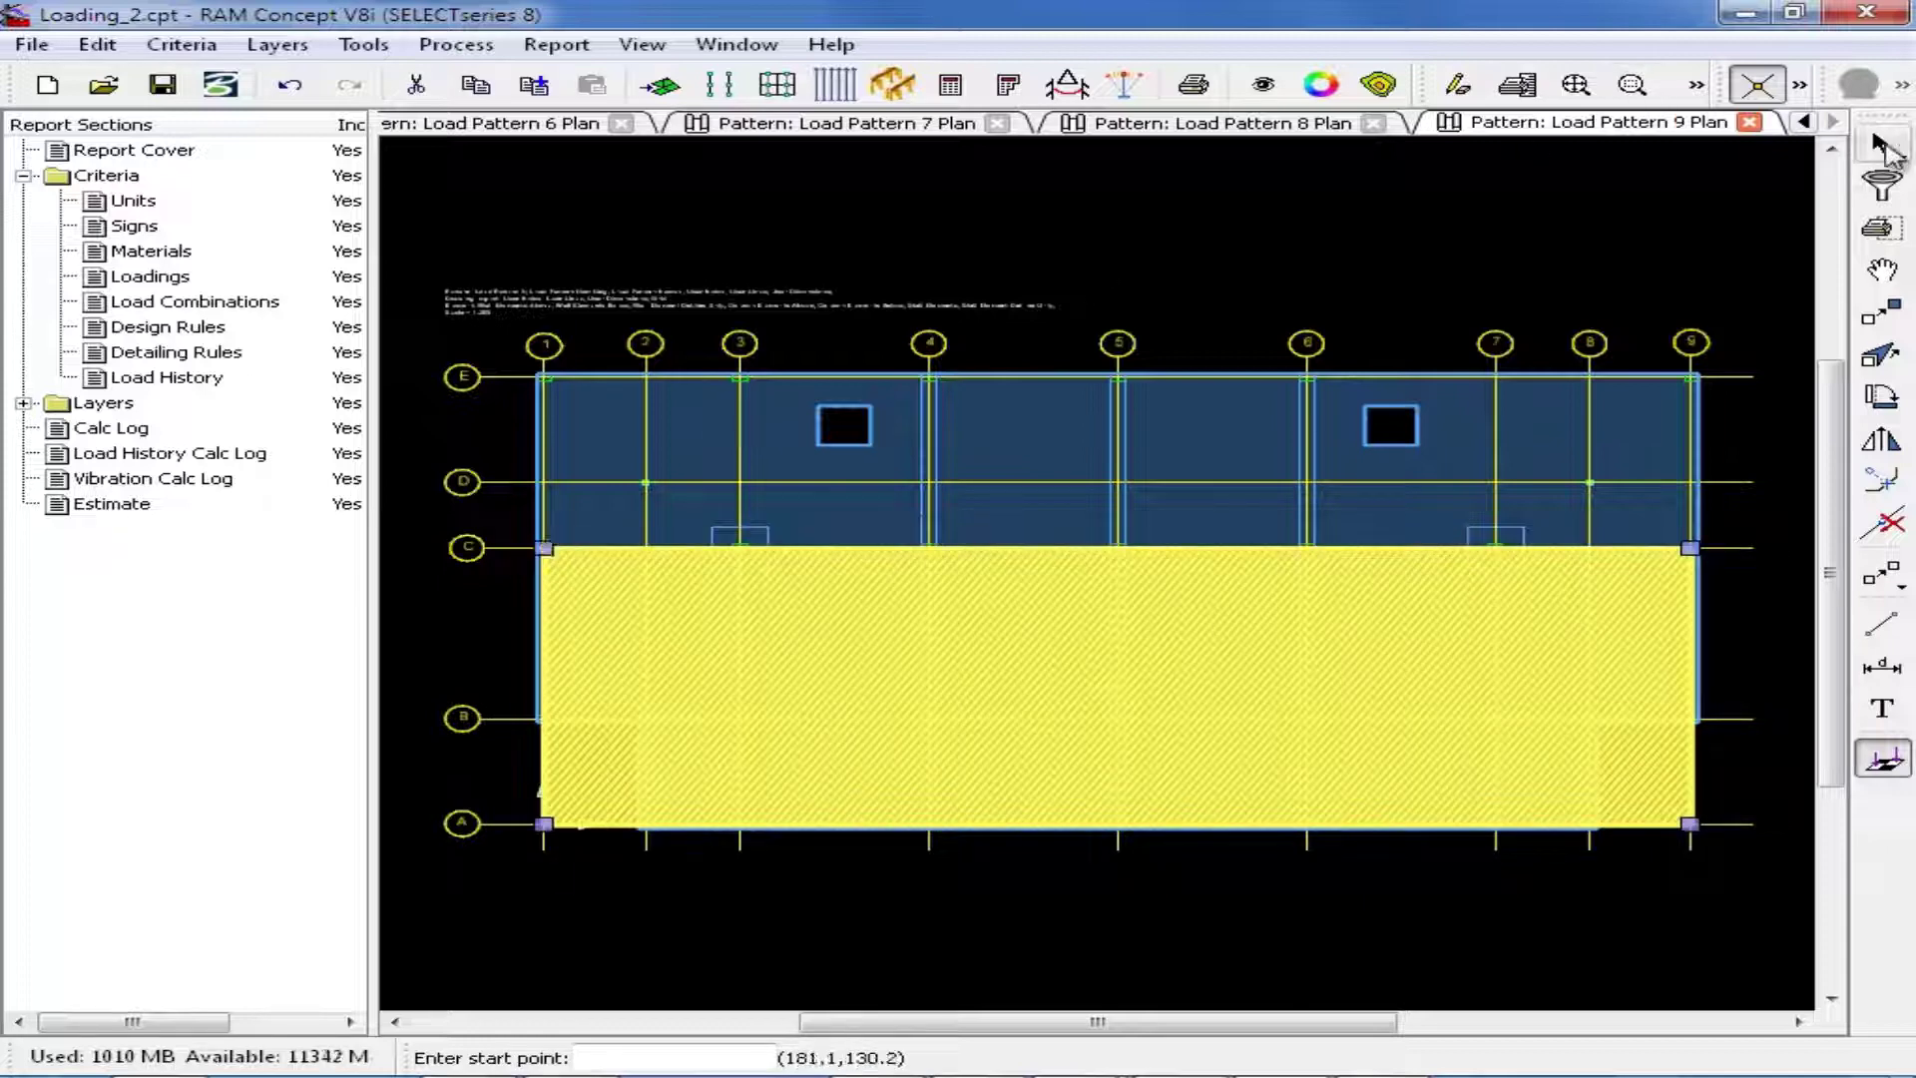
{"action": "left_click", "coordinate": [1883, 147]}
{"action": "left_click", "coordinate": [1123, 260]}
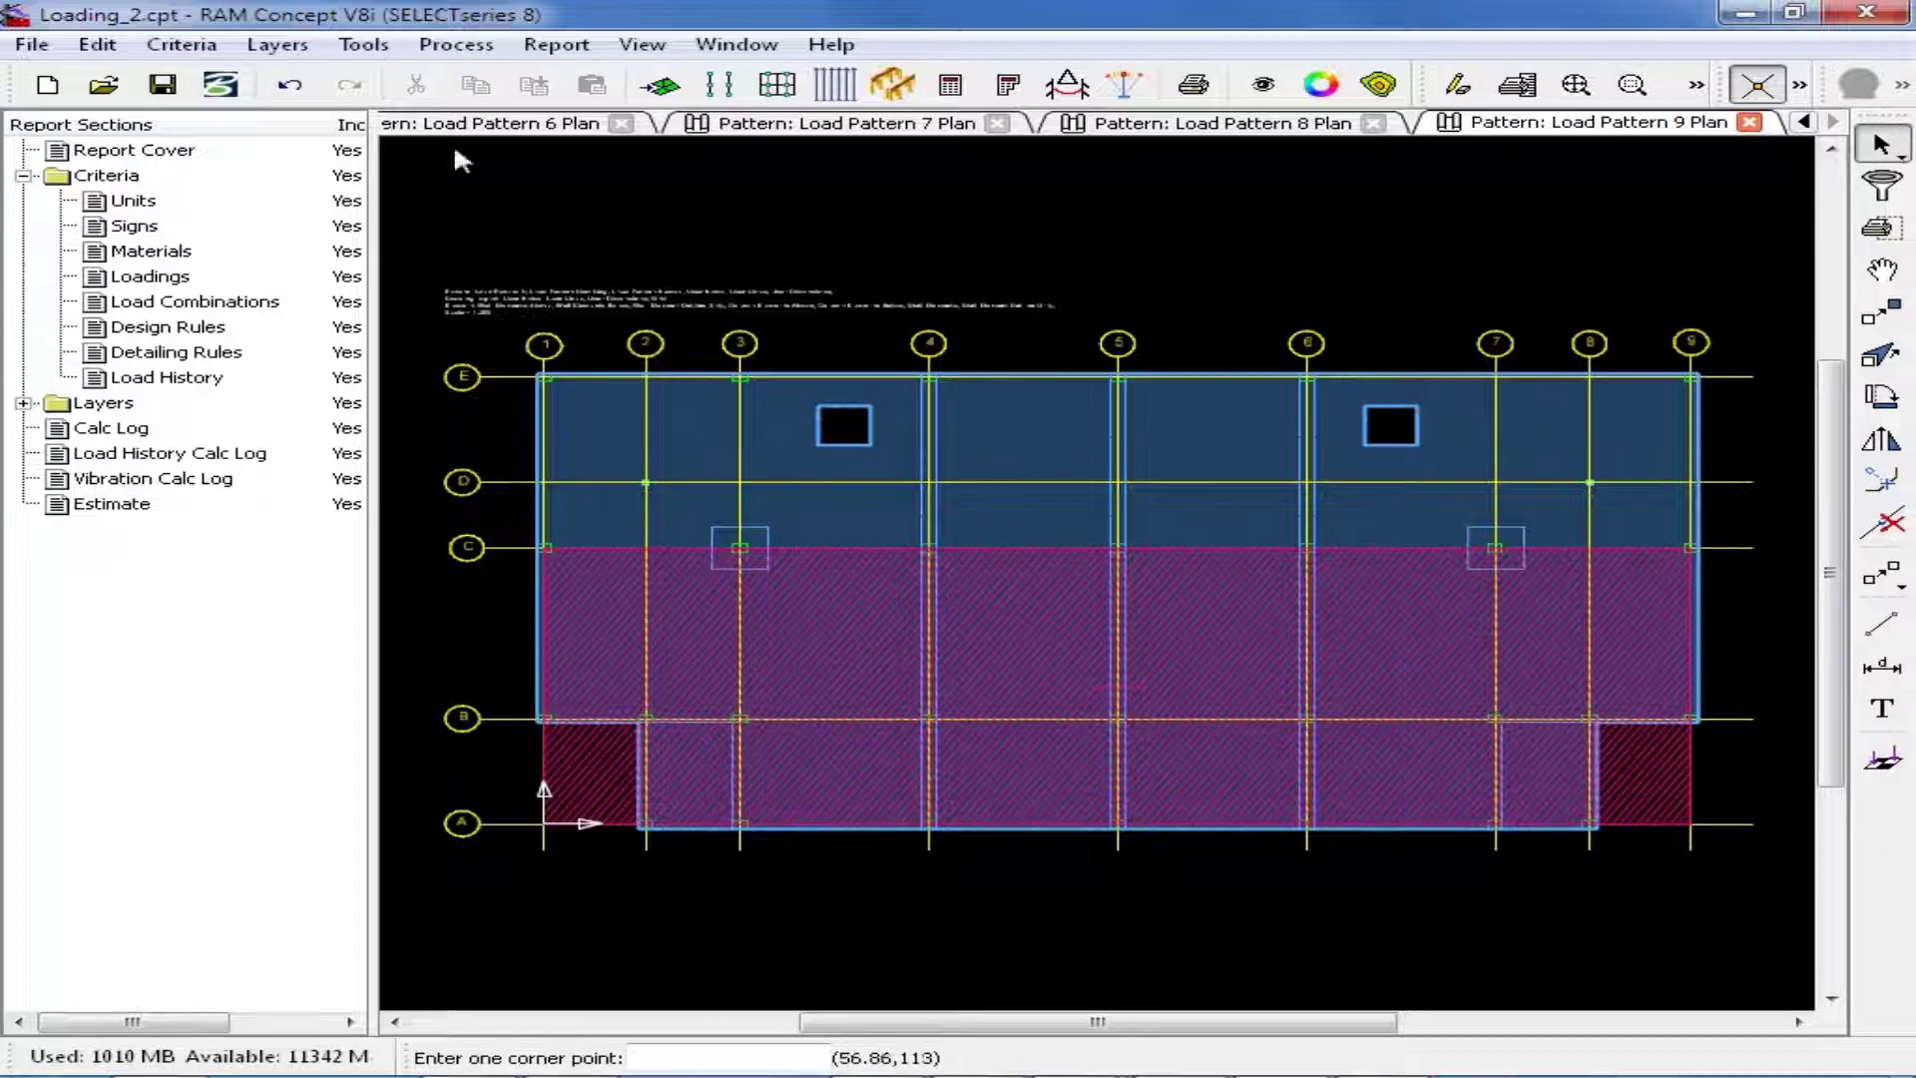
{"action": "left_click", "coordinate": [177, 98]}
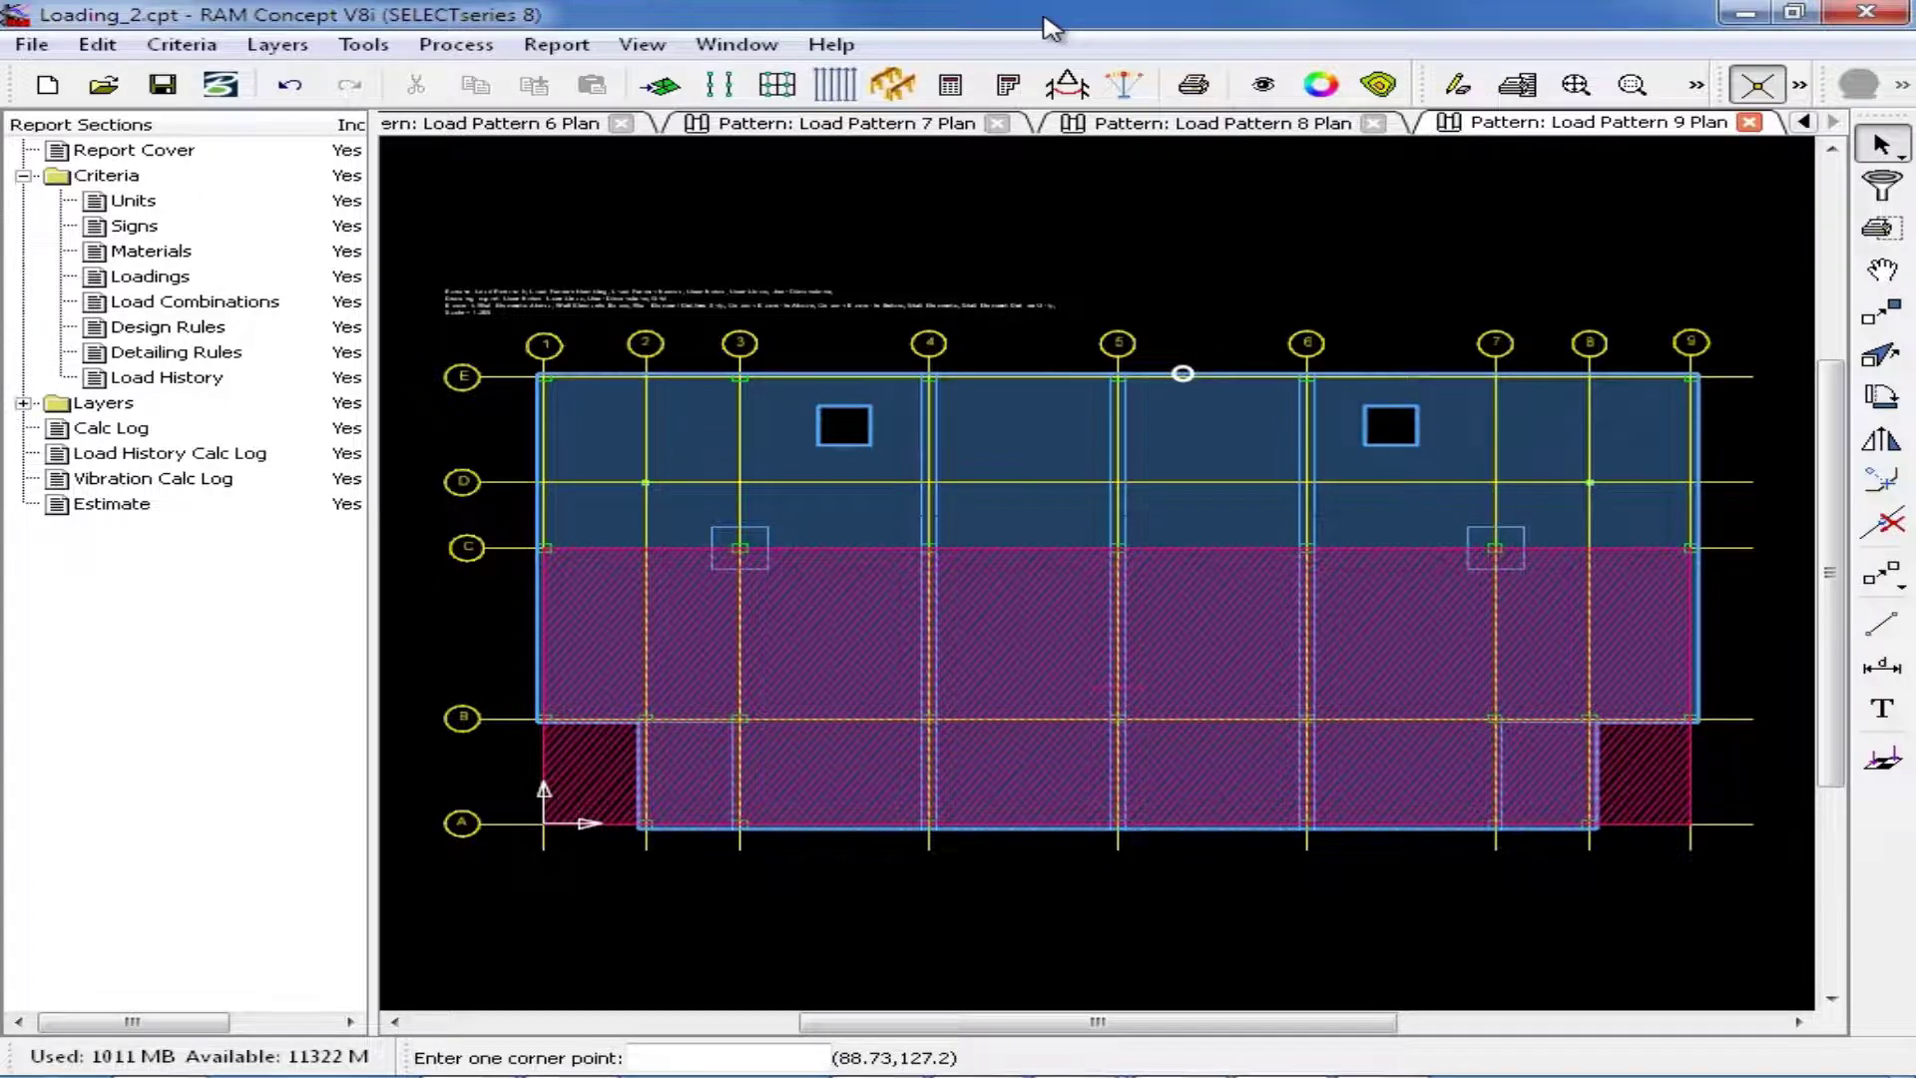
Open the Loadings criteria to review the on-pattern and off-pattern factors, and save the model.
{"action": "left_click", "coordinate": [201, 46]}
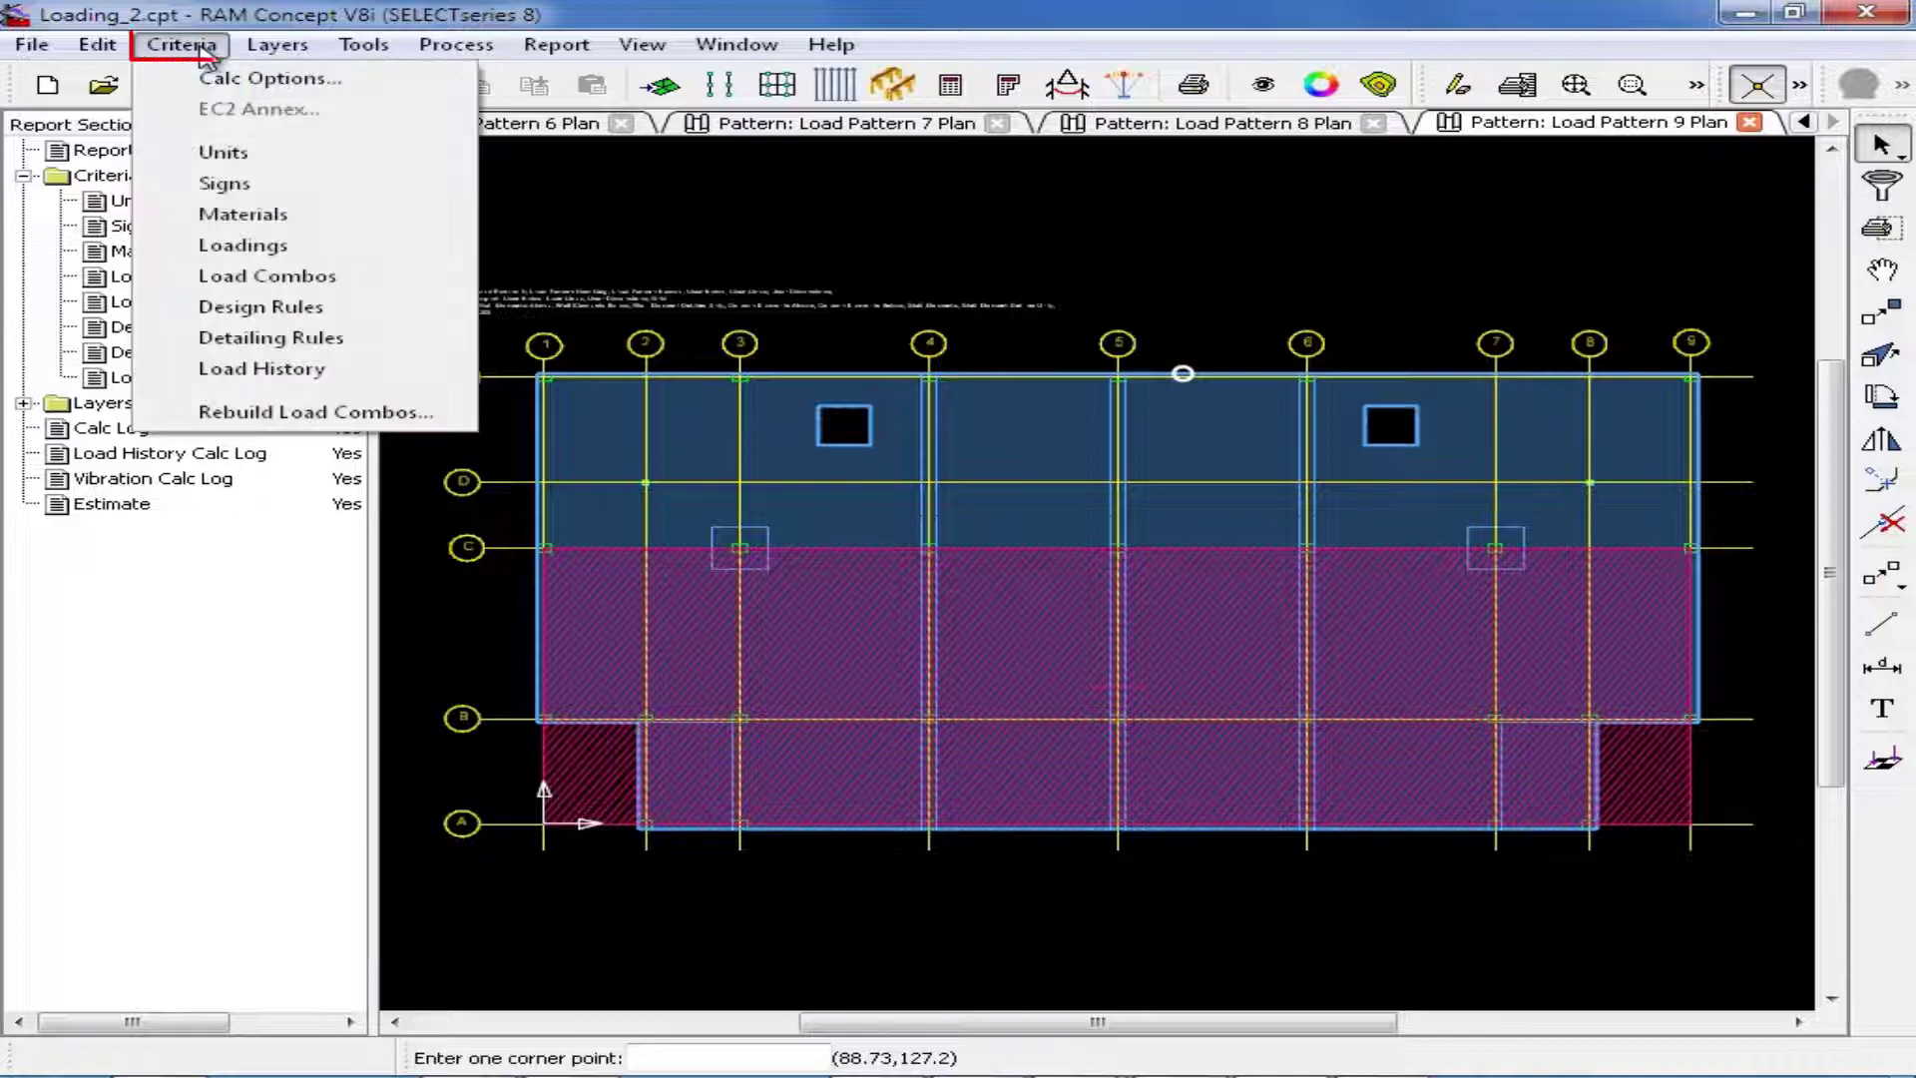
{"action": "left_click", "coordinate": [210, 252]}
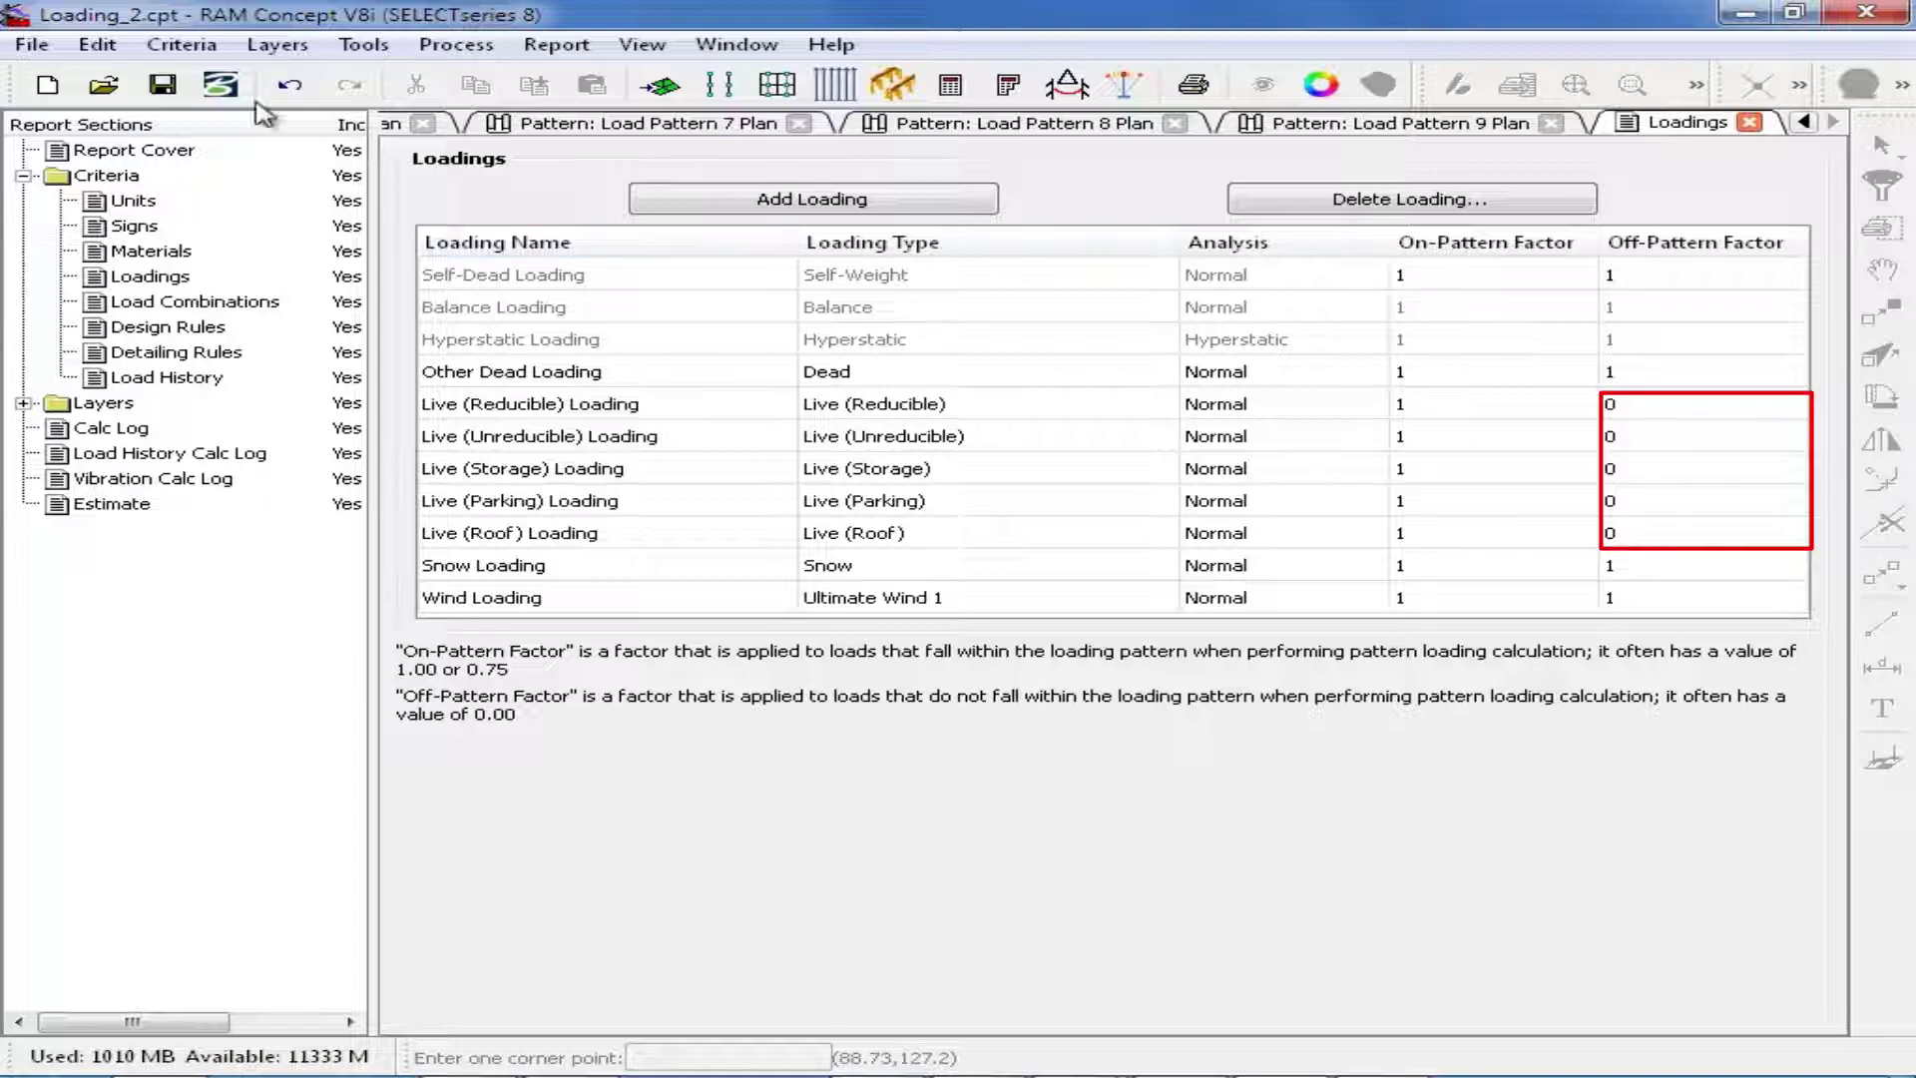
{"action": "left_click", "coordinate": [163, 84]}
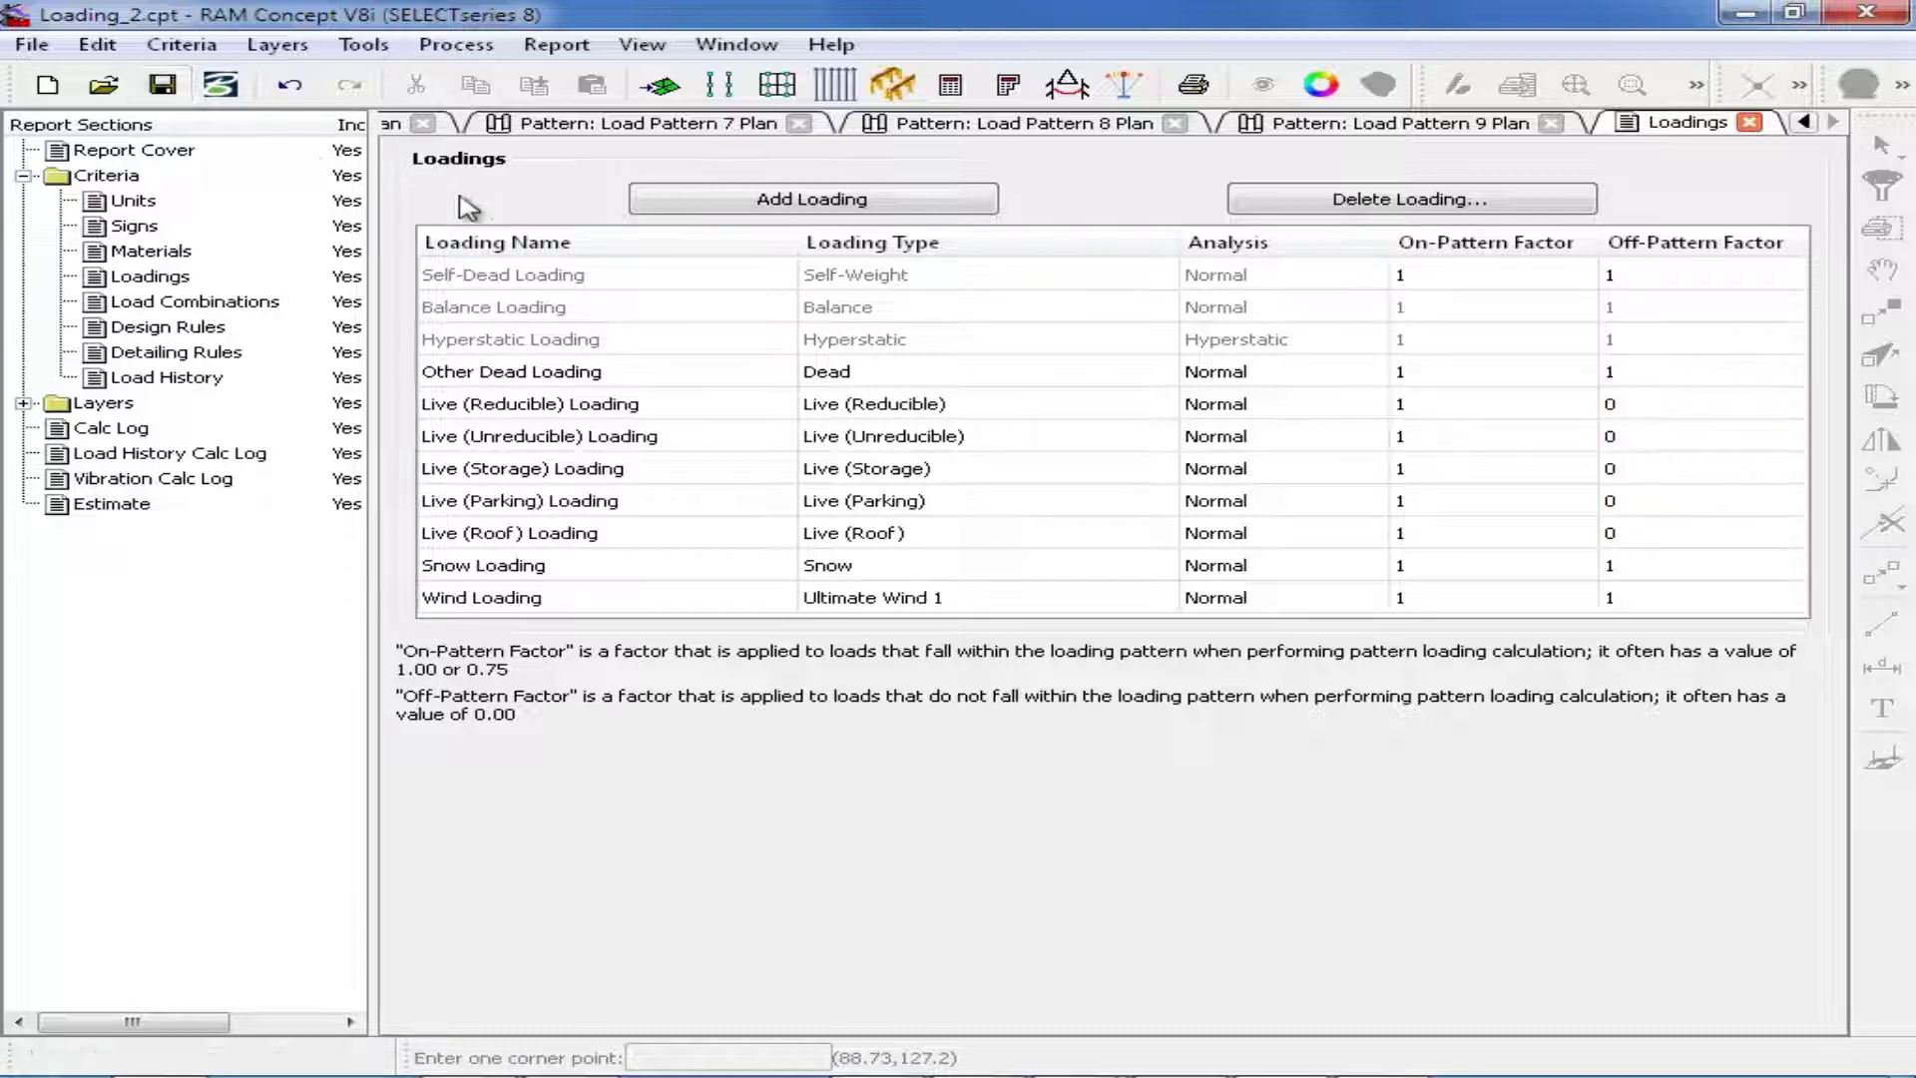